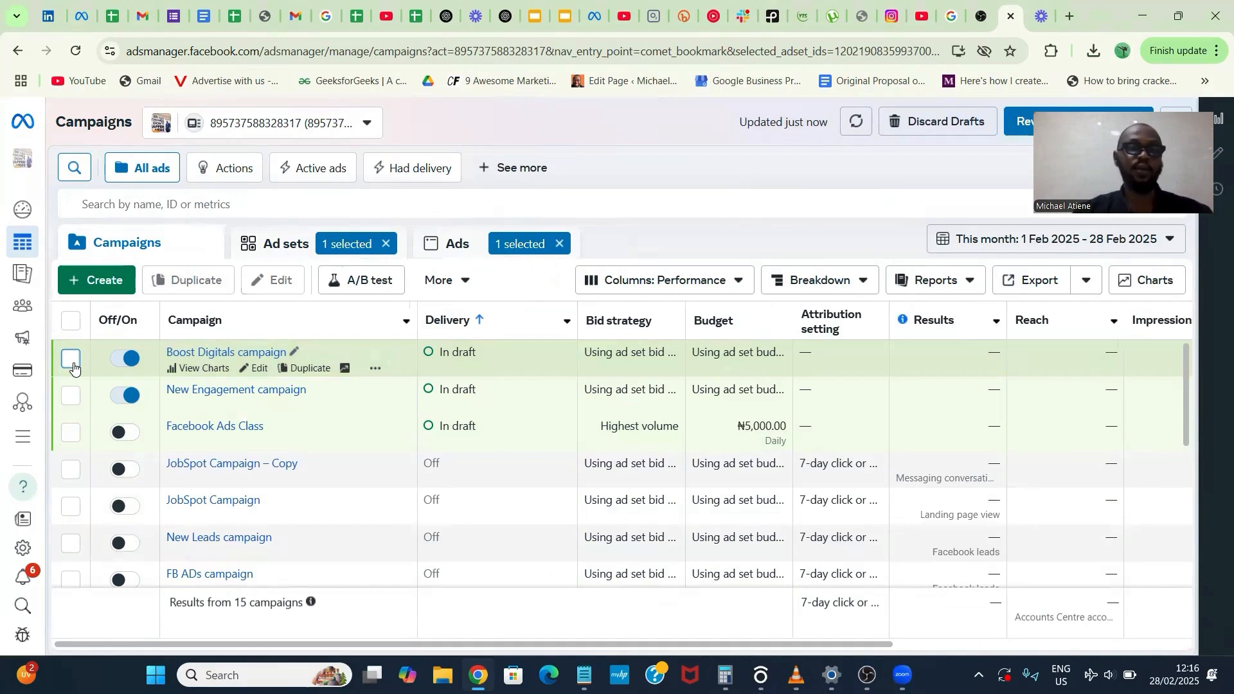
left_click(109, 291)
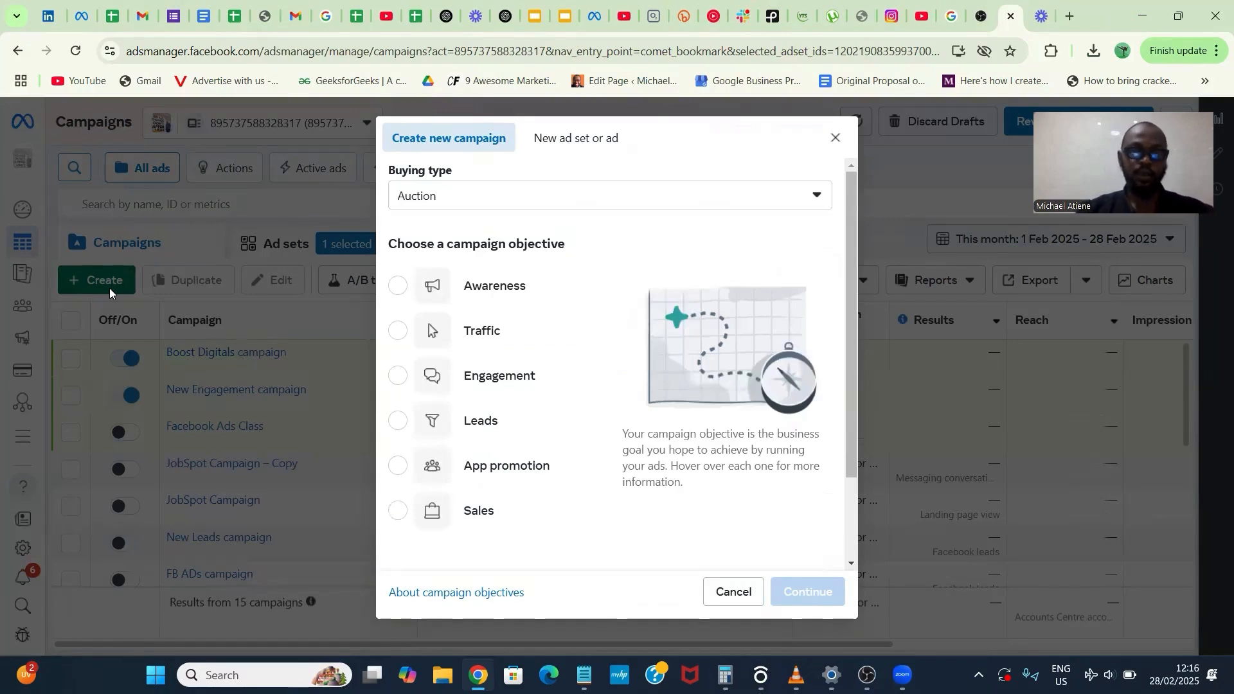
mouse_move(422, 306)
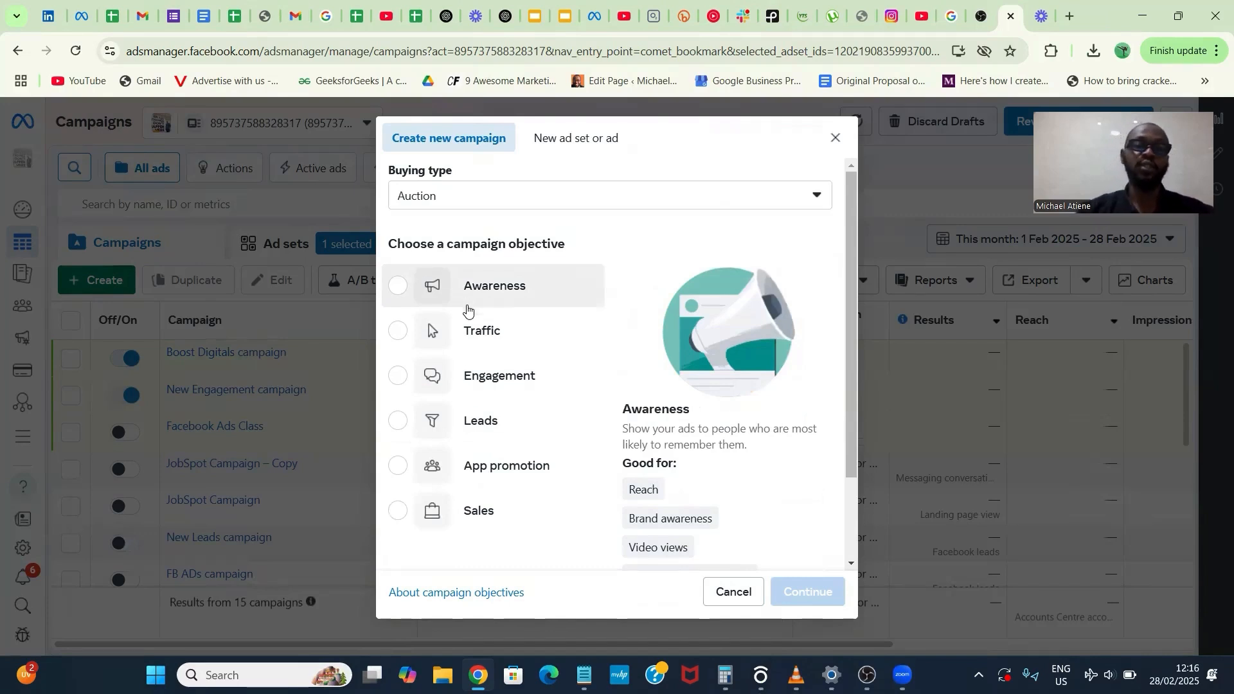
mouse_move(493, 418)
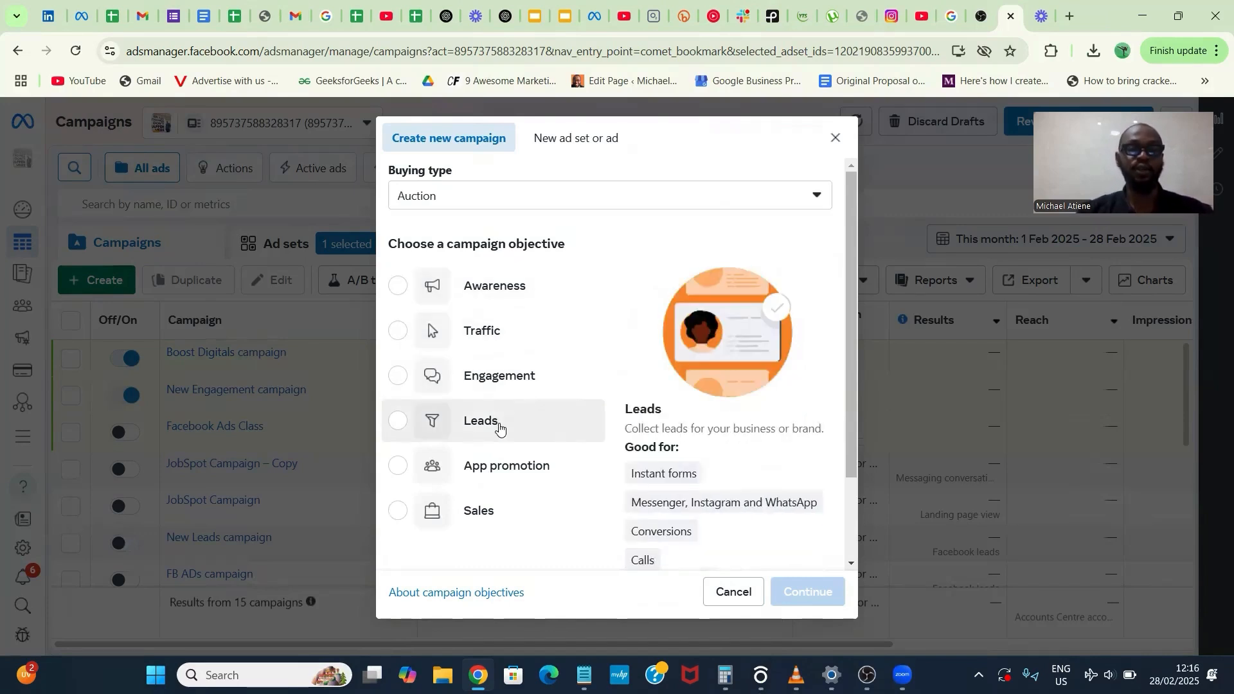
left_click(510, 523)
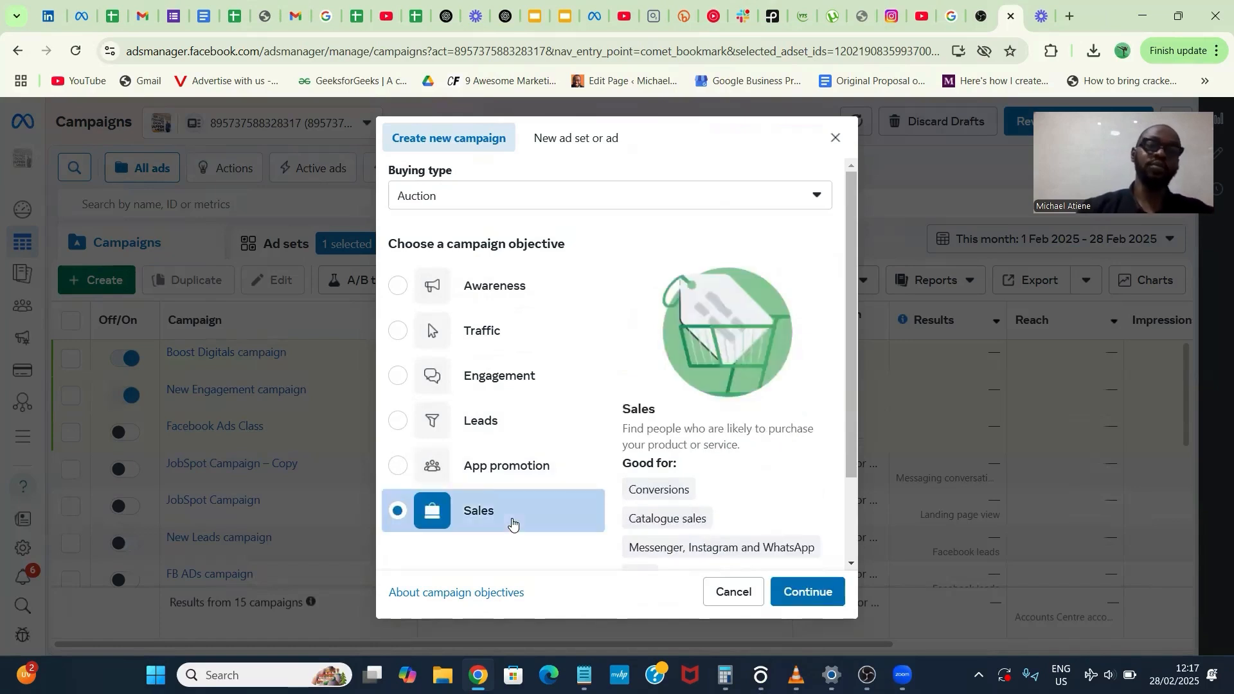
scroll(598, 457, "down", 2)
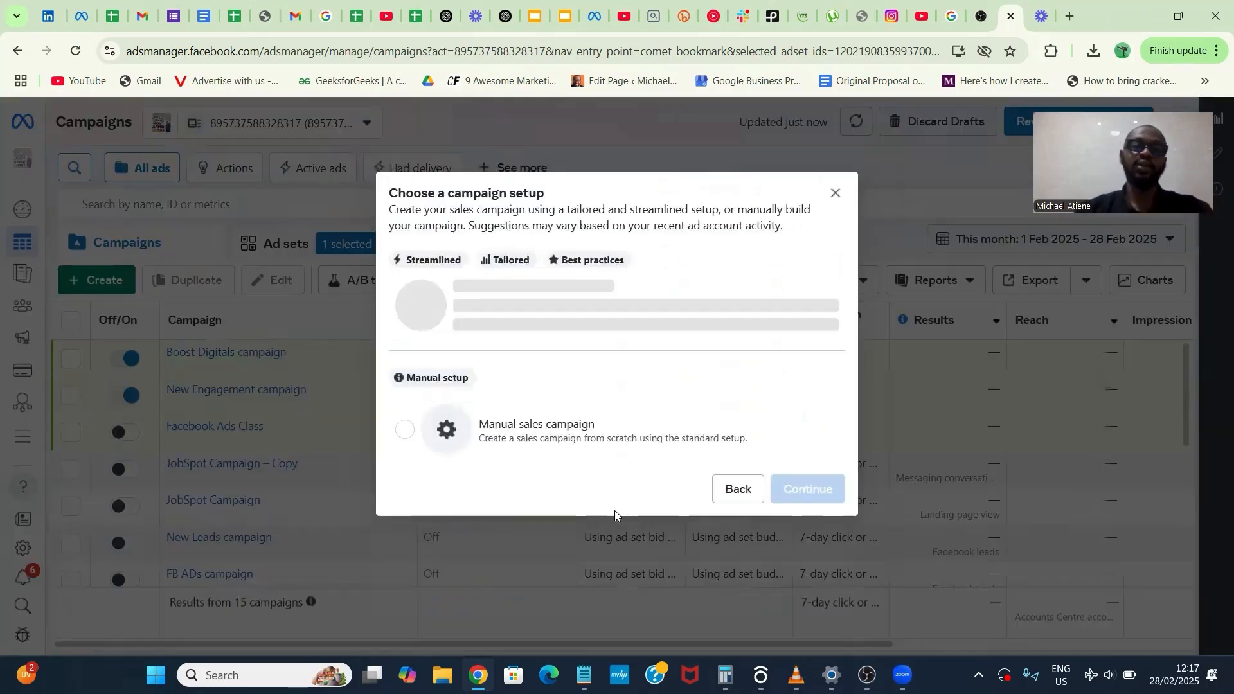
left_click(736, 540)
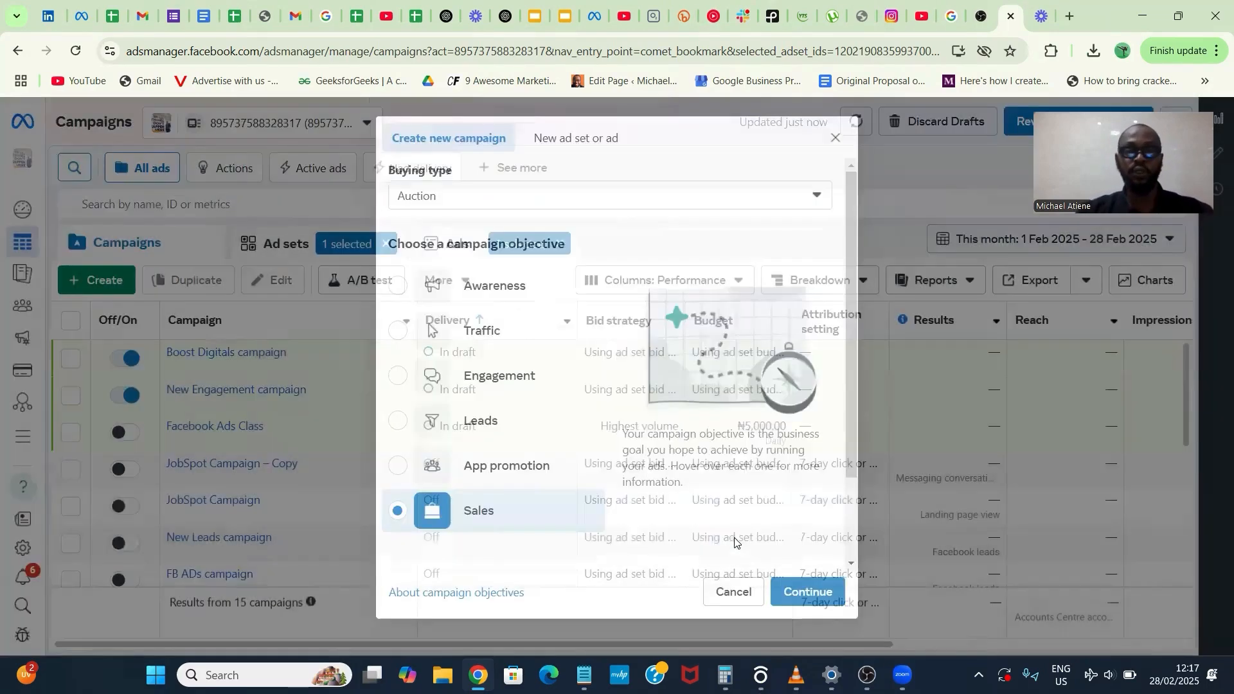
key("Escape")
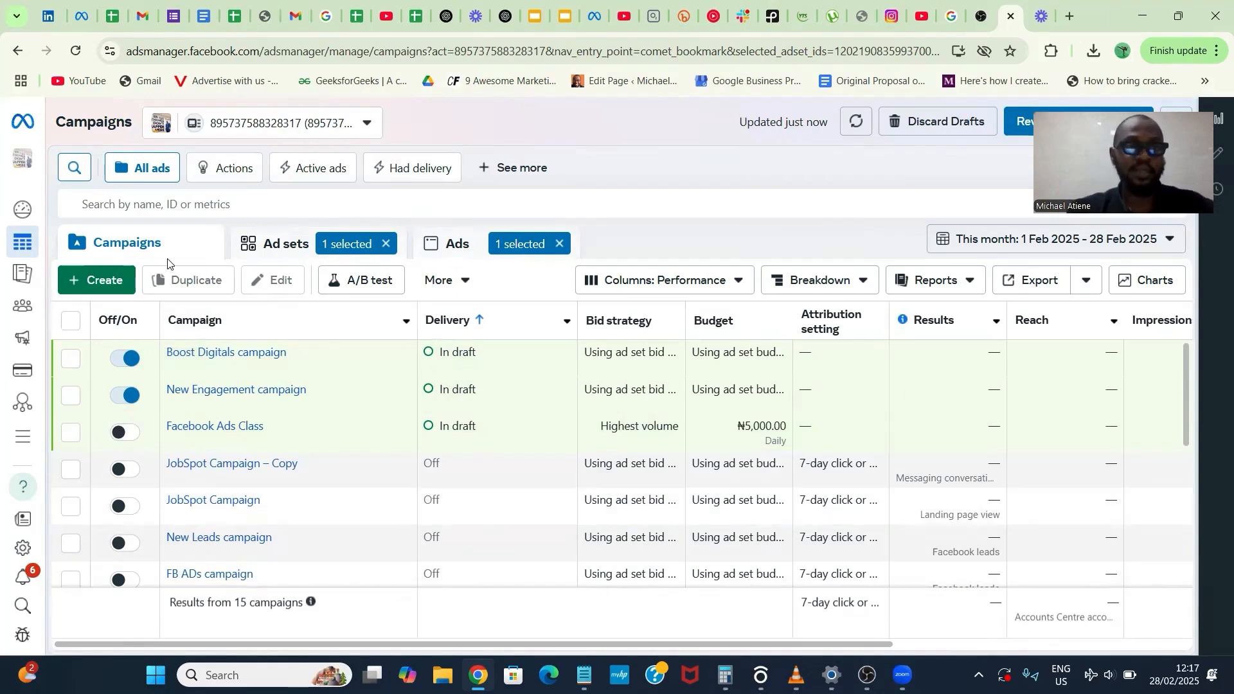
- Create a new auction campaign with the Leads objective, using the Manual leads campaign setup
left_click(125, 291)
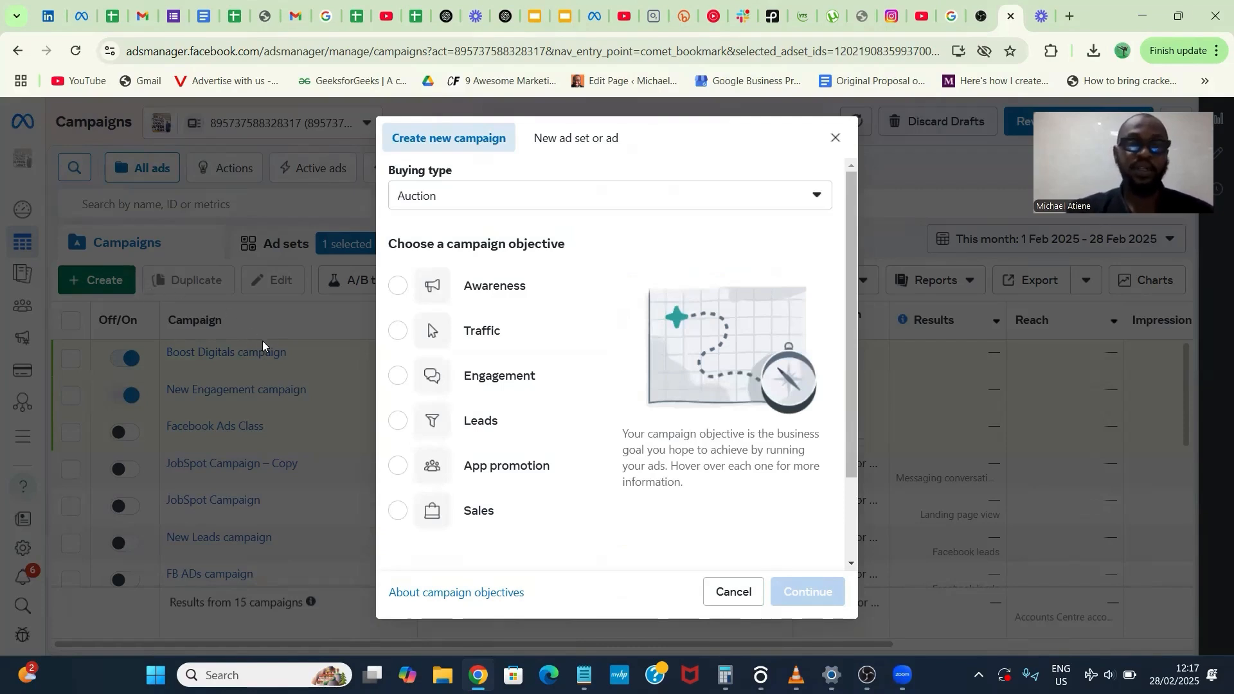
left_click(513, 394)
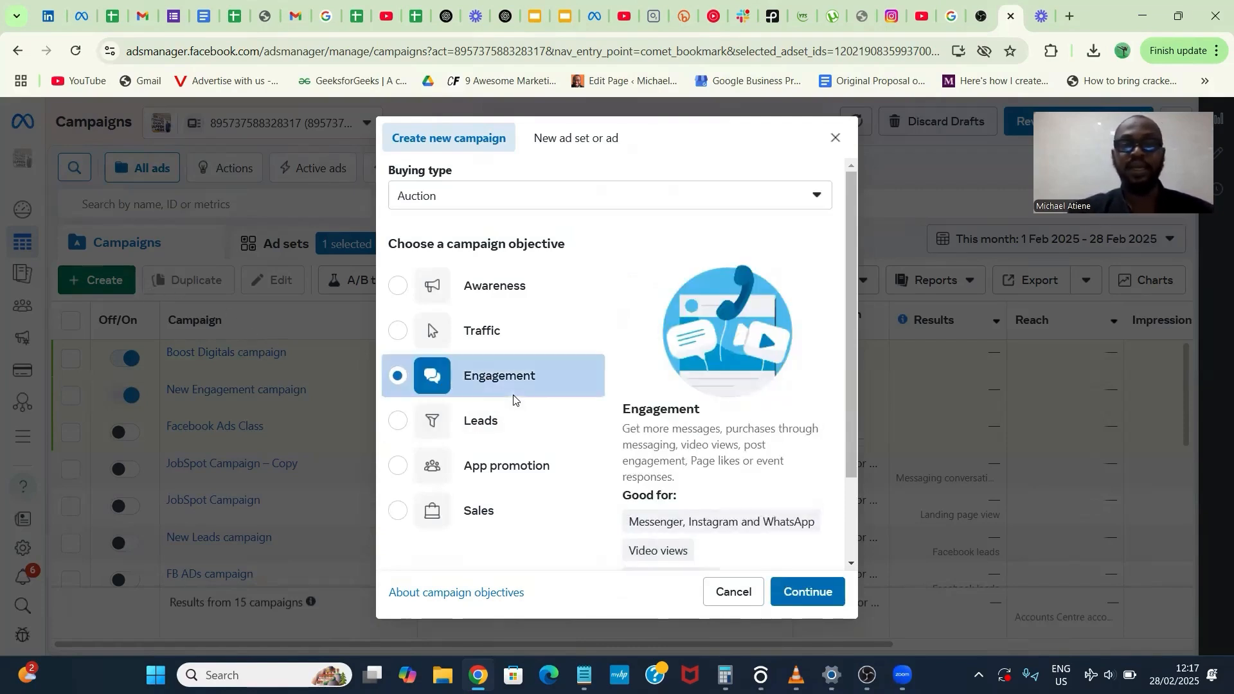
scroll(681, 486, "down", 2)
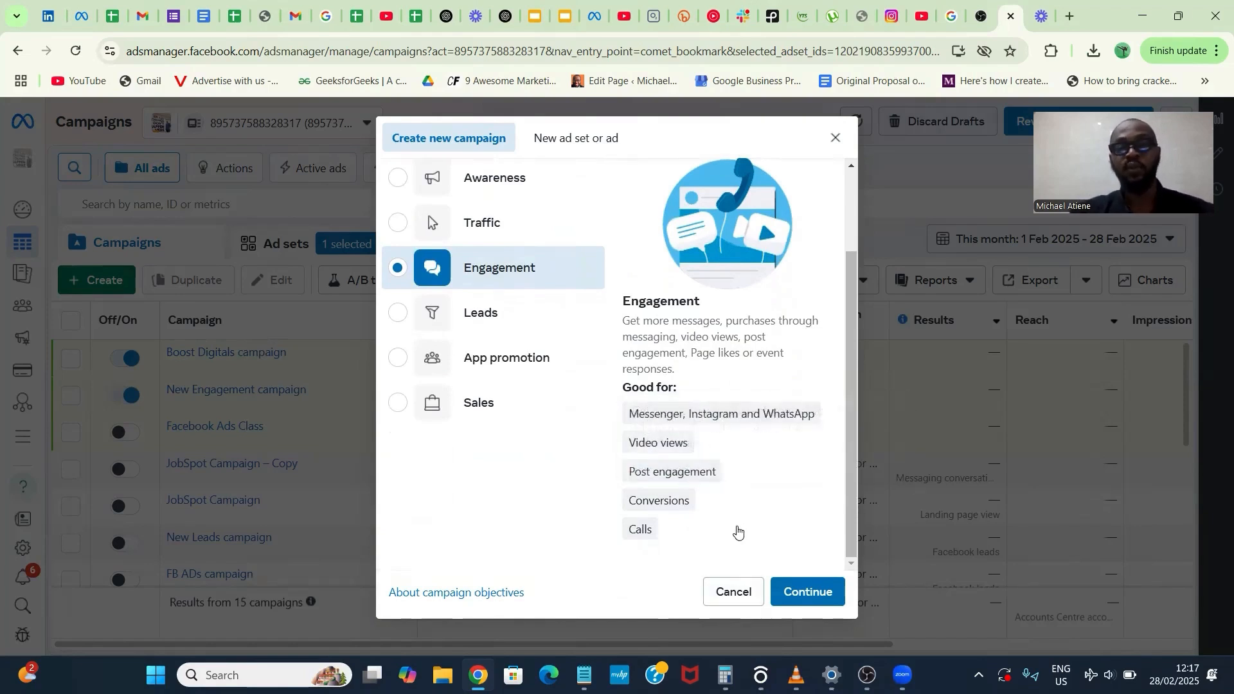
left_click(504, 324)
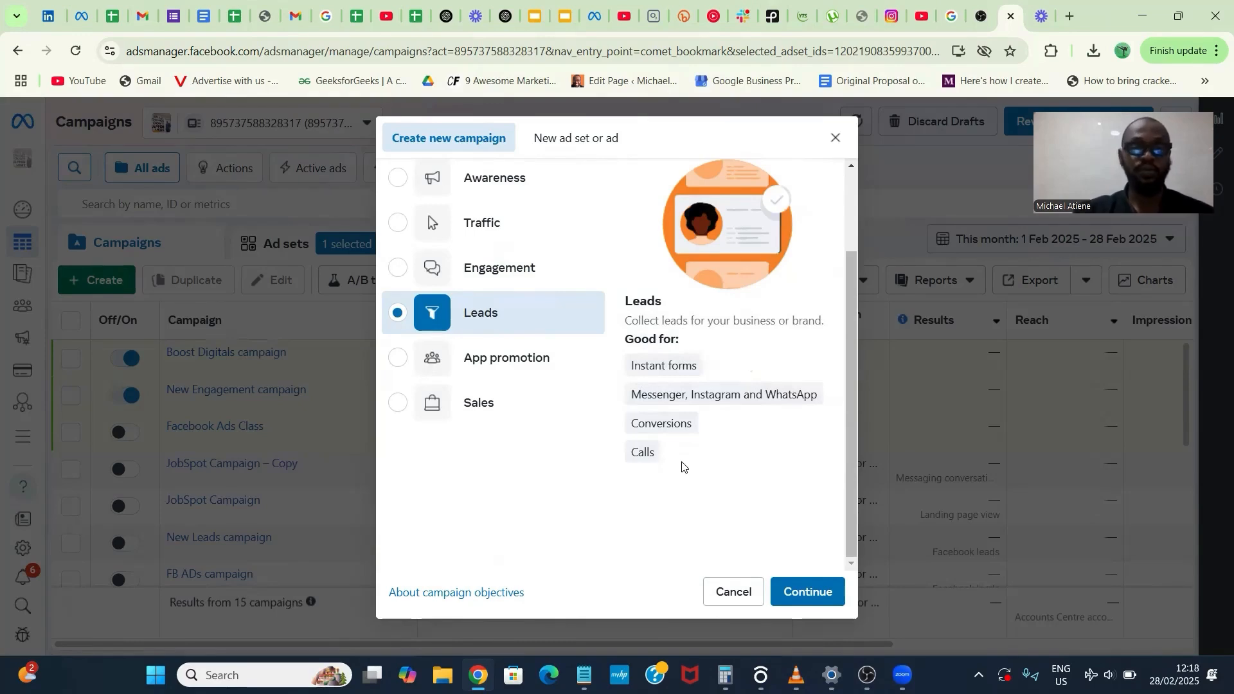
left_click(797, 590)
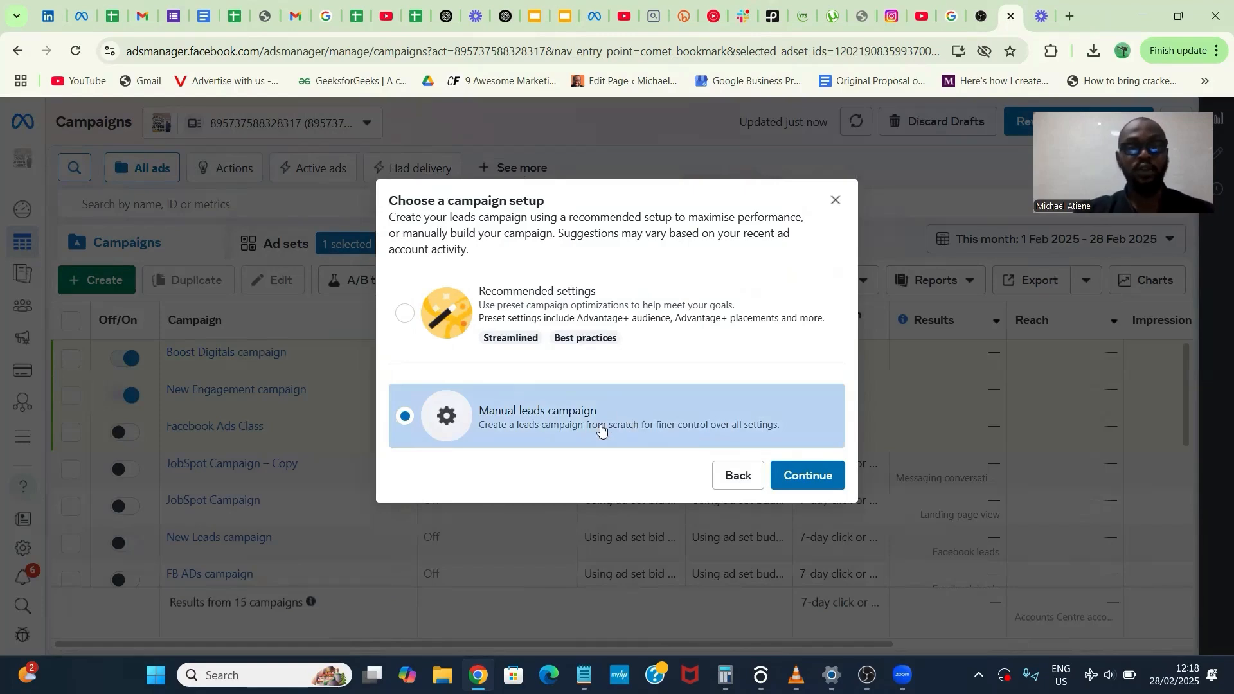
left_click(798, 488)
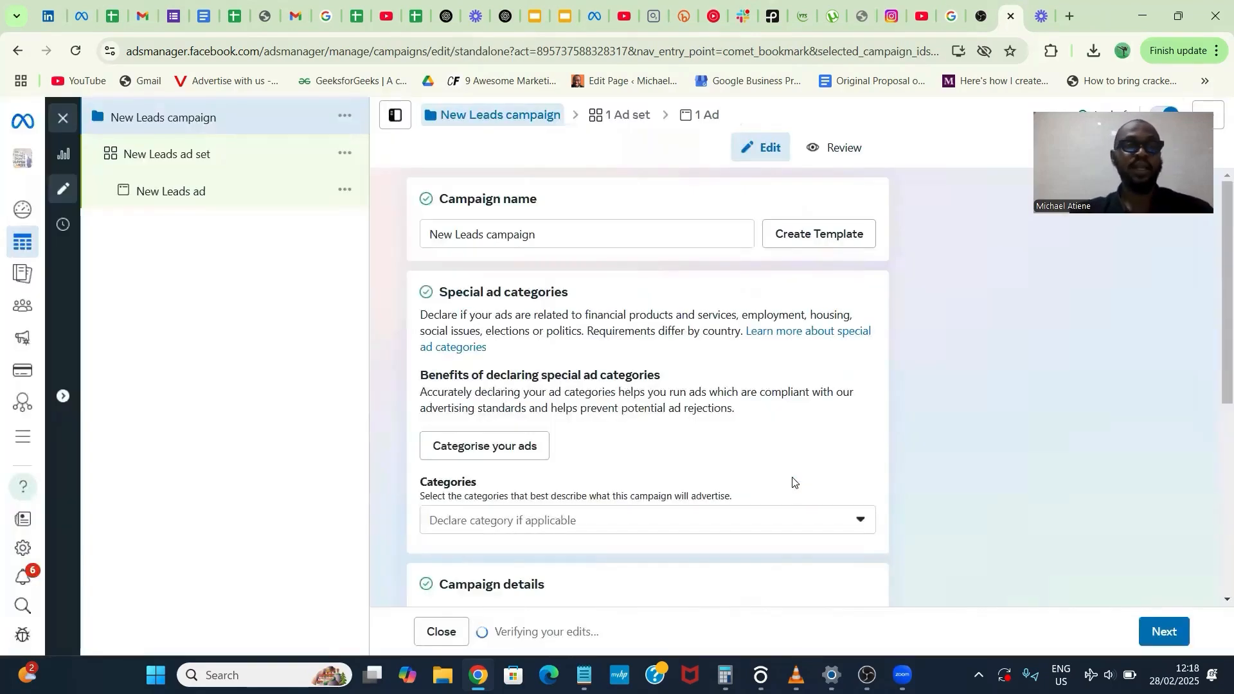
- Rename the new leads campaign as "A campaign"
left_click_drag(487, 235, 407, 236)
left_click(407, 236)
key("ctrl+v")
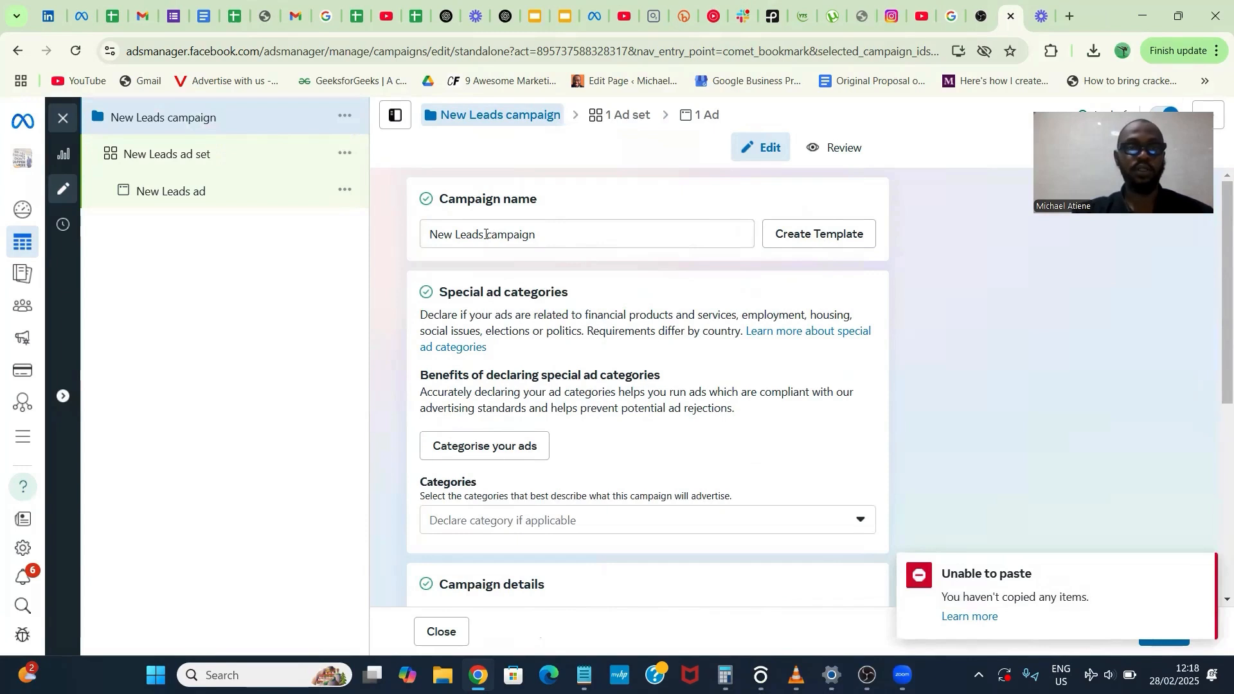
left_click_drag(486, 236, 414, 234)
type("A")
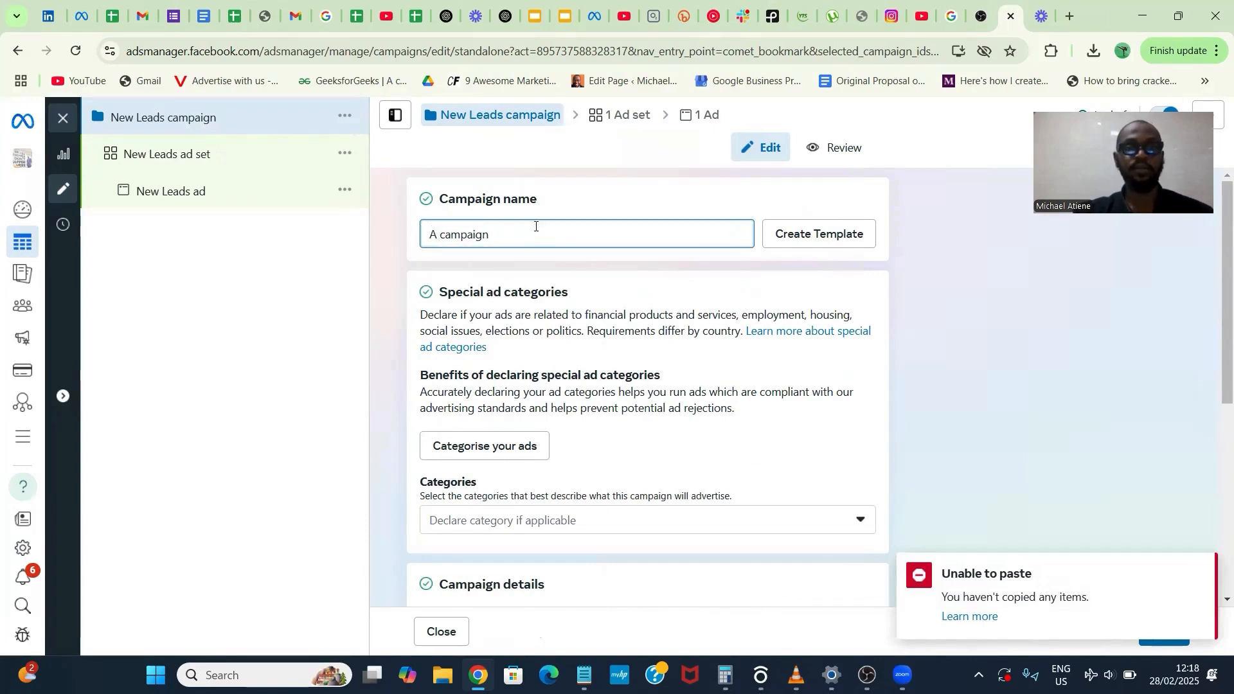
left_click(572, 205)
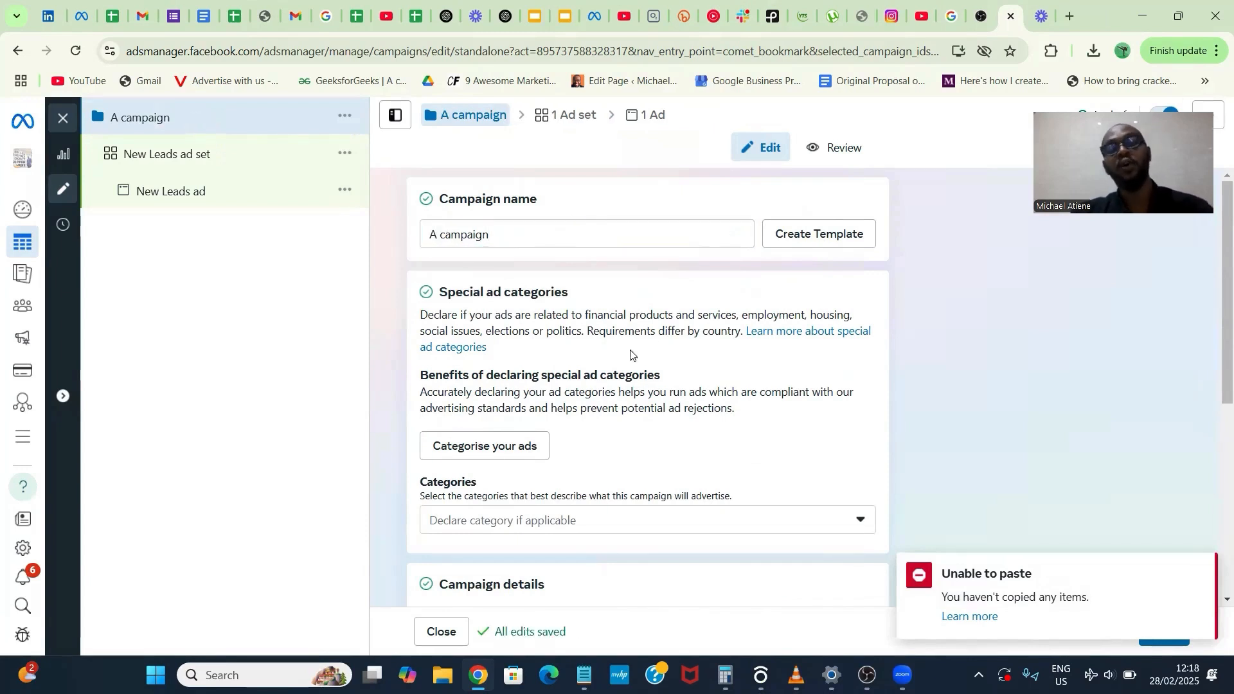
- Go through the remaining campaign-level settings and continue to the ad set settings
scroll(653, 375, "down", 4)
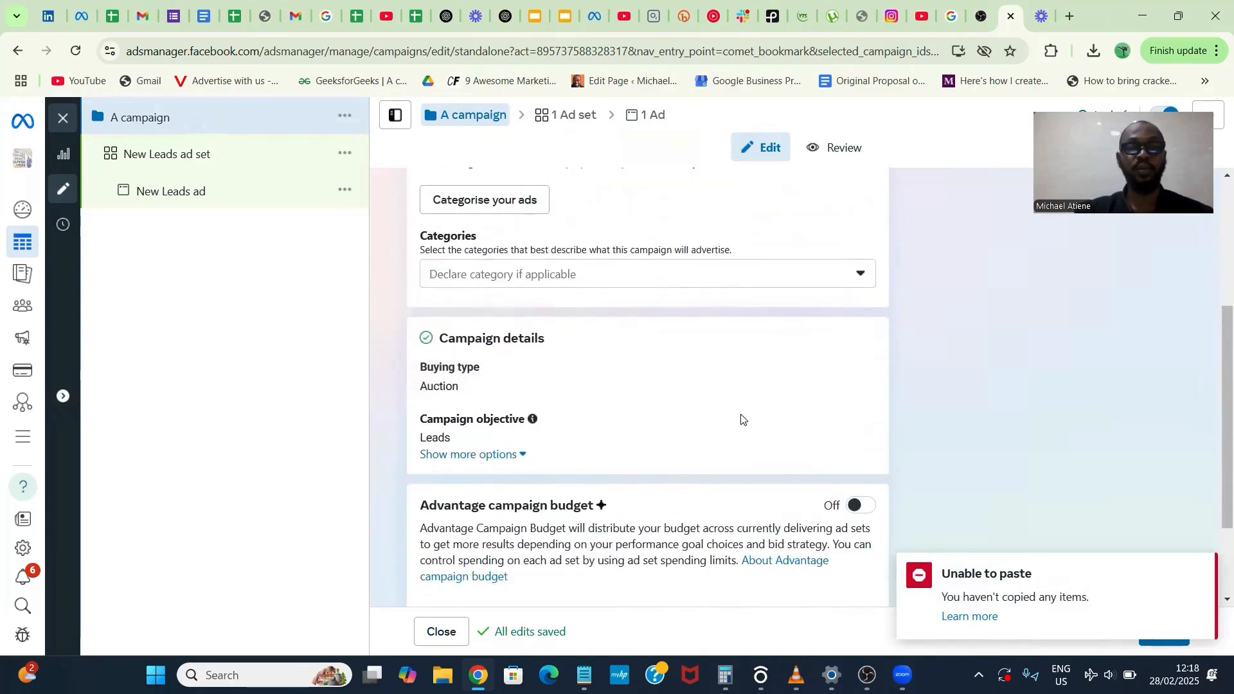
scroll(774, 433, "down", 1)
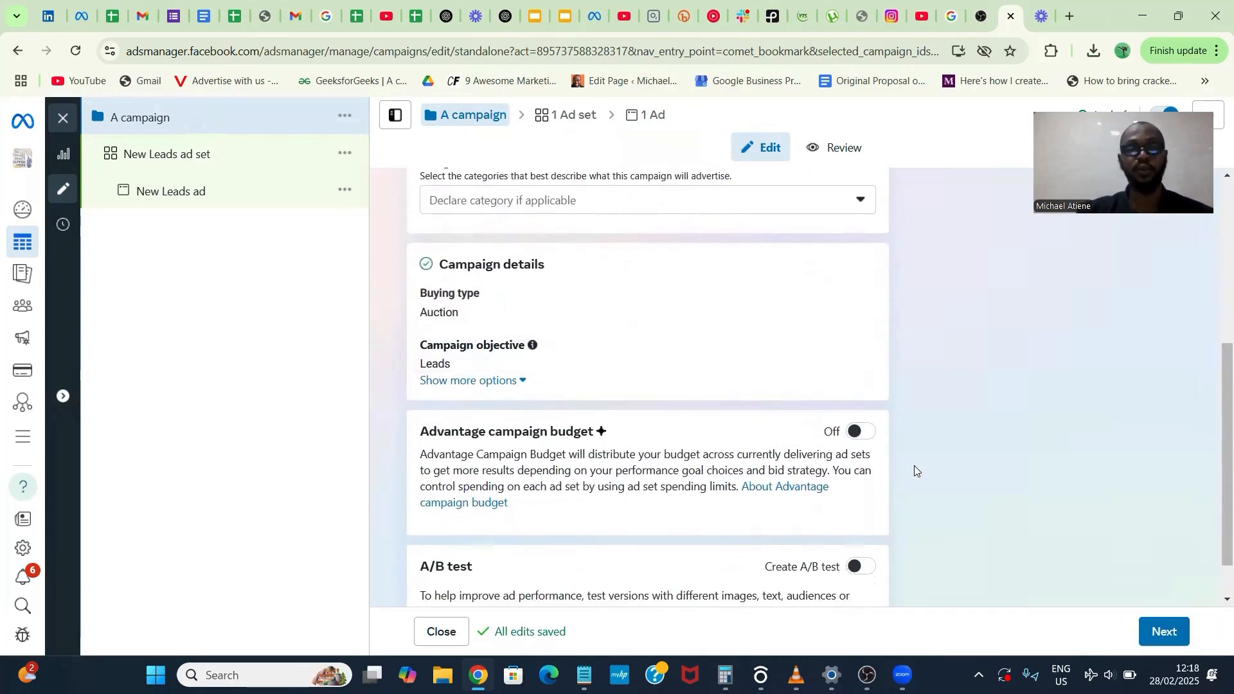
scroll(893, 462, "down", 1)
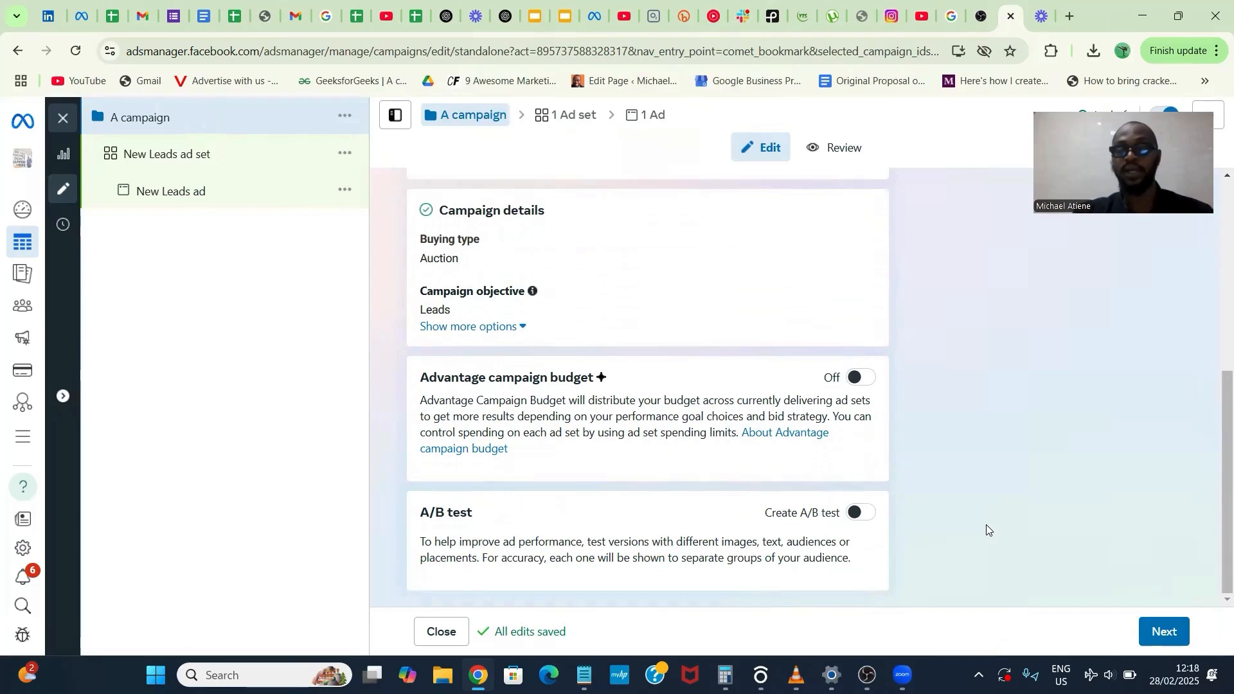
left_click(1164, 632)
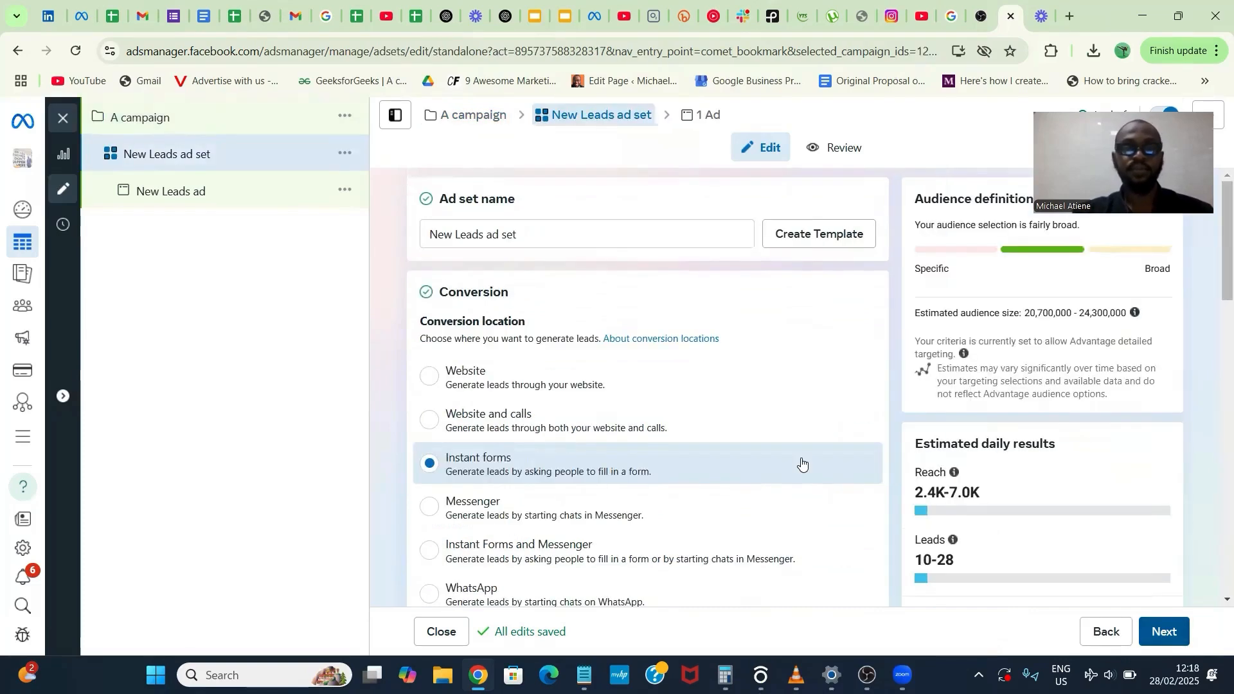
- Set the ad set's Facebook Page to Boost Creative Digital Agency from the meta_digitalagency group
scroll(802, 463, "down", 1)
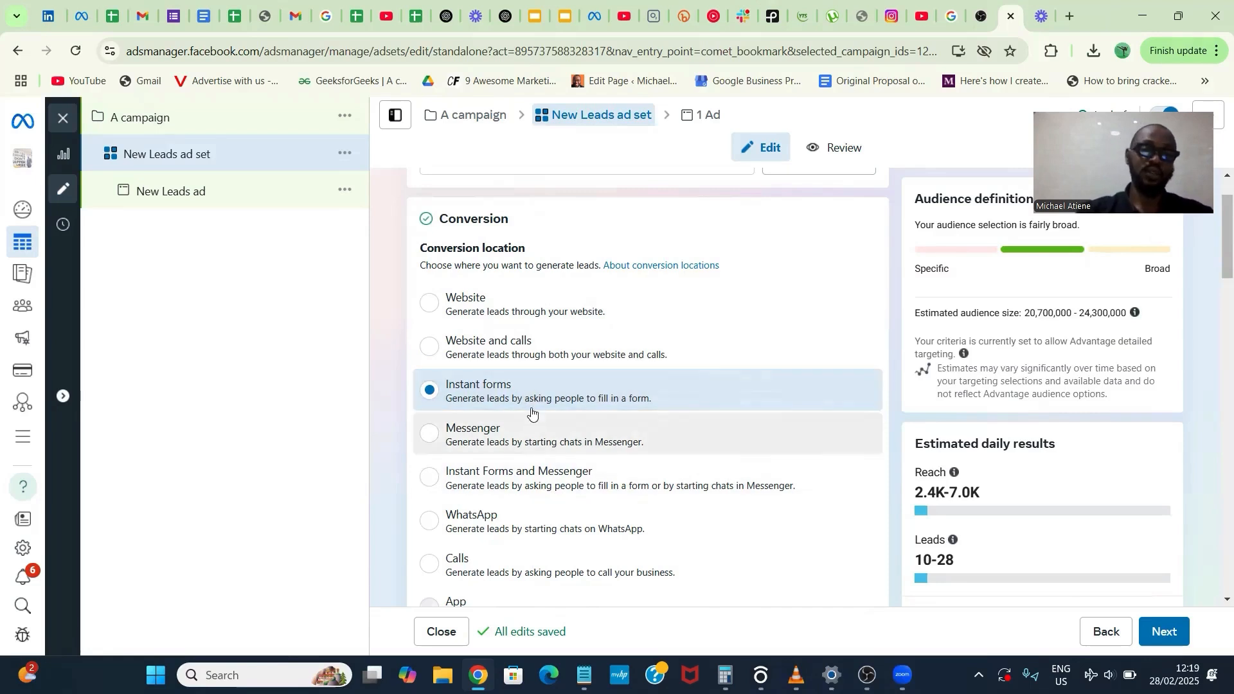
scroll(534, 518, "down", 2)
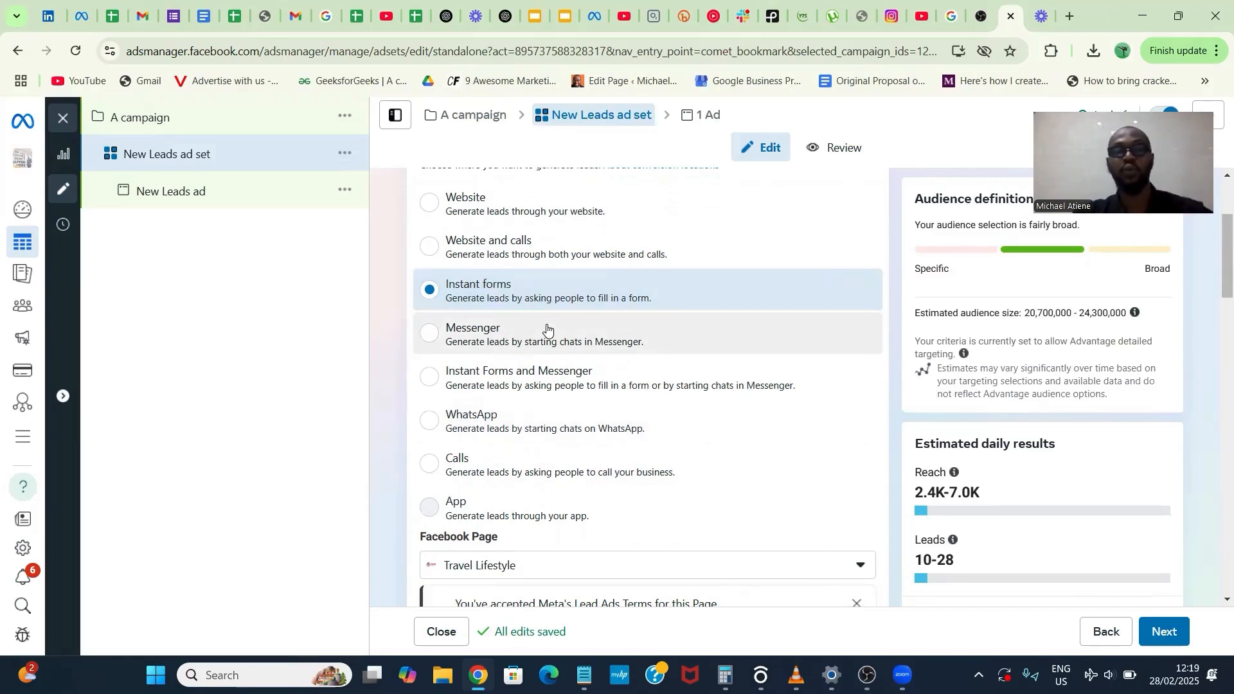
scroll(547, 329, "down", 4)
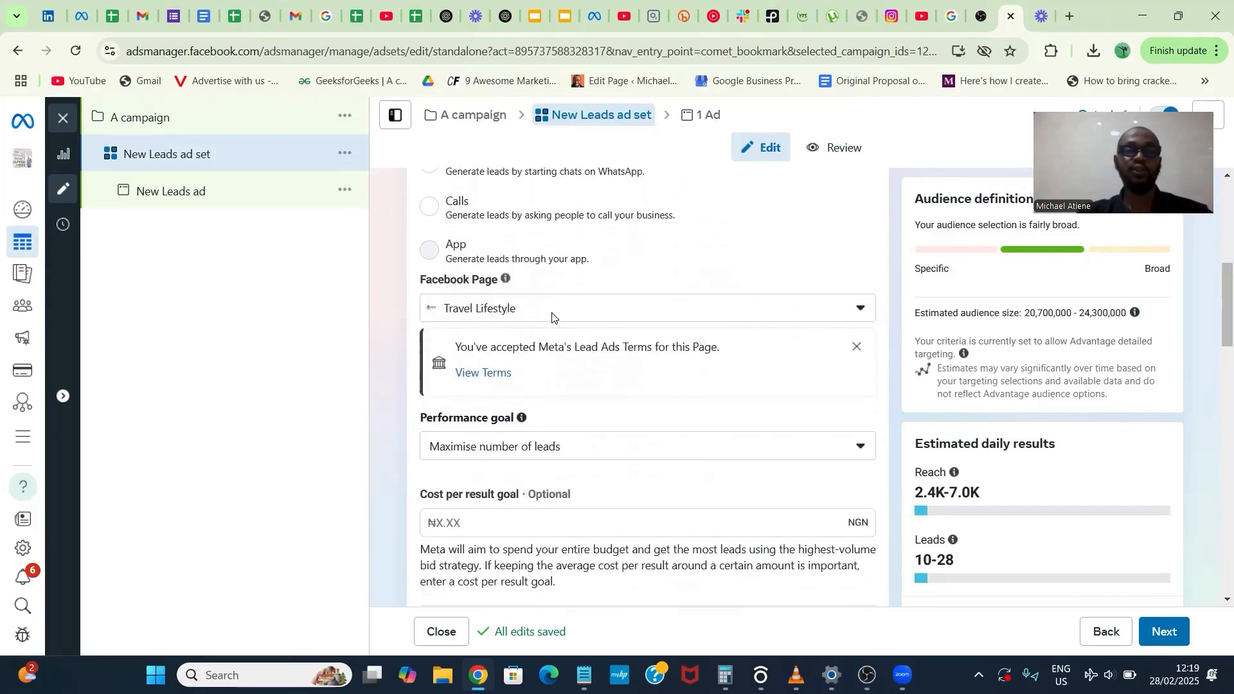
left_click(553, 311)
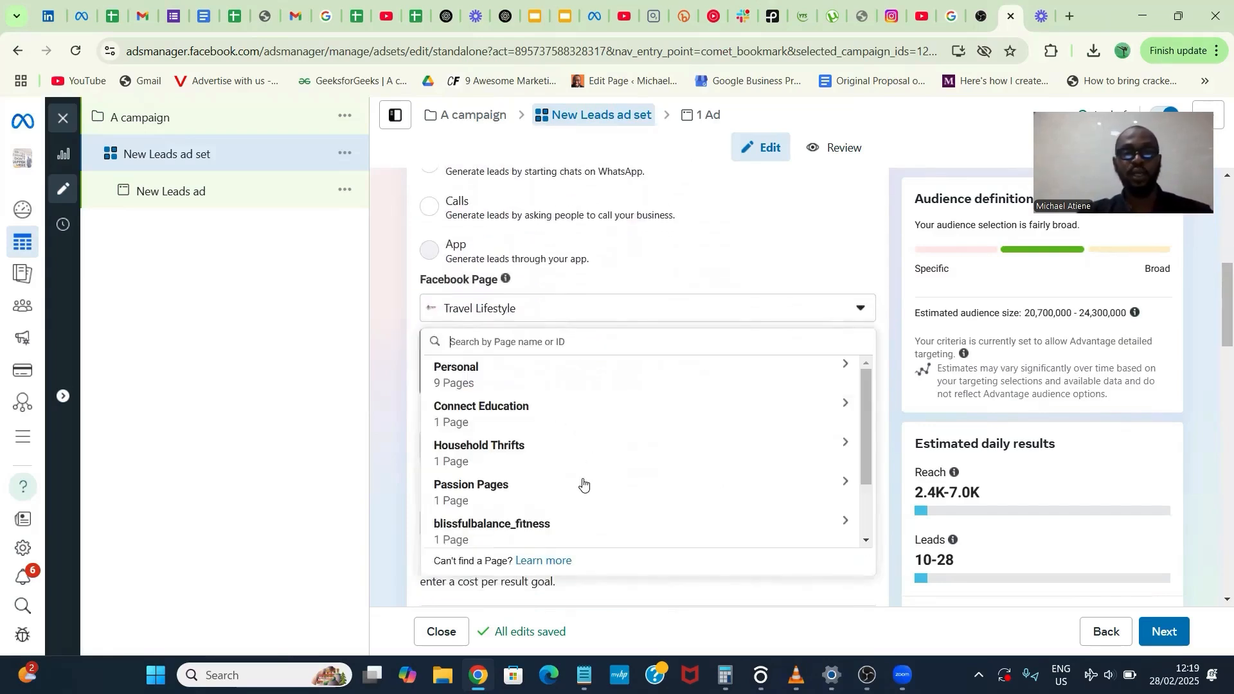
scroll(583, 483, "down", 2)
left_click(562, 503)
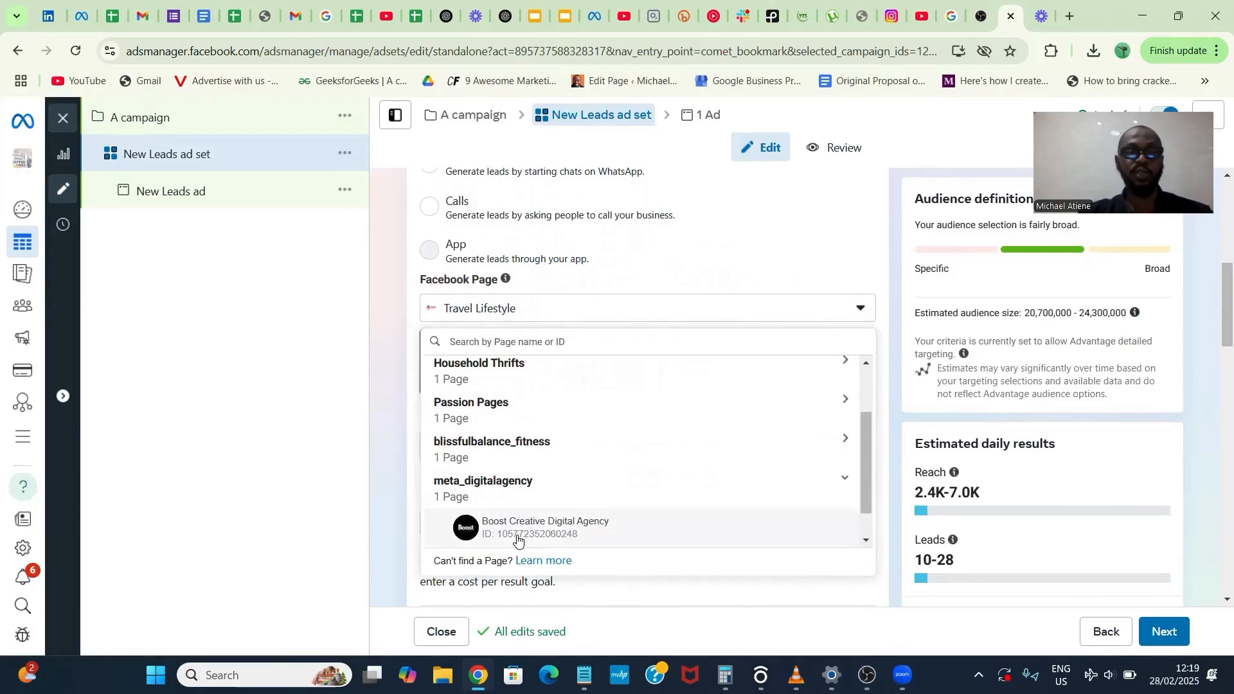
left_click(518, 540)
- Change the ad set's performance goal to Maximise number of conversion leads
scroll(529, 373, "down", 5)
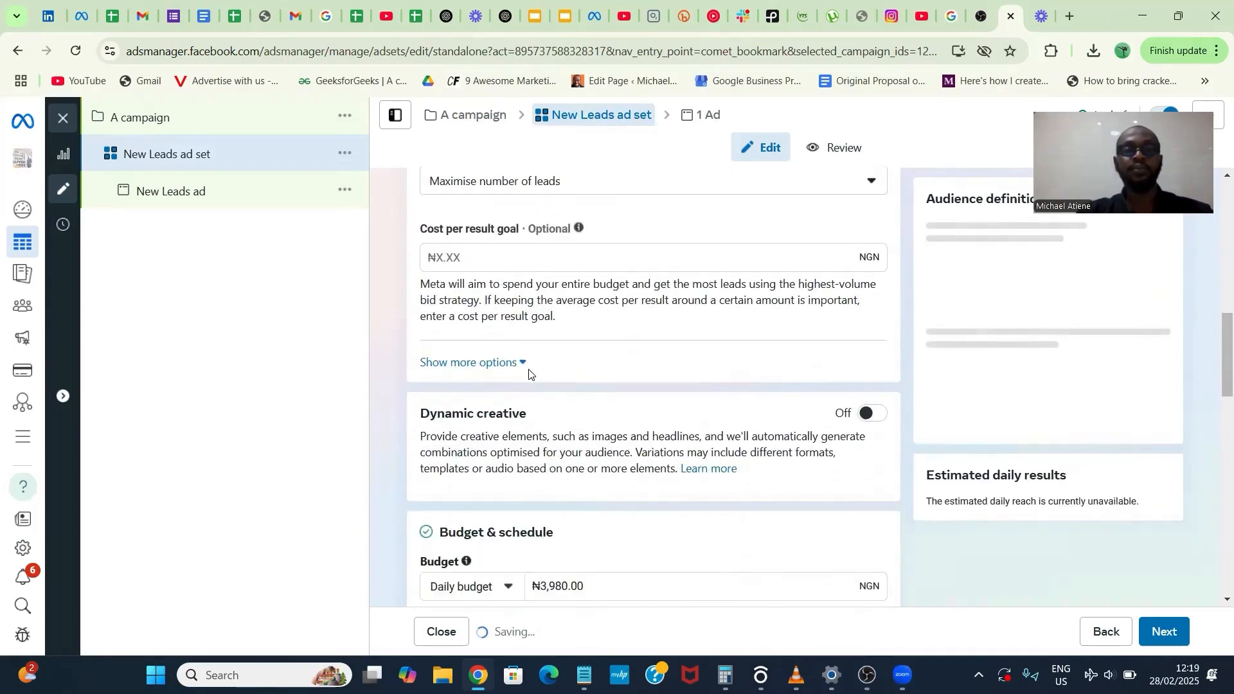
left_click(508, 185)
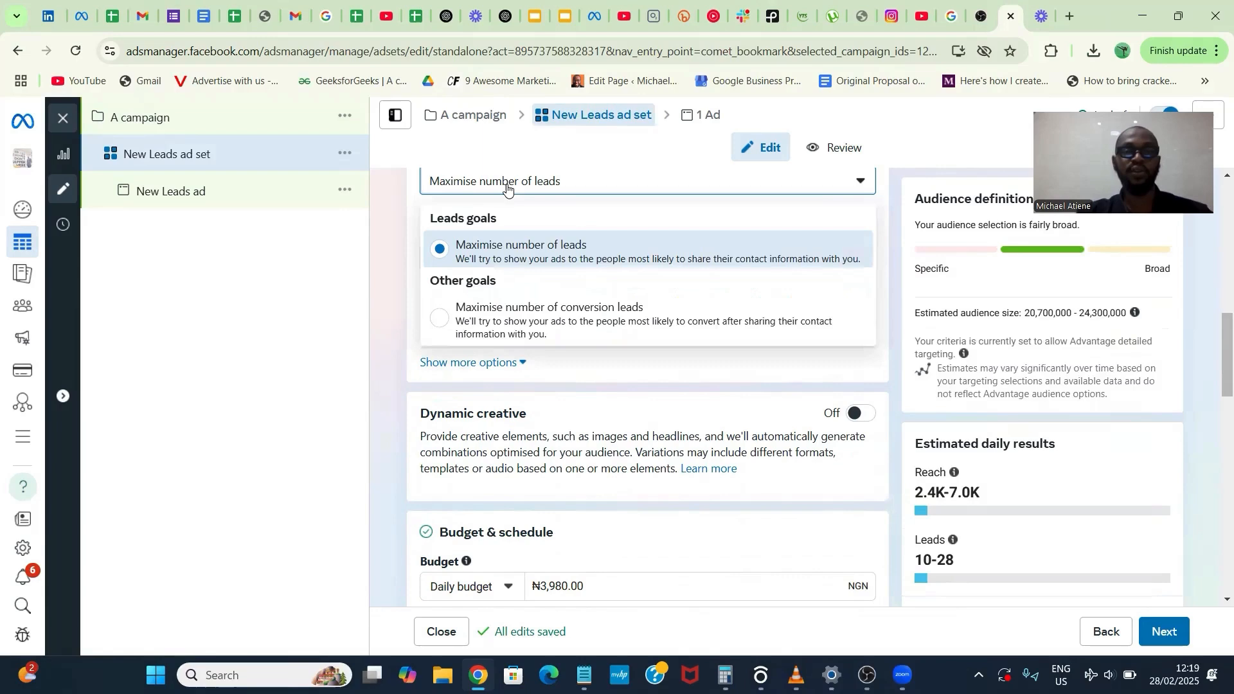
left_click(524, 319)
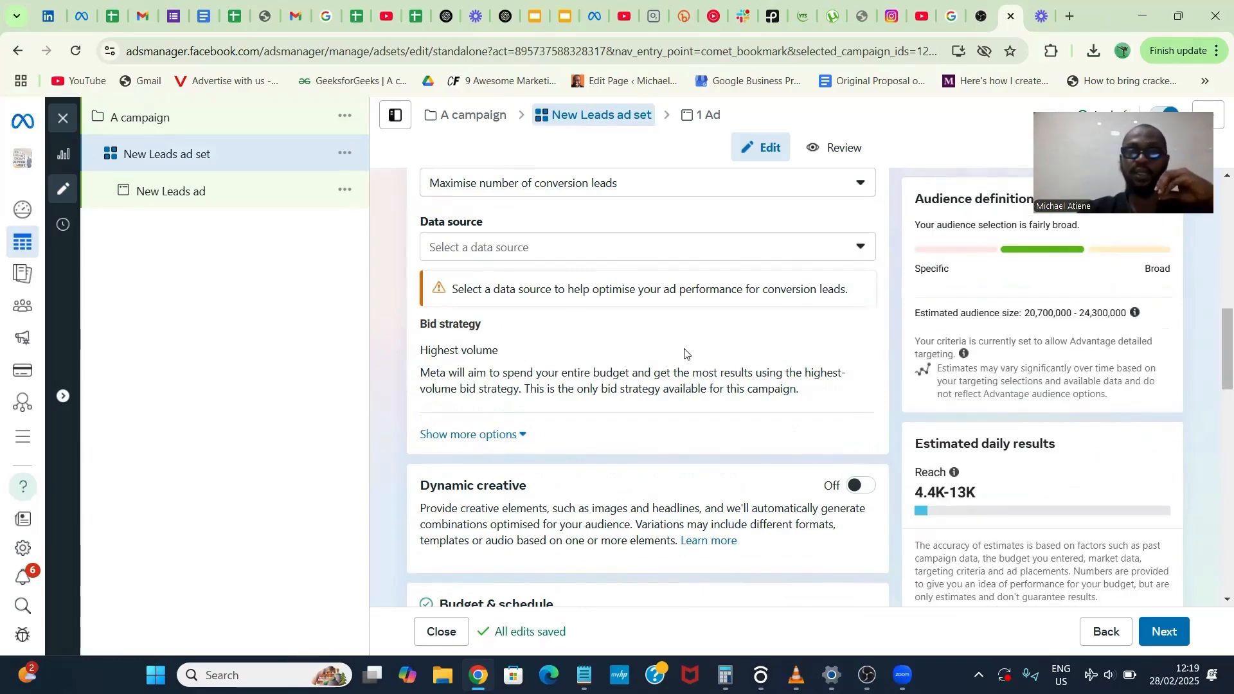
- Set the ad set's daily budget to ₦5,000
scroll(685, 350, "down", 4)
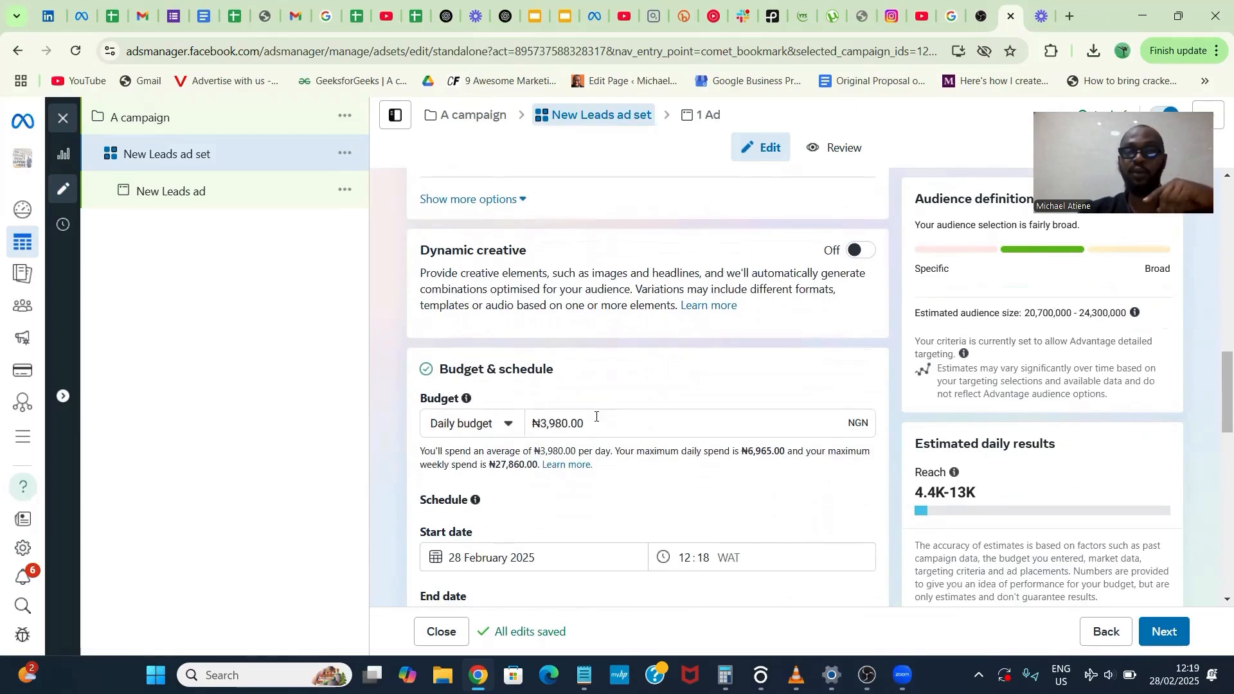
left_click_drag(584, 424, 542, 430)
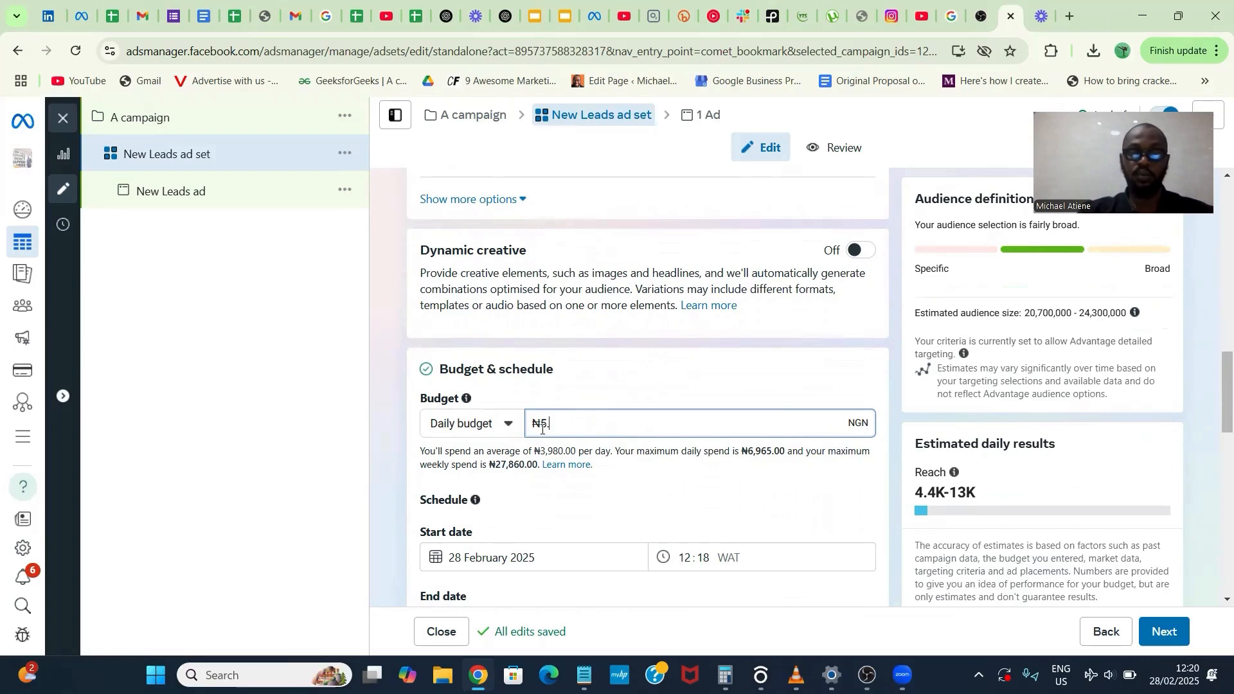
key("BackSpace")
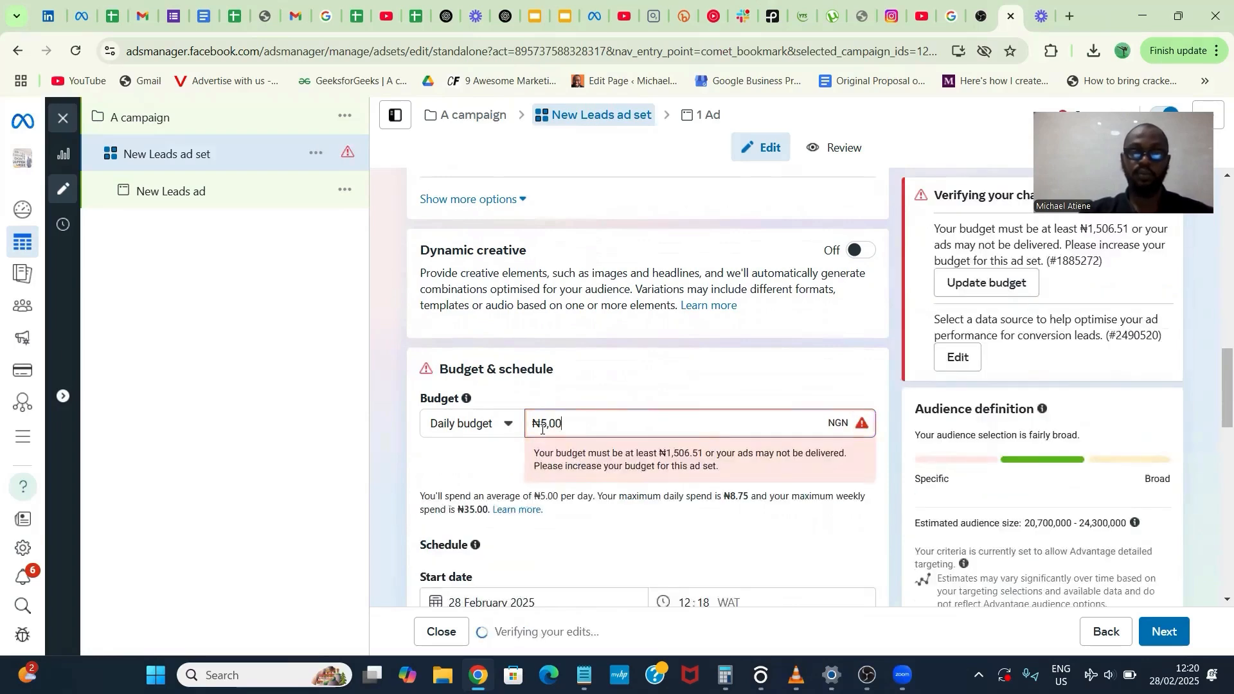
type("0")
left_click(605, 389)
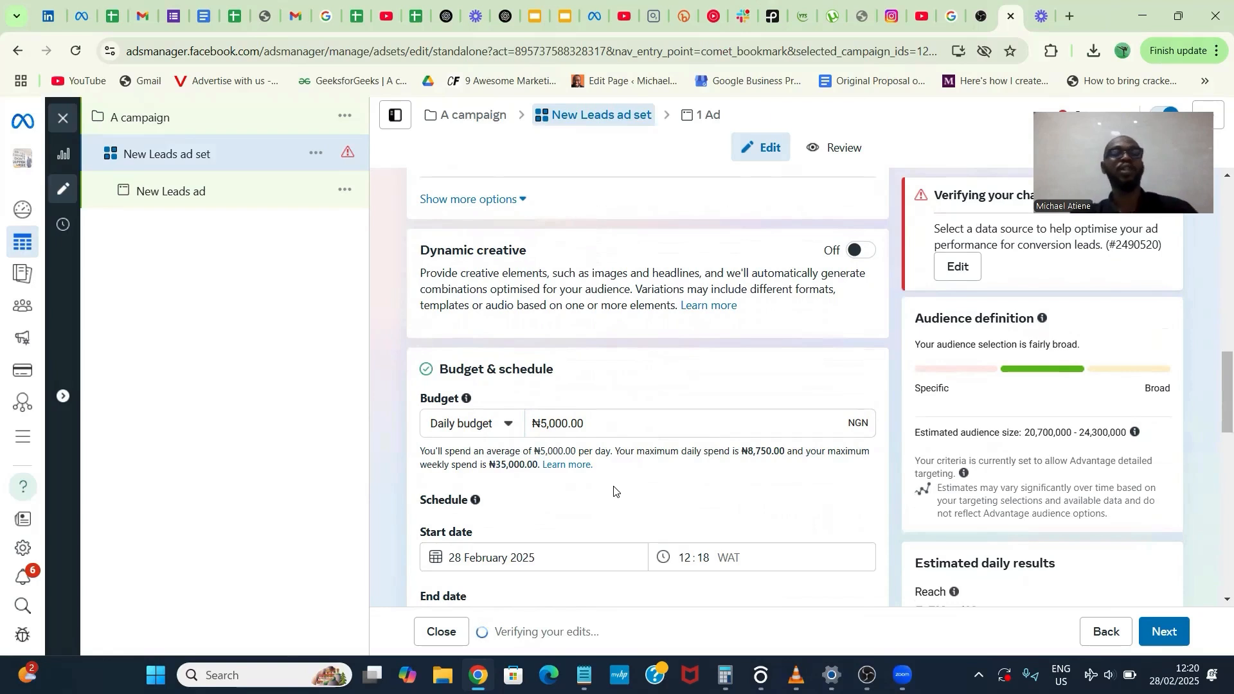
- Switch the ad set from Advantage+ audience to the original audience options
scroll(614, 492, "down", 4)
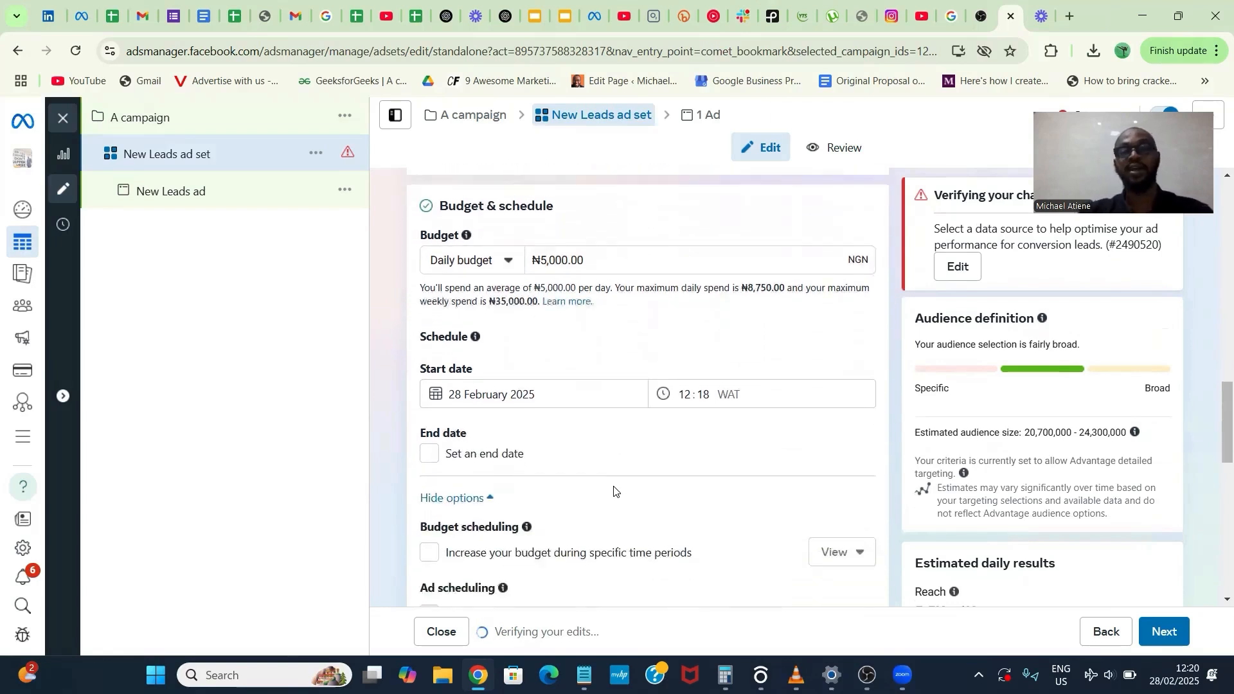
scroll(614, 489, "down", 4)
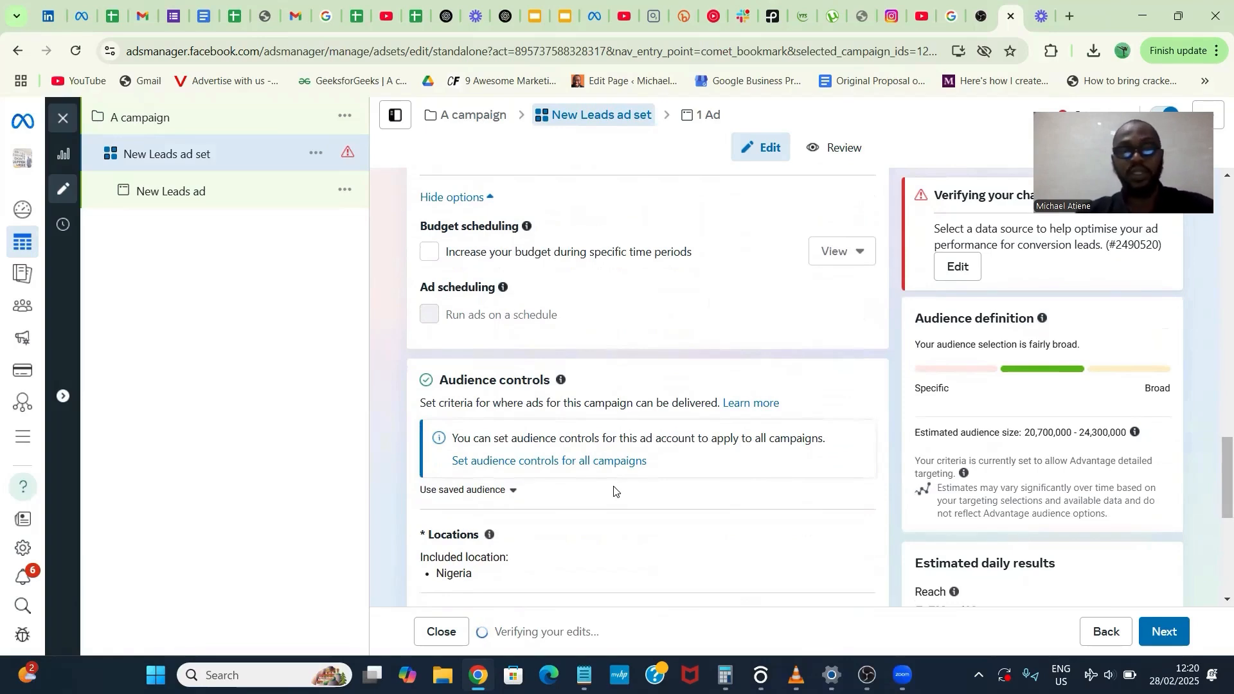
scroll(614, 492, "down", 5)
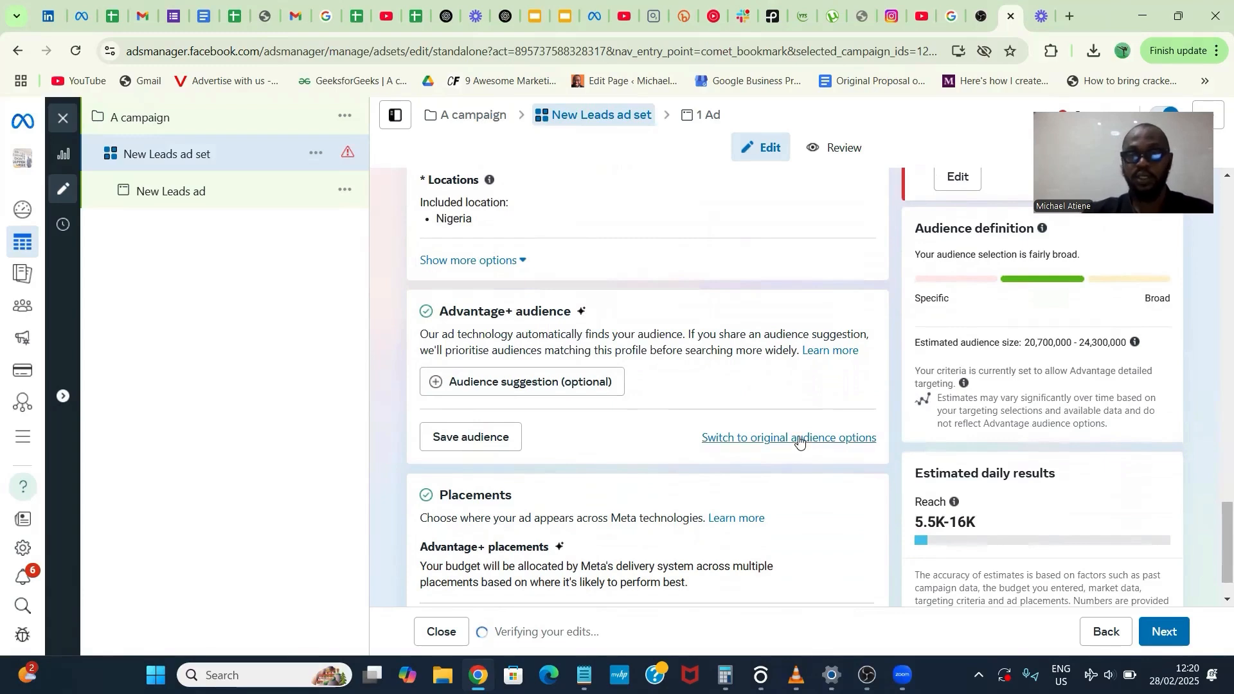
left_click(798, 437)
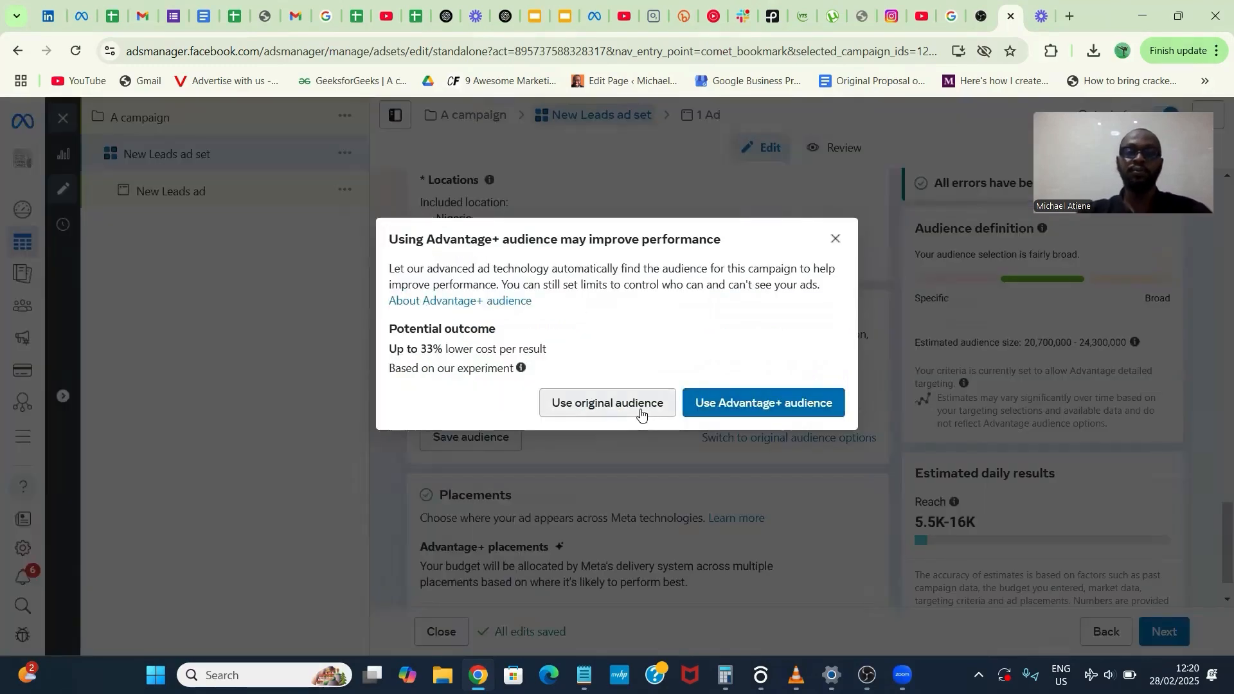
left_click(641, 404)
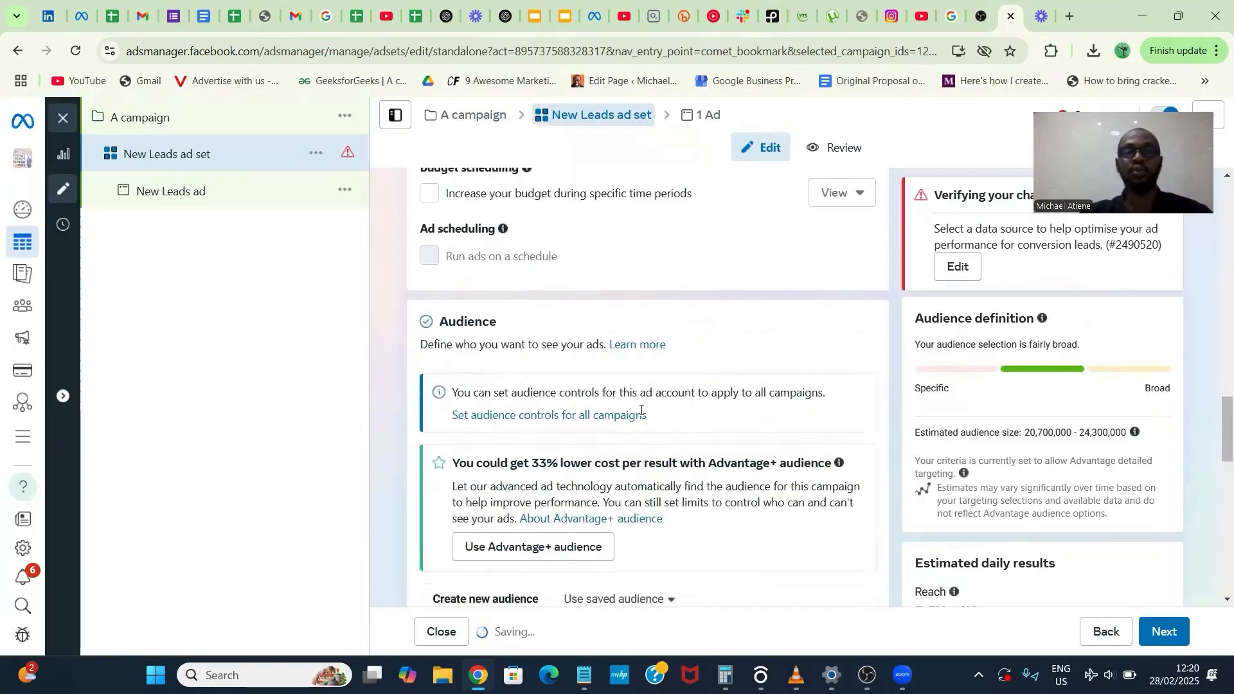
- Try to create a Custom Audience from the Website source, and leave the pixel setup without continuing
scroll(641, 411, "down", 2)
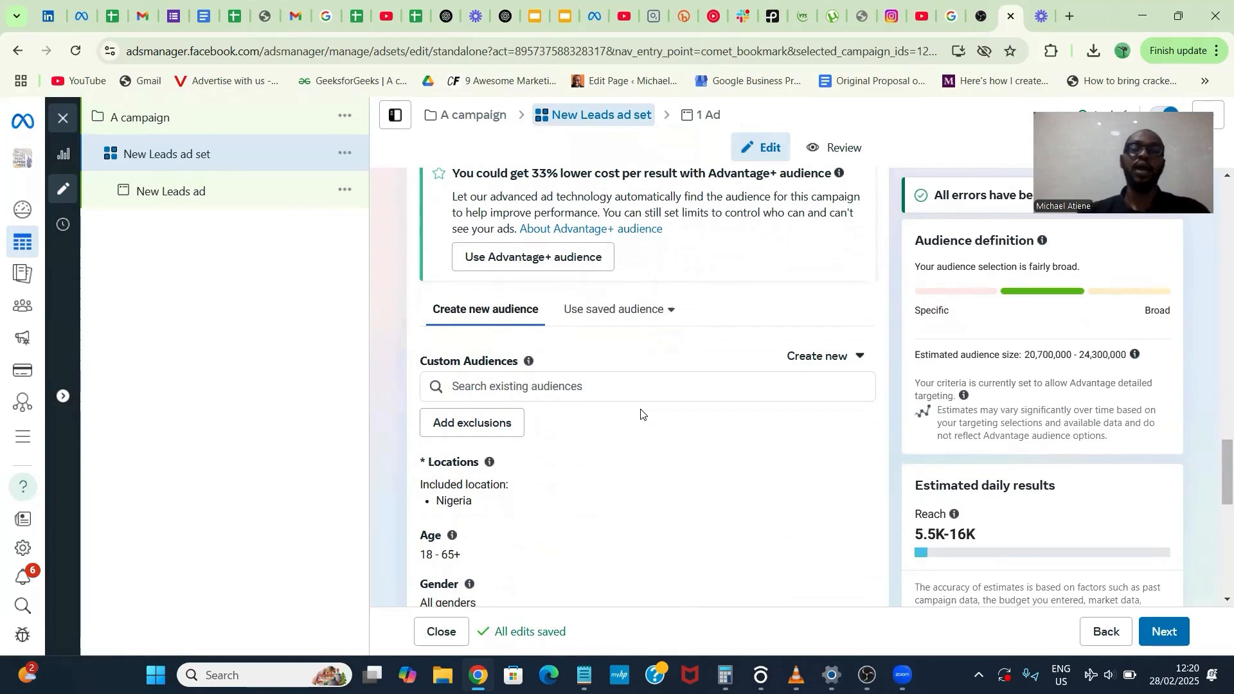
left_click(782, 360)
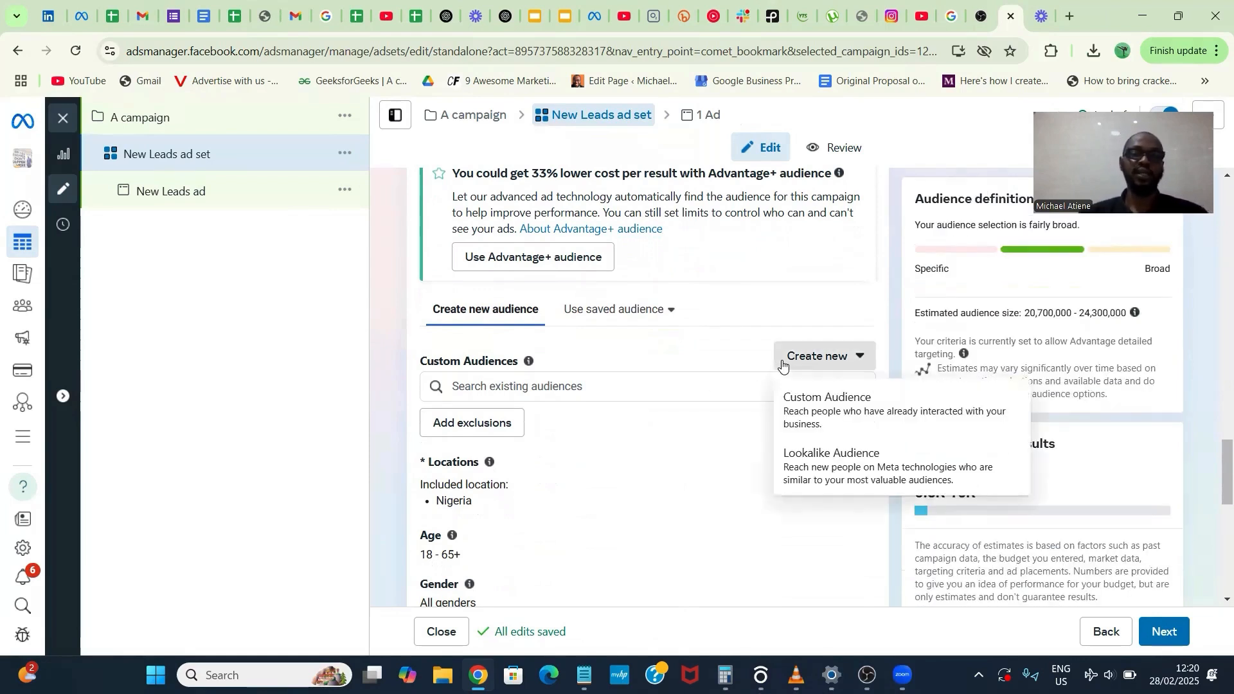
left_click(800, 402)
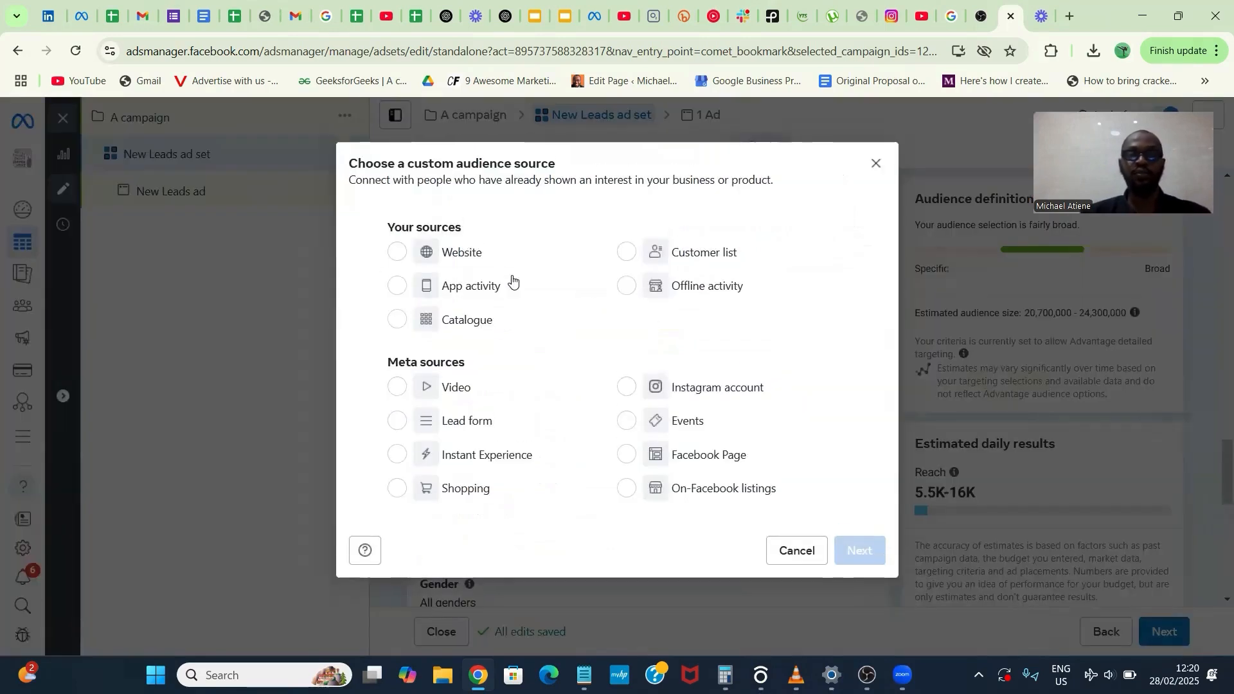
left_click(458, 258)
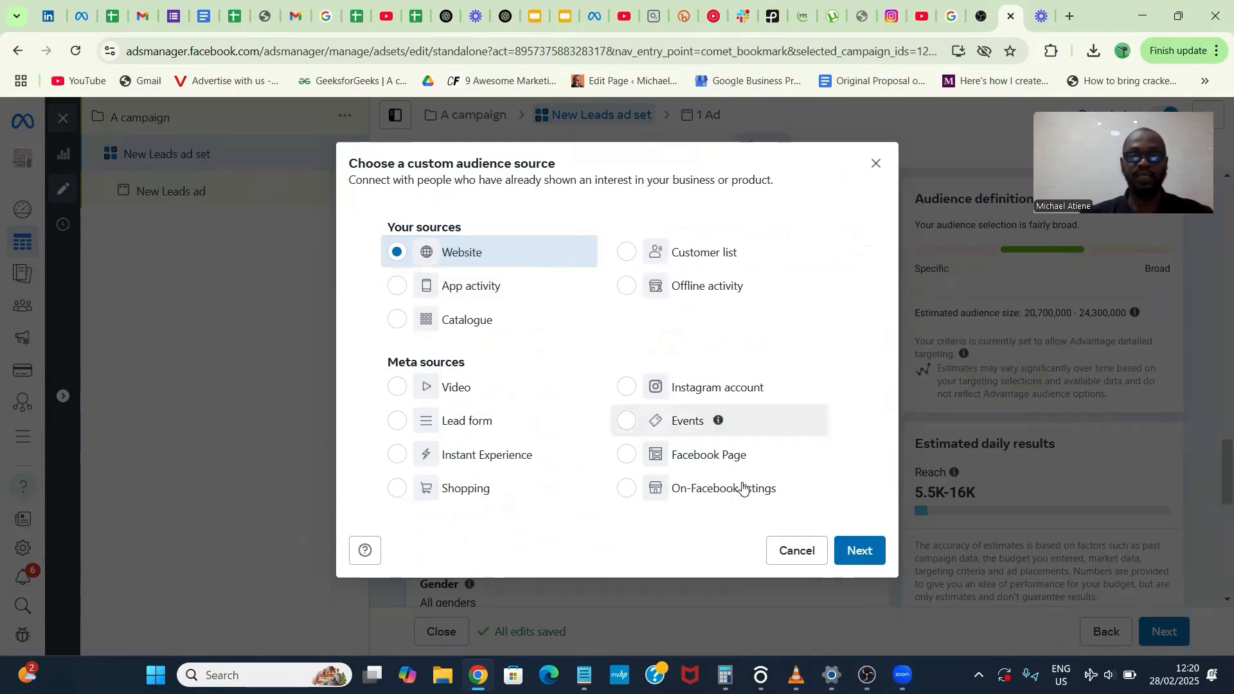
left_click(863, 556)
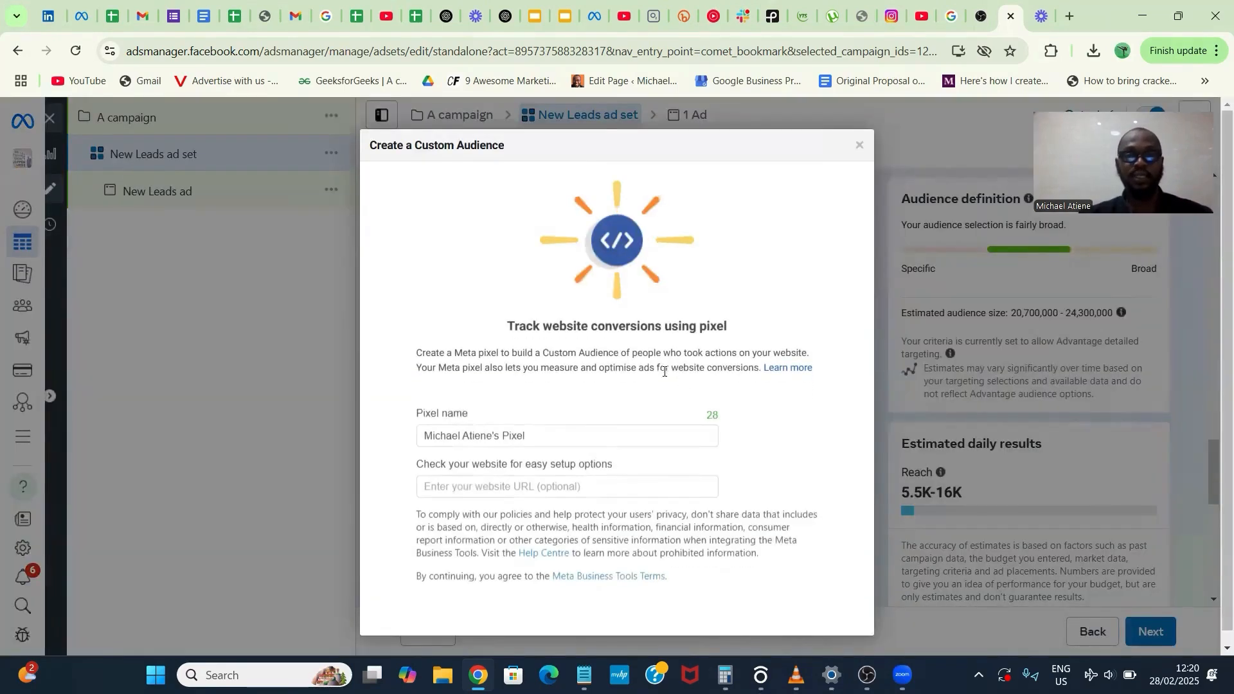
left_click(540, 435)
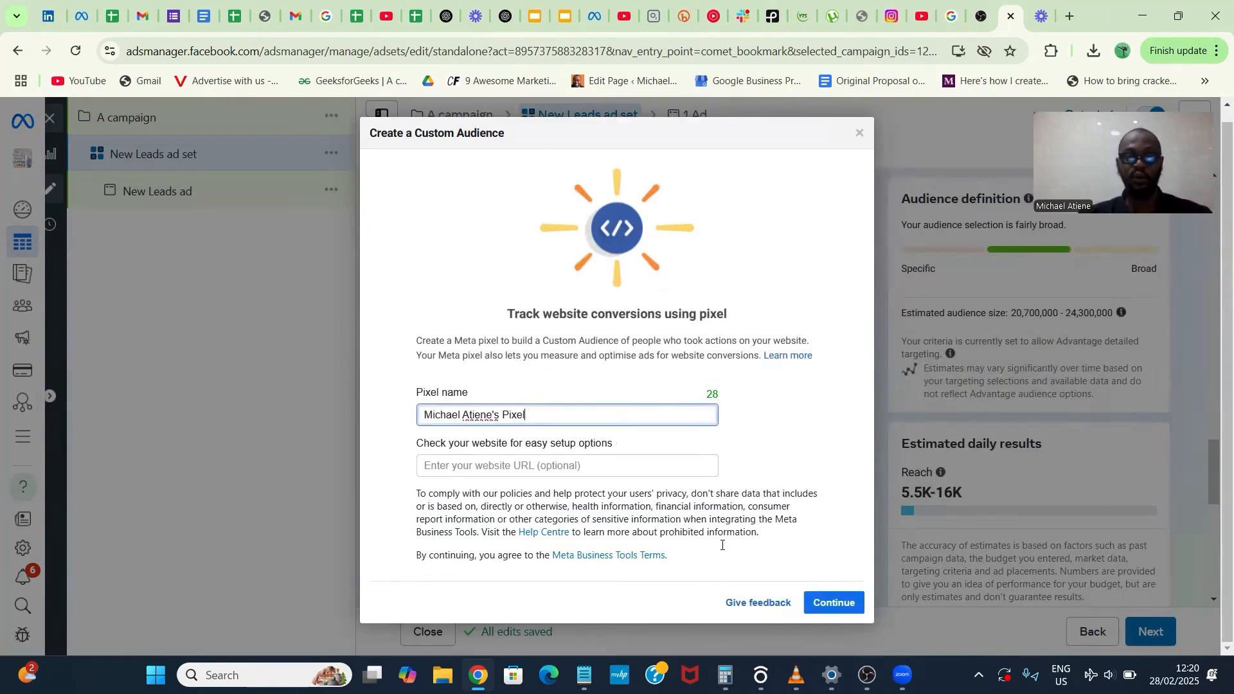
left_click(858, 134)
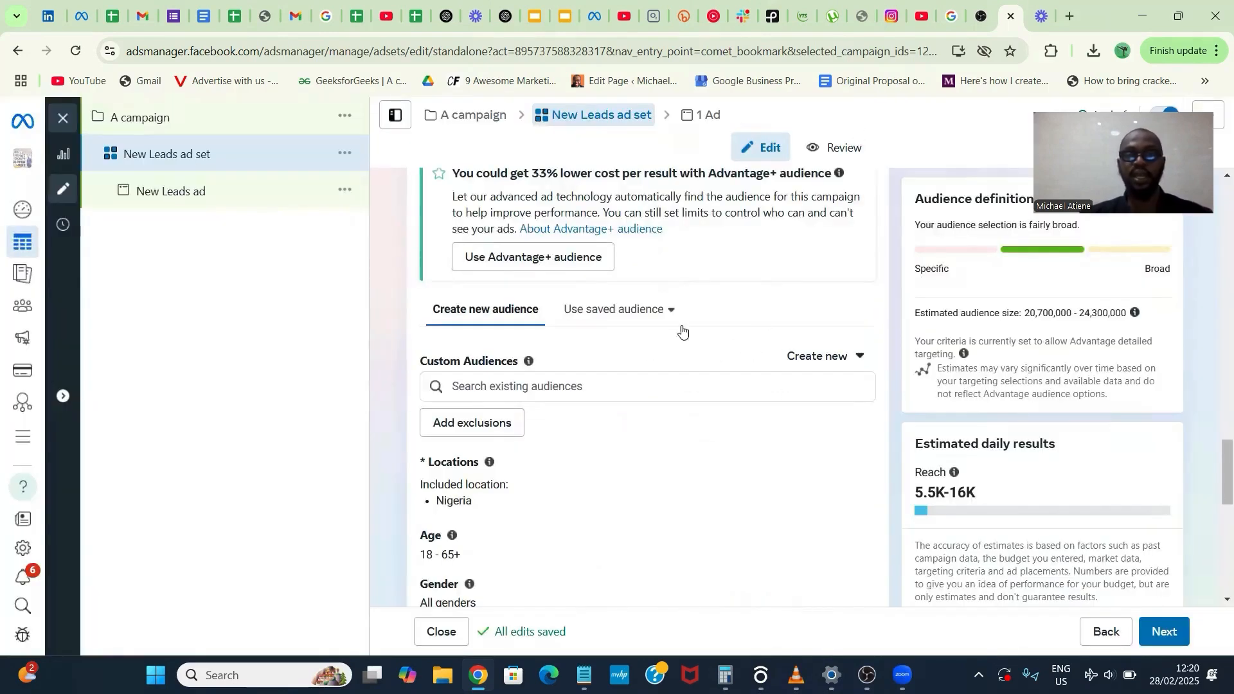
- Try to create a Custom Audience from a customer list, consulting the StakeHolder Meeting (Responses) spreadsheet in Google Sheets as an example list
left_click(816, 368)
left_click(787, 405)
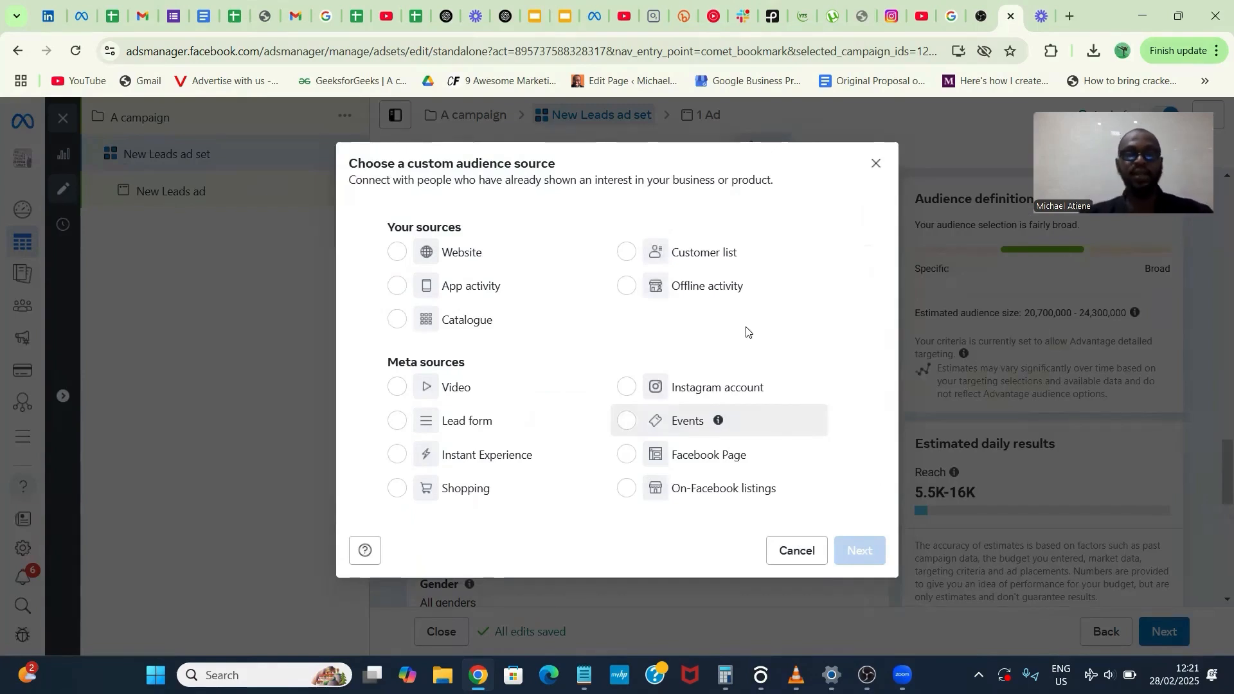
left_click(713, 252)
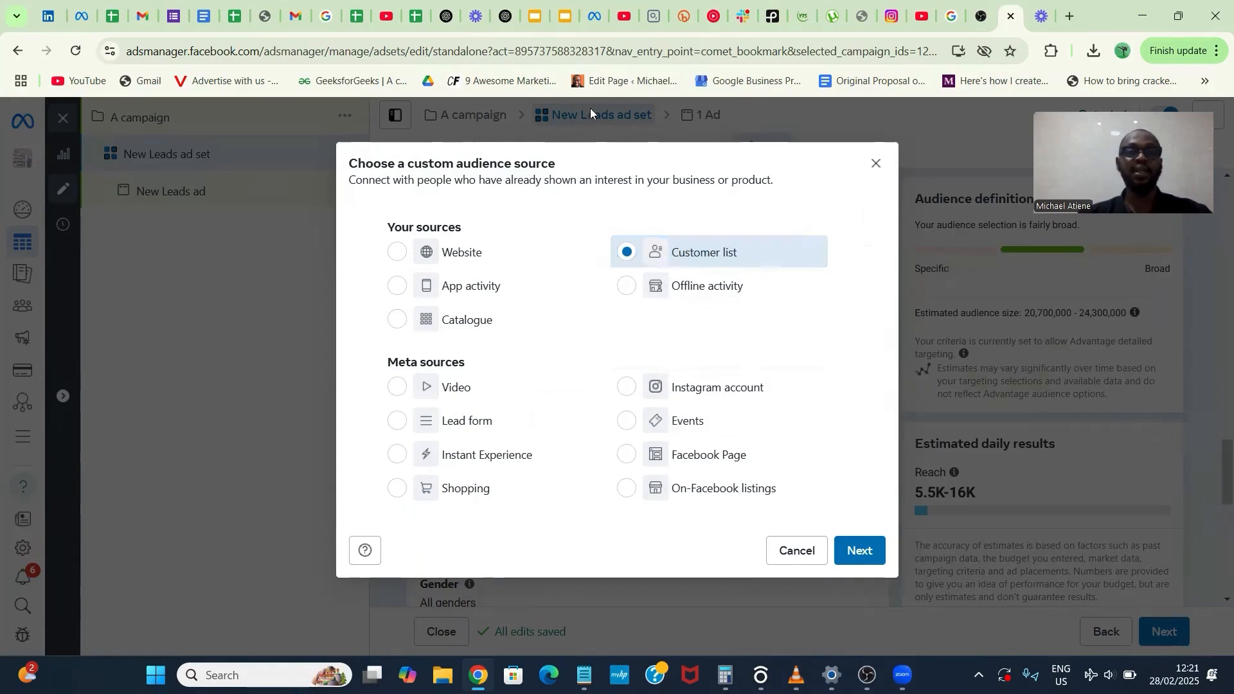
left_click(417, 17)
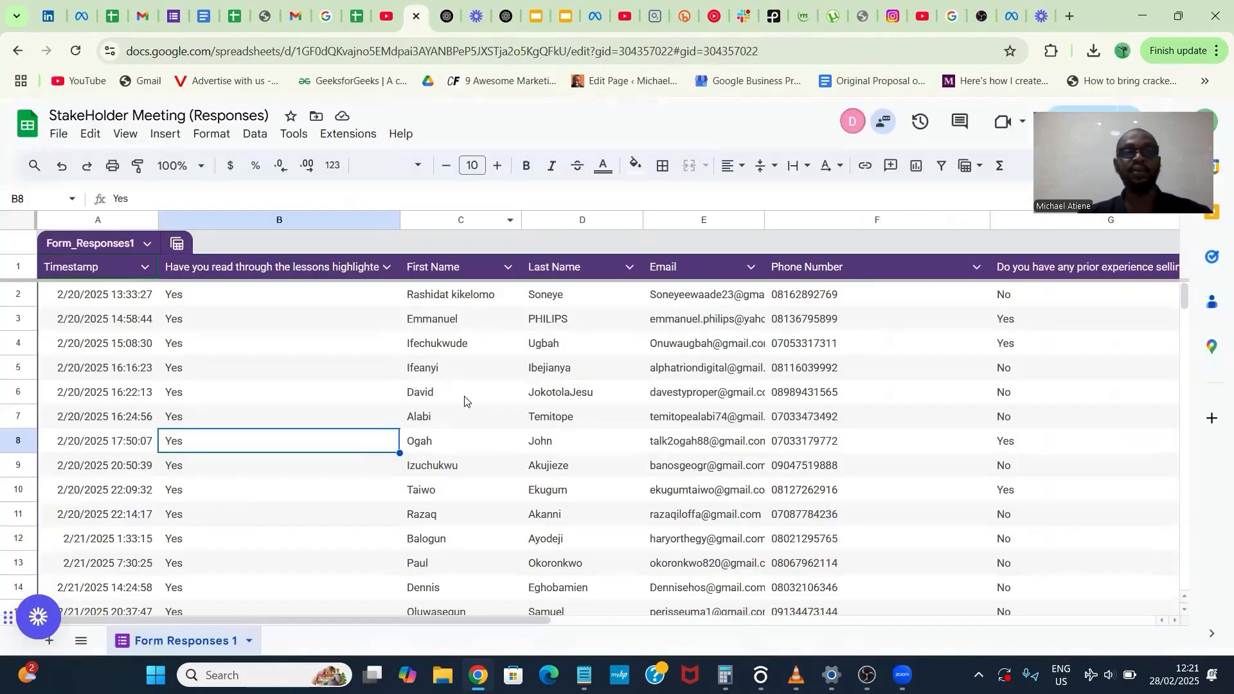
scroll(466, 401, "down", 7)
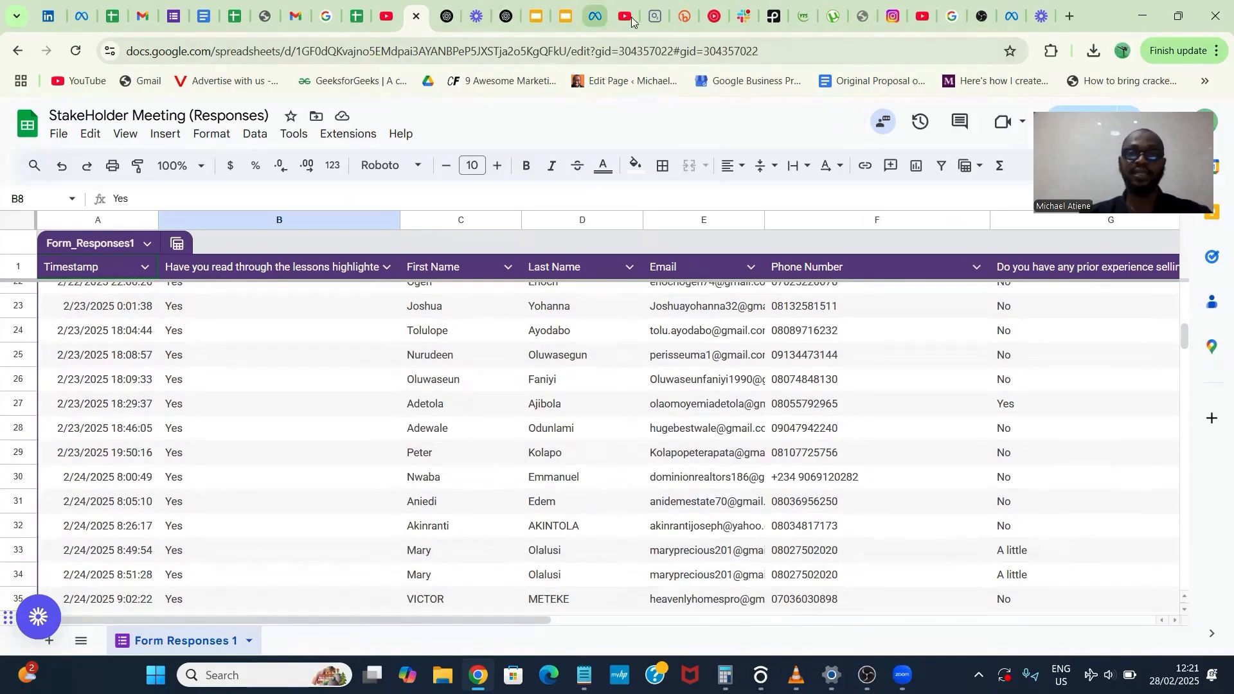
left_click(1010, 17)
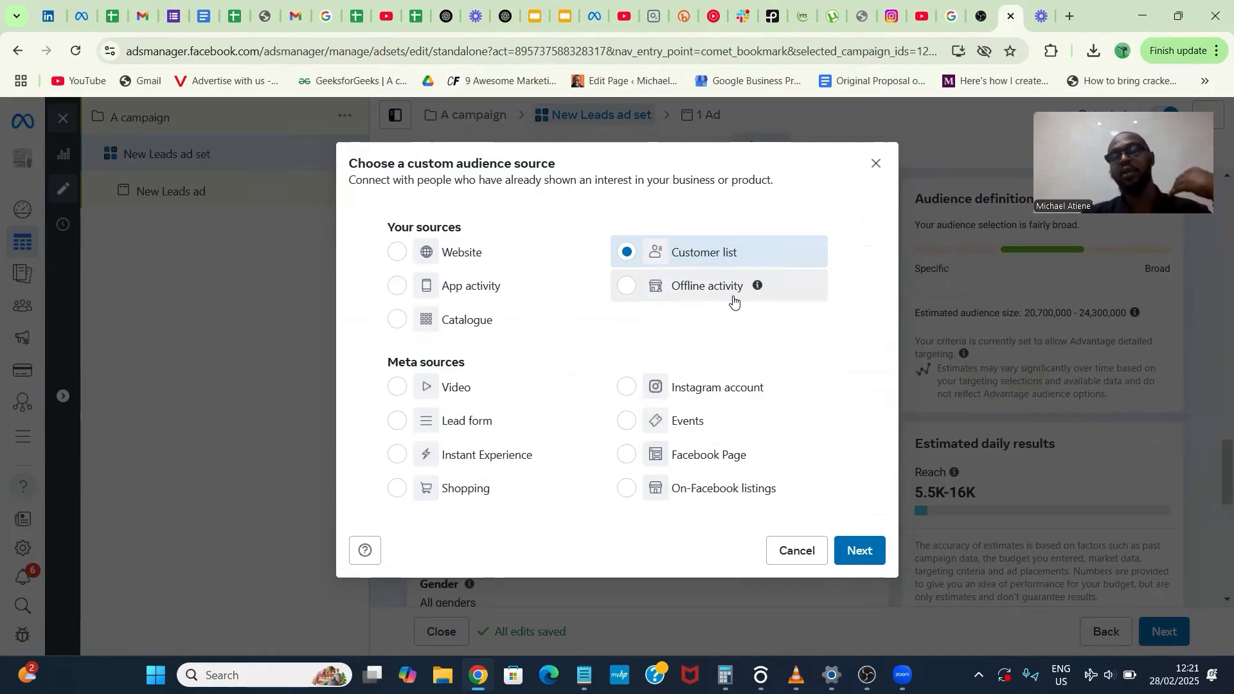
left_click(868, 546)
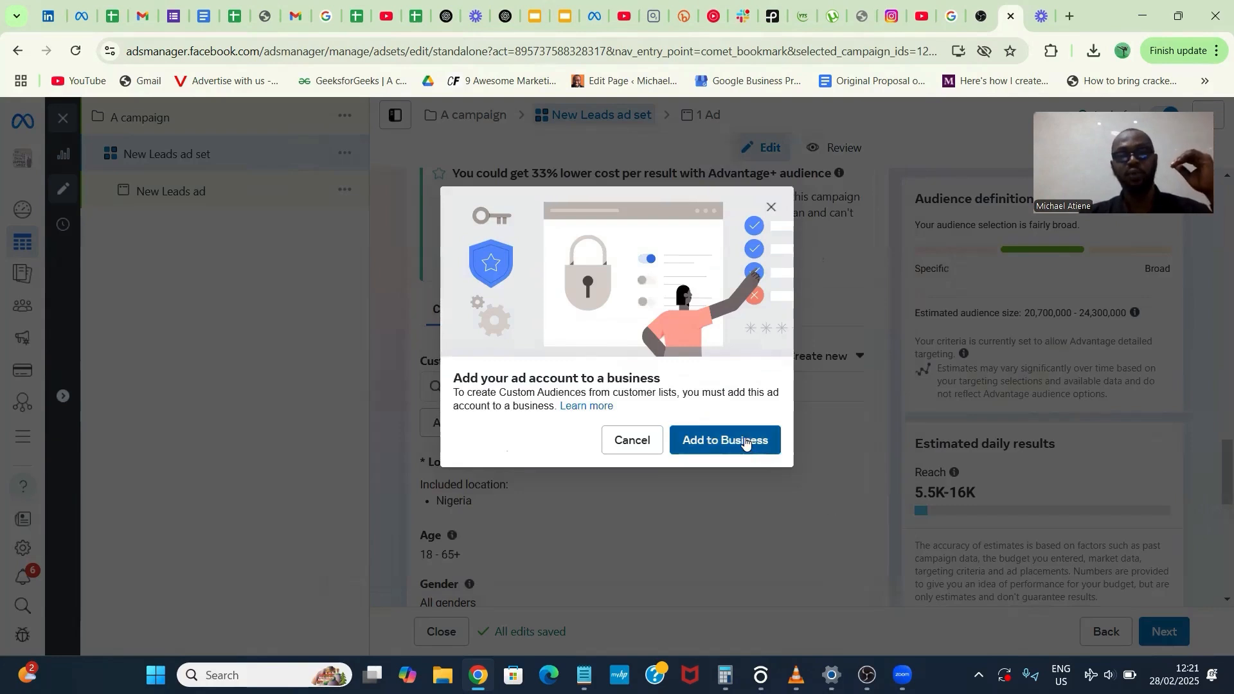
left_click(655, 443)
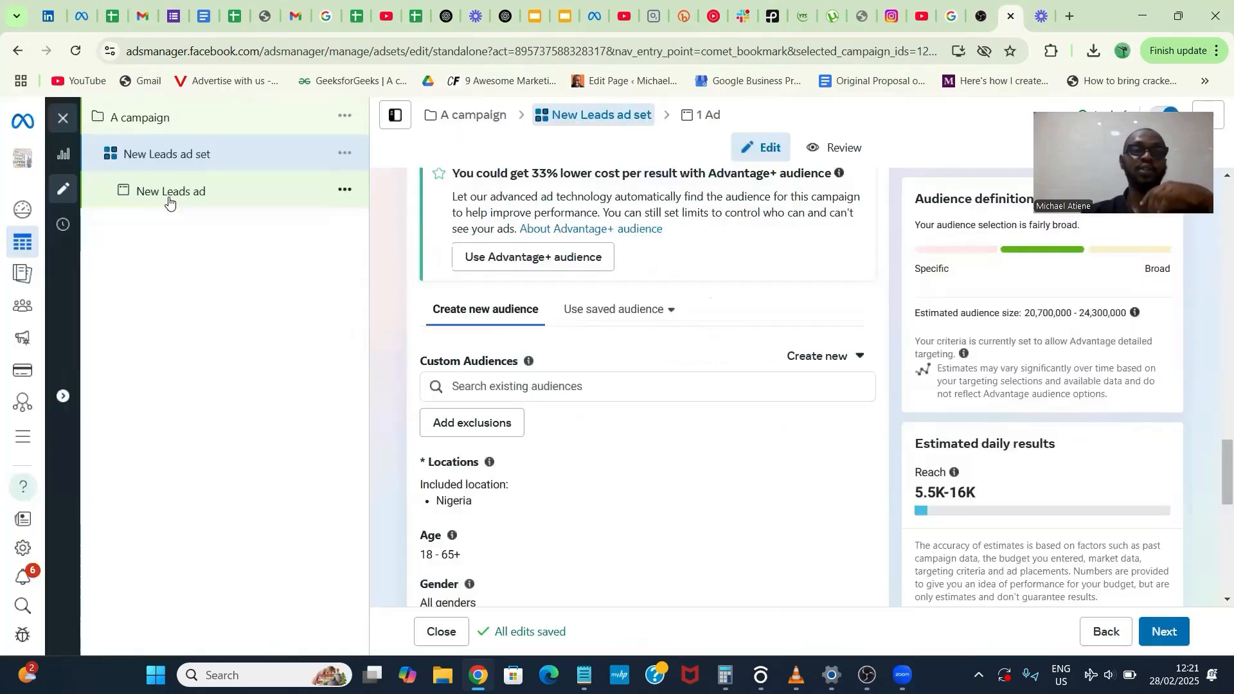
- Leave the ad set editor without publishing the drafts and switch to the Boost ad account under meta_digitalagency
left_click(56, 118)
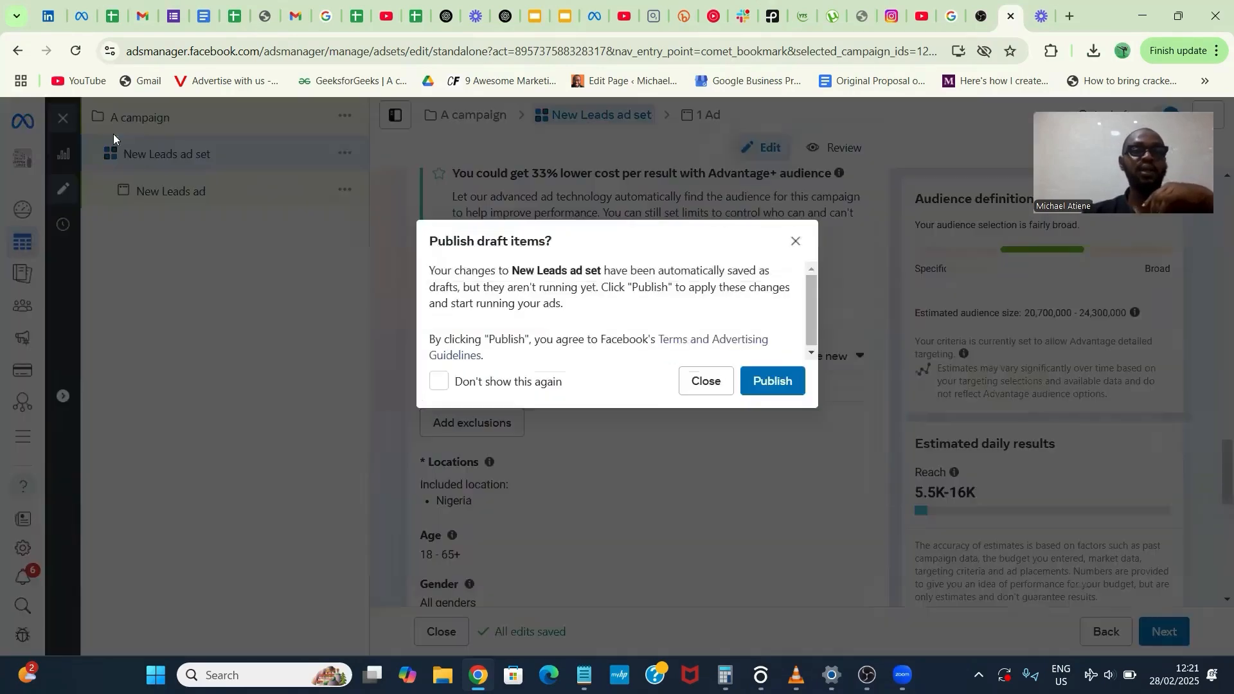
left_click(697, 381)
left_click(267, 131)
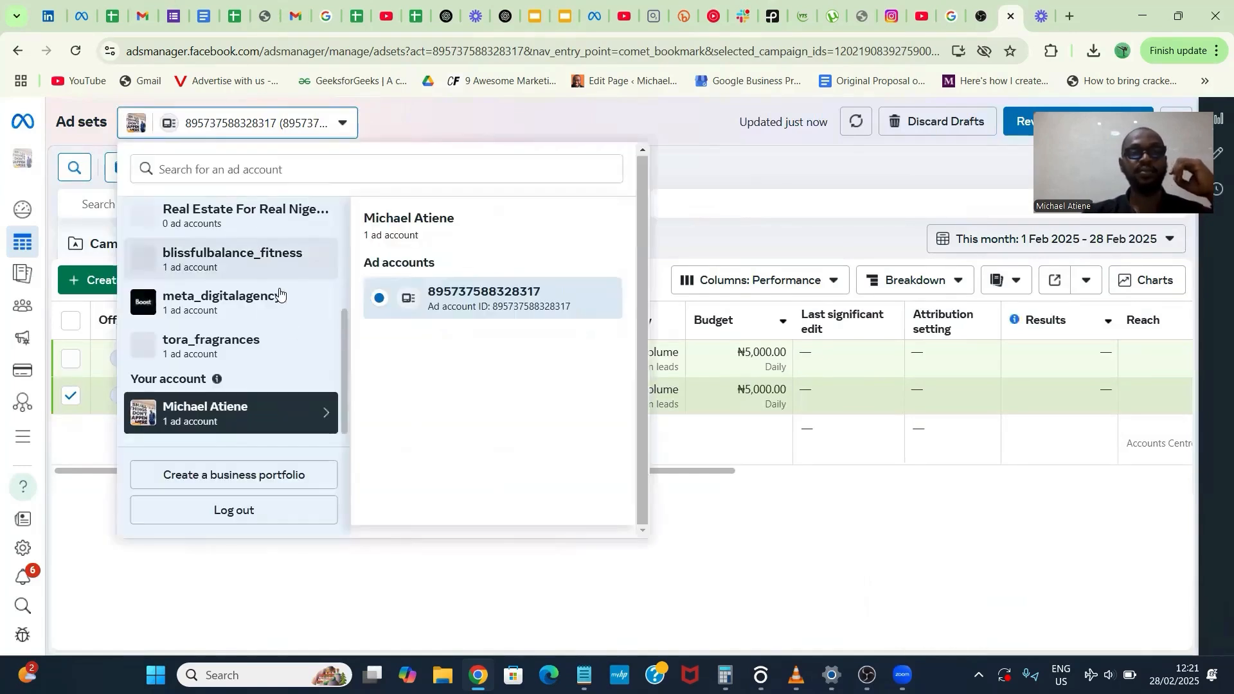
left_click(277, 299)
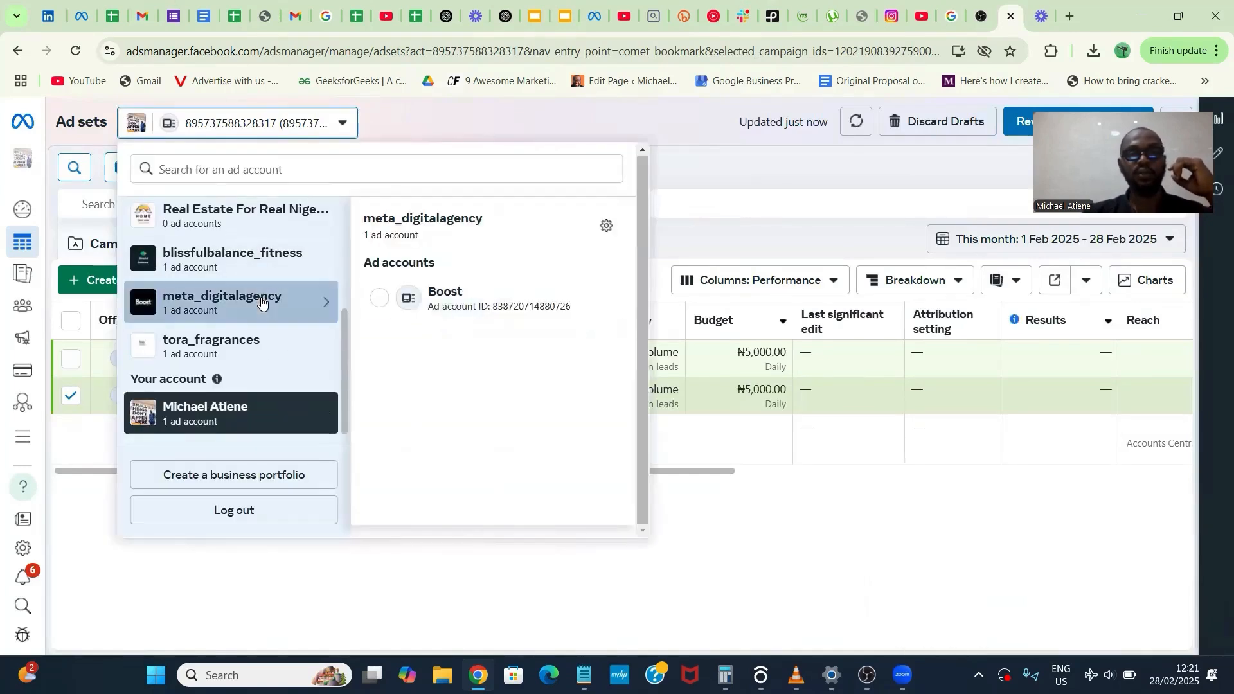
left_click(457, 306)
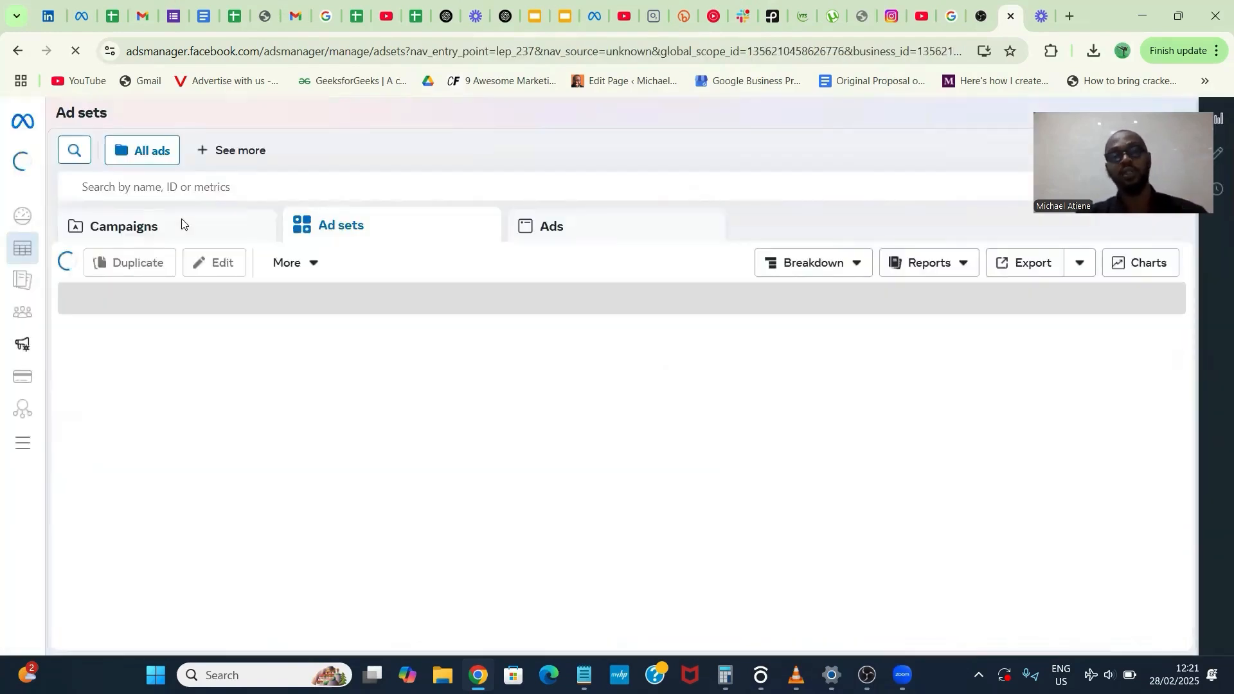
- Create a new campaign with the Leads objective, using the Manual leads campaign setup
left_click(118, 270)
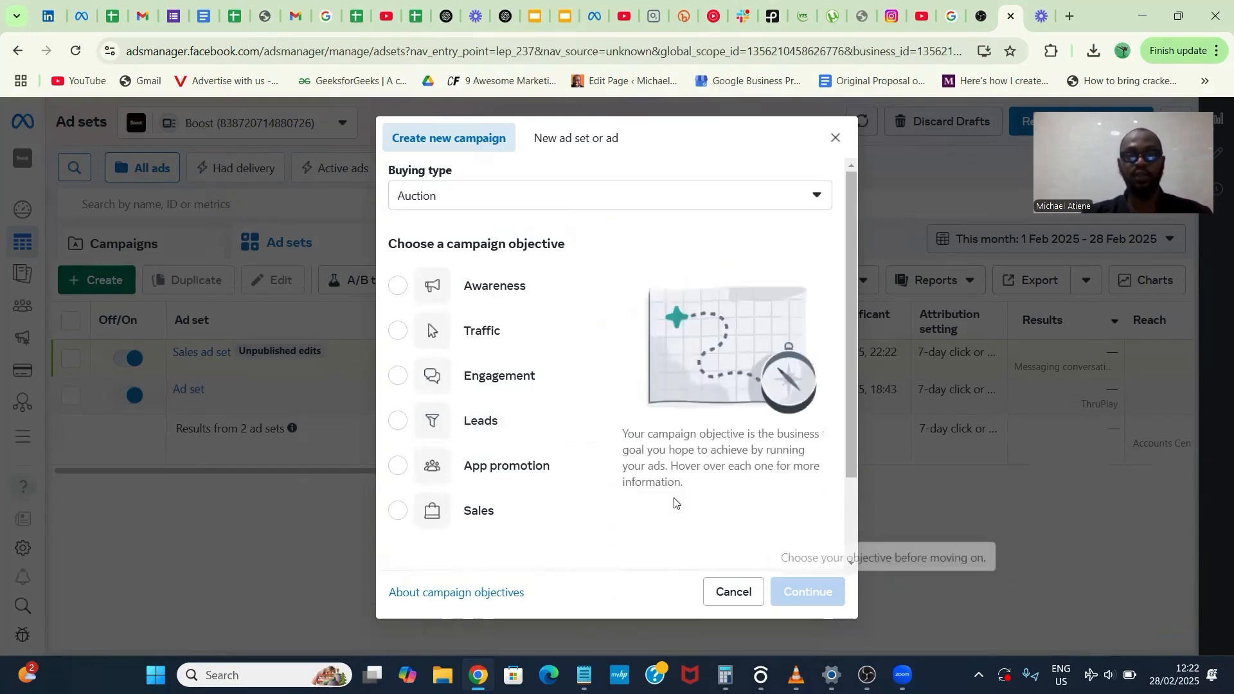
left_click(532, 438)
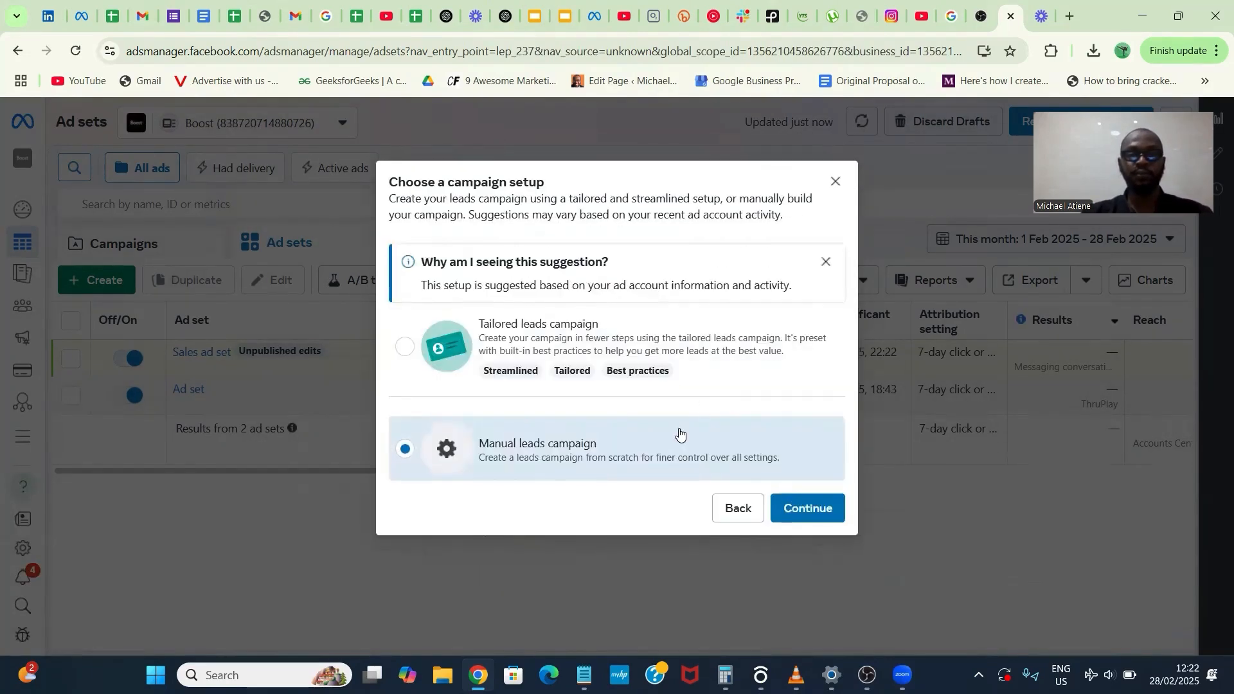
left_click(809, 486)
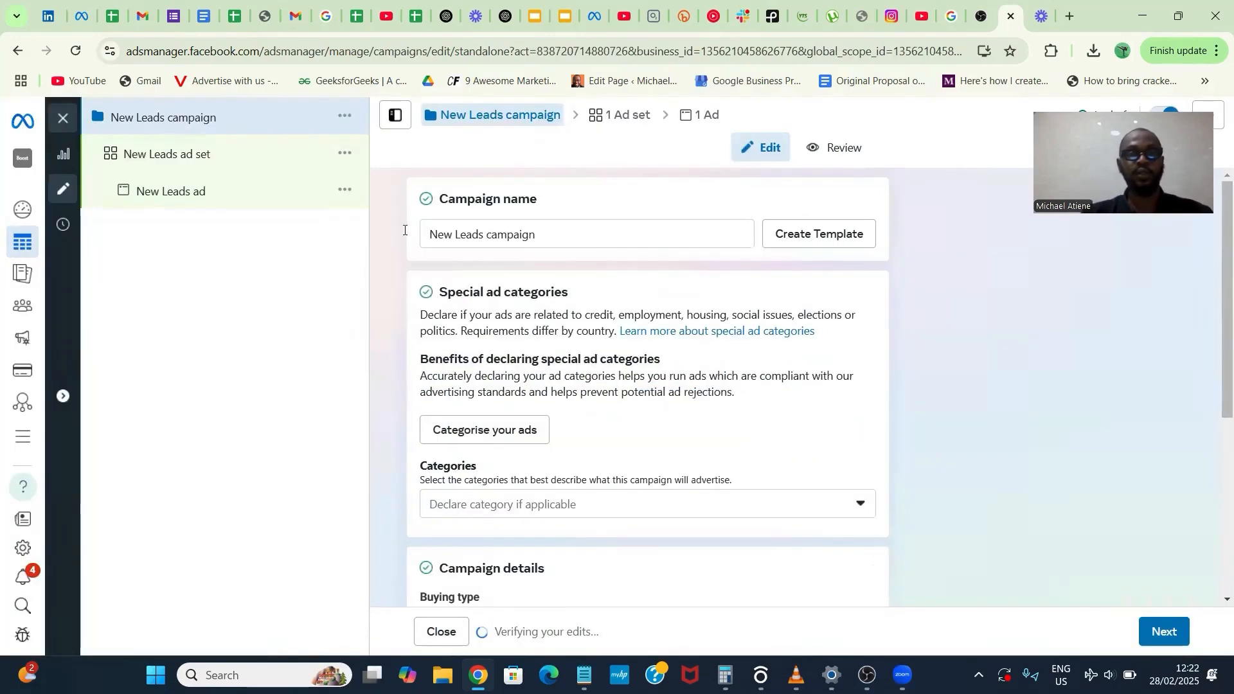
- Rename the campaign as A campaign and continue to the ad set settings
left_click_drag(487, 234, 404, 233)
type("A")
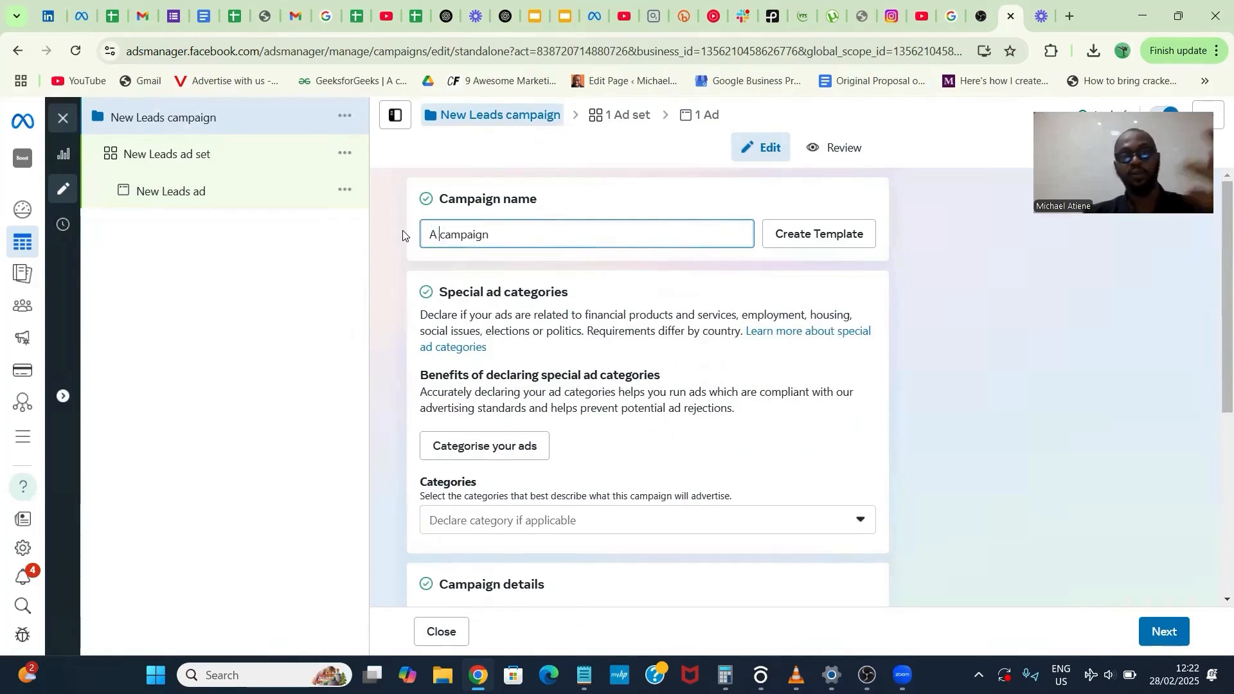
right_click(675, 394)
left_click(676, 395)
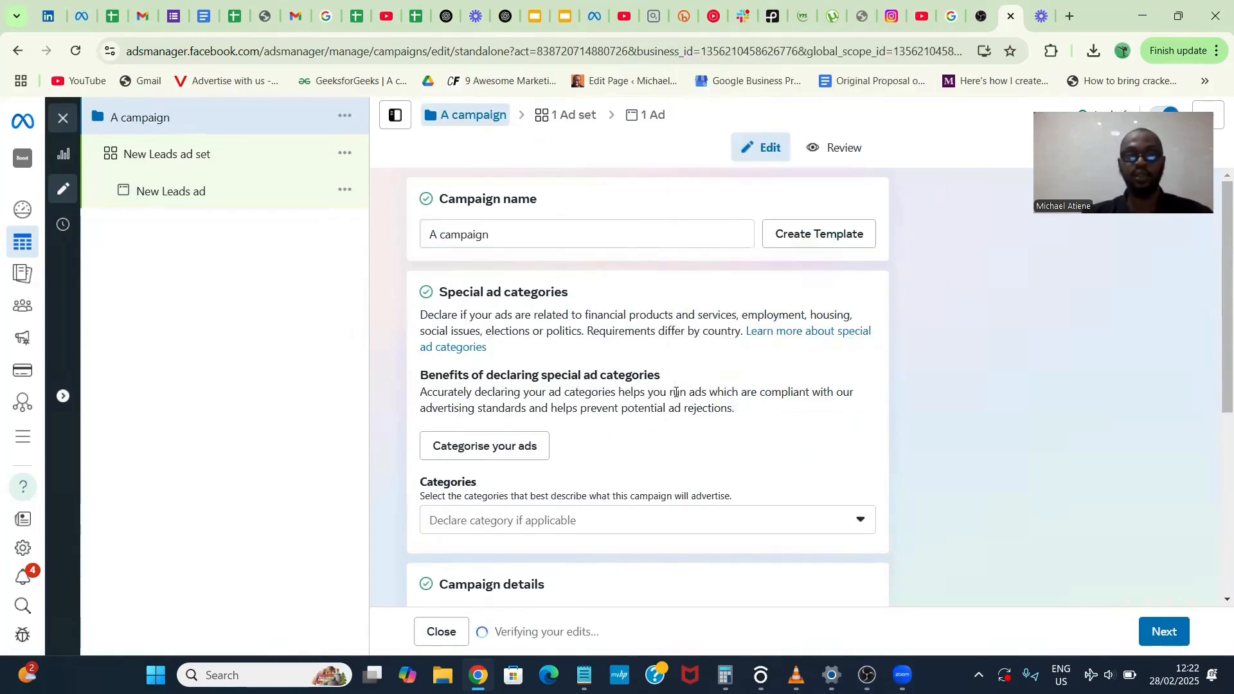
scroll(676, 395, "down", 5)
scroll(1012, 516, "down", 1)
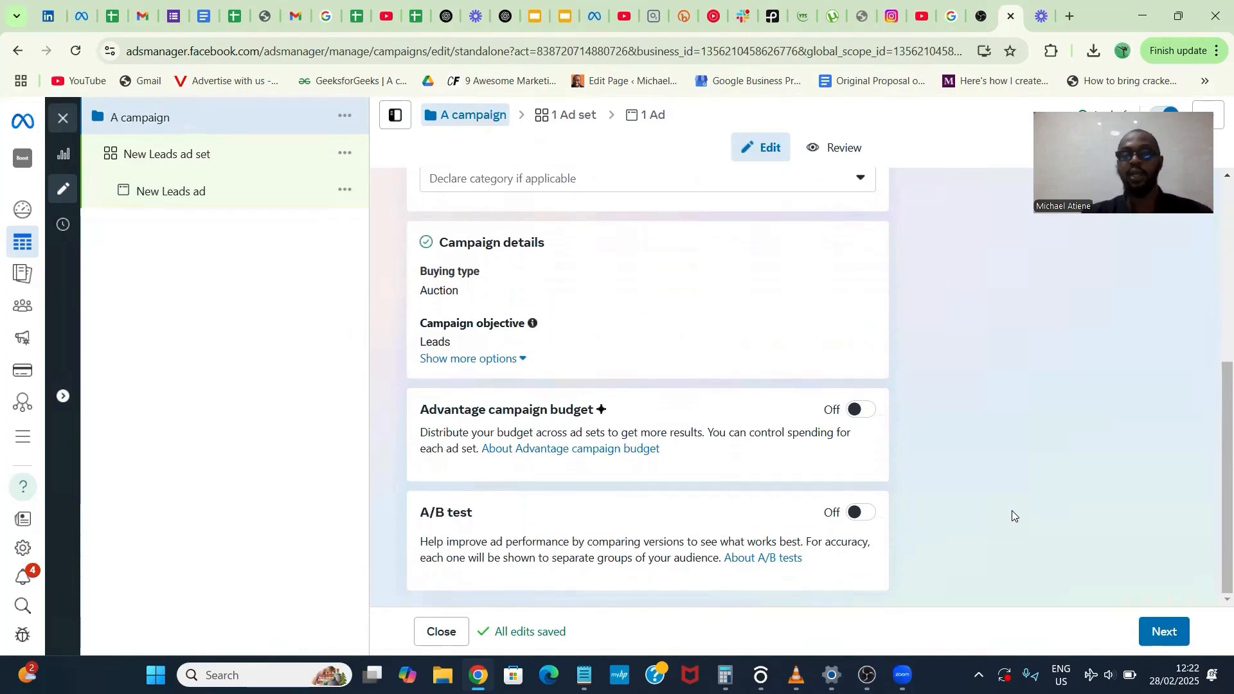
left_click(1165, 632)
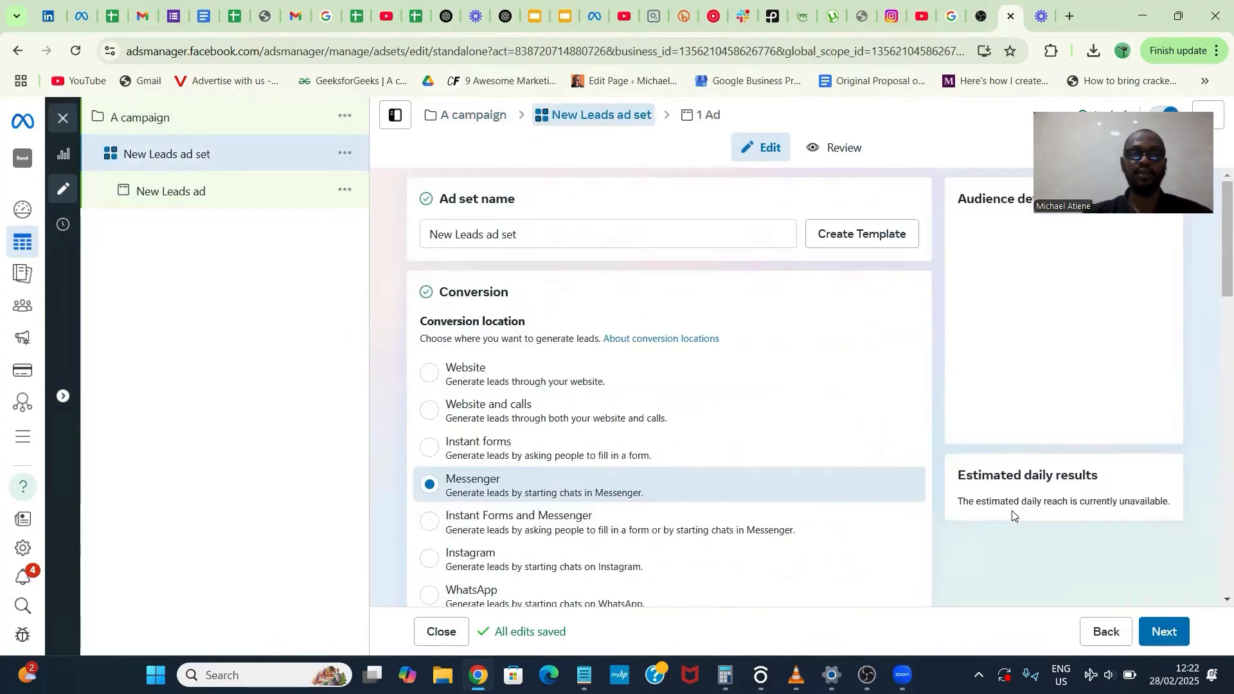
- Set the ad set's conversion location to Instant forms and its performance goal to Maximise number of conversion leads
scroll(673, 499, "down", 2)
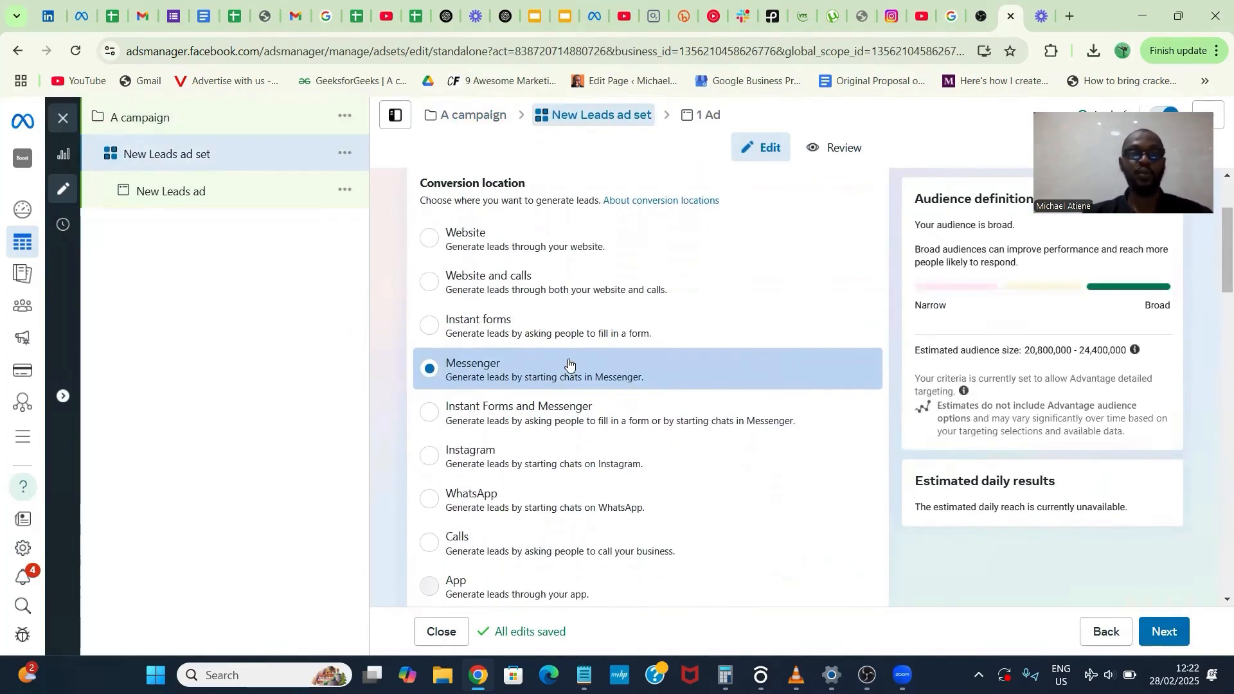
left_click(547, 339)
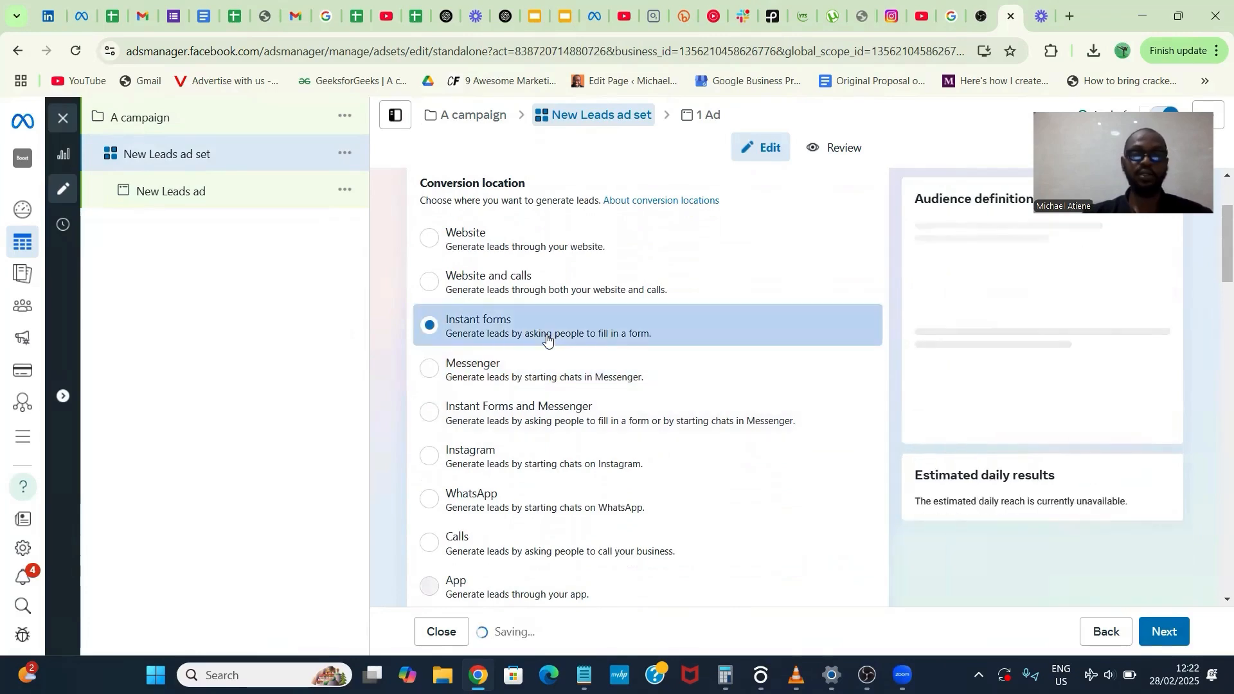
scroll(547, 338, "down", 4)
scroll(547, 339, "down", 8)
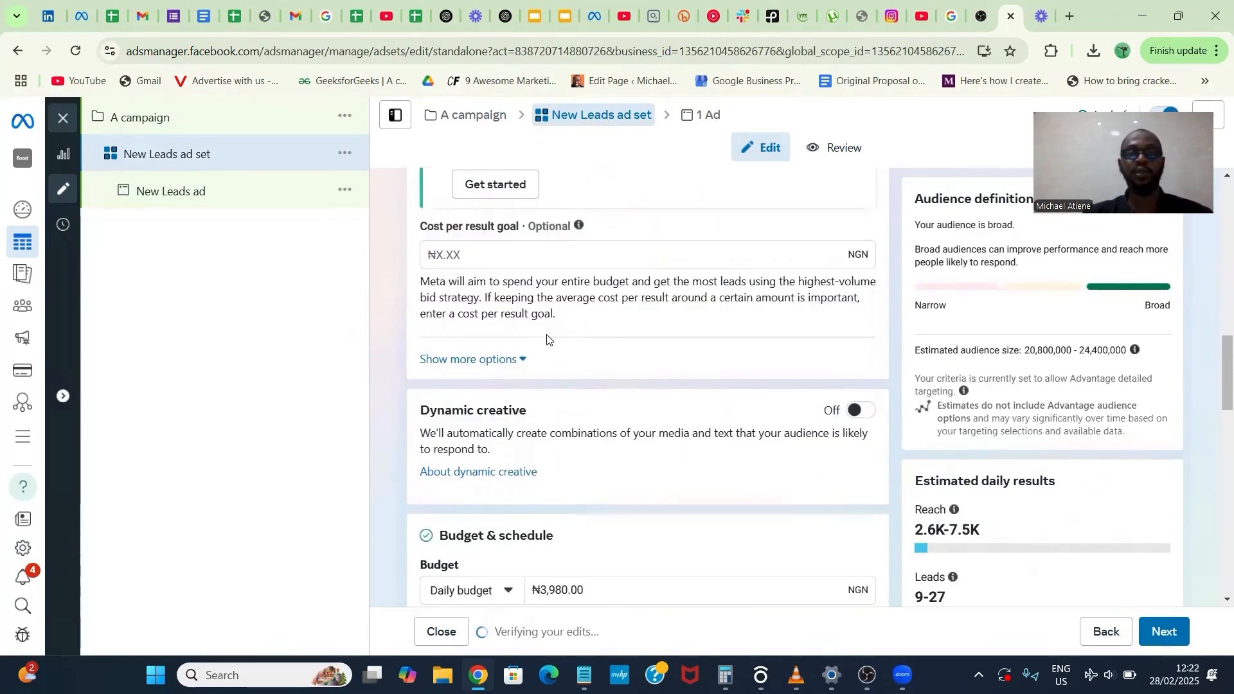
scroll(549, 331, "up", 1)
scroll(565, 251, "up", 2)
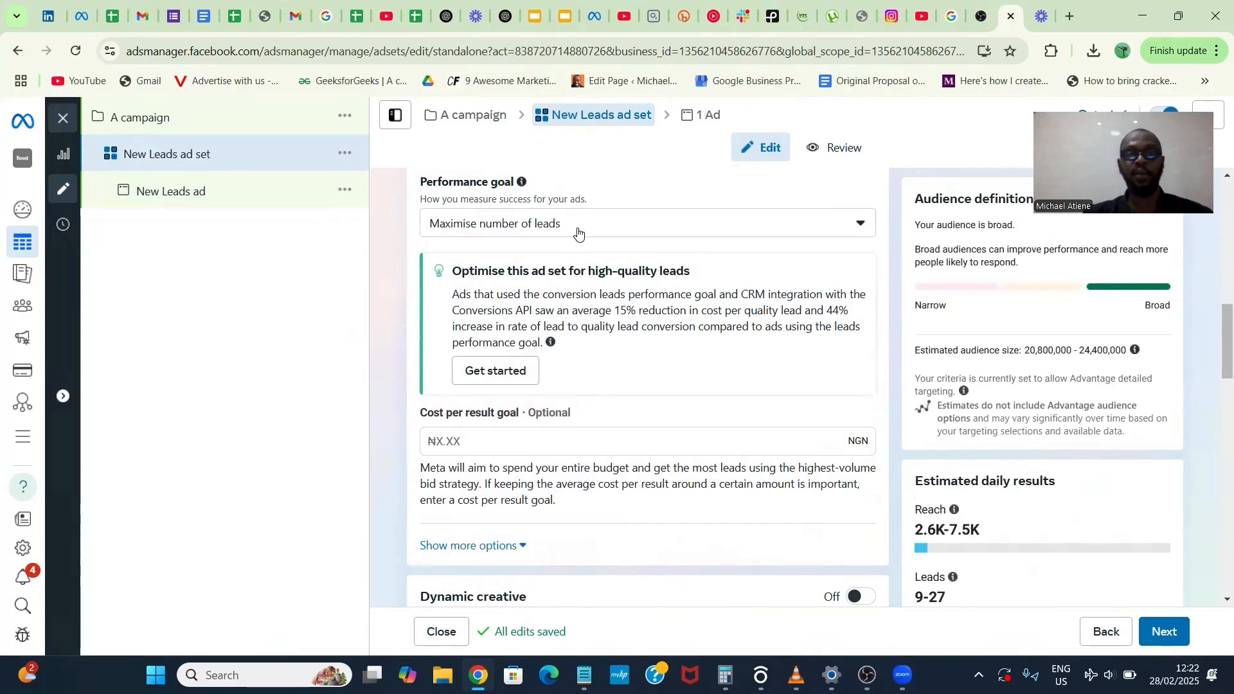
left_click(578, 231)
left_click(577, 371)
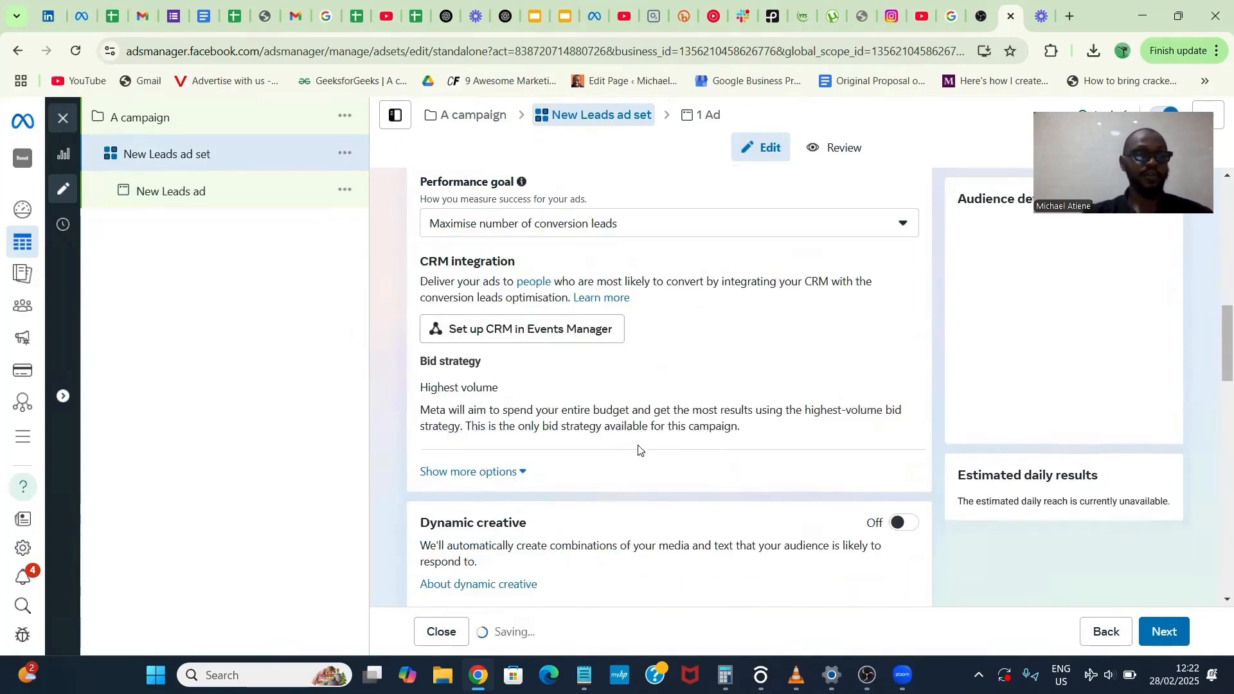
- Set the ad set's daily budget to ₦5,000
scroll(686, 526, "down", 4)
scroll(686, 526, "down", 2)
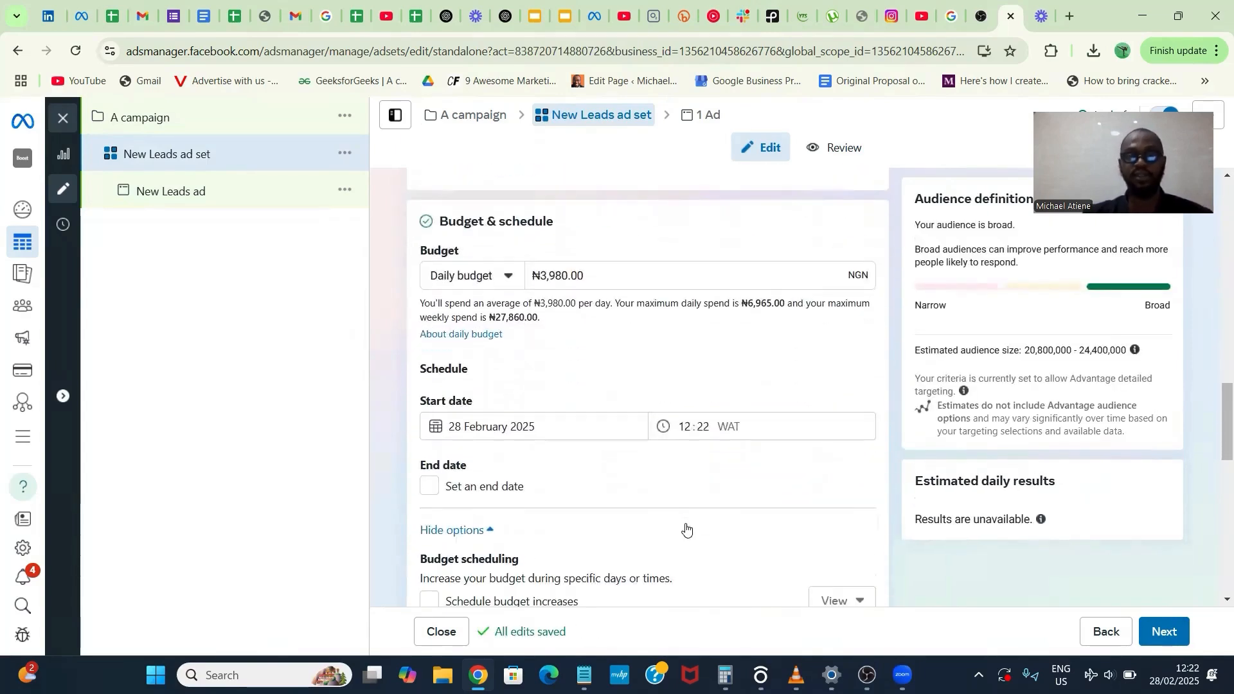
left_click_drag(571, 276, 541, 276)
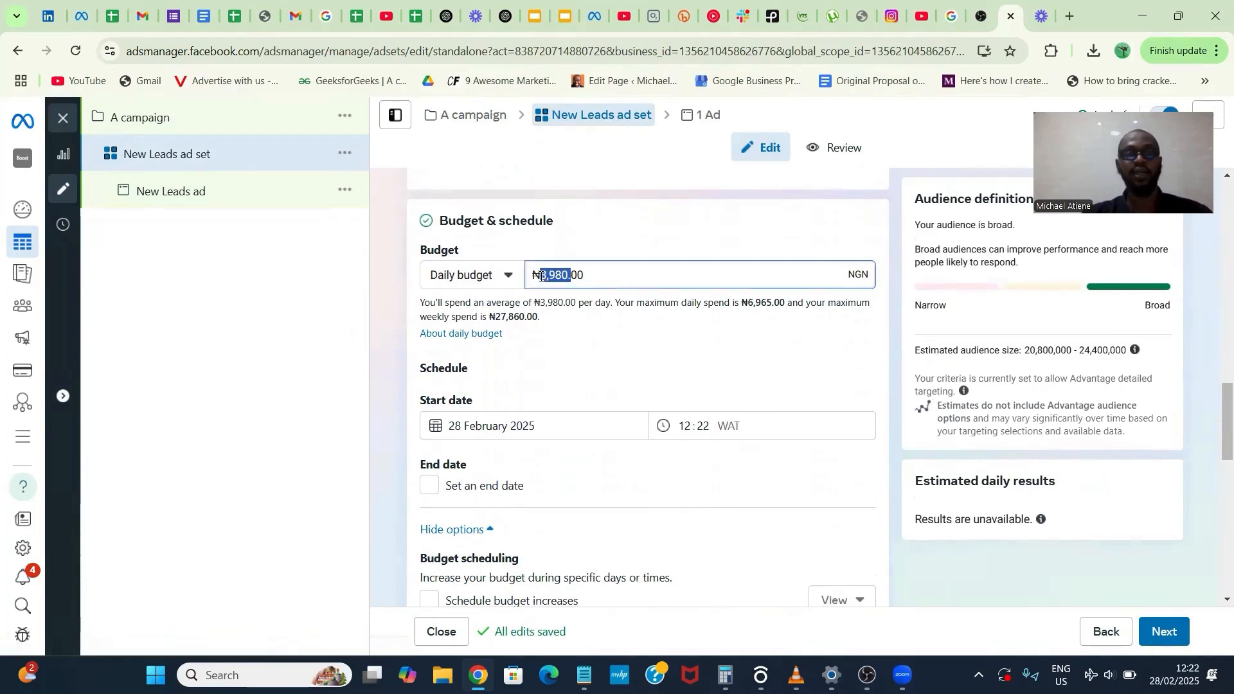
type("500")
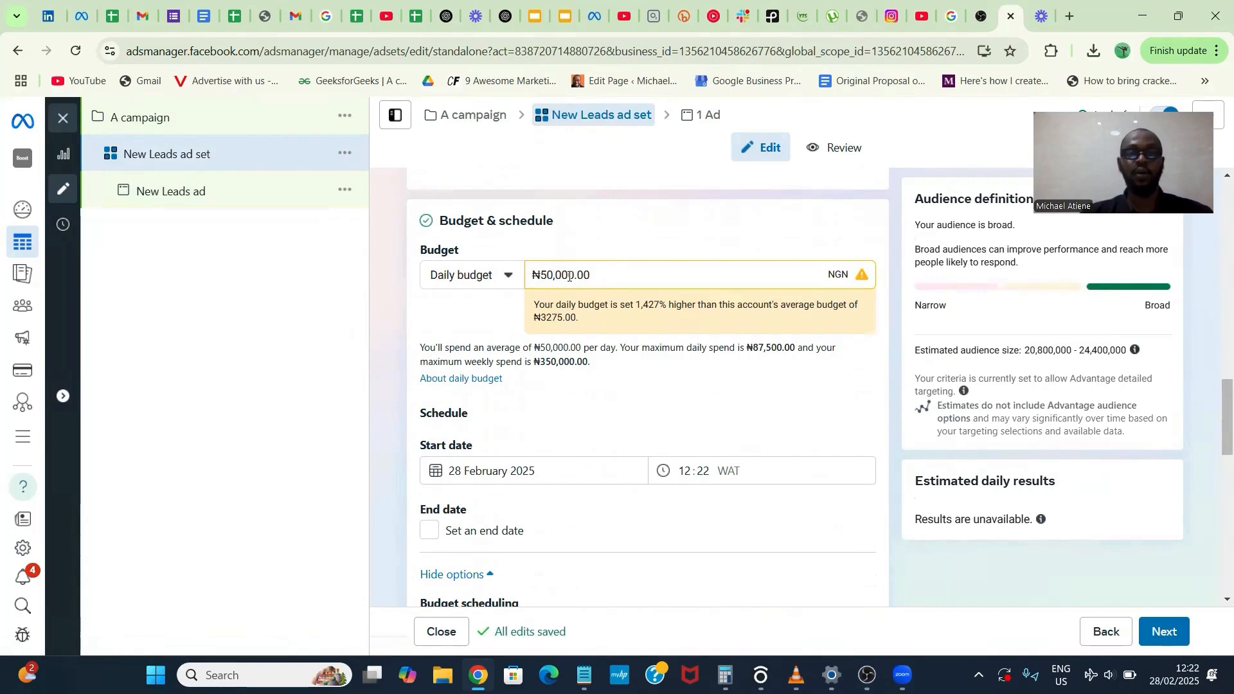
left_click(568, 276)
key("BackSpace")
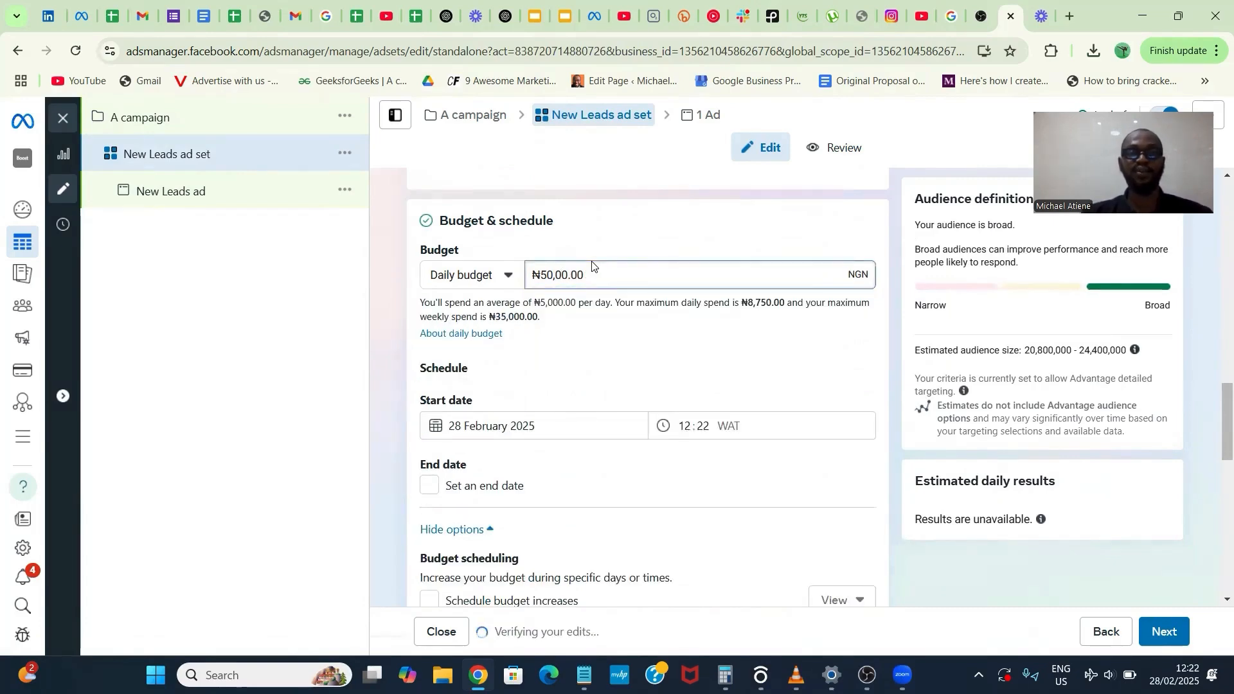
left_click(600, 254)
- Switch the ad set from Advantage+ audience to the original audience options
scroll(585, 362, "down", 5)
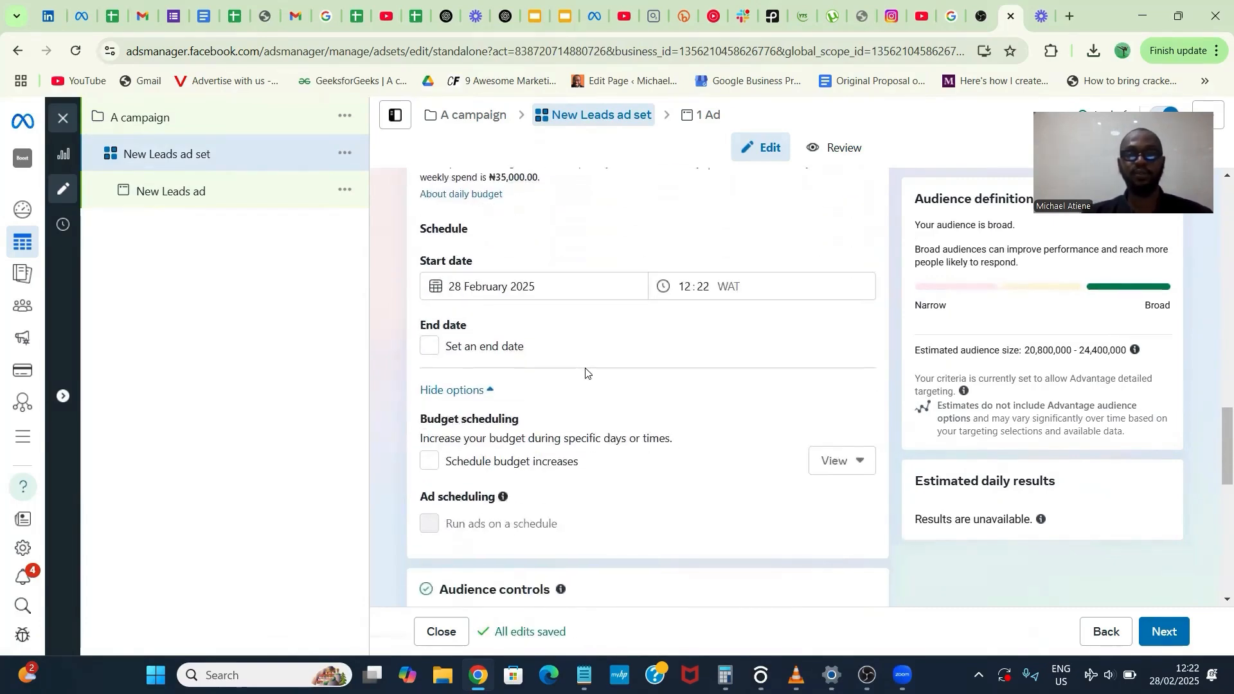
scroll(586, 373, "down", 5)
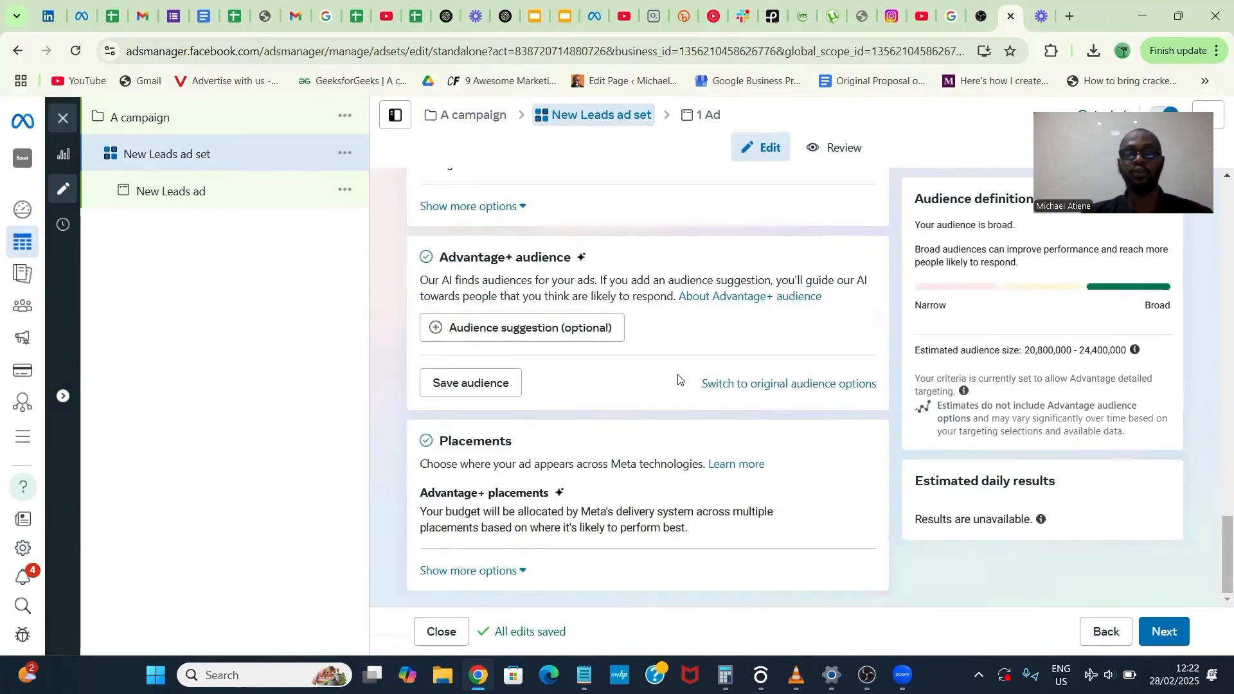
left_click(758, 384)
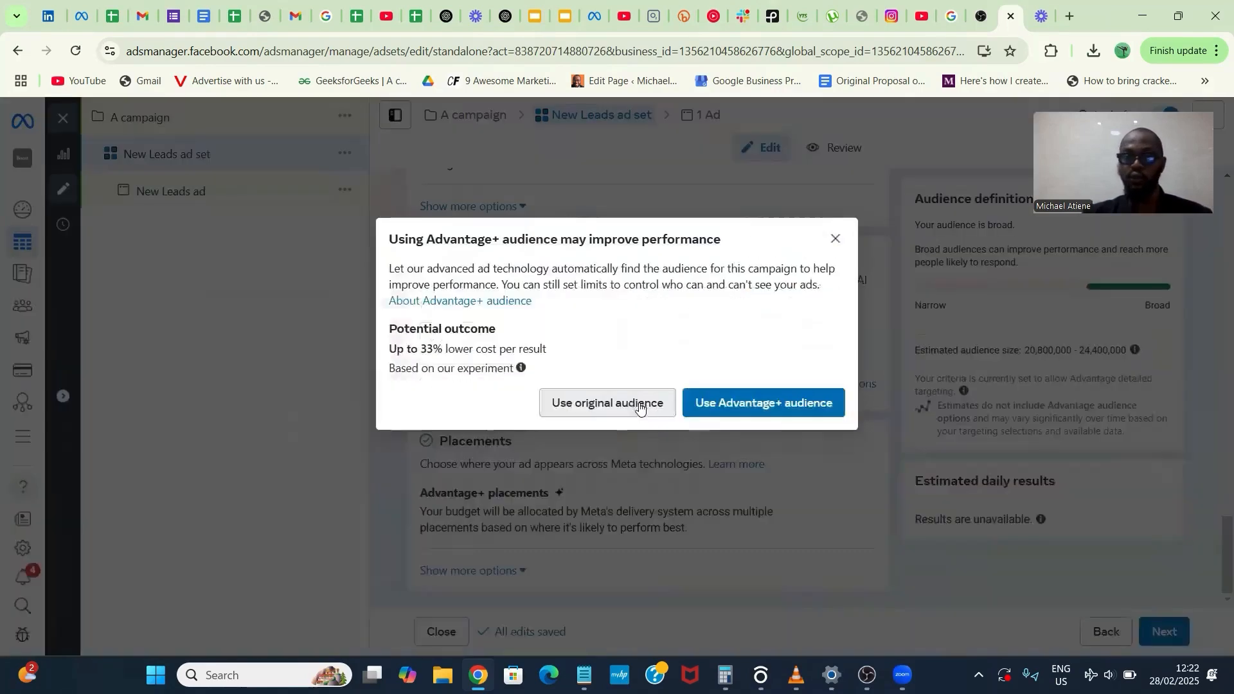
left_click(630, 405)
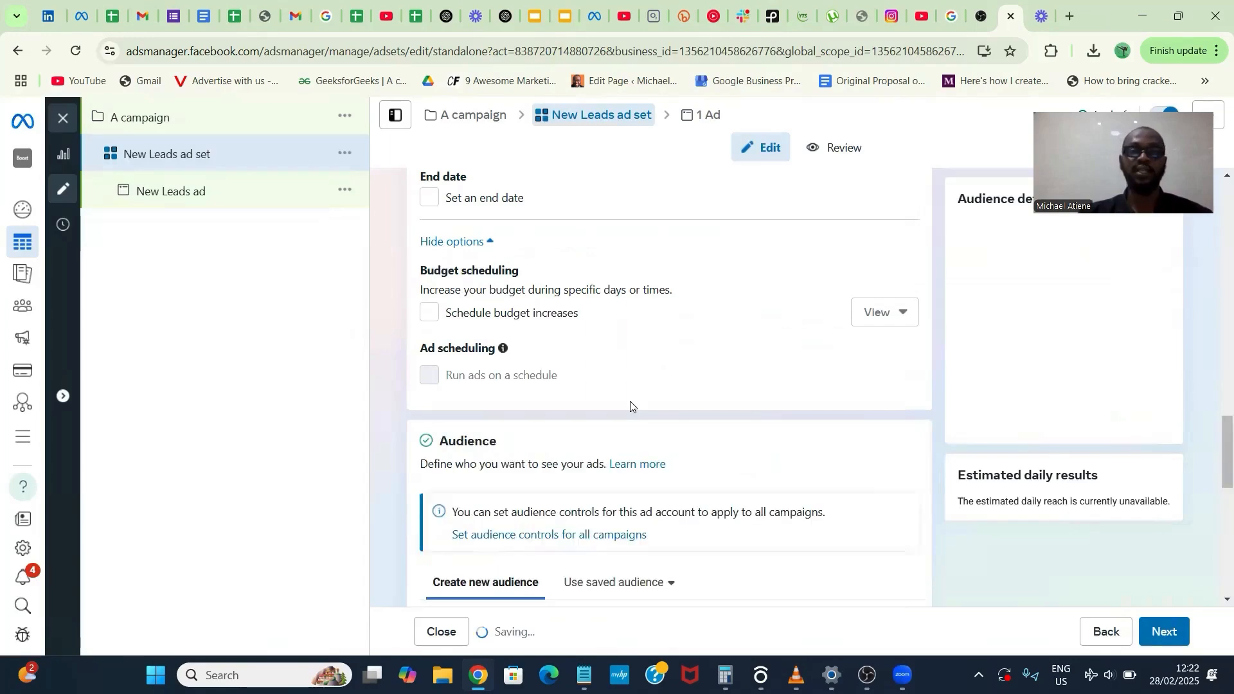
- Start creating a new custom audience for the ad set with Instagram account as its source
scroll(631, 405, "down", 6)
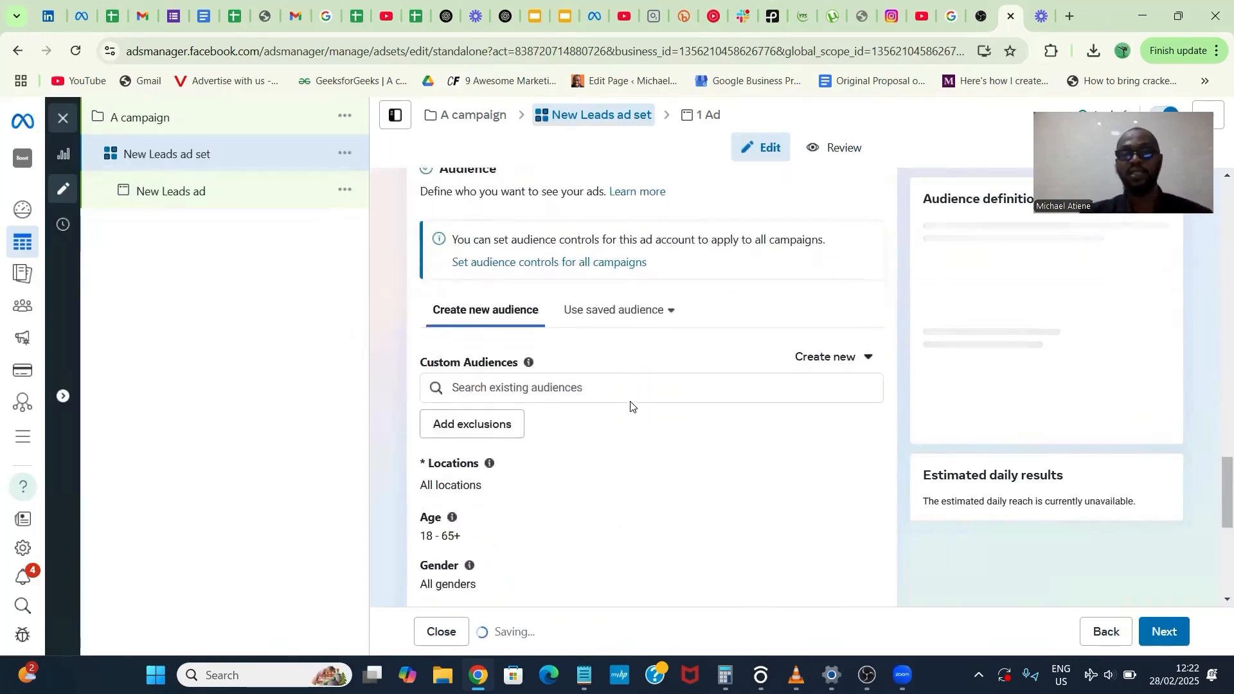
scroll(631, 405, "down", 2)
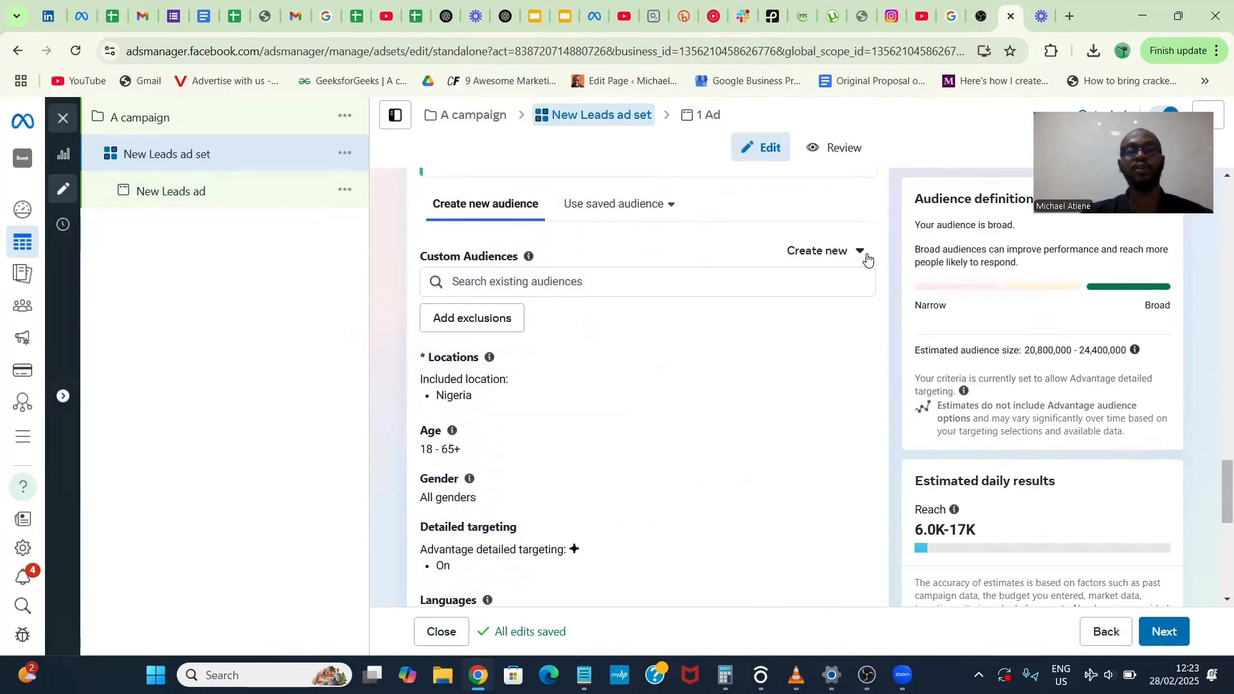
left_click(830, 260)
left_click(826, 303)
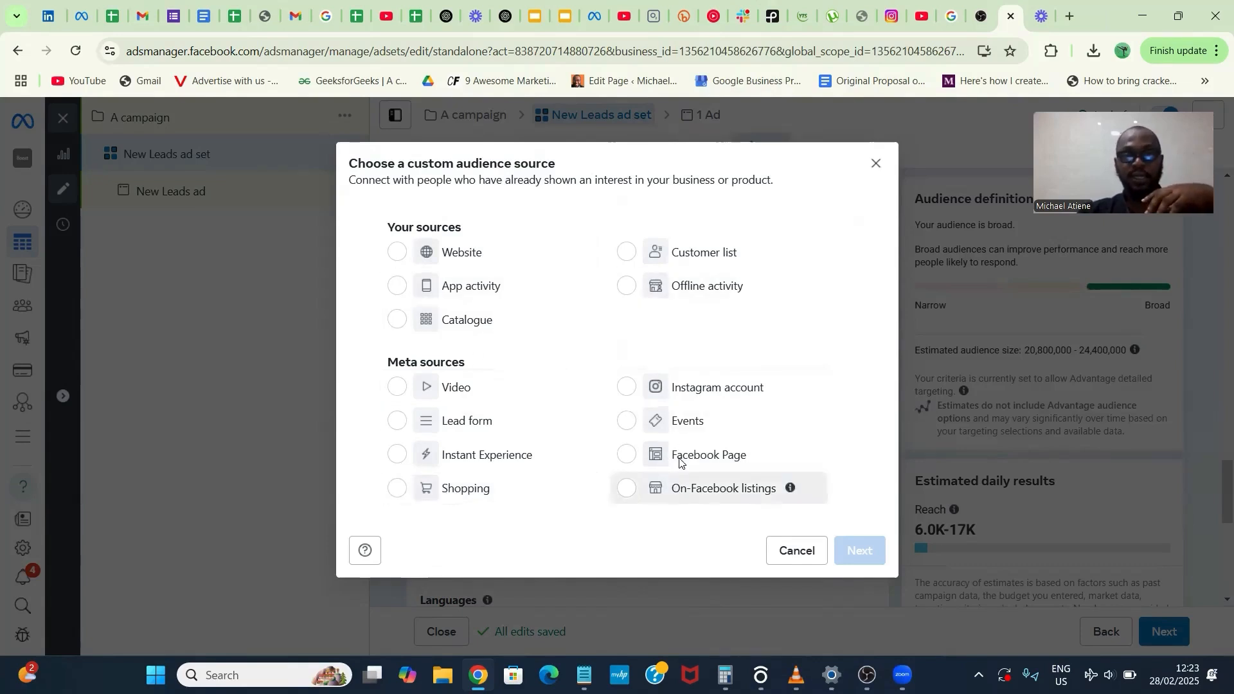
left_click(677, 398)
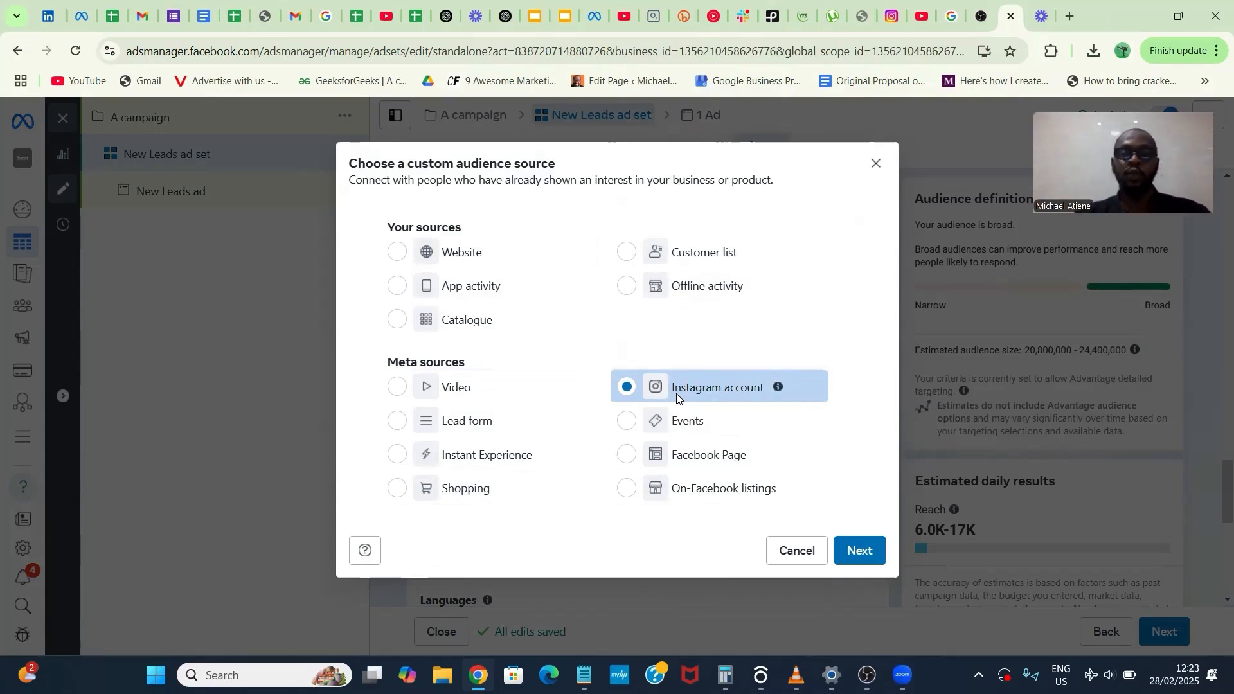
left_click(861, 552)
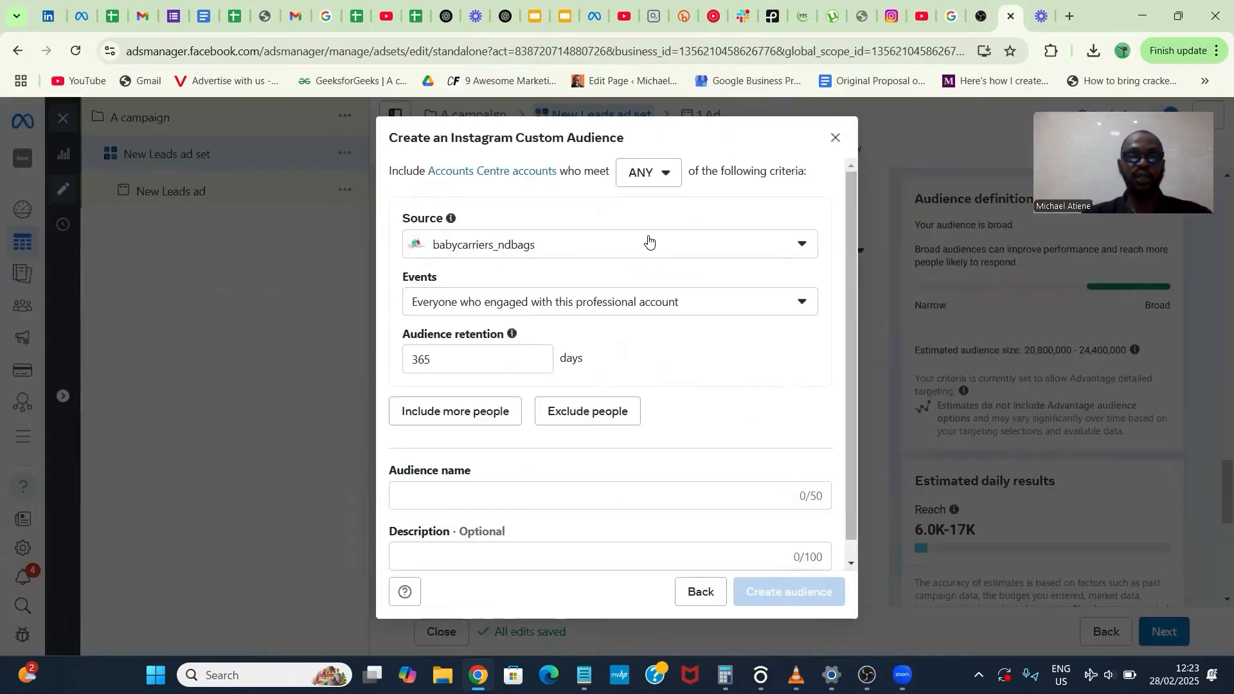
- Set the custom audience's source to hsh.real.estate and its event to Everyone who engaged with this professional account
left_click(649, 241)
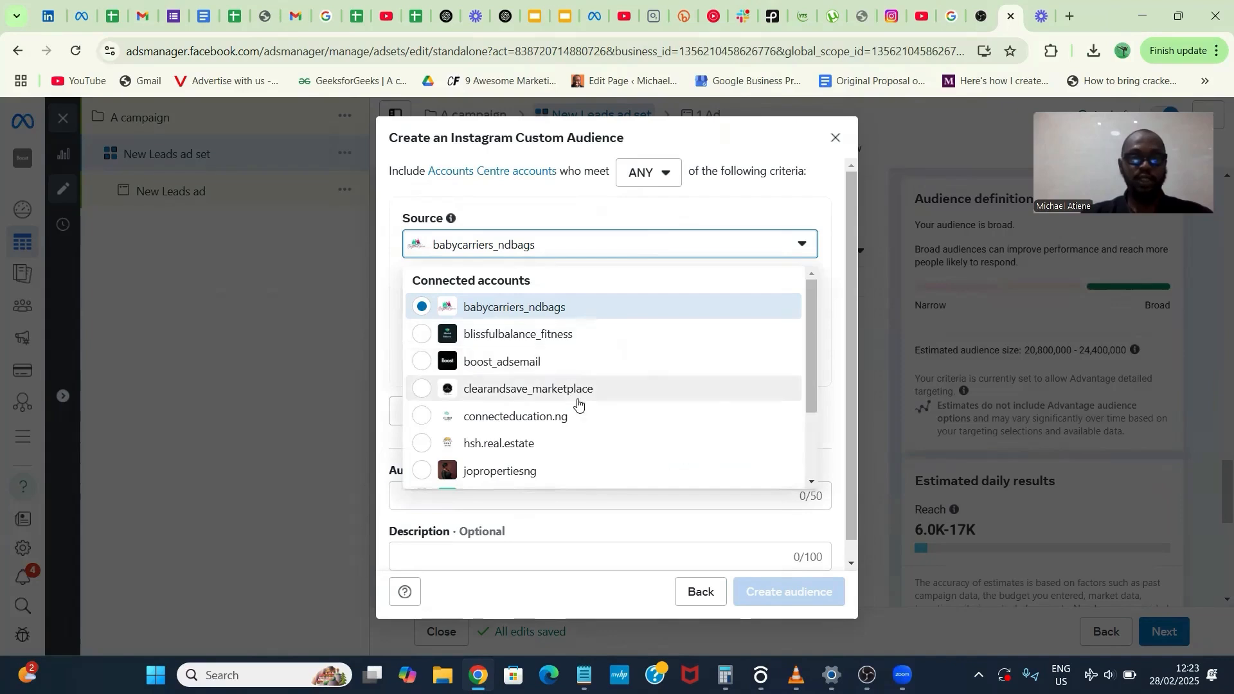
left_click(580, 443)
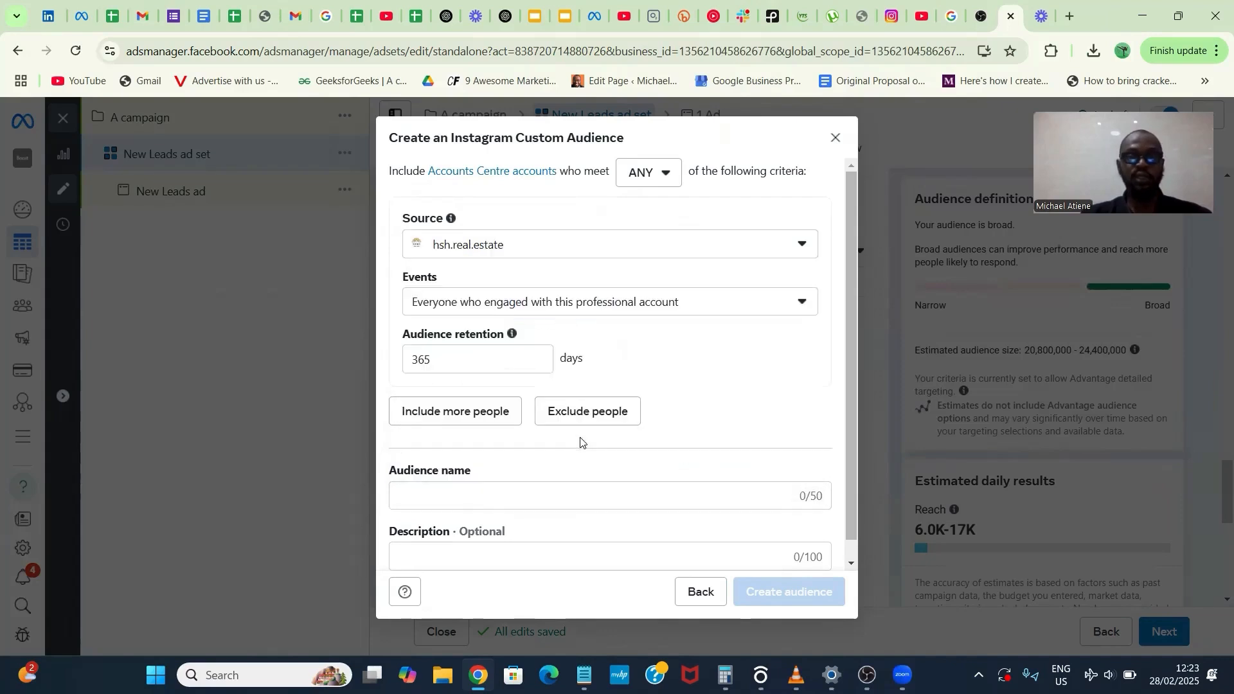
left_click(686, 306)
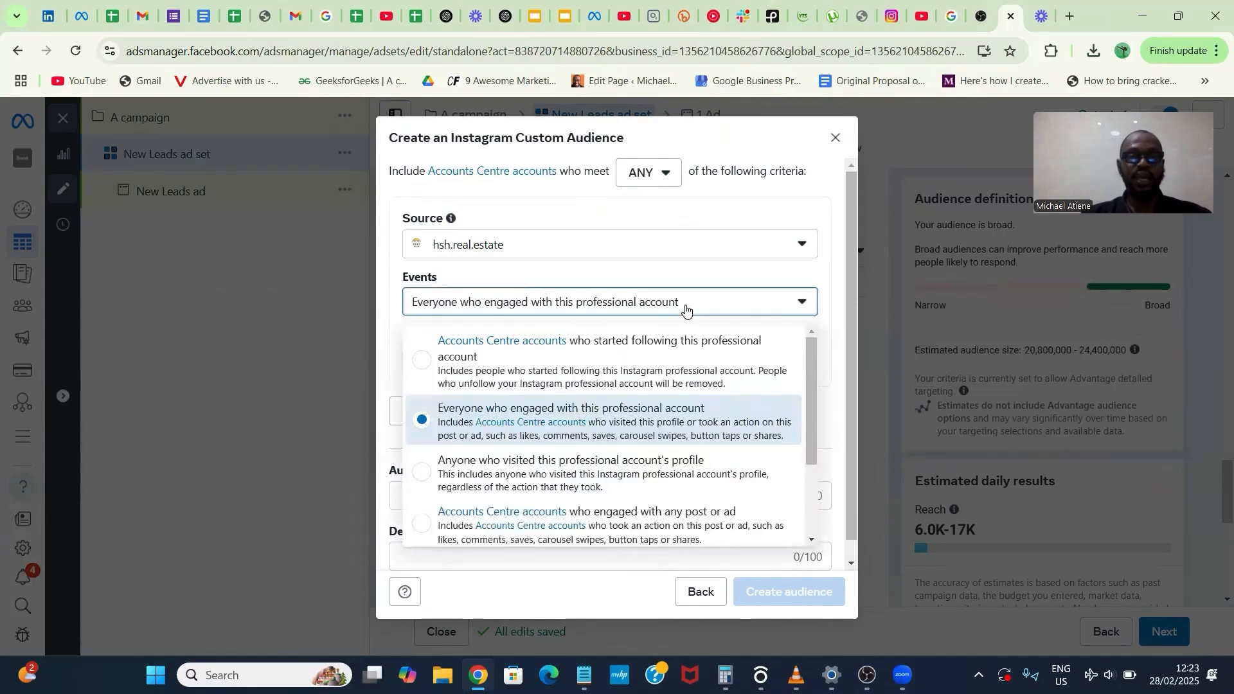
left_click(604, 431)
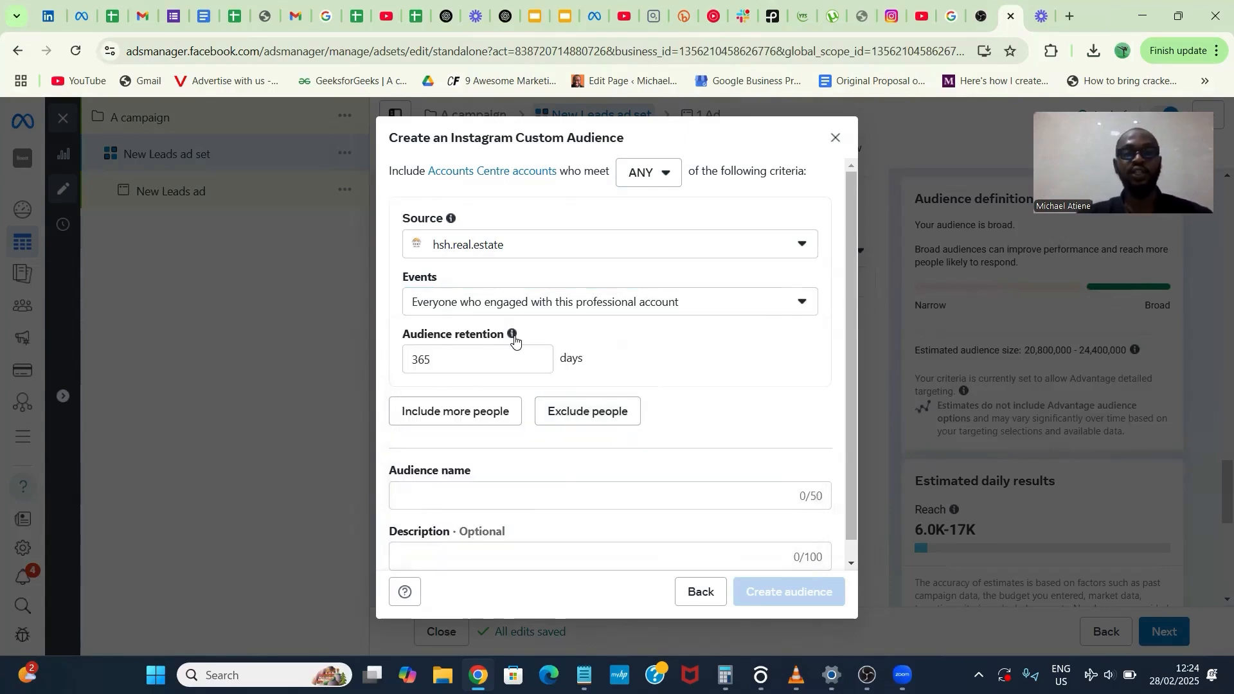
- Set the audience retention of the engagement rule to 90 days
mouse_move(515, 340)
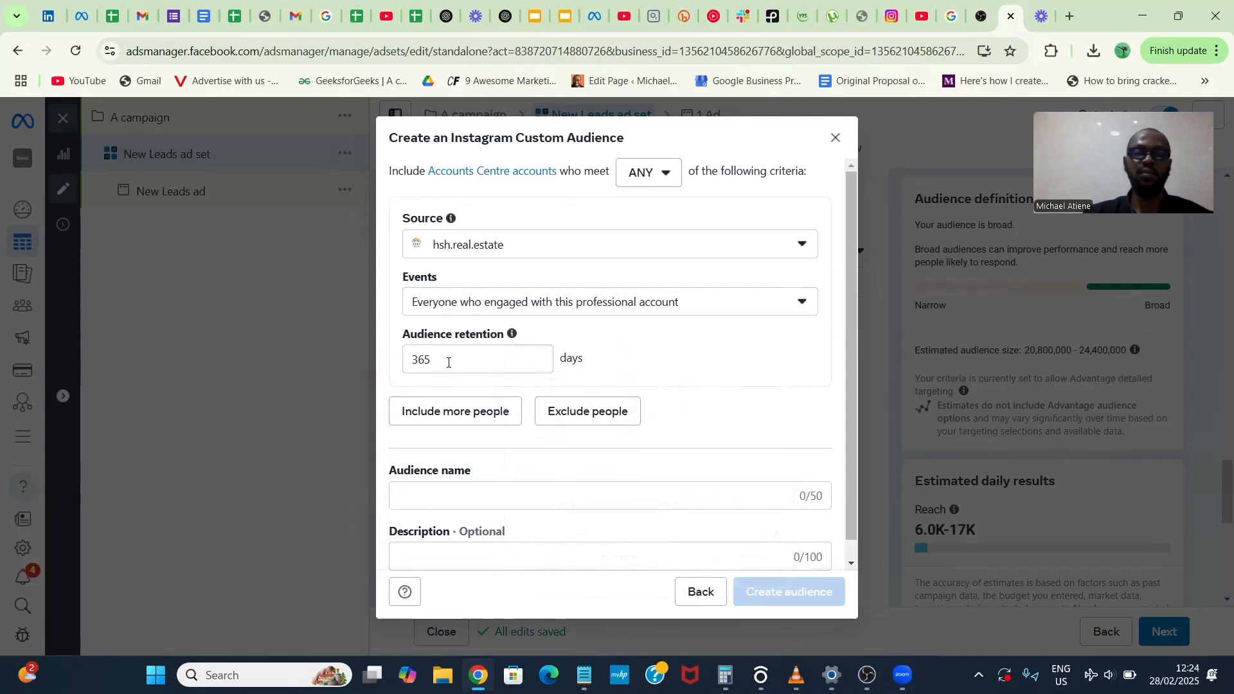
left_click_drag(448, 362, 409, 369)
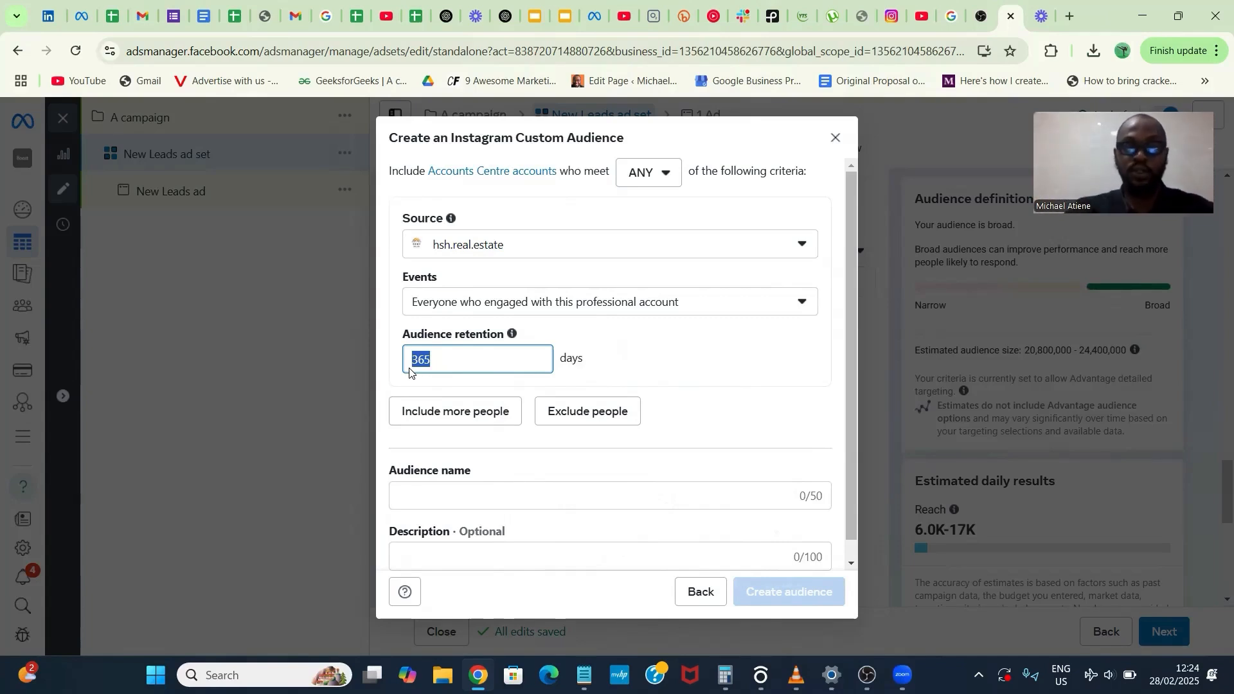
type("90")
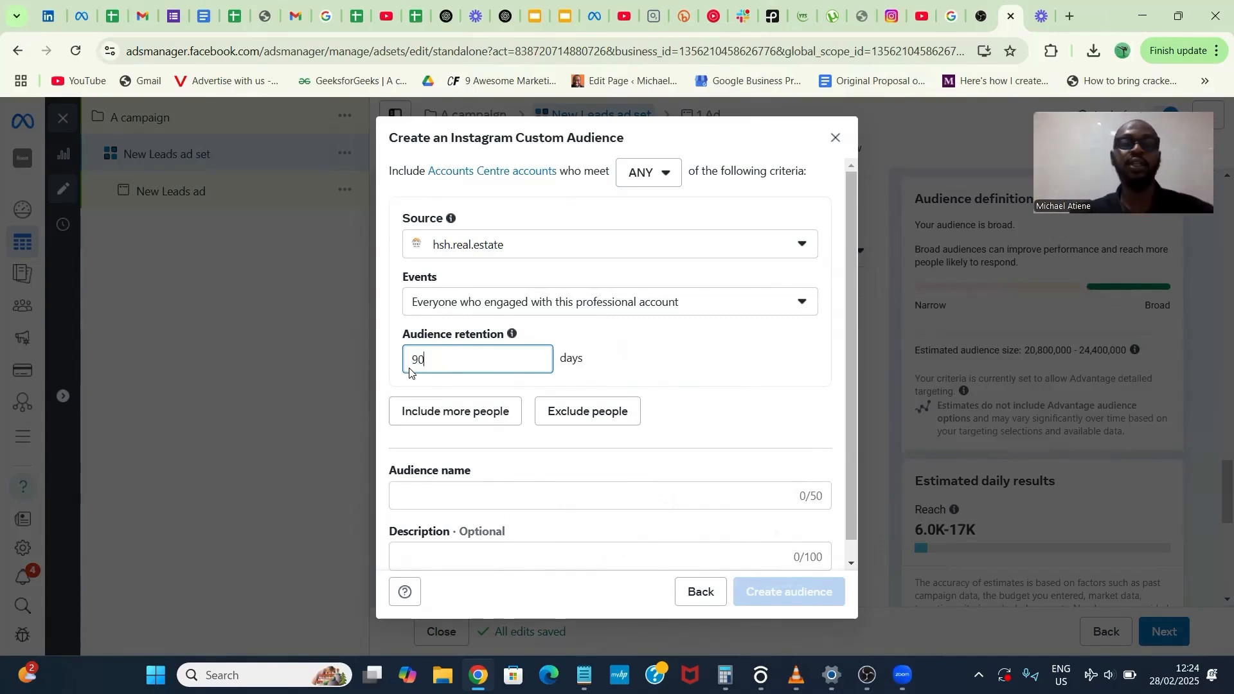
left_click(605, 374)
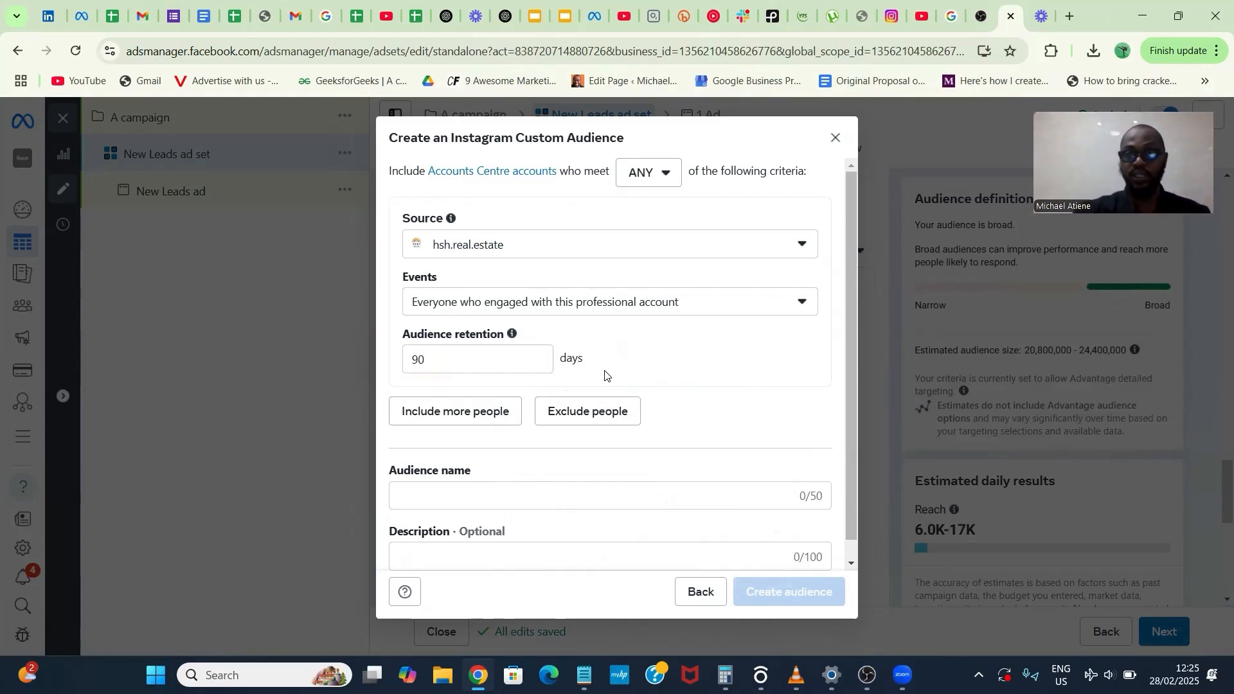
- Name the custom audience "90 day Audience"
scroll(605, 375, "down", 1)
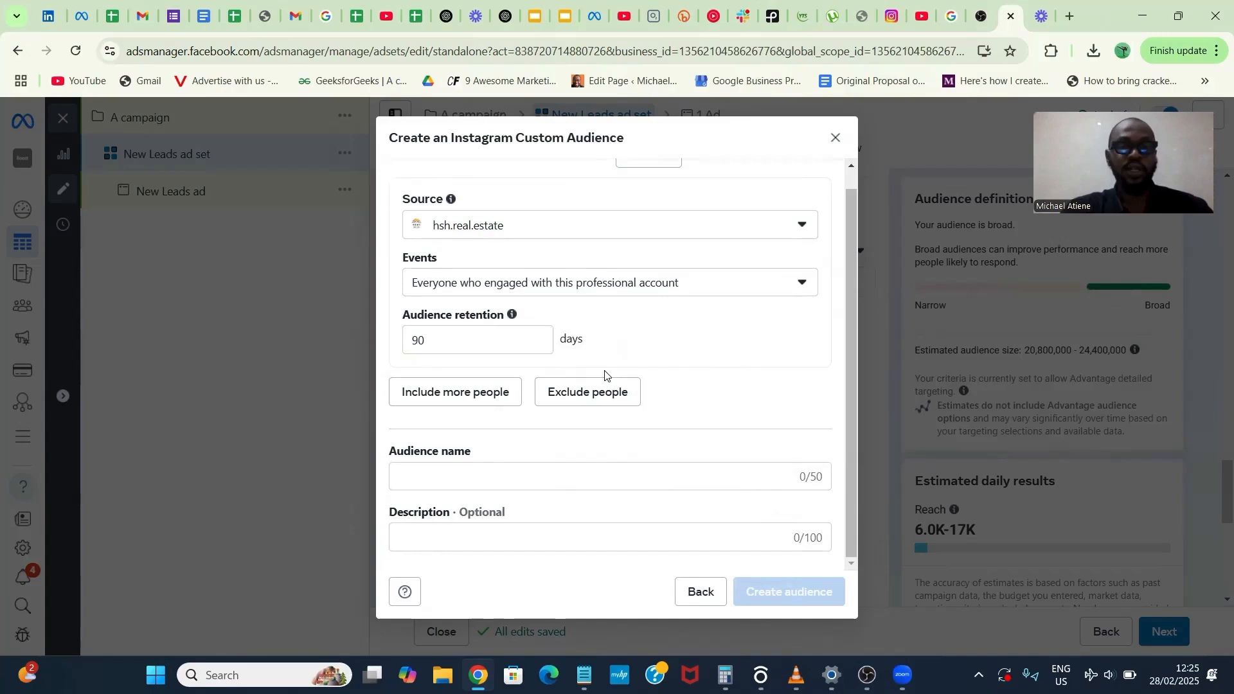
left_click(574, 478)
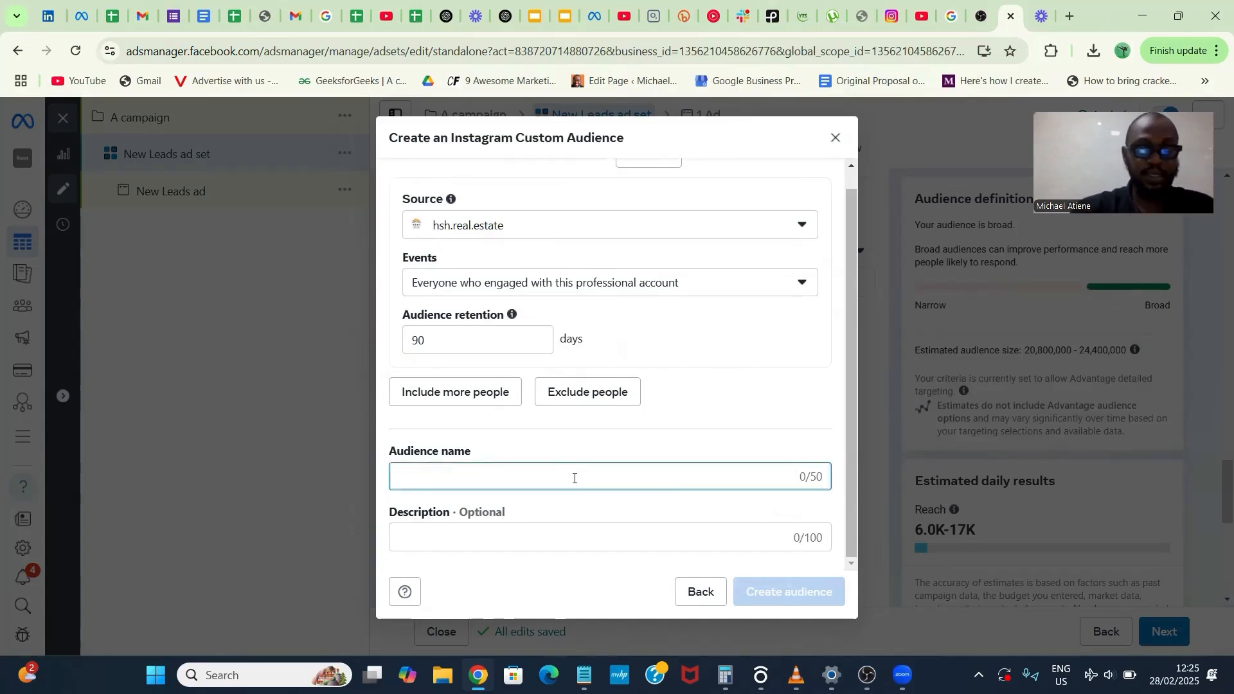
type("(0 d")
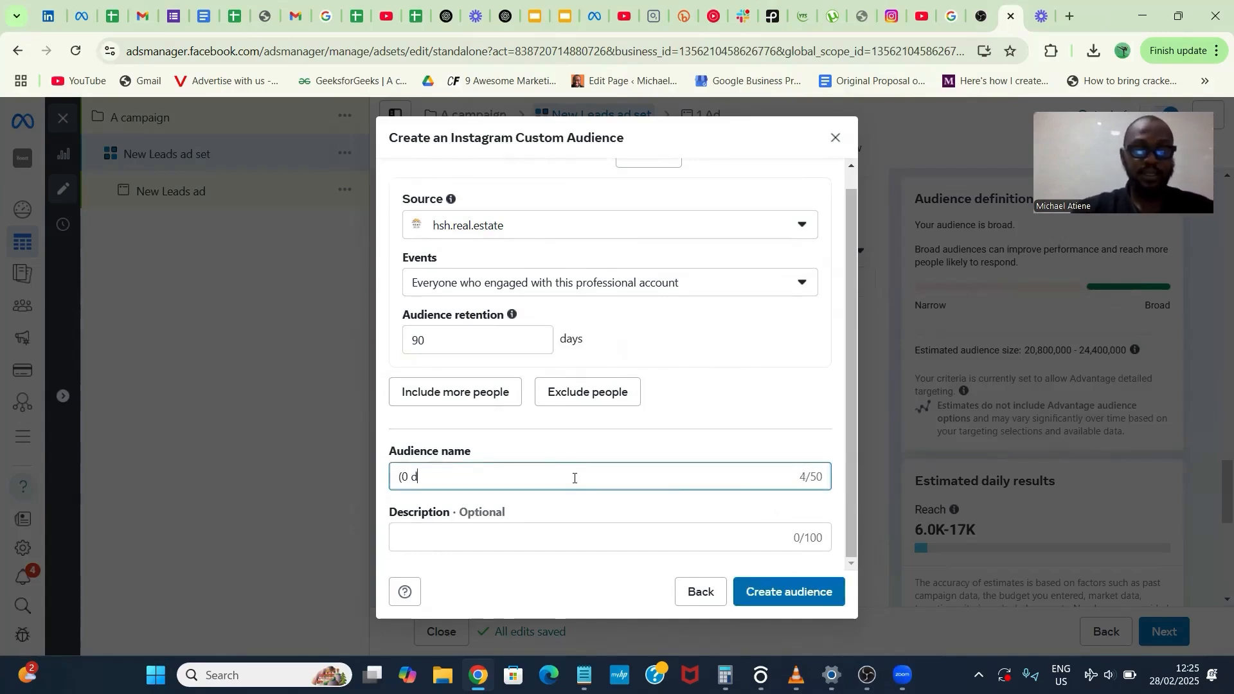
type("ay Audience")
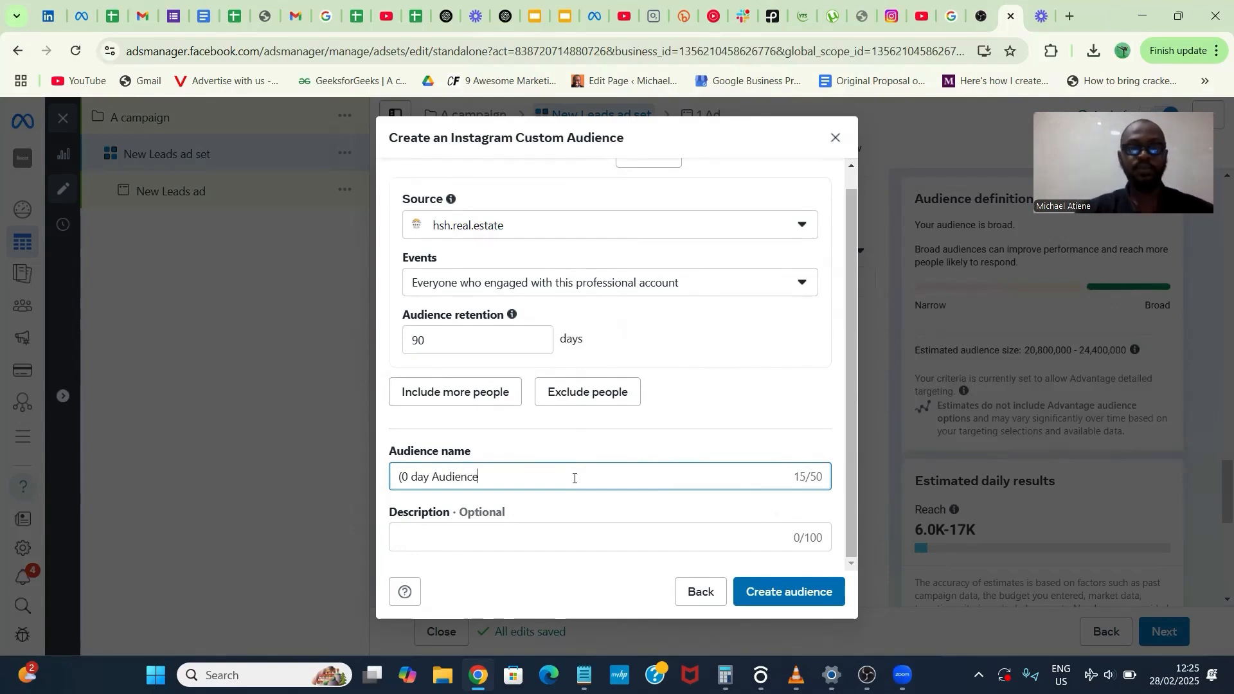
left_click(401, 477)
key("BackSpace")
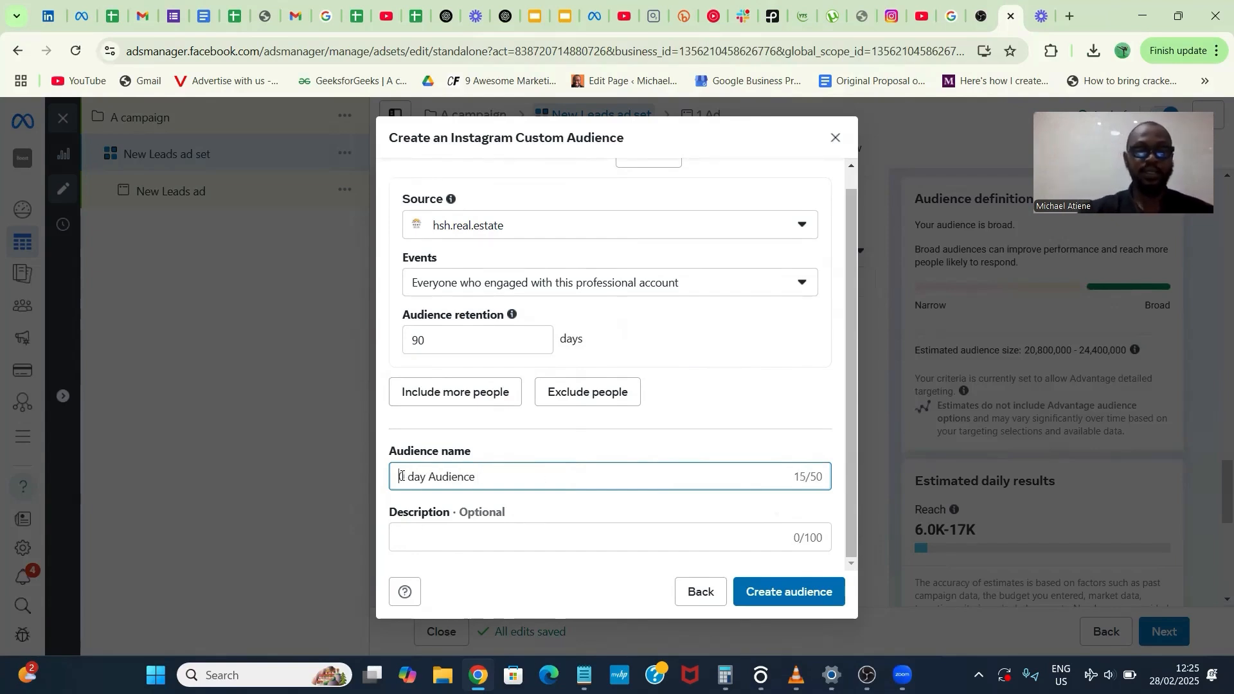
type("9")
left_click(499, 463)
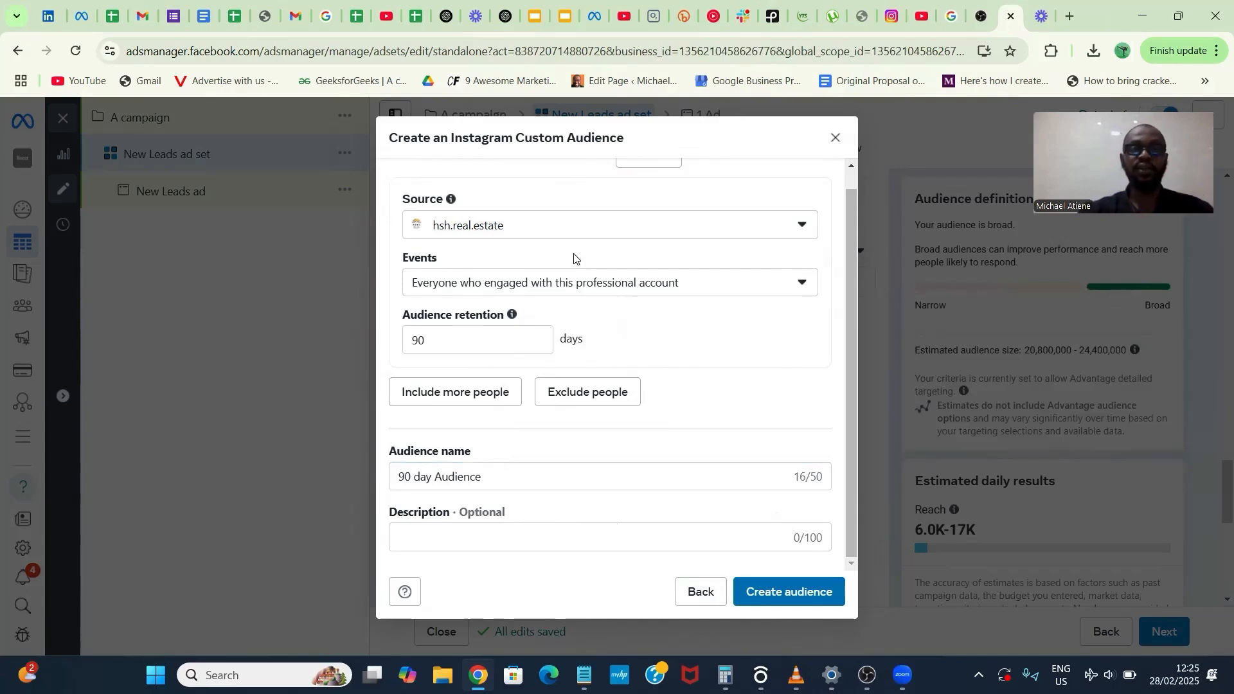
- Include more people from hsh.real.estate with the event Anyone who visited this professional account's profile
left_click(510, 390)
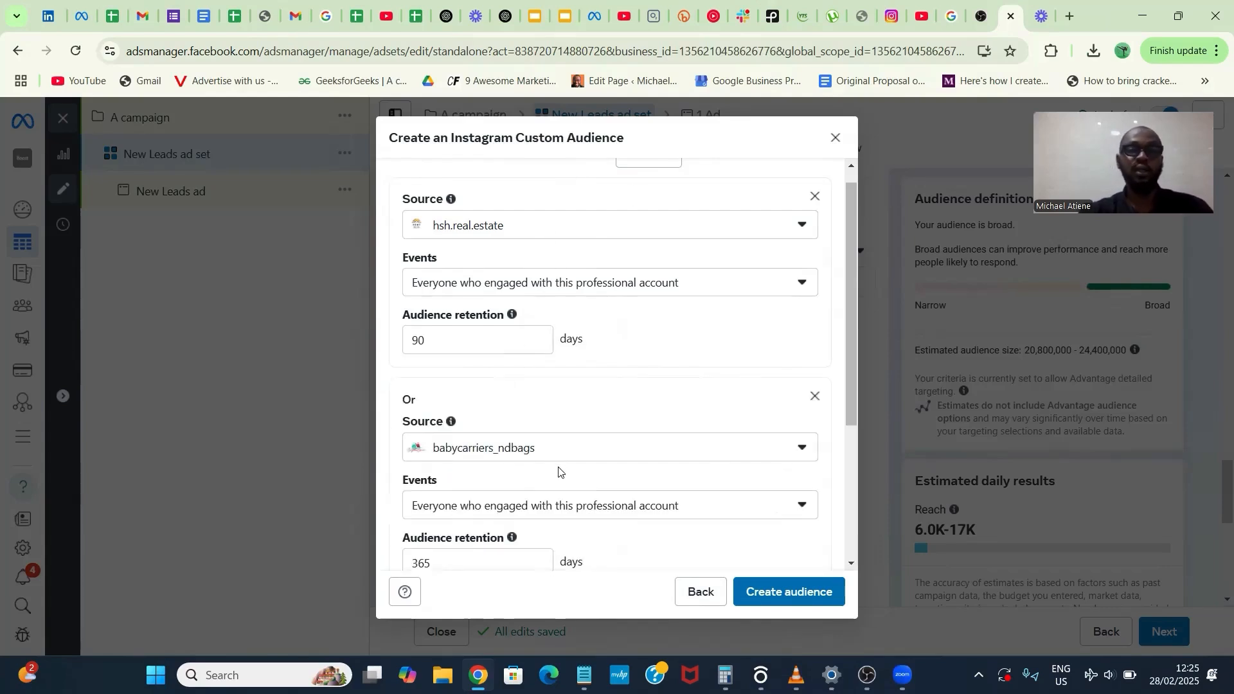
left_click(567, 453)
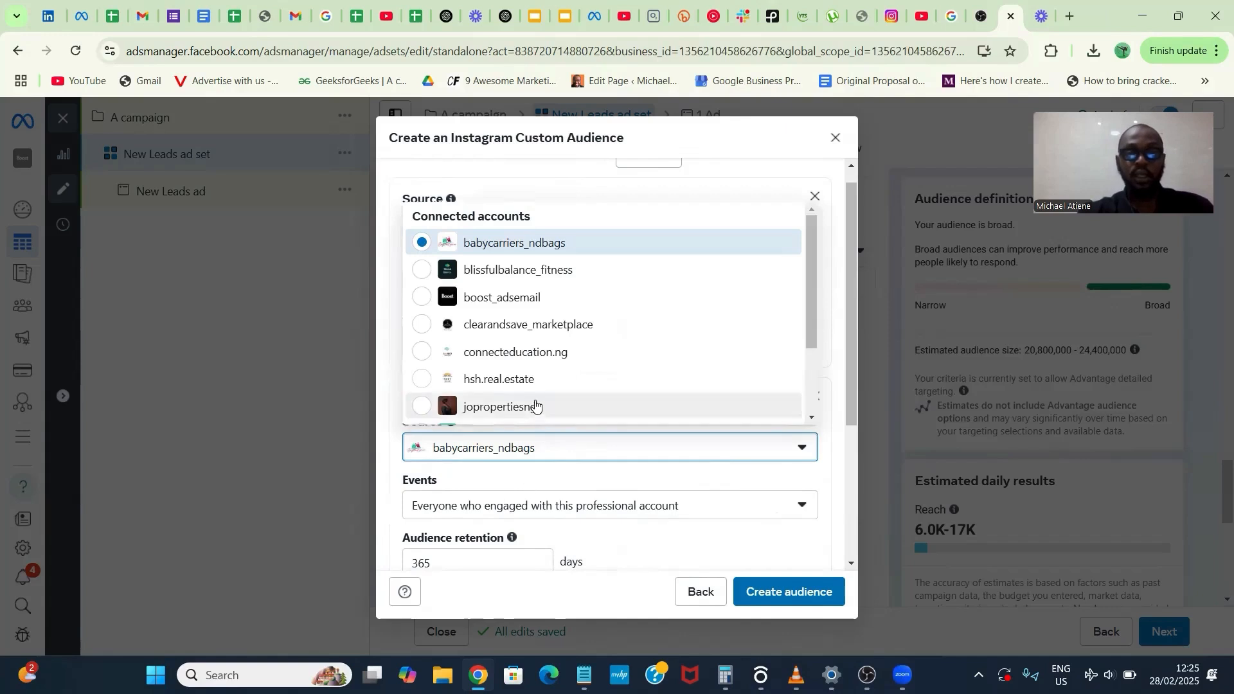
left_click(538, 381)
scroll(639, 457, "down", 3)
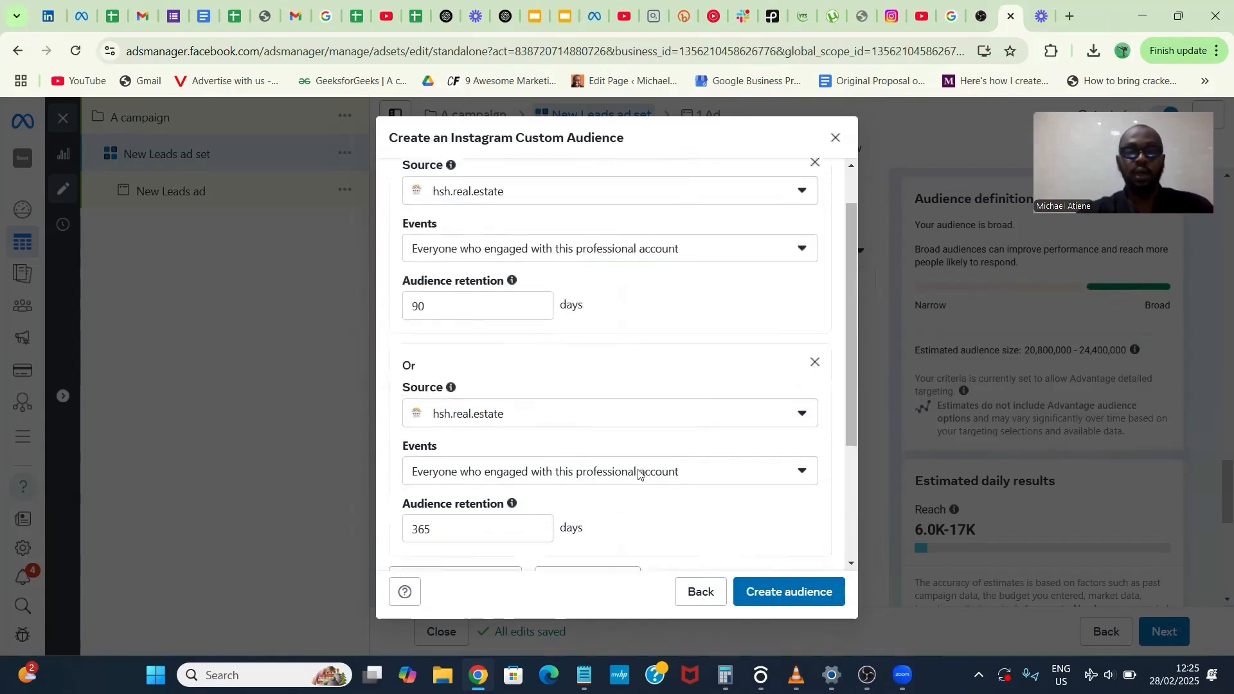
left_click(578, 419)
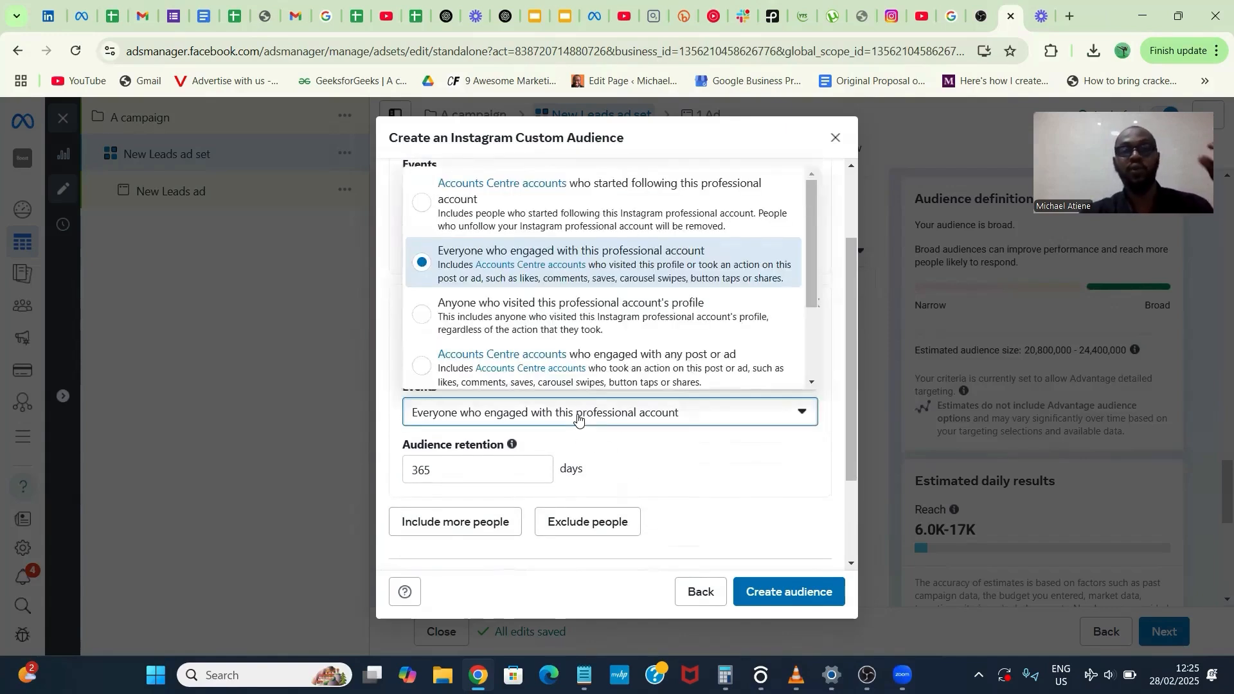
left_click(591, 319)
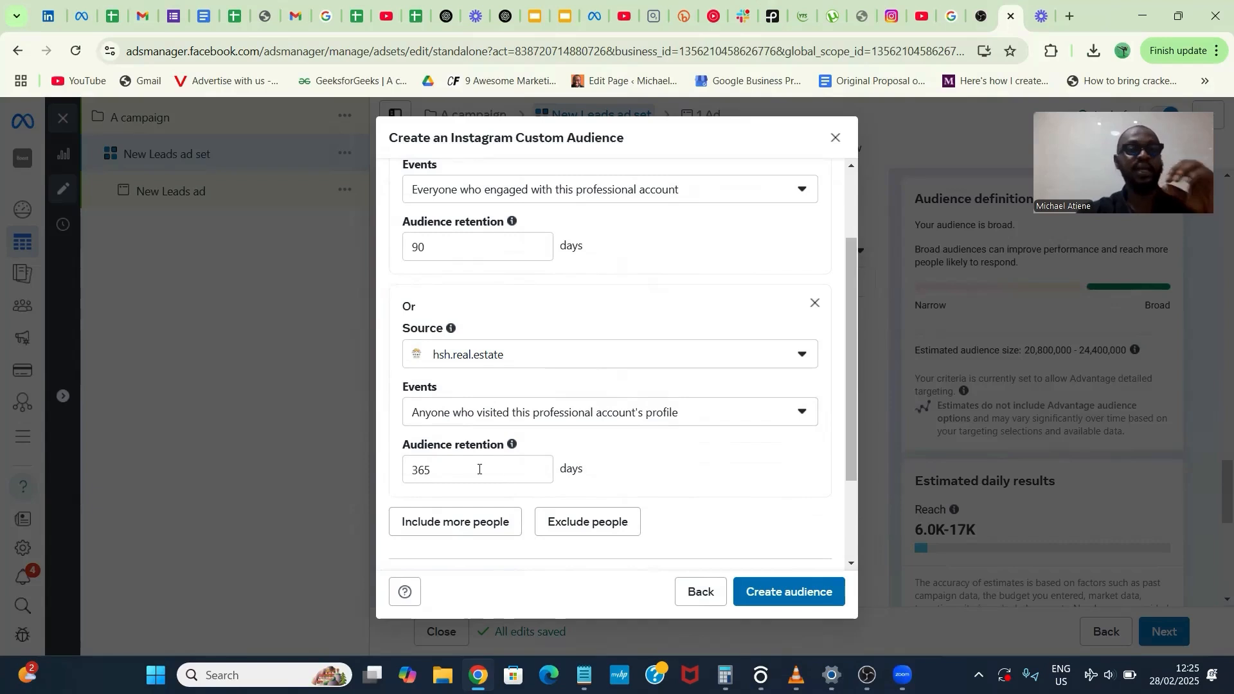
- Set the audience retention of the profile-visitor rule to 90 days
left_click(426, 470)
left_click(411, 474)
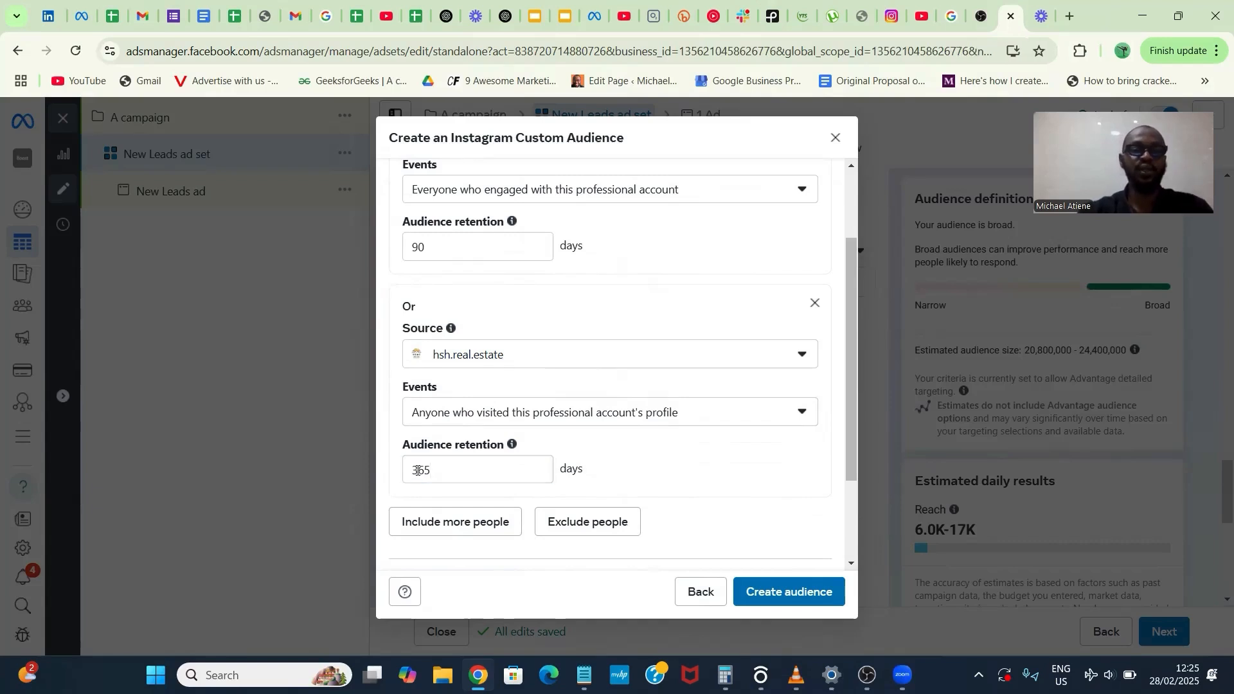
left_click_drag(412, 473, 449, 468)
type("3")
key("BackSpace")
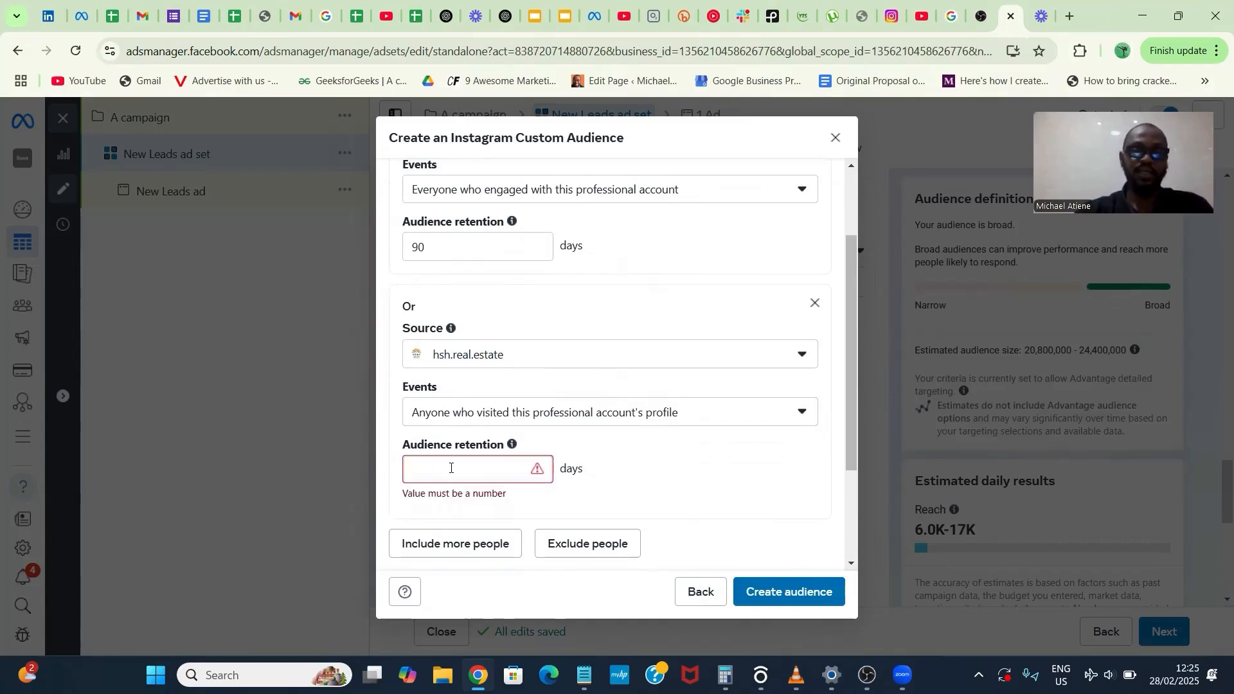
type("90")
left_click(672, 477)
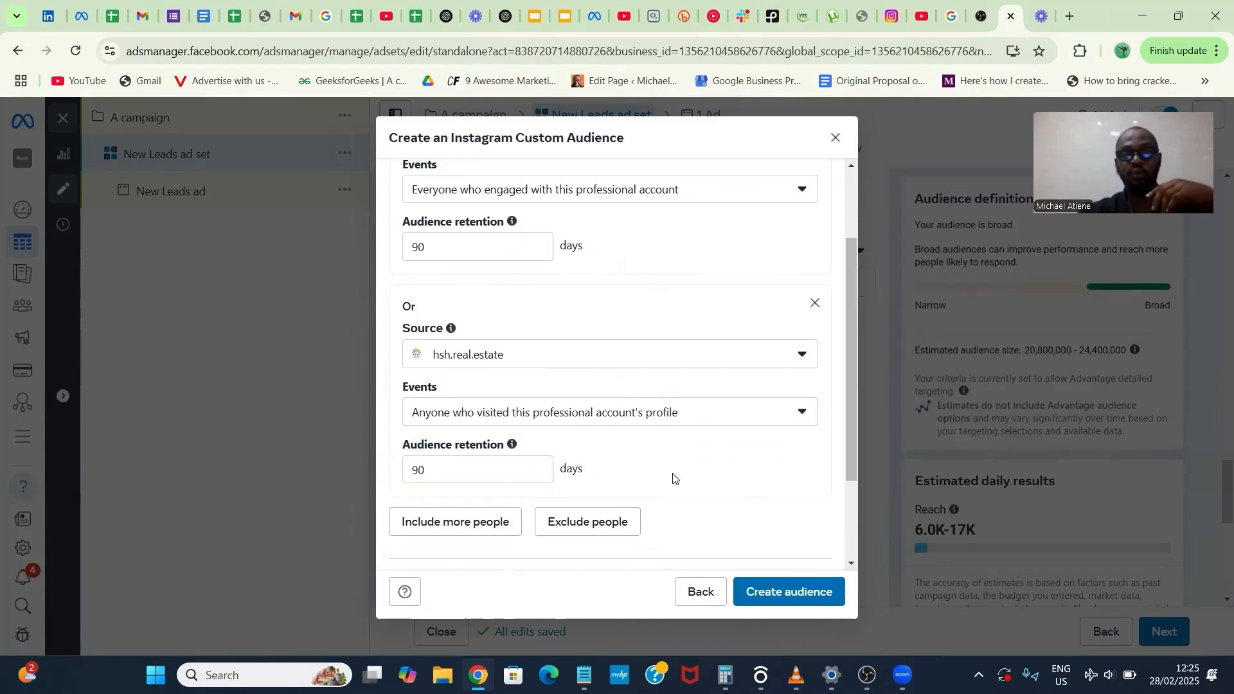
- Create the Instagram custom audience and finish its setup without adding a lookalike or another audience
scroll(673, 476, "down", 2)
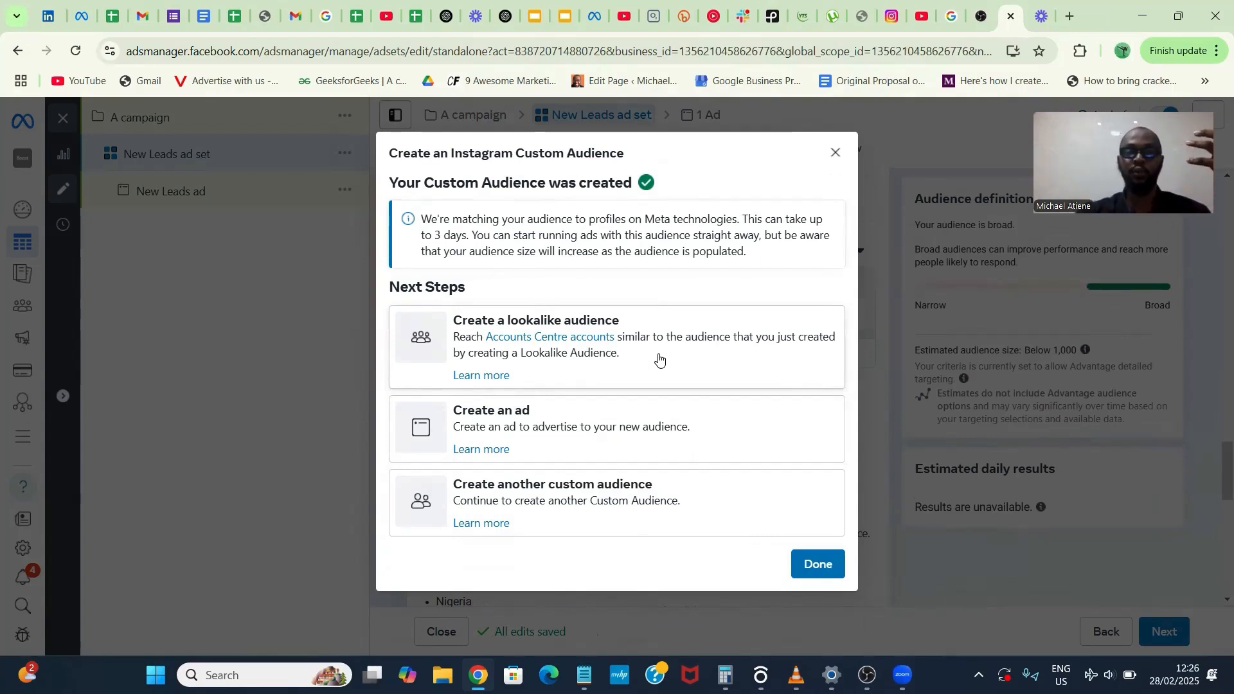
left_click(810, 557)
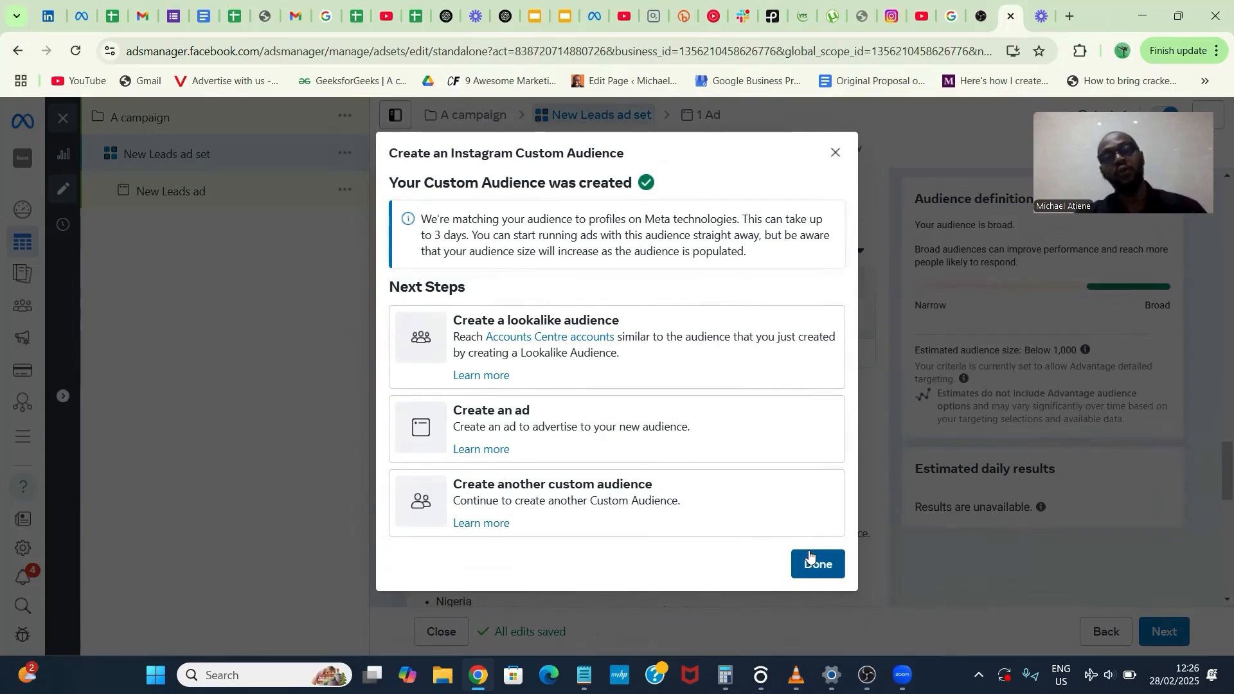
left_click(810, 556)
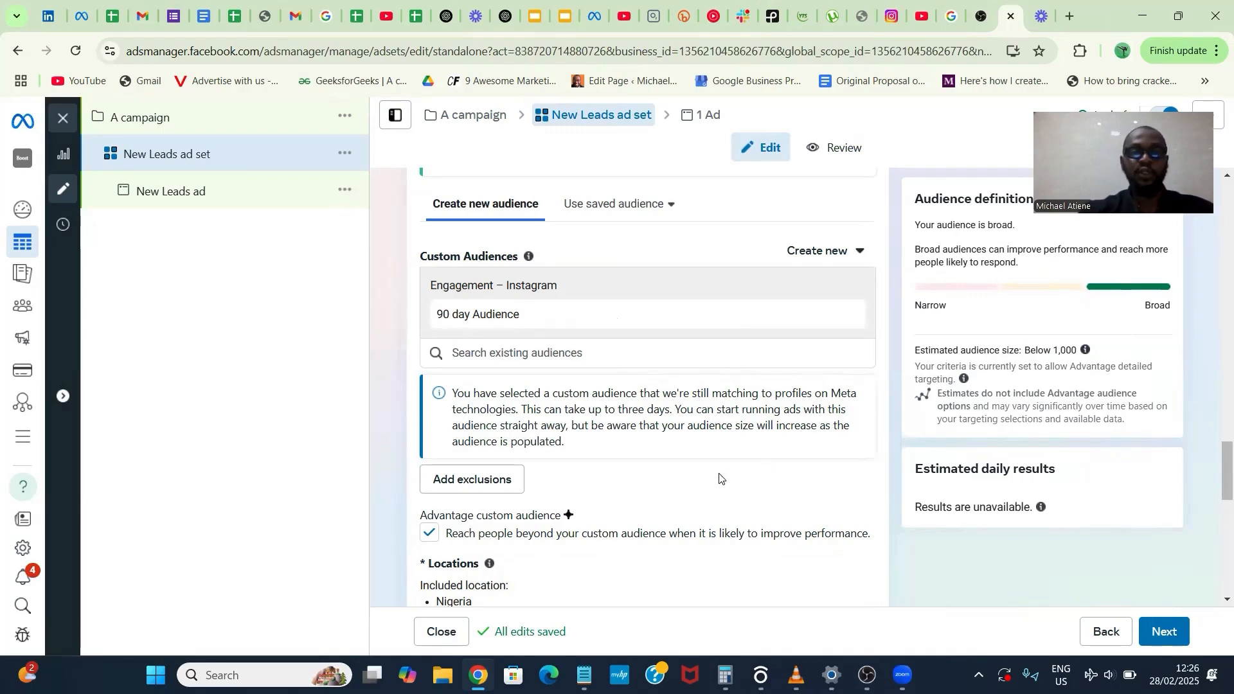
- Edit the ad set's locations to target Bourdillon Ikoyi Lagos in place of all of Nigeria
scroll(650, 493, "down", 2)
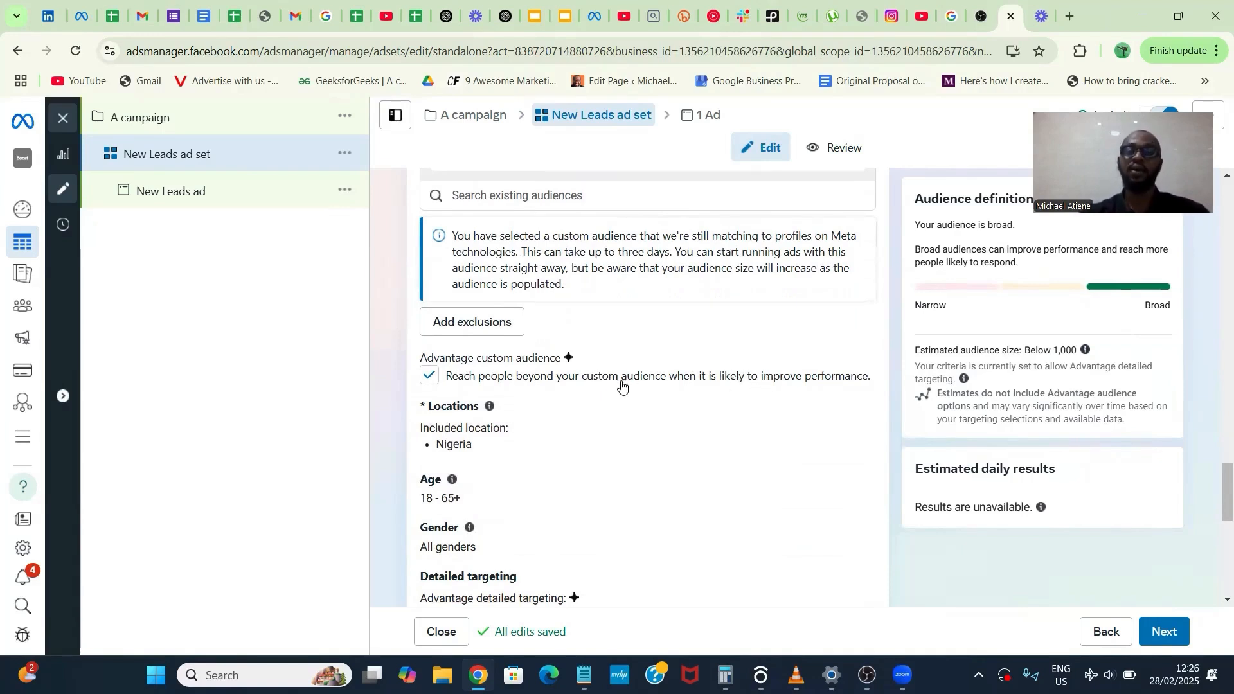
scroll(622, 385, "down", 2)
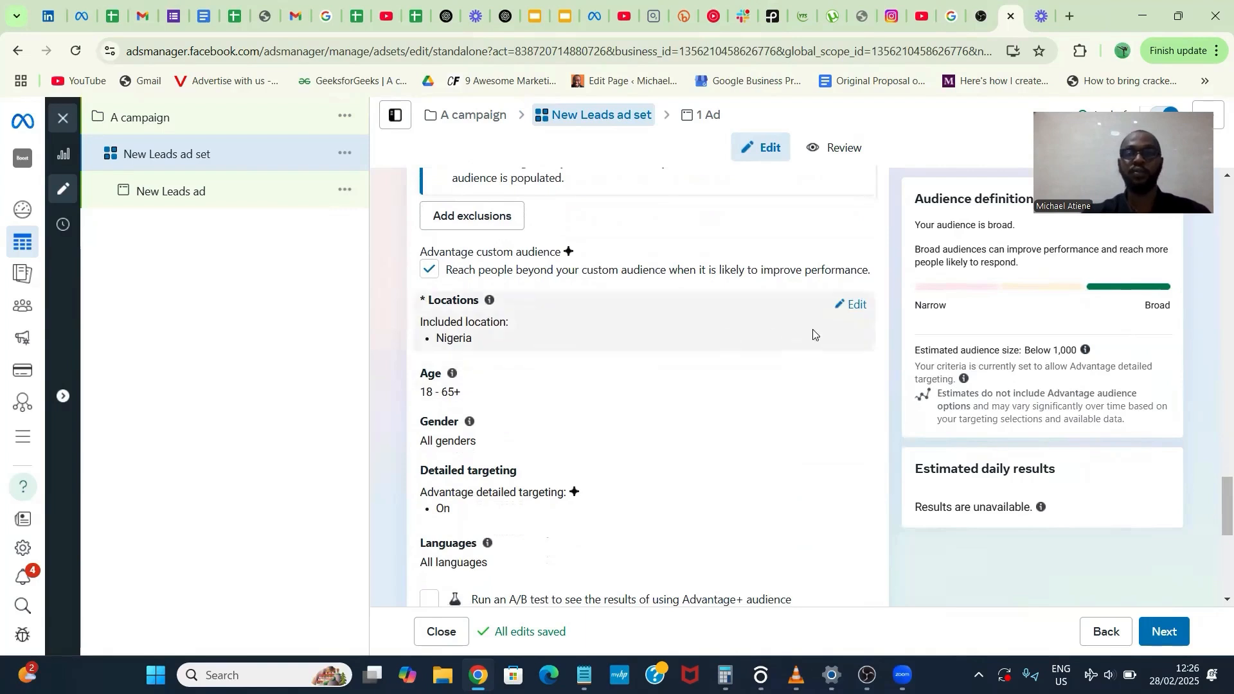
left_click(858, 307)
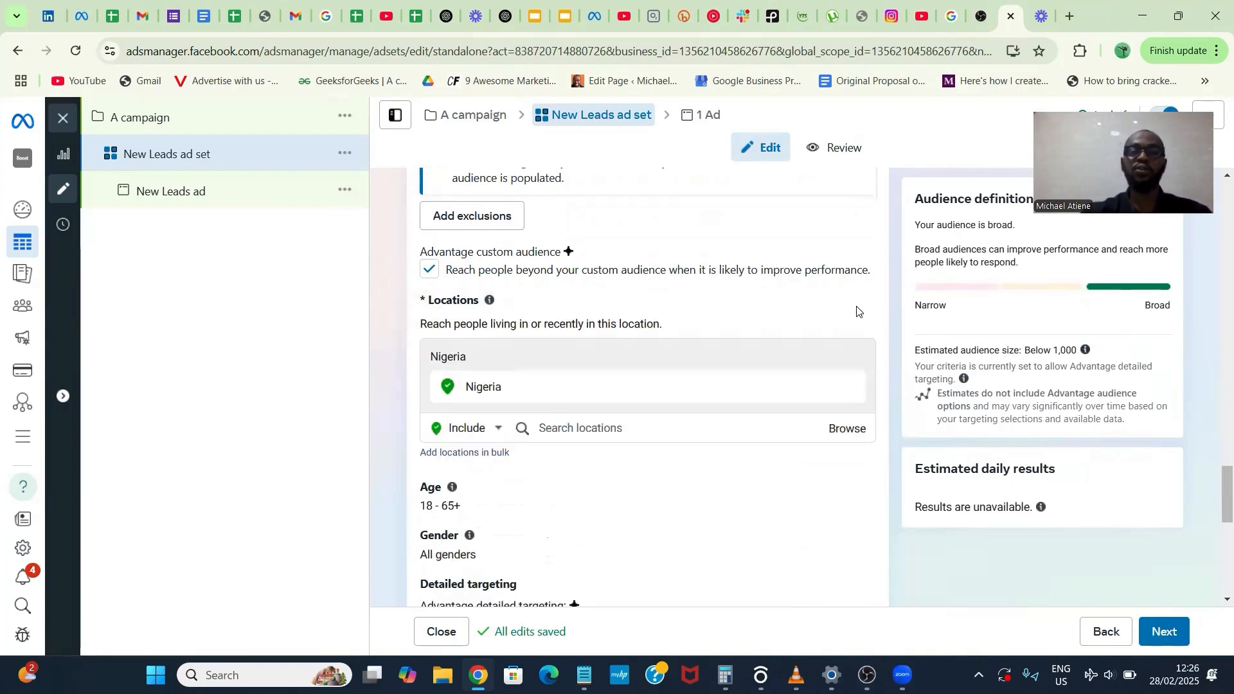
left_click(758, 432)
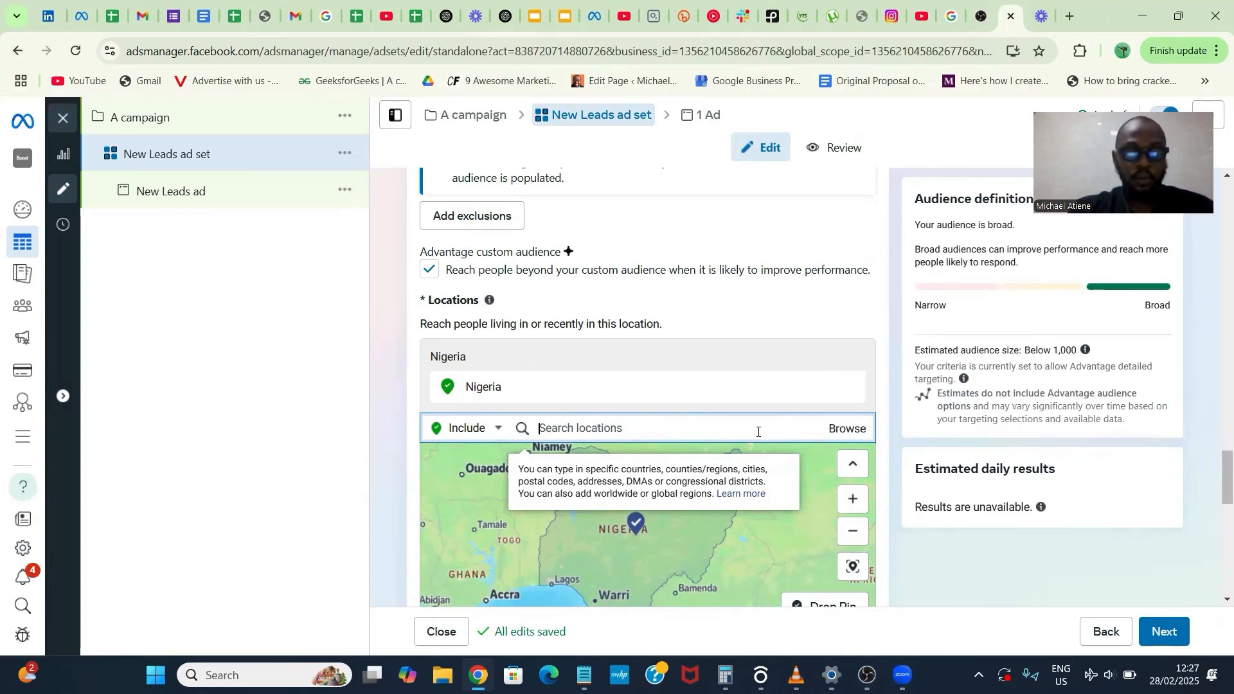
type("Bour")
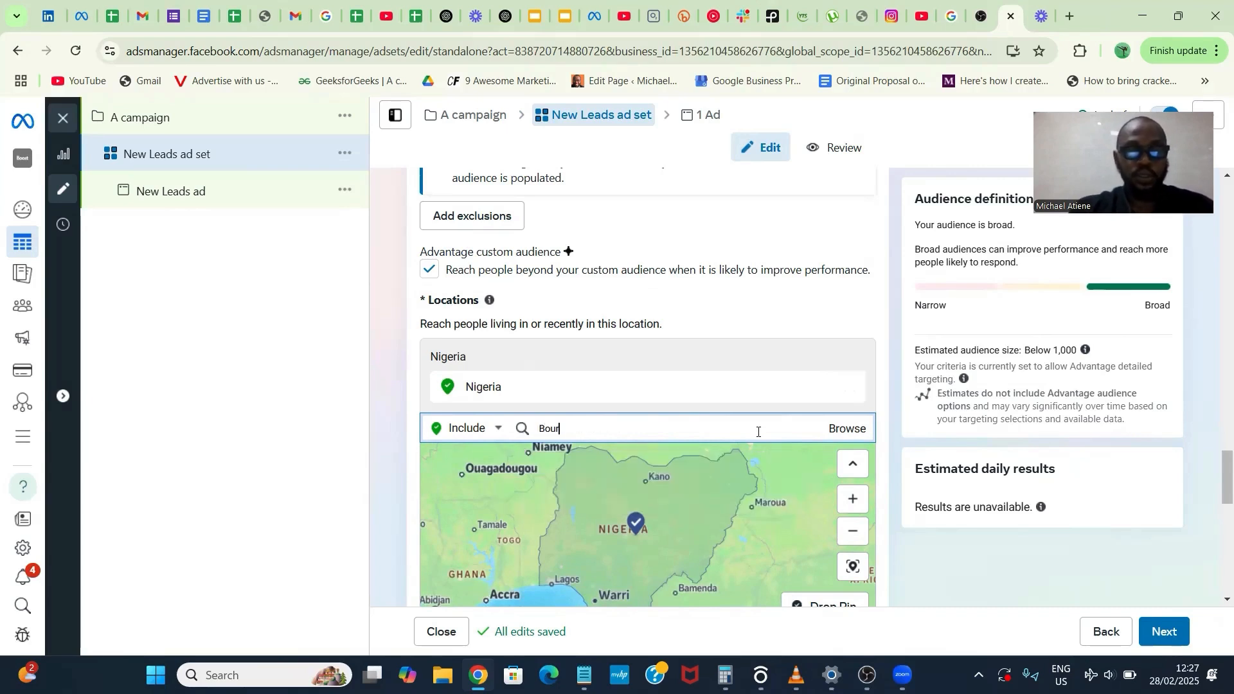
type("dillion")
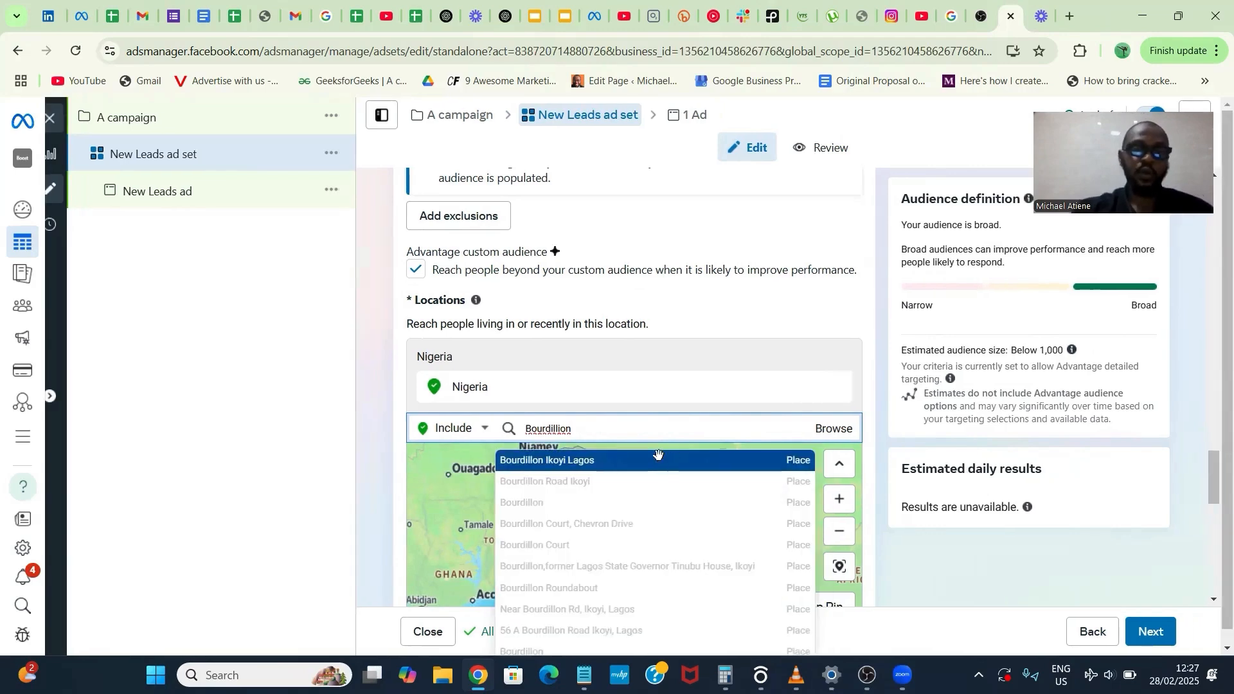
left_click(660, 459)
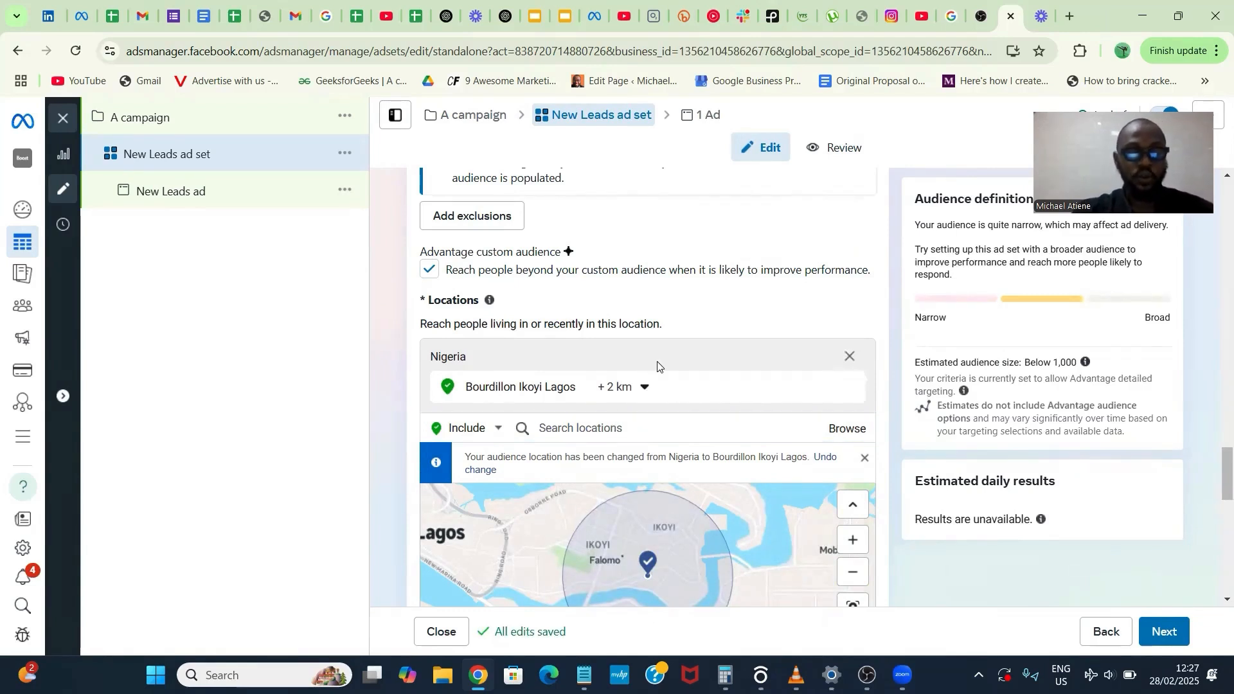
- Add VICTORIA GARDEN CITY(VGC) to the ad set's included locations
scroll(658, 366, "down", 5)
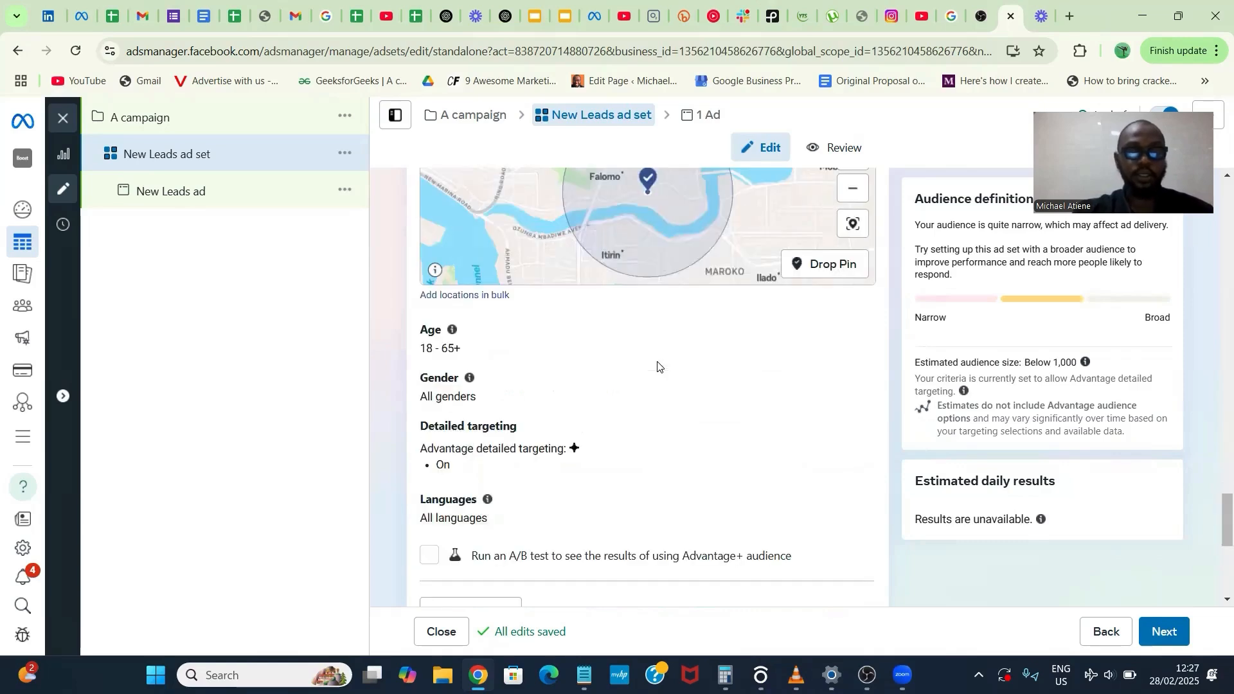
scroll(657, 362, "up", 4)
left_click(614, 312)
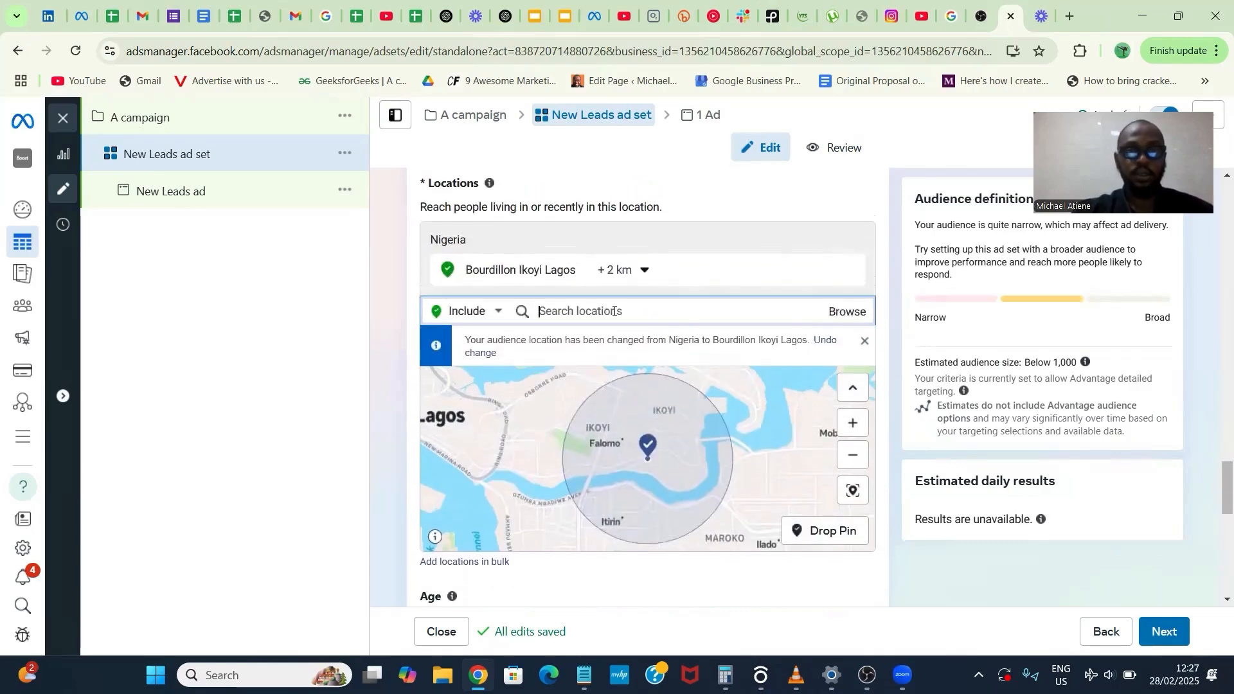
type("Victor")
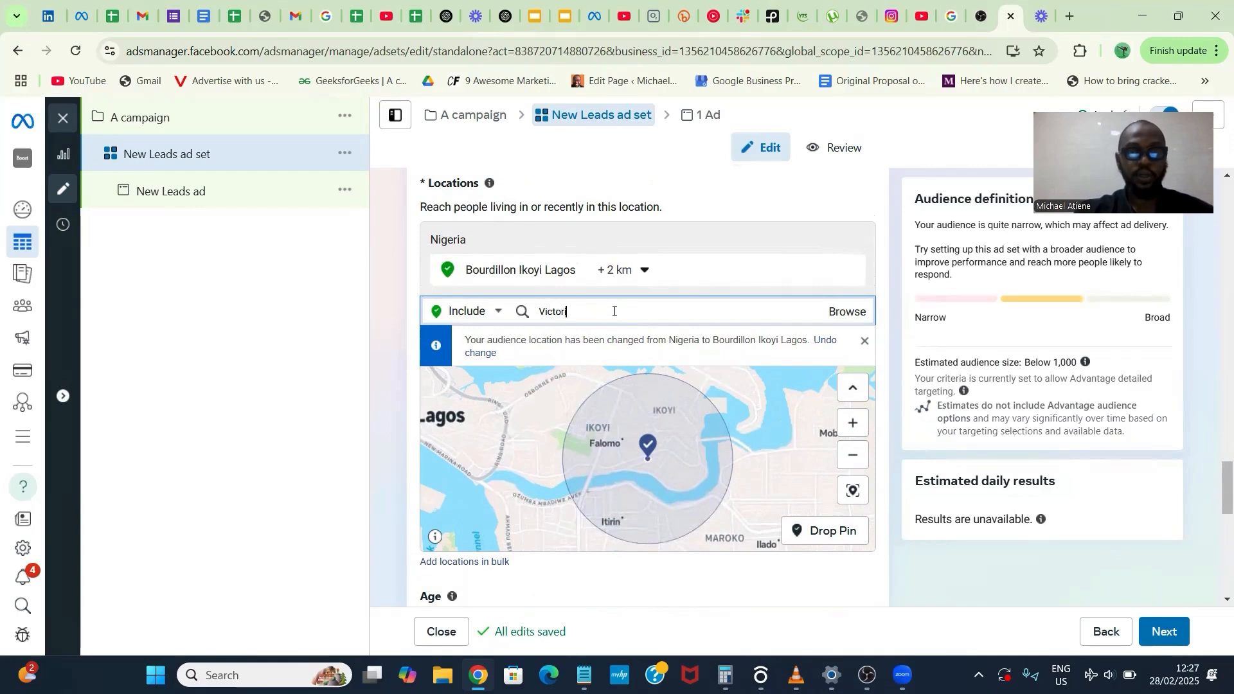
type("ia garden city")
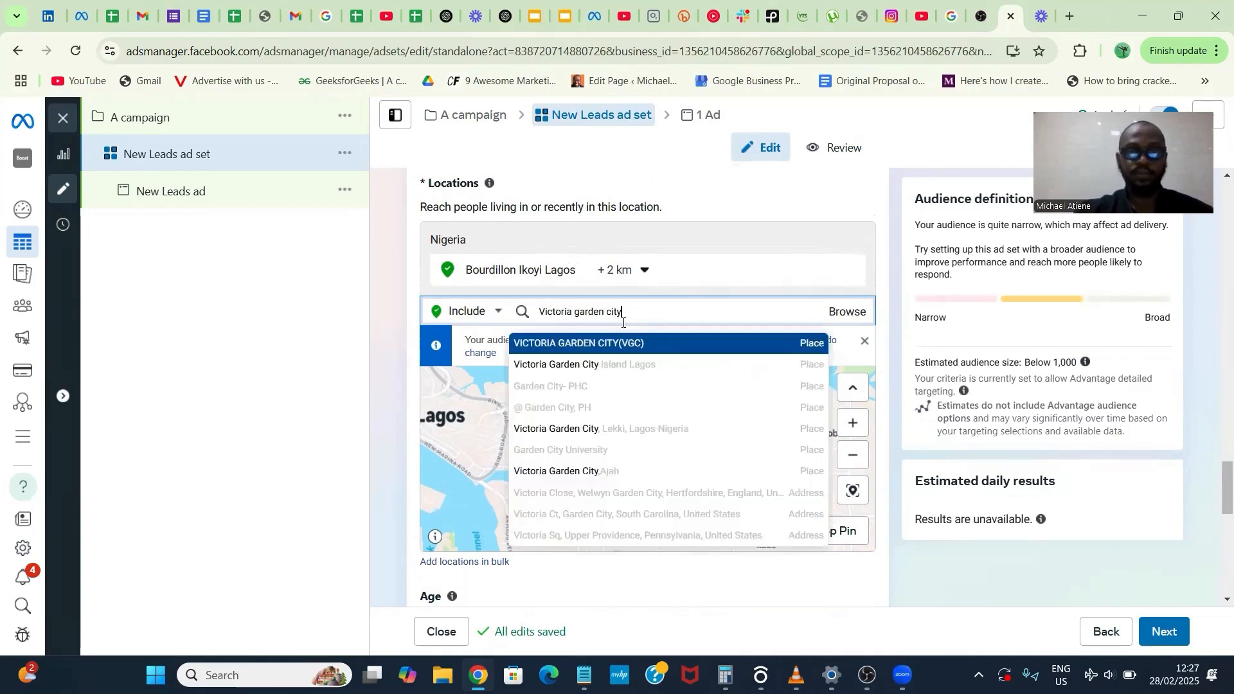
left_click(629, 345)
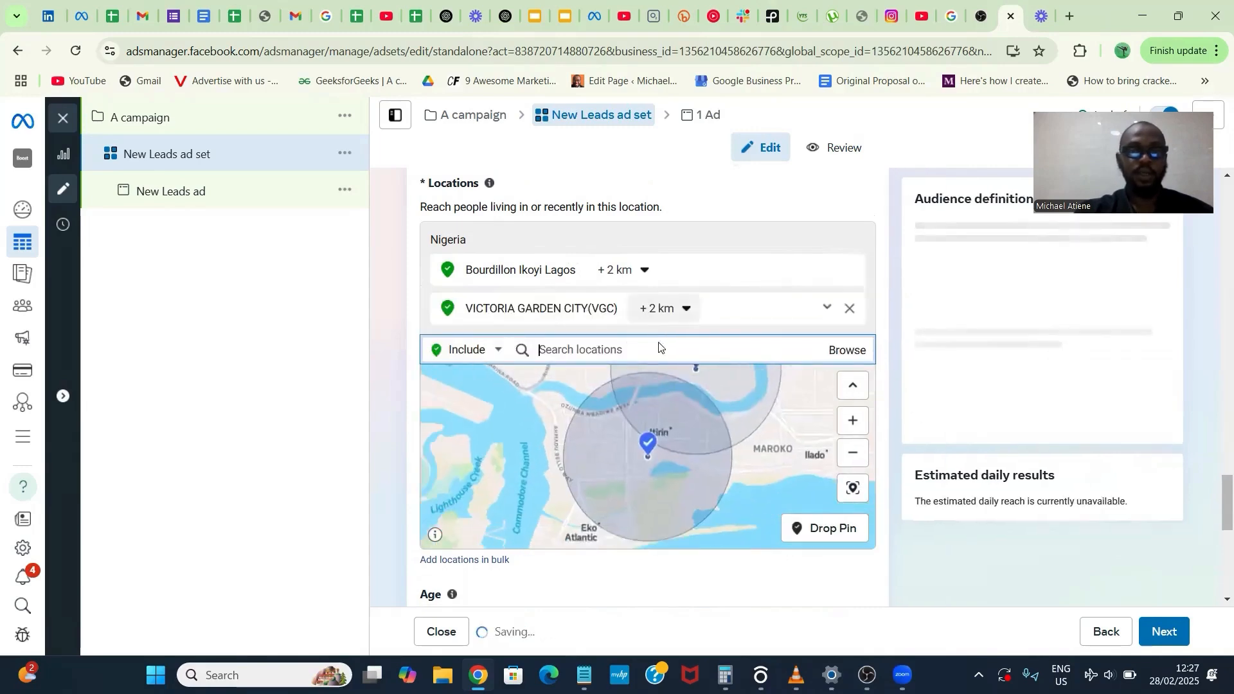
- Add Ilashe Beach and the neighborhood Banana Island, Lagos State, Nigeria to the included locations
type("Ilas")
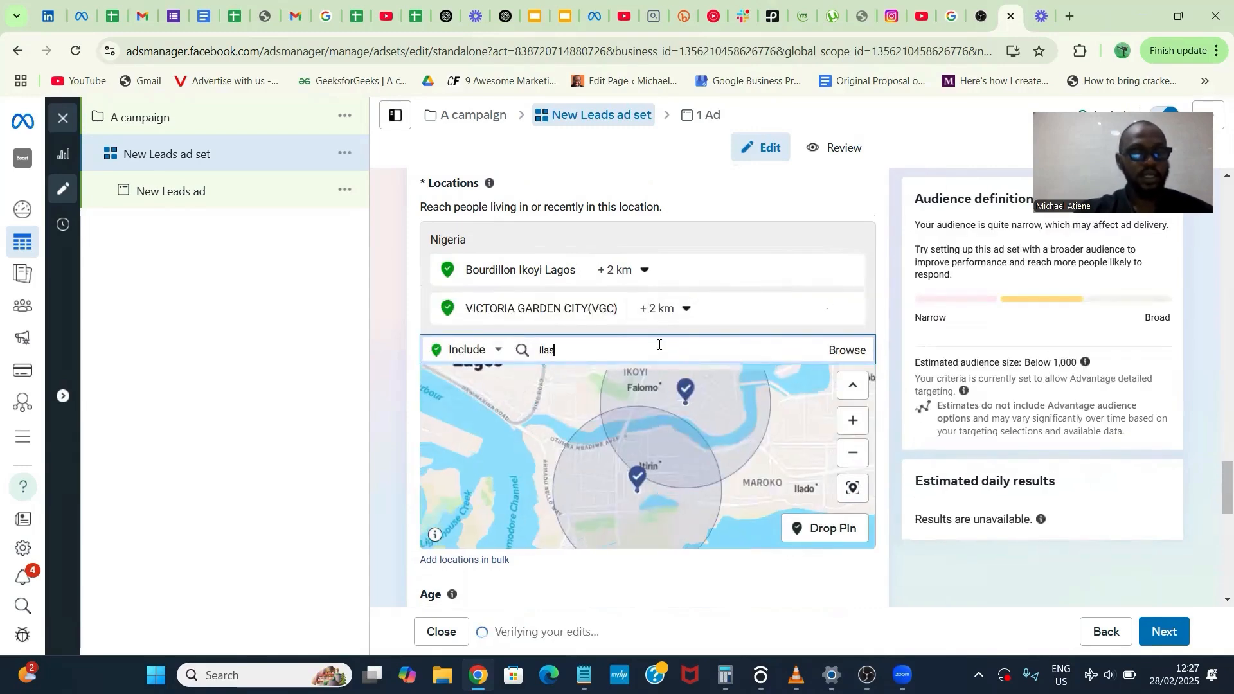
type("he beach")
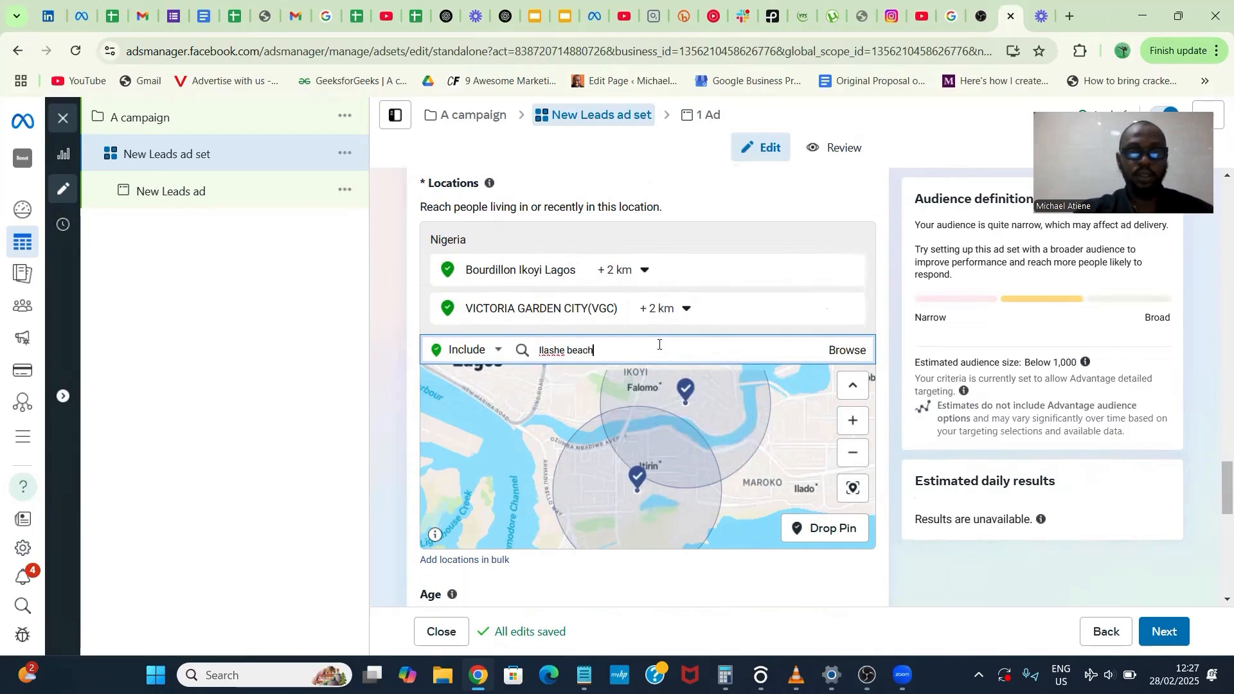
left_click(614, 384)
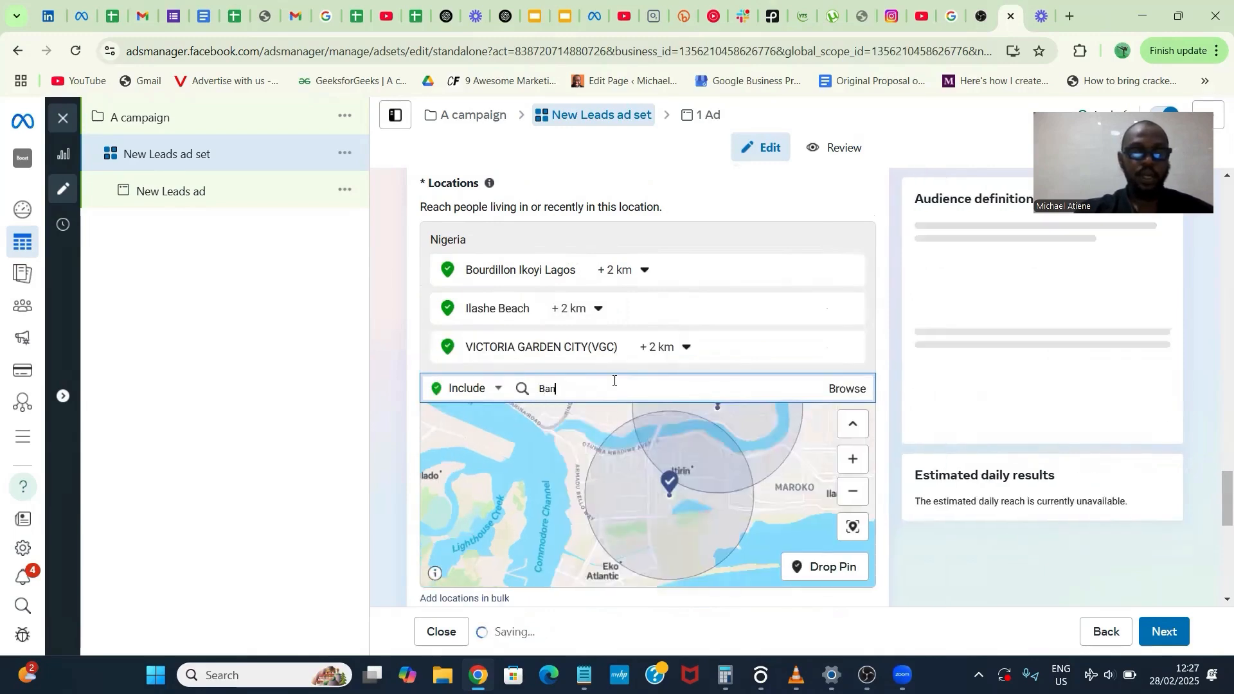
type("Banana Island")
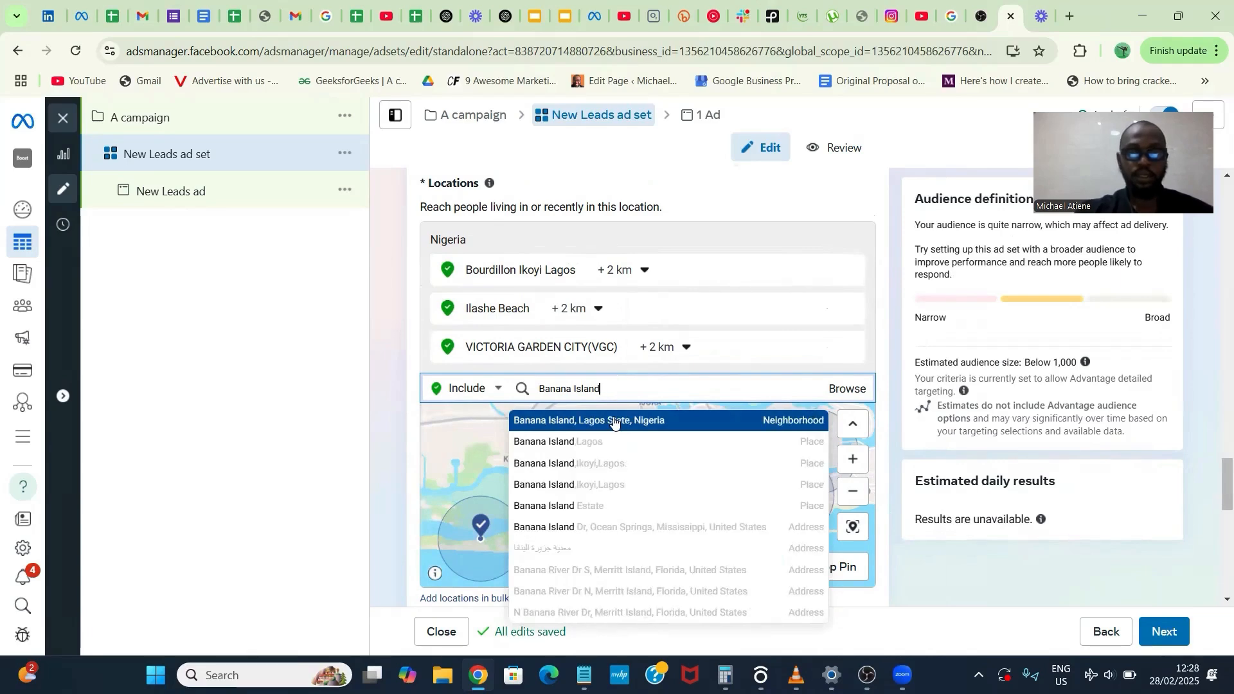
left_click(614, 422)
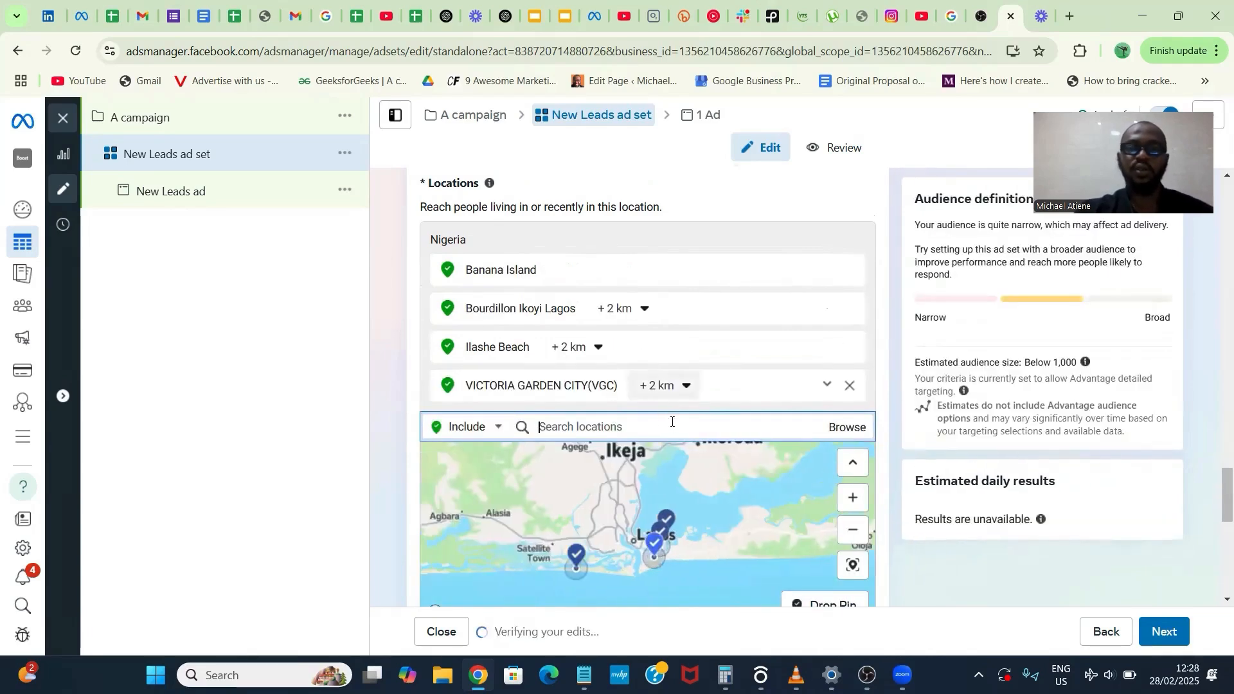
- Add the city of Toronto, Ontario, Canada and the province of Saskatchewan to the included locations
scroll(669, 399, "down", 2)
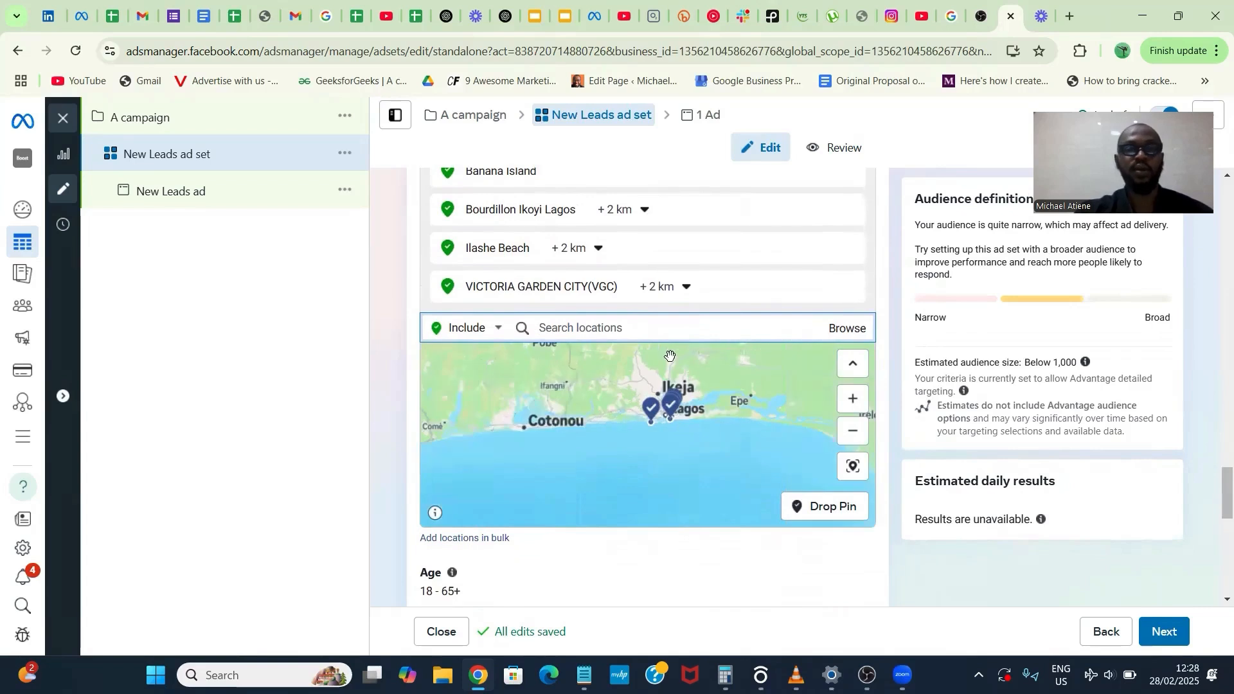
scroll(641, 335, "up", 1)
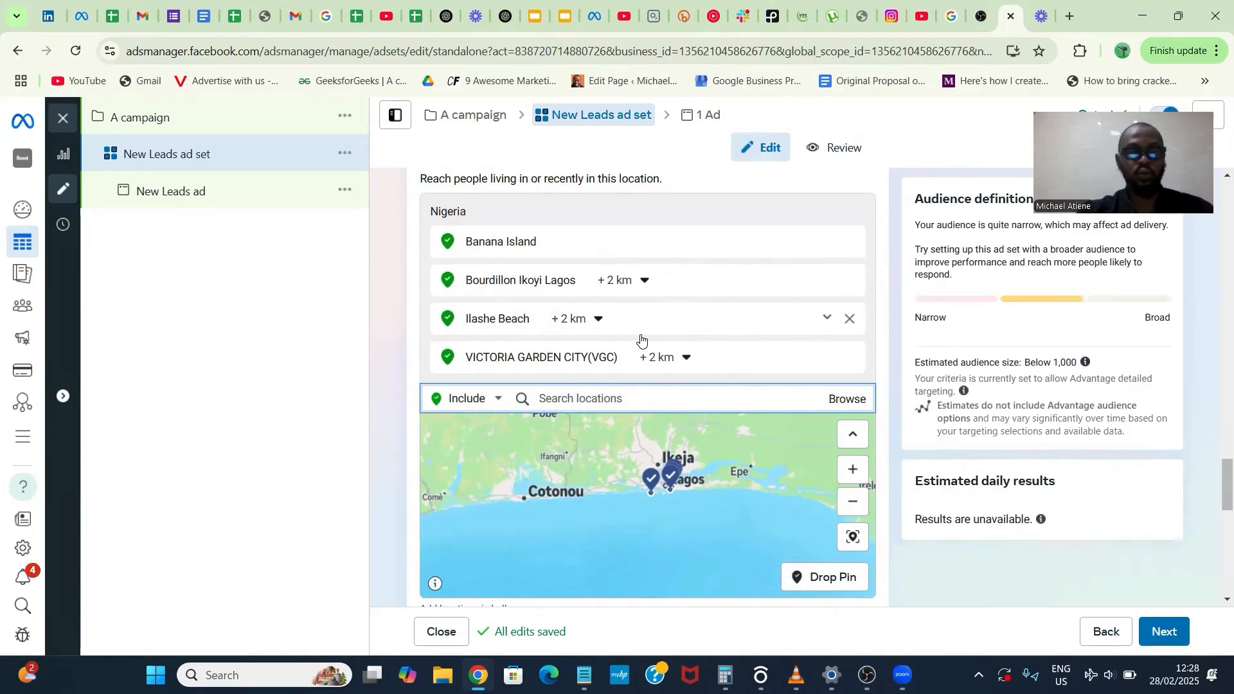
left_click(641, 338)
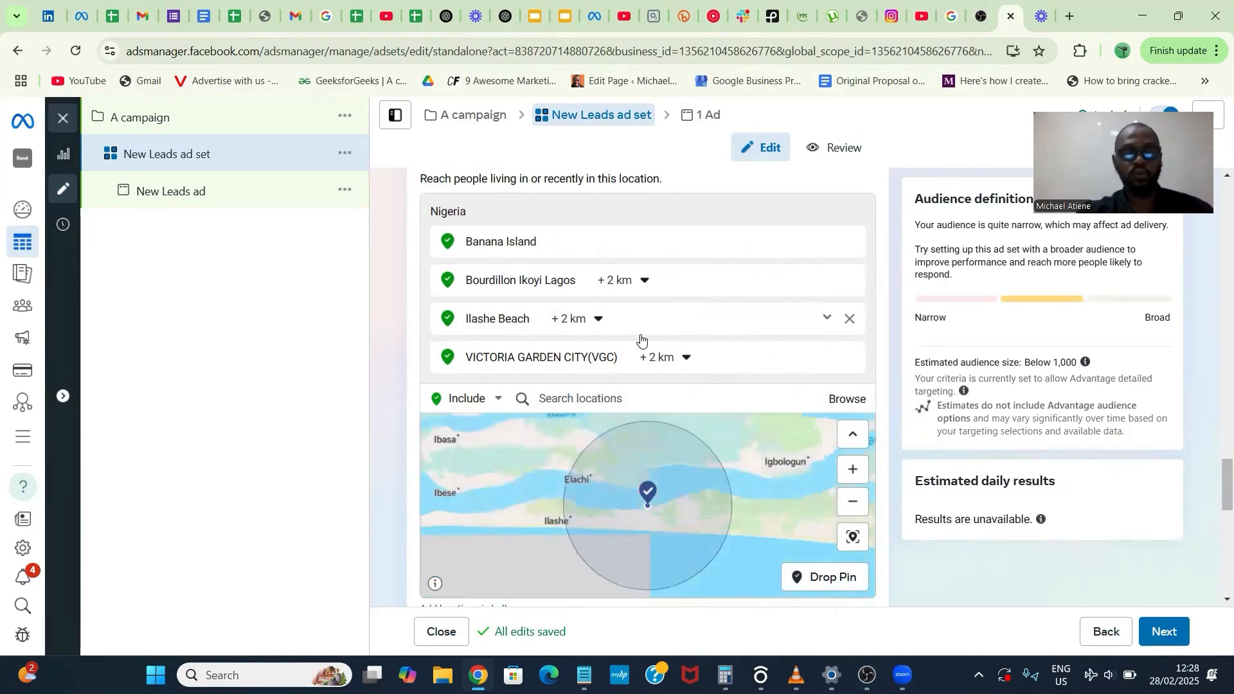
left_click(615, 400)
type("toronto")
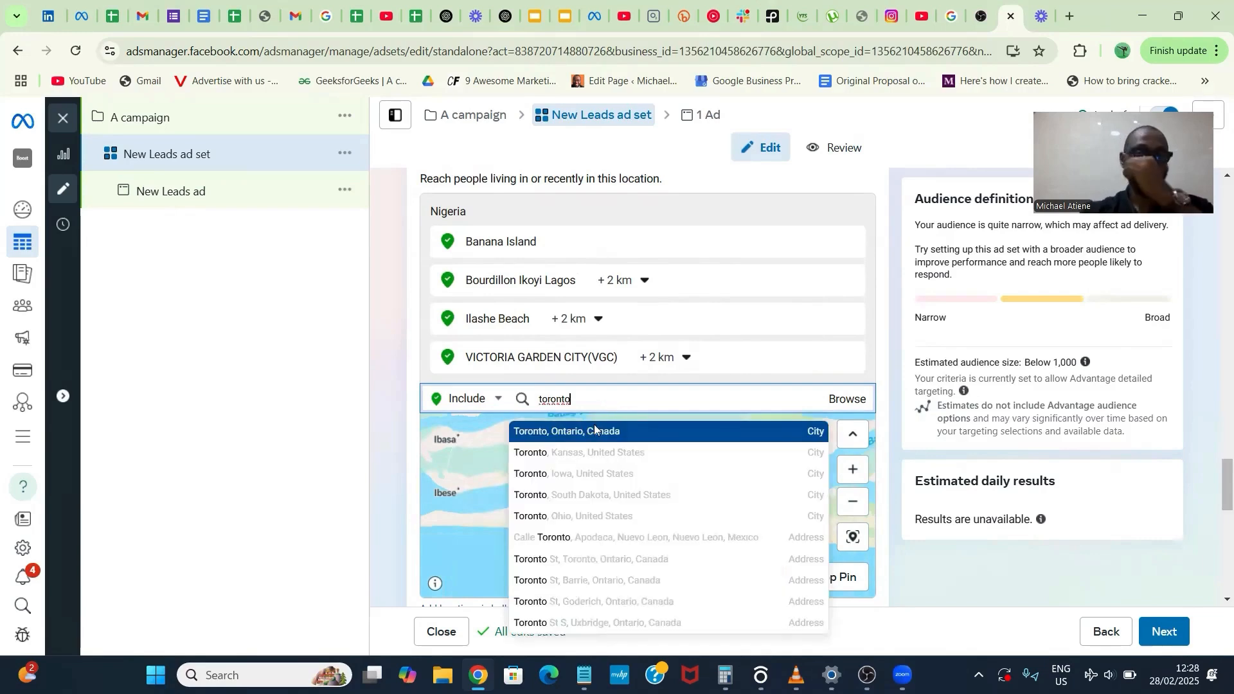
left_click(595, 429)
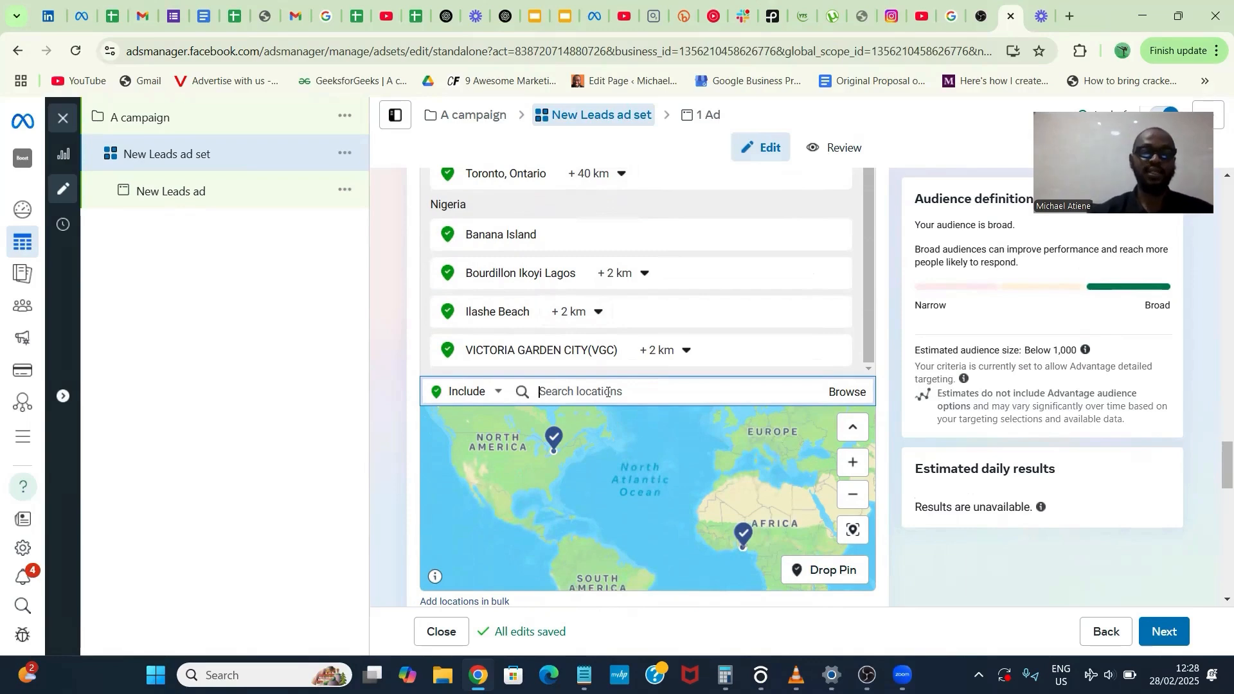
type("saskt")
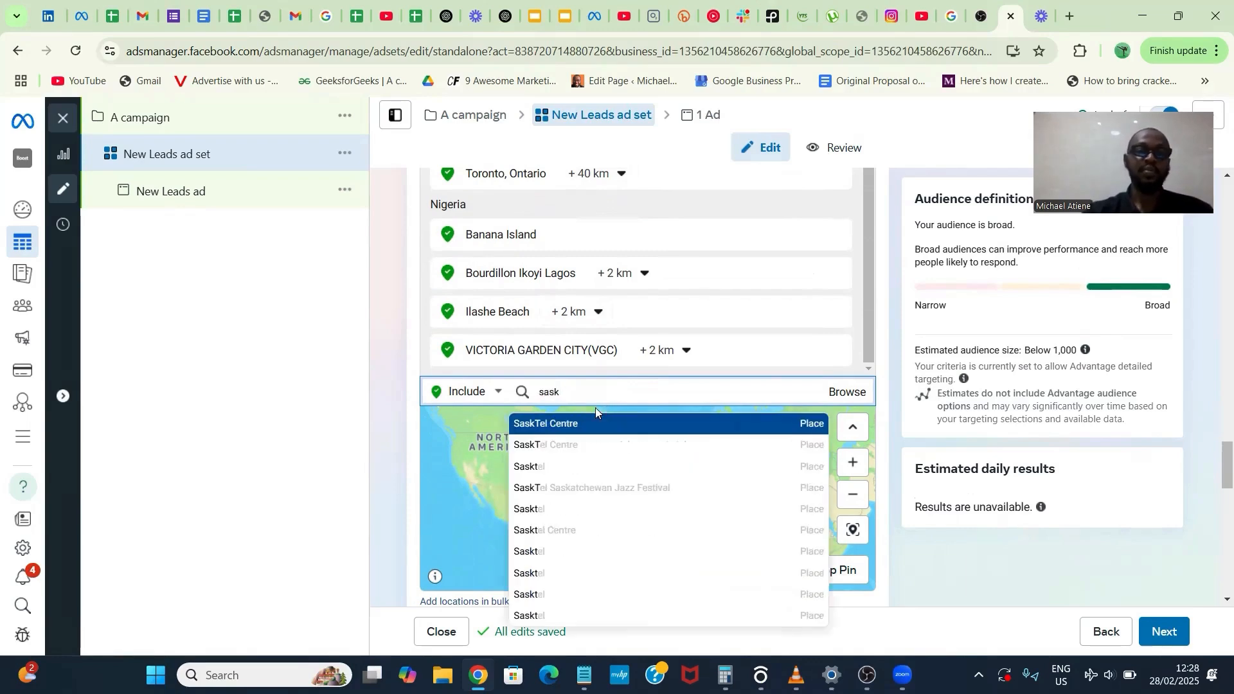
left_click(581, 425)
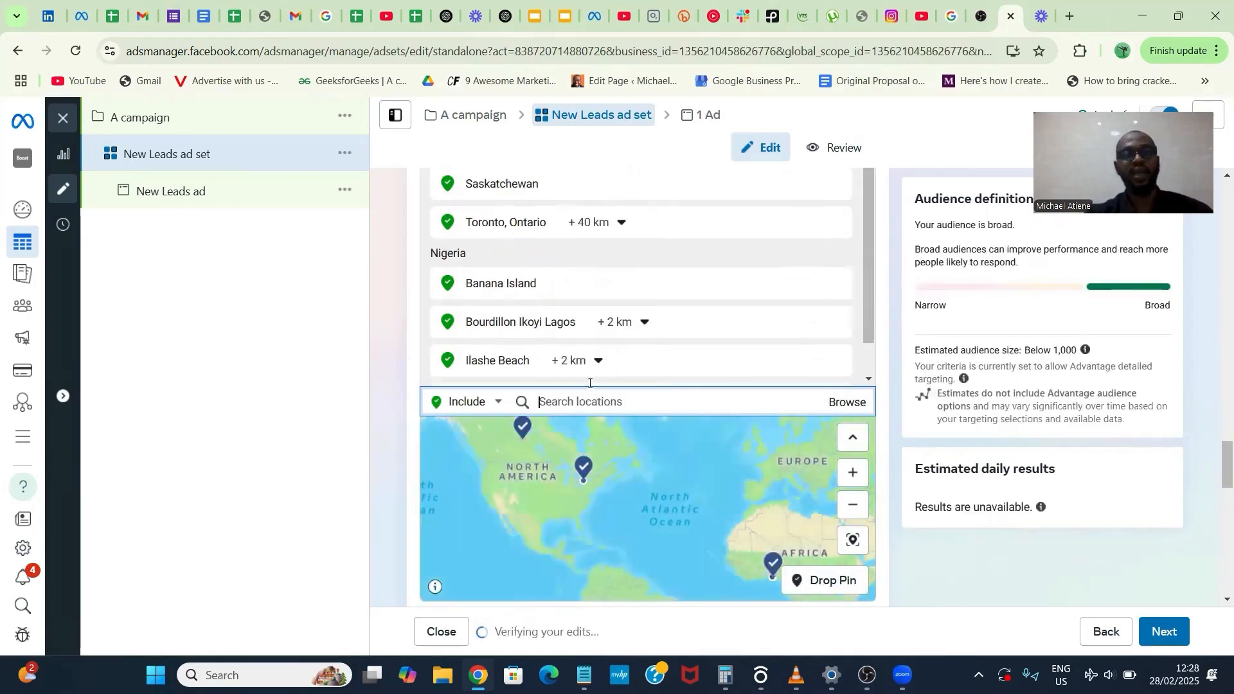
scroll(671, 293, "up", 2)
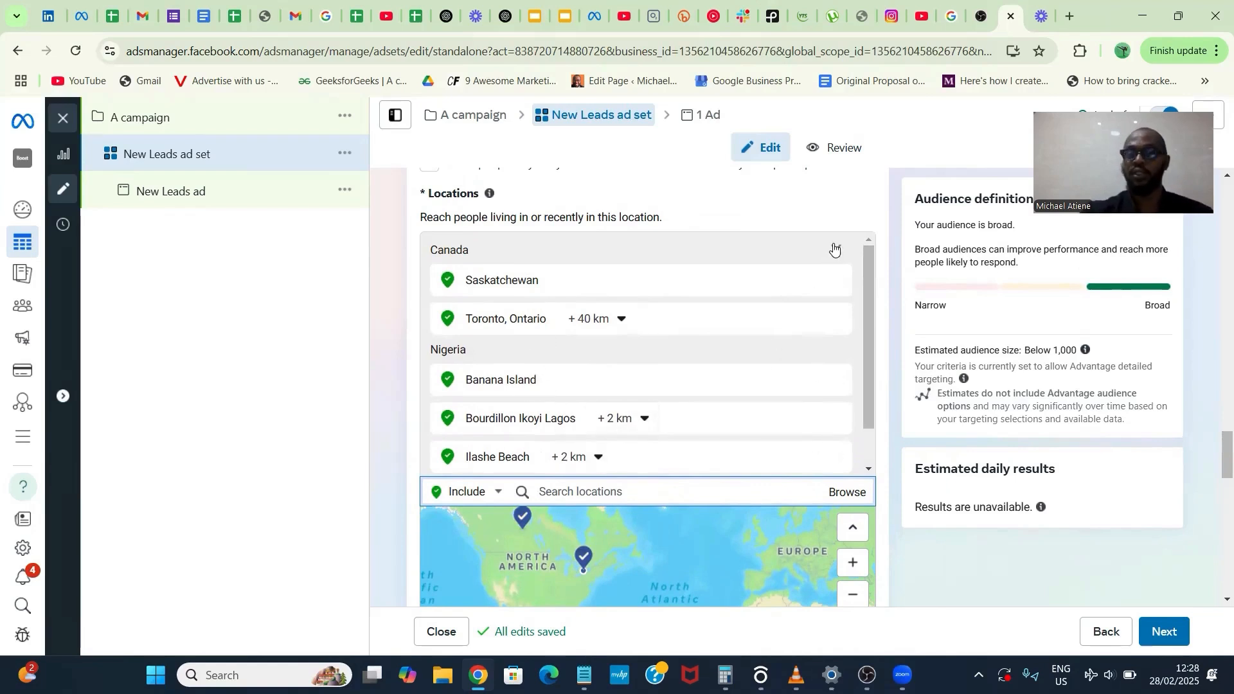
- Set the ad set's minimum audience age to 30, keeping 65+ as the maximum
scroll(834, 247, "down", 8)
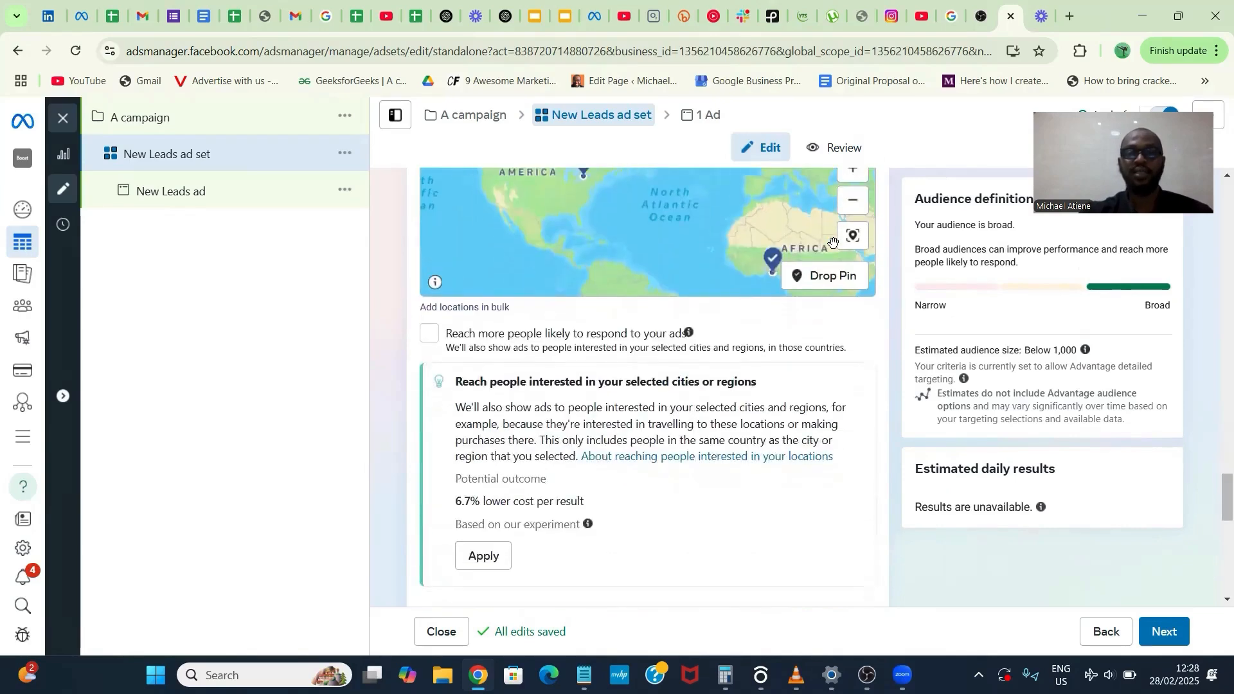
scroll(842, 356, "down", 3)
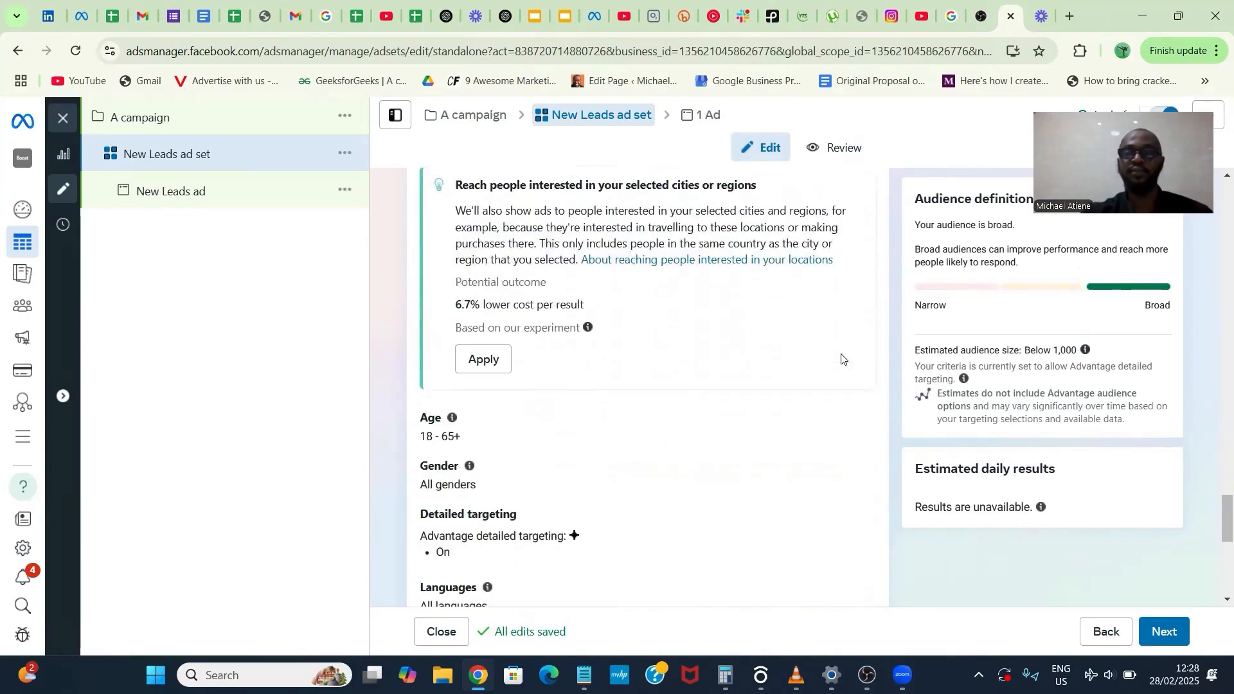
scroll(841, 358, "down", 2)
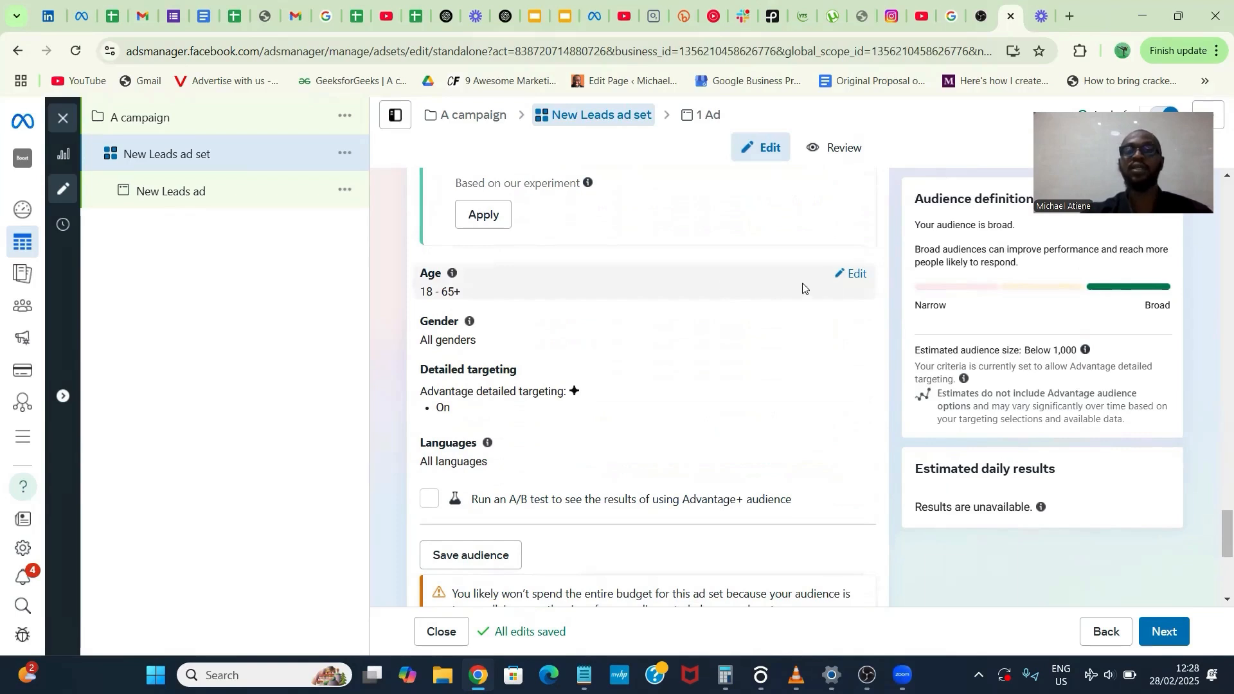
left_click(844, 278)
left_click(474, 300)
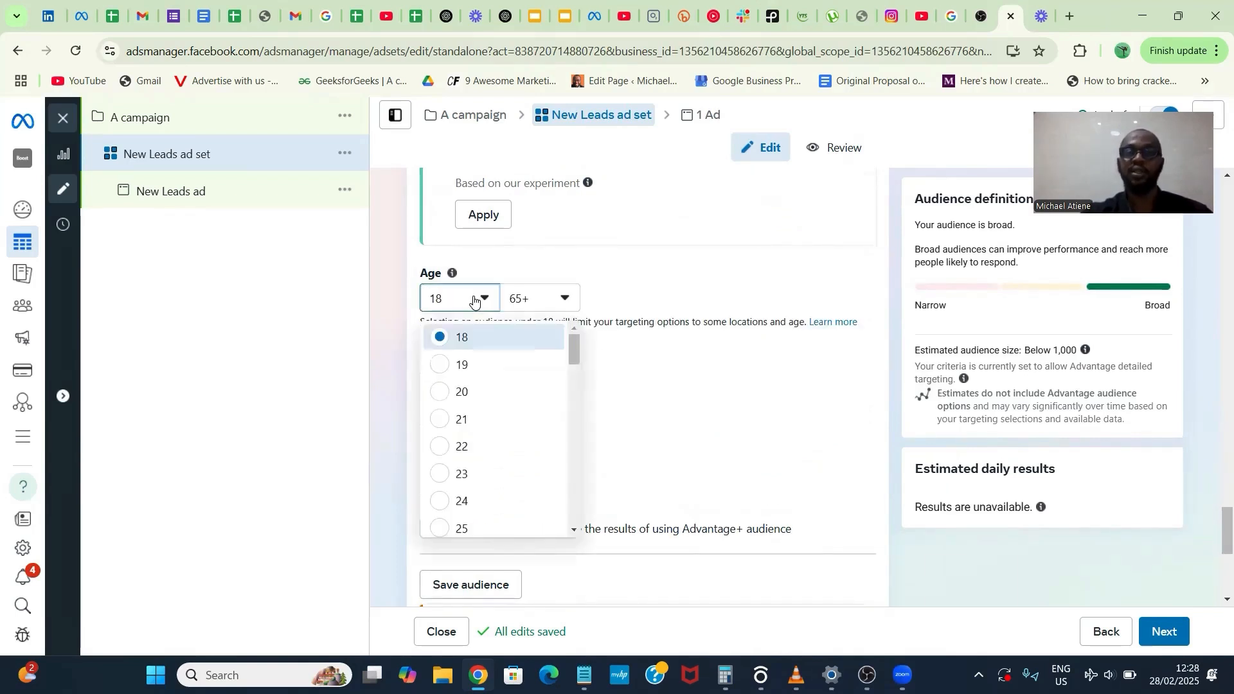
scroll(504, 462, "down", 3)
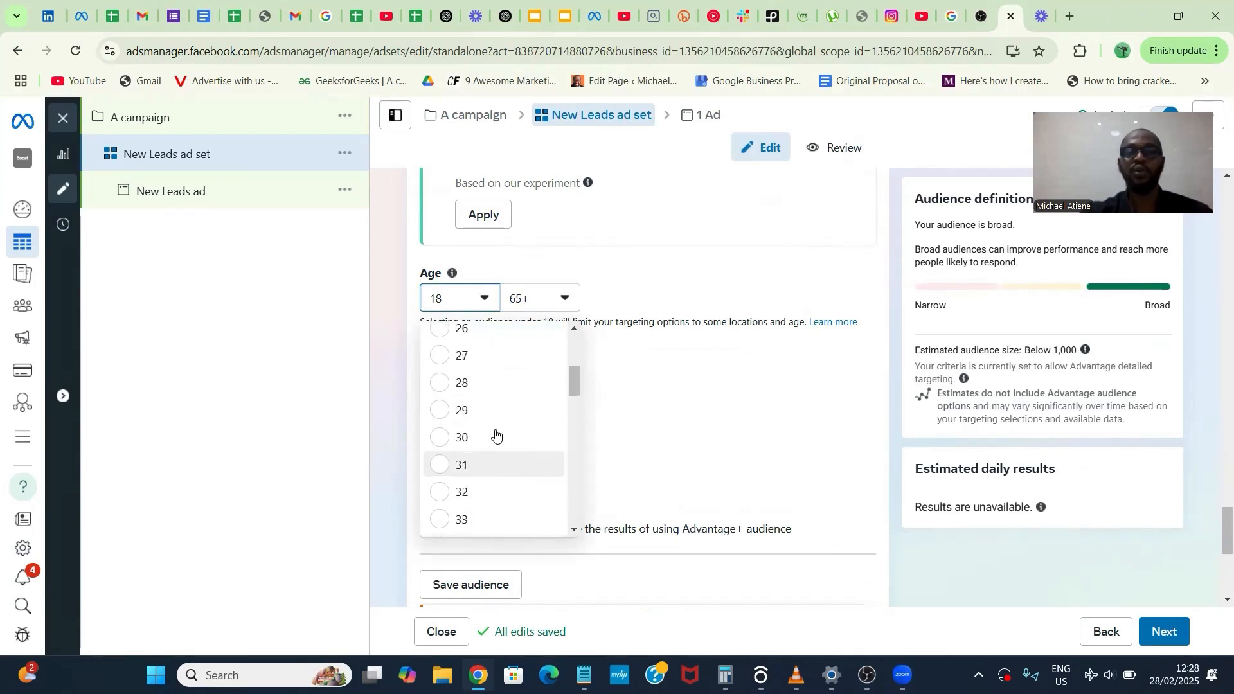
left_click(495, 434)
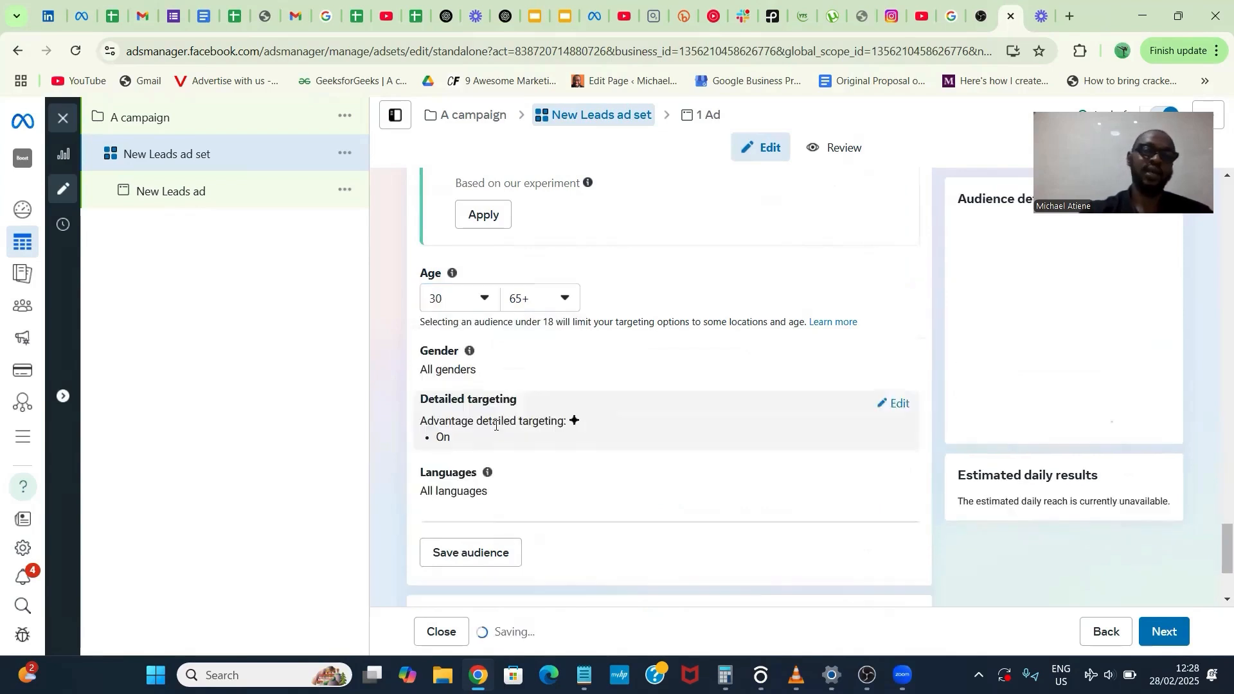
left_click(553, 310)
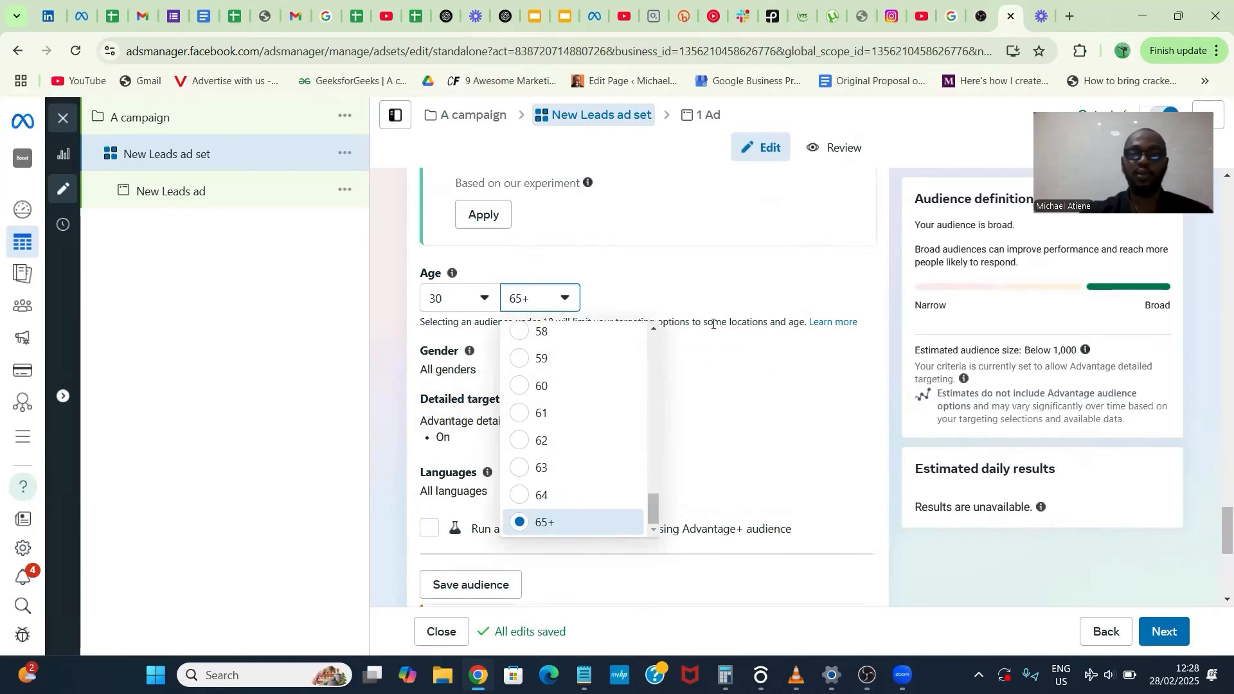
left_click(700, 293)
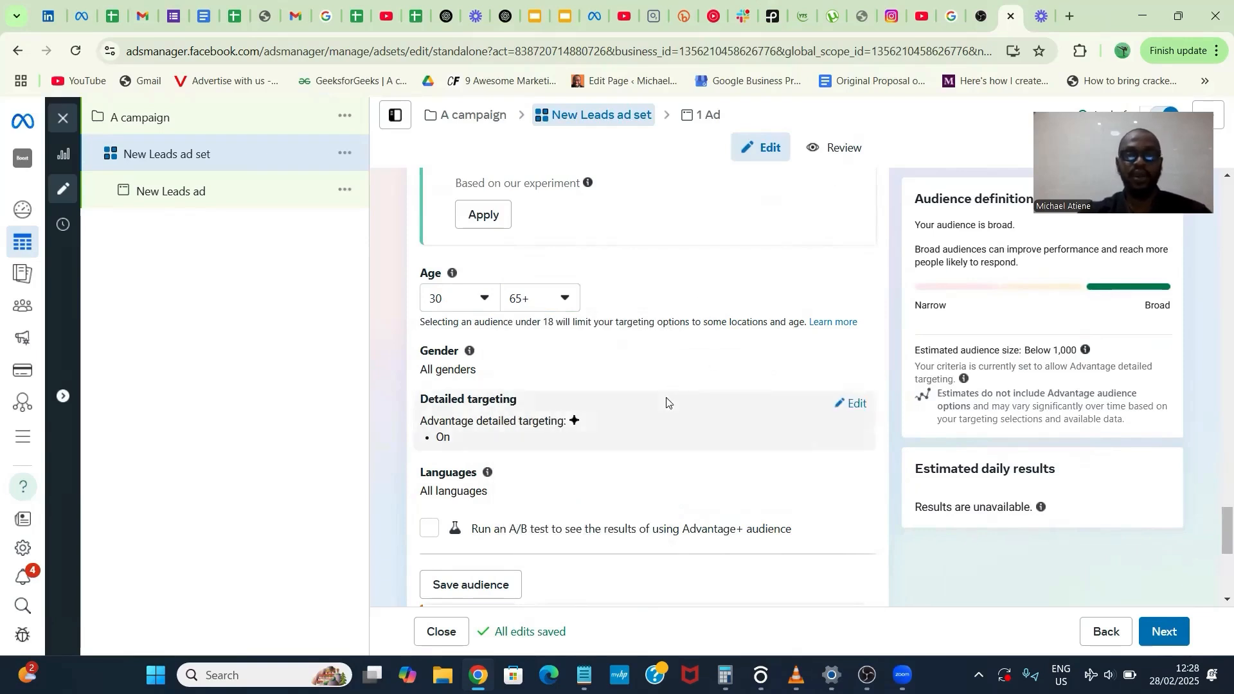
- Add the relationship status Married to the ad set's detailed targeting
scroll(776, 345, "down", 1)
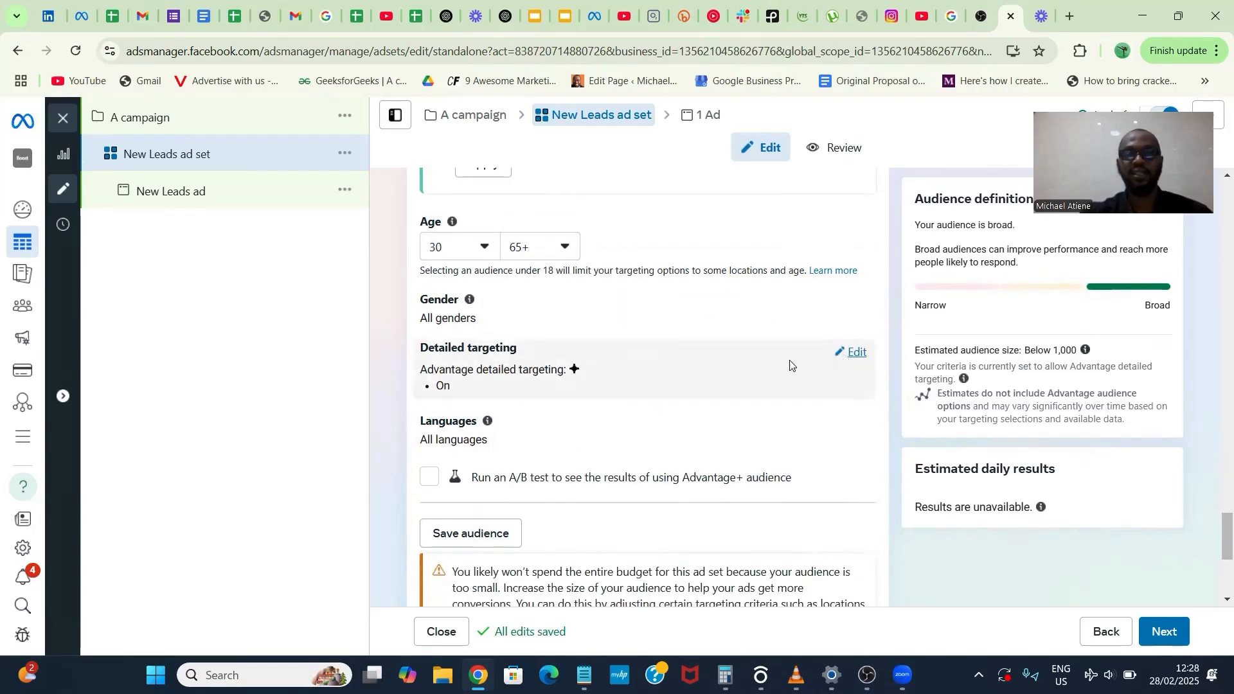
left_click(700, 388)
type("m")
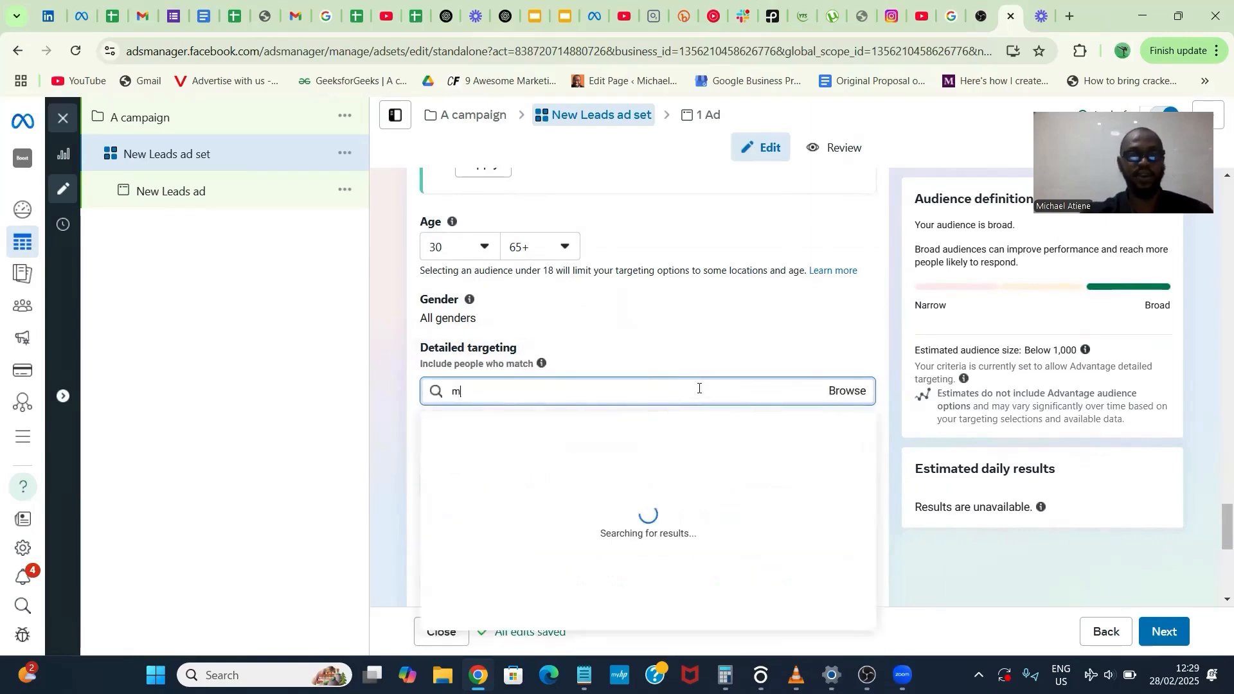
type("arried")
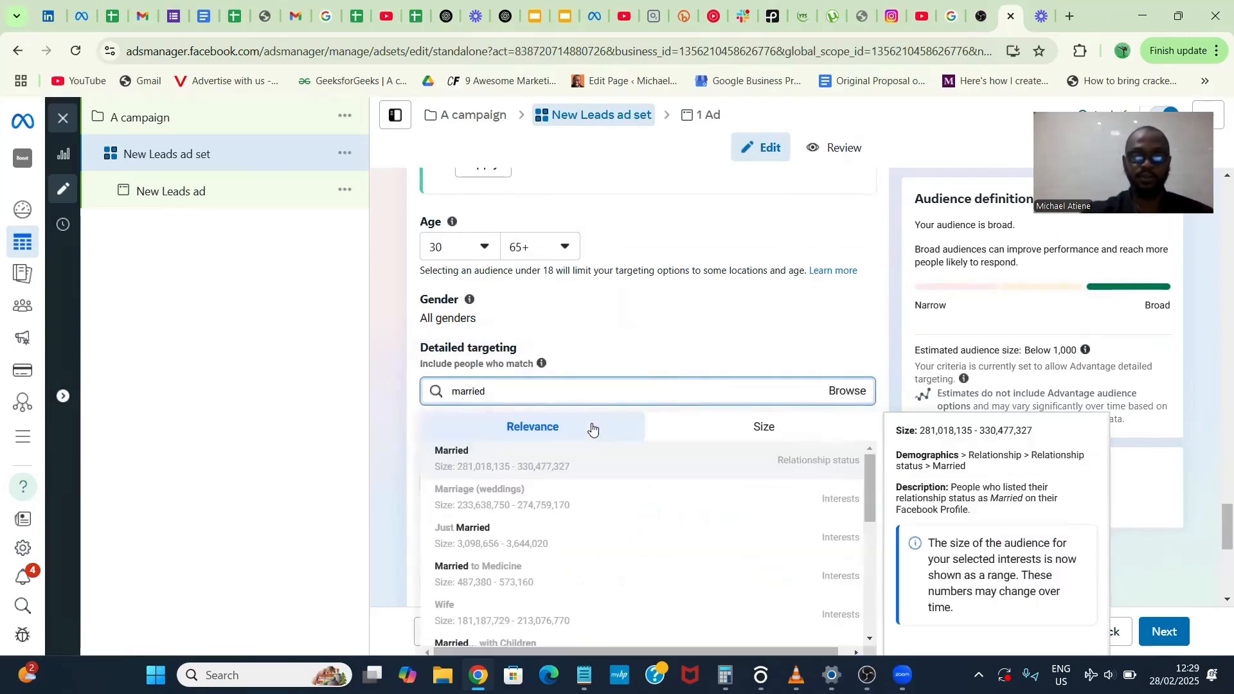
left_click(565, 468)
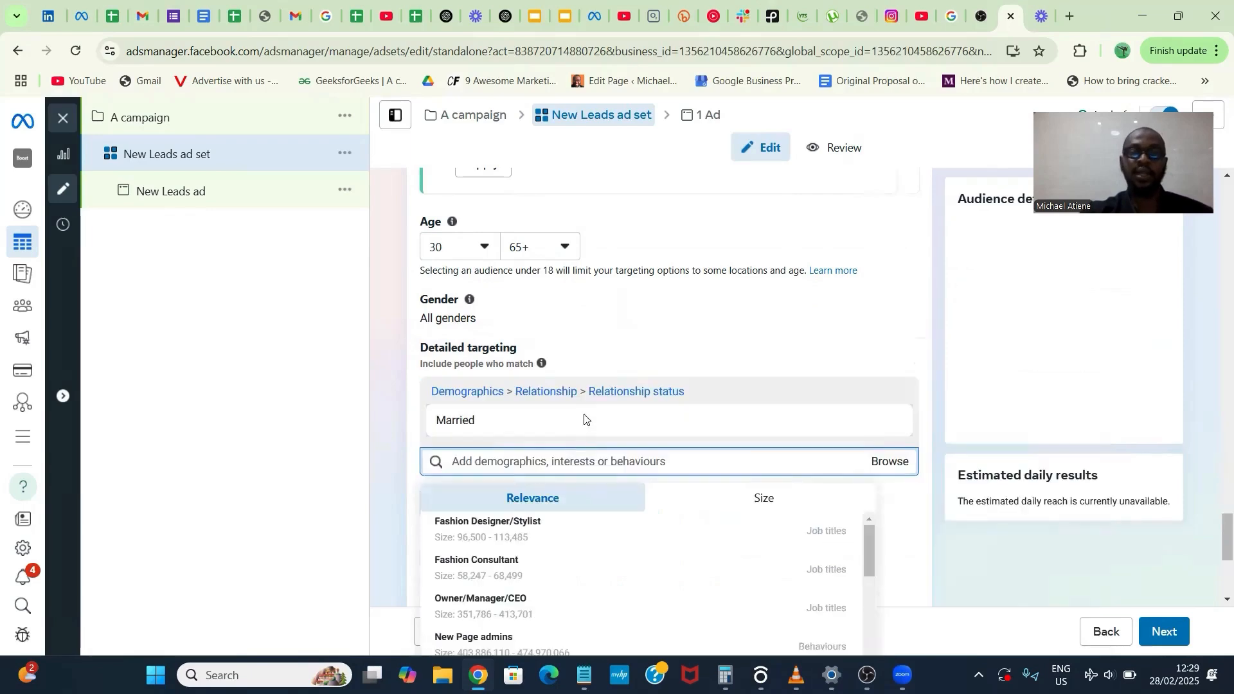
- Add the interests Afrobeat (music) and Nigeria to the ad set's detailed targeting
type("afrobr")
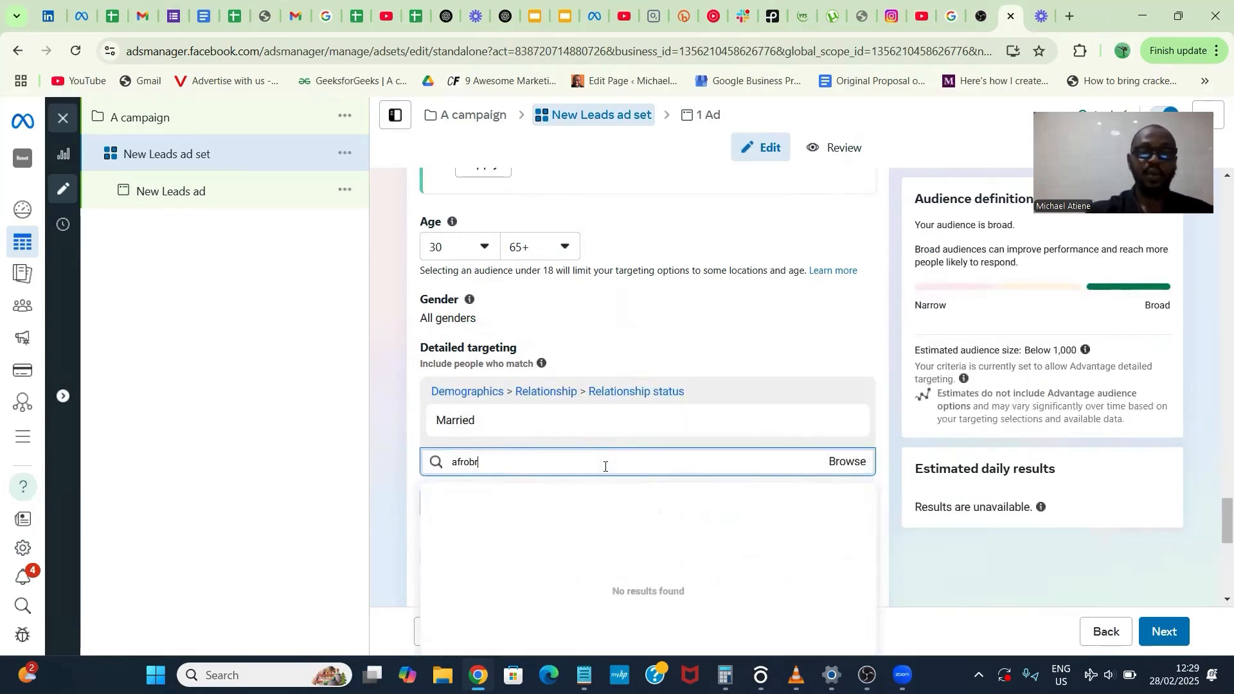
key("BackSpace")
type("eats")
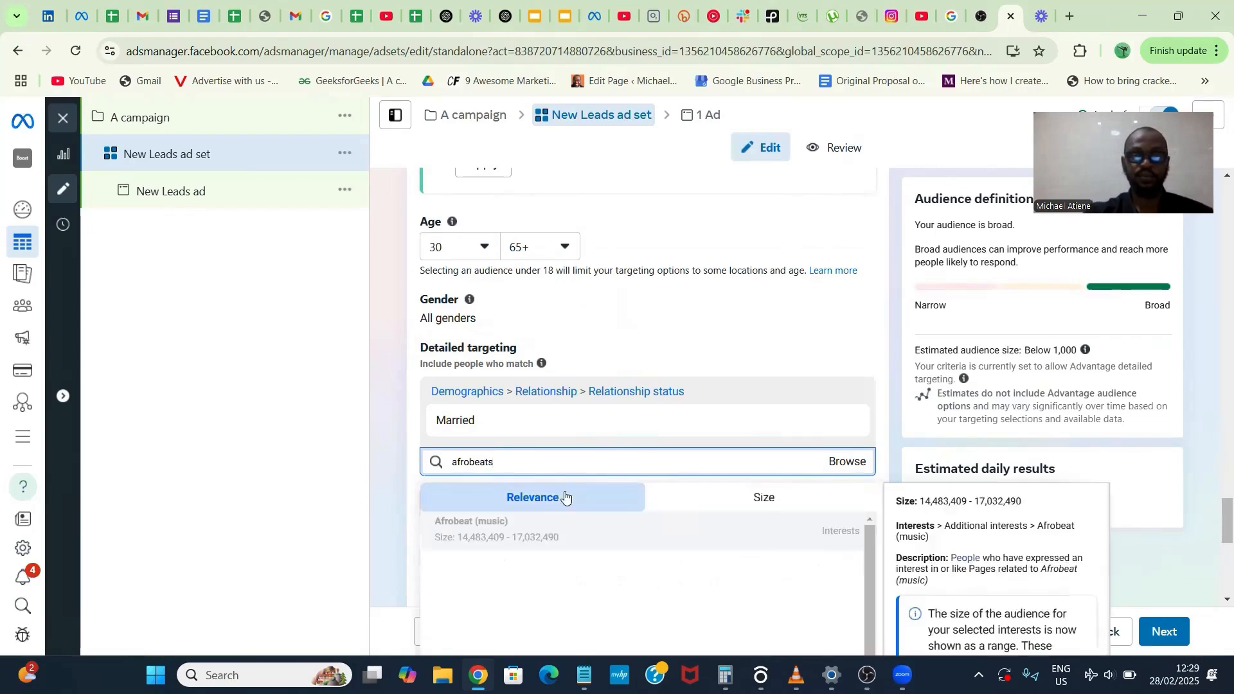
left_click(544, 541)
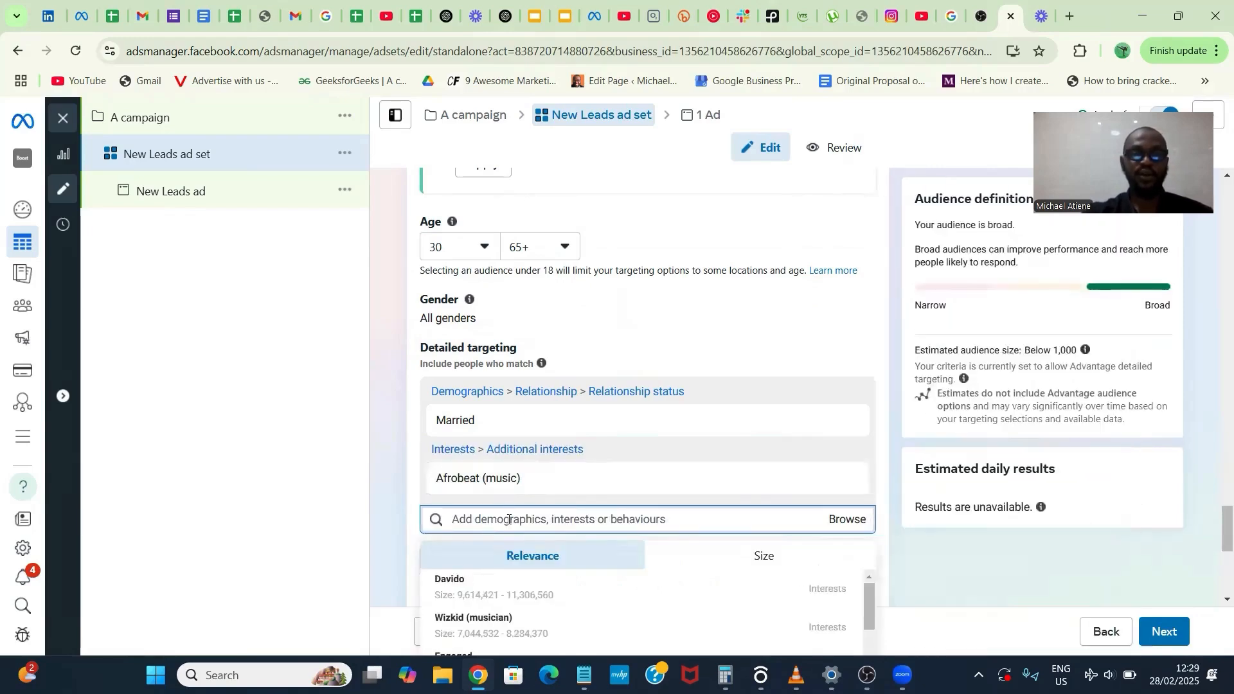
type("Nigeria")
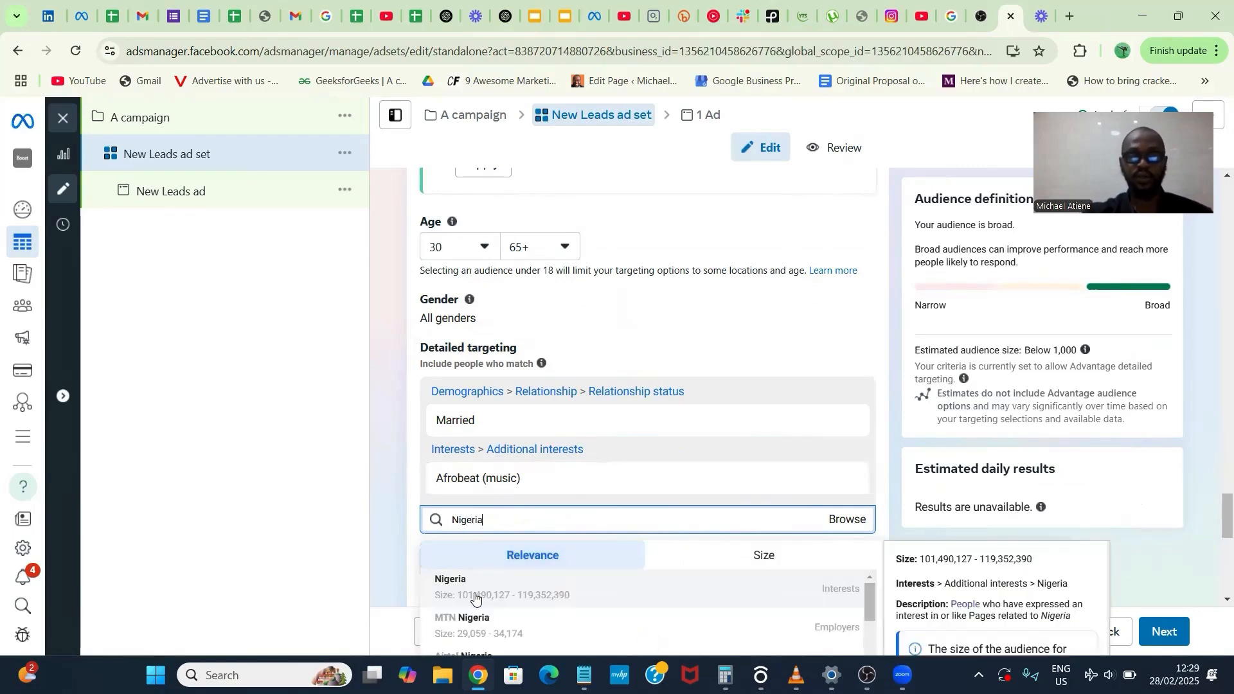
left_click(474, 585)
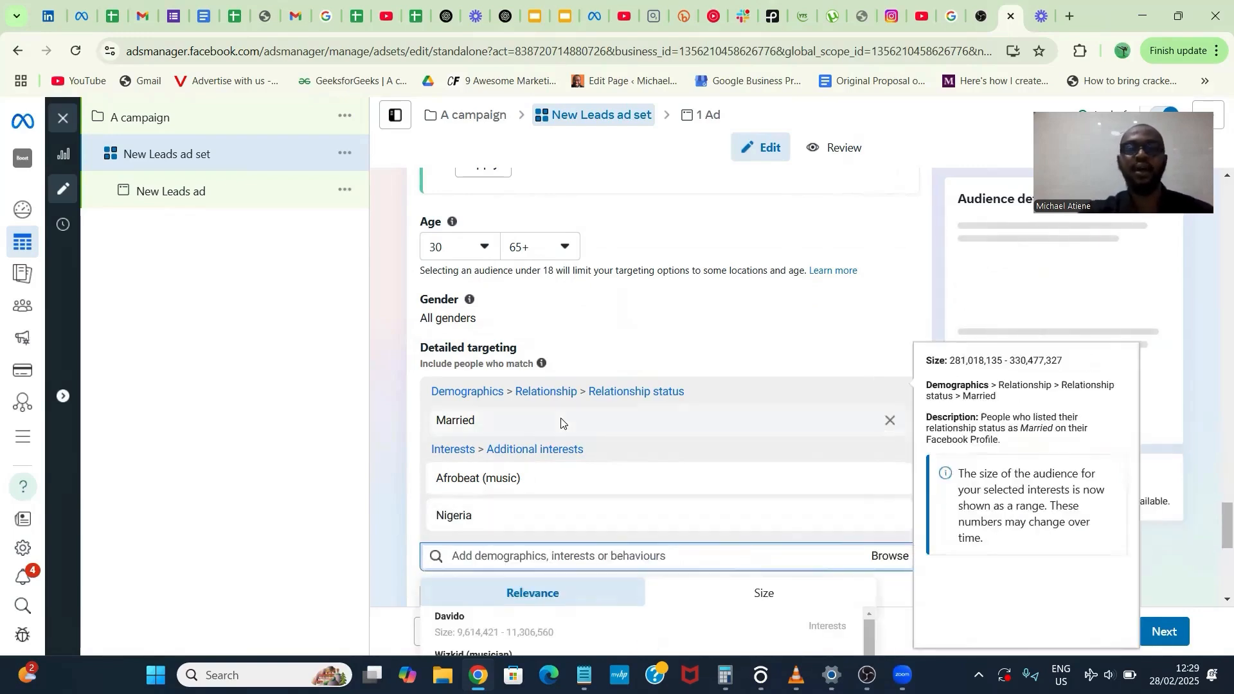
- Review the ad set's audience settings, from included locations through age, gender, detailed targeting and languages
scroll(562, 418, "up", 10)
scroll(562, 418, "up", 4)
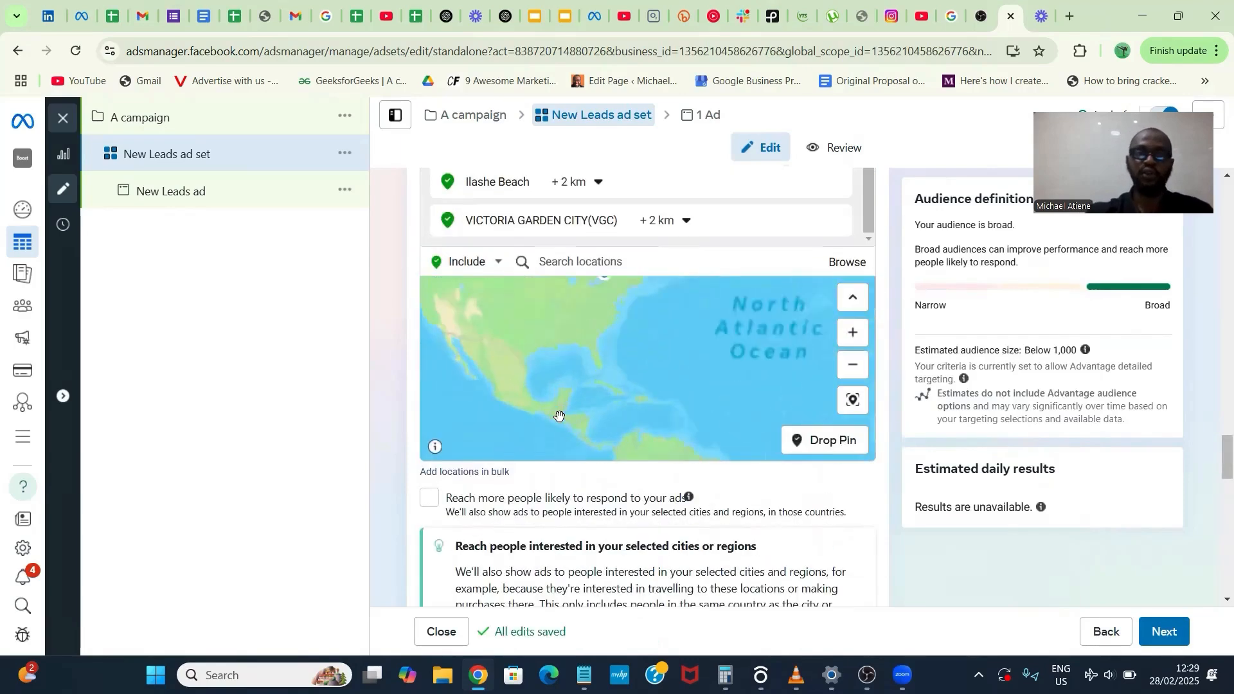
left_click(599, 265)
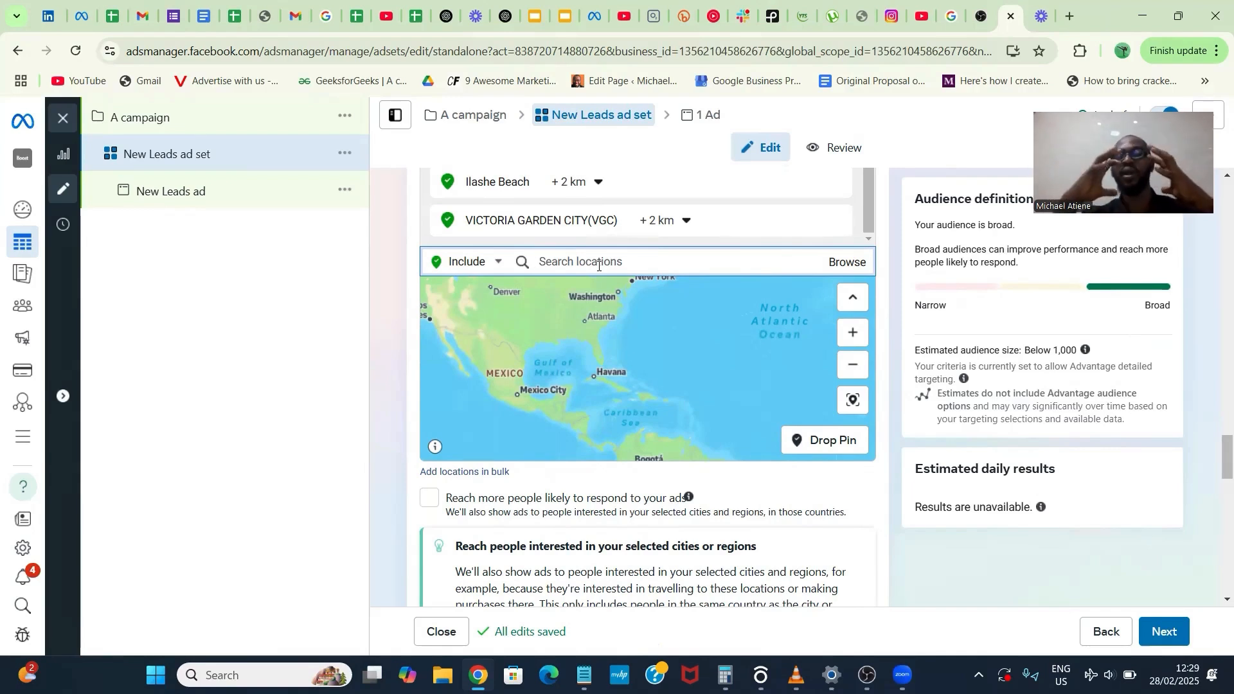
scroll(599, 265, "down", 1)
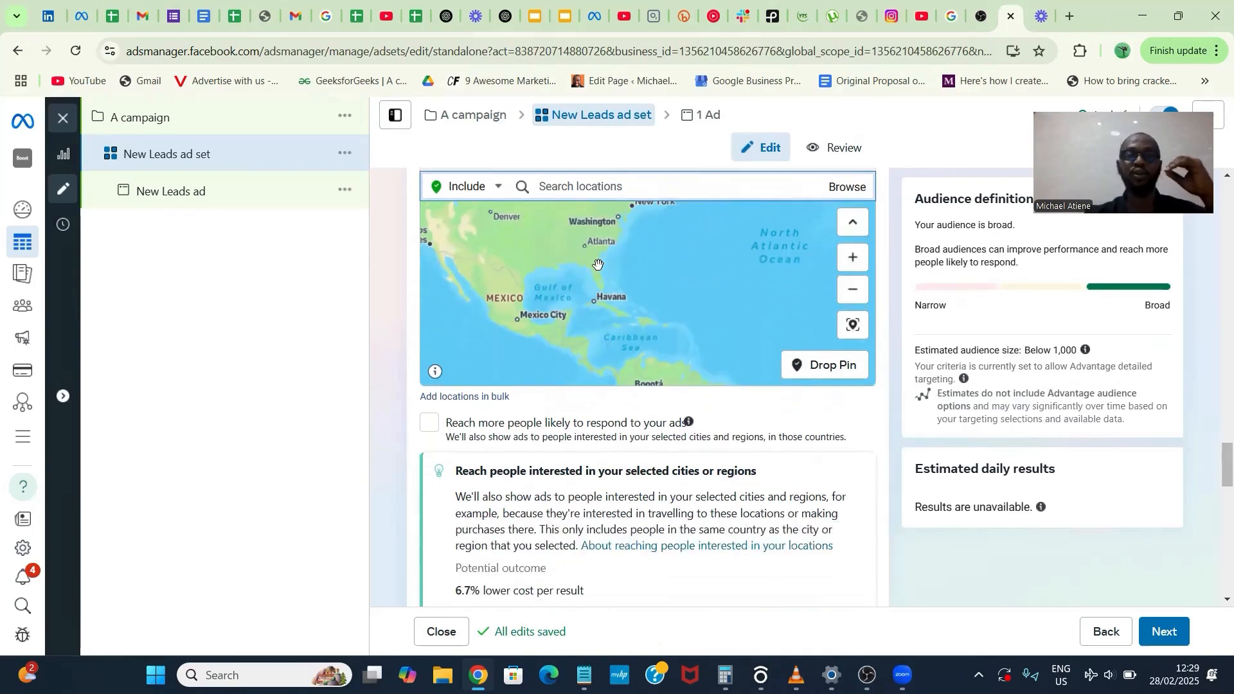
scroll(644, 437, "down", 5)
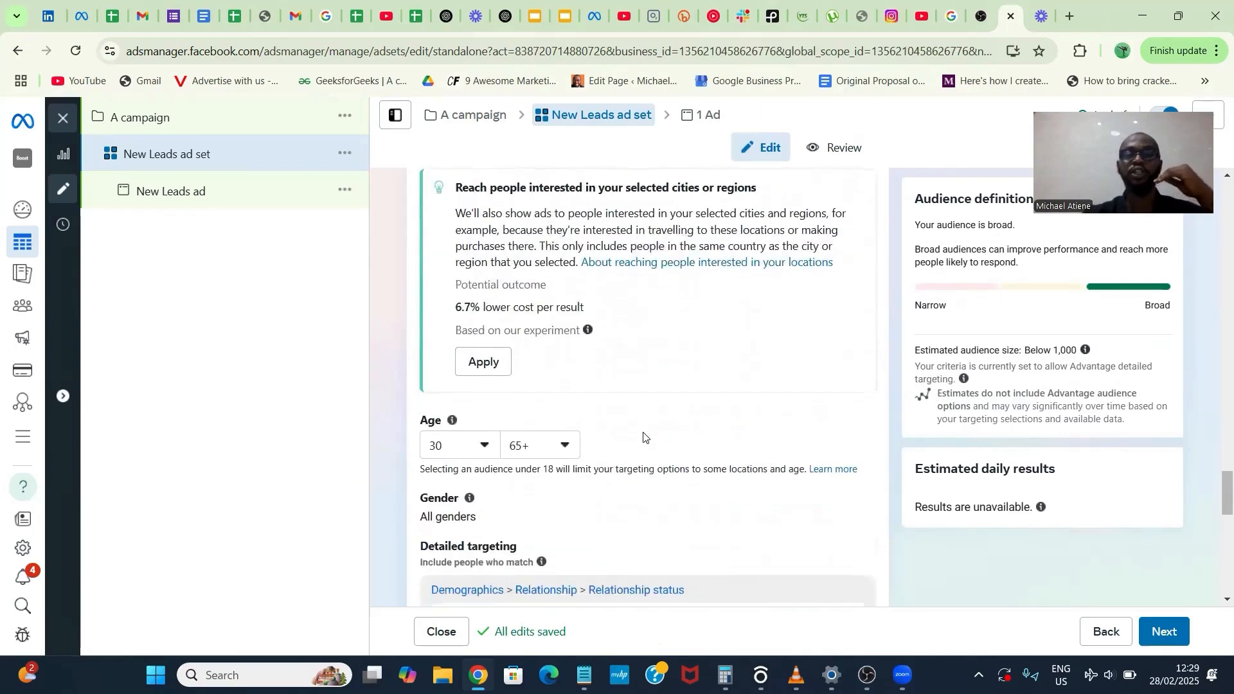
scroll(643, 436, "down", 3)
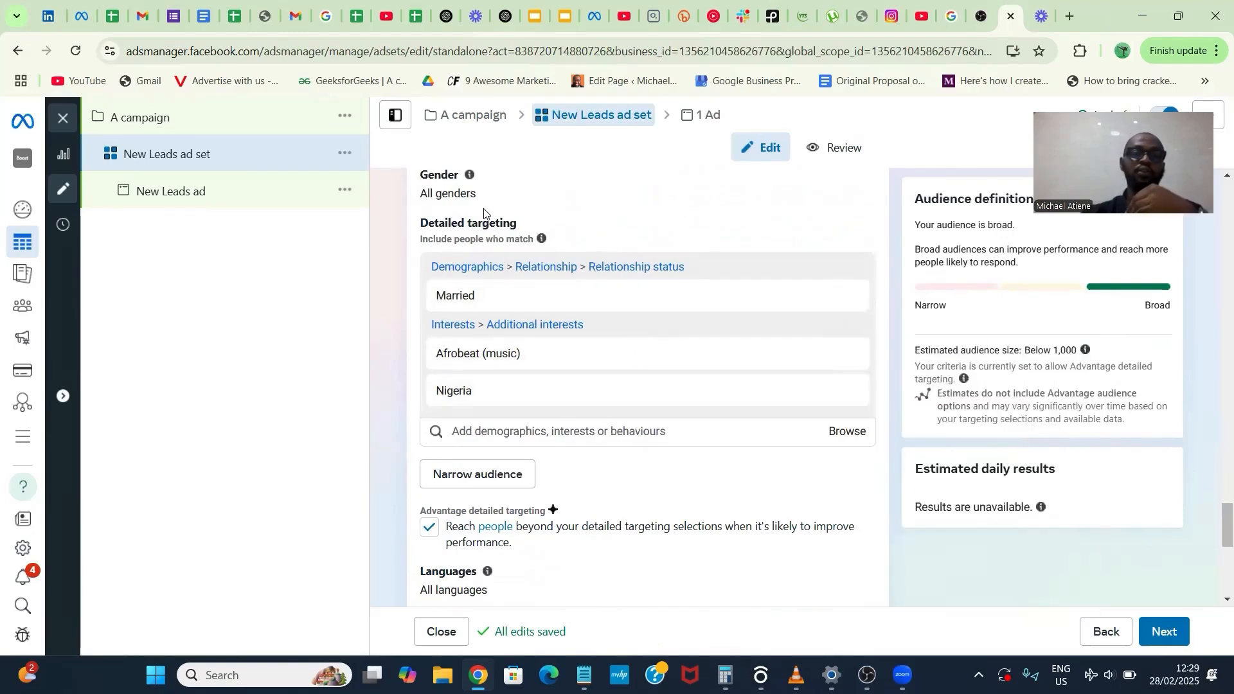
scroll(482, 213, "up", 2)
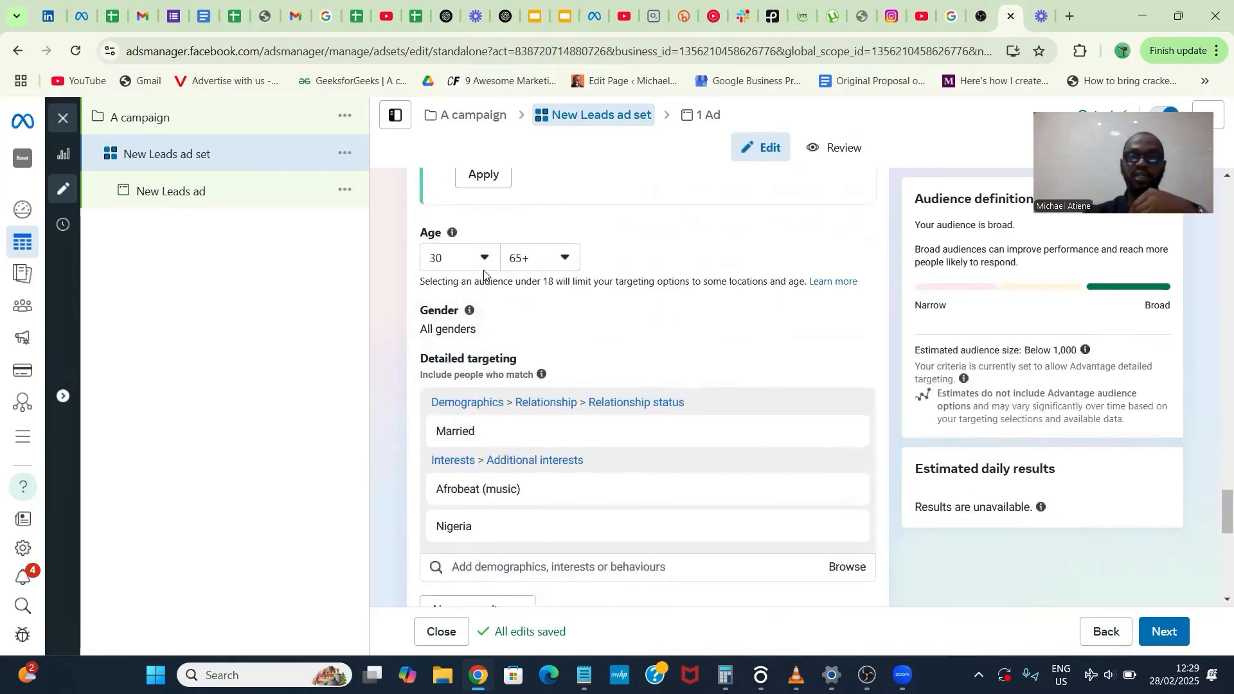
mouse_move(487, 319)
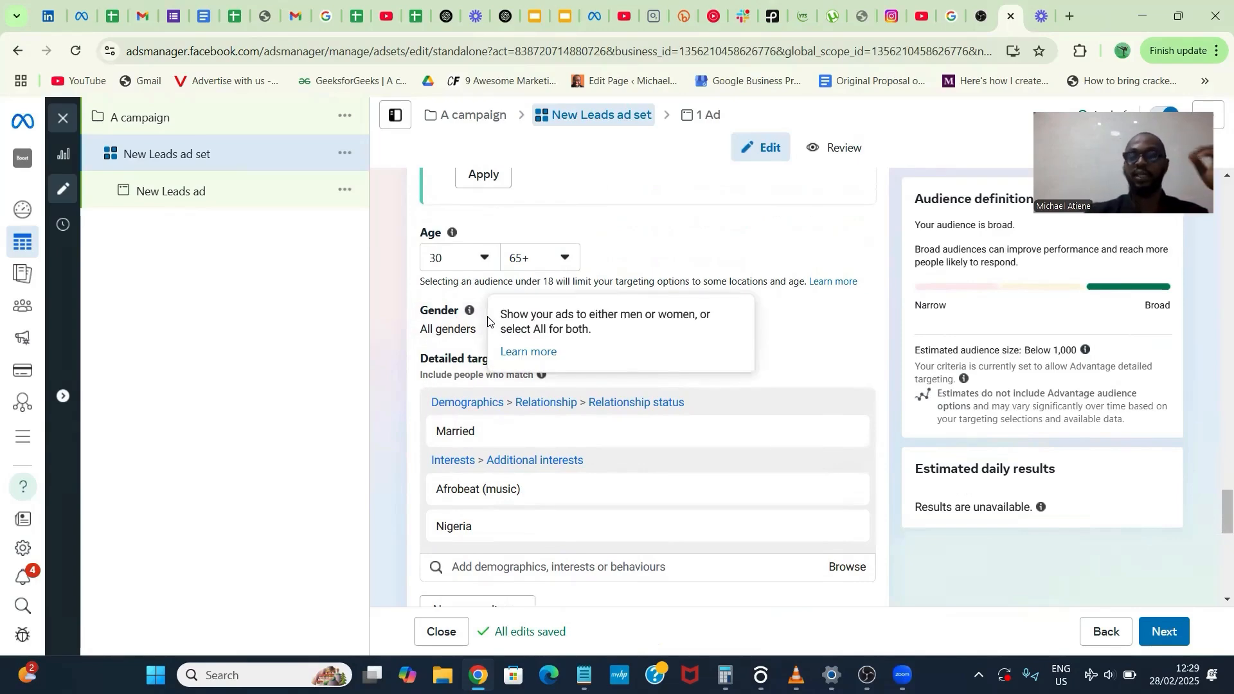
scroll(621, 536, "down", 6)
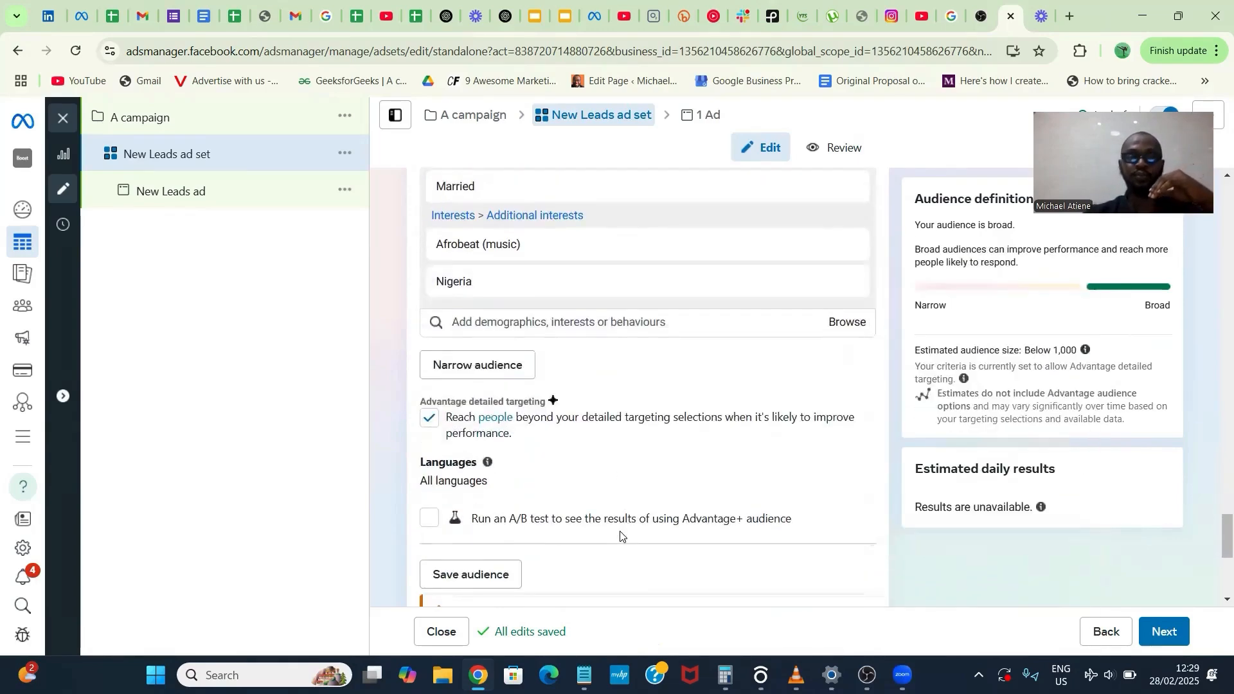
scroll(621, 537, "down", 2)
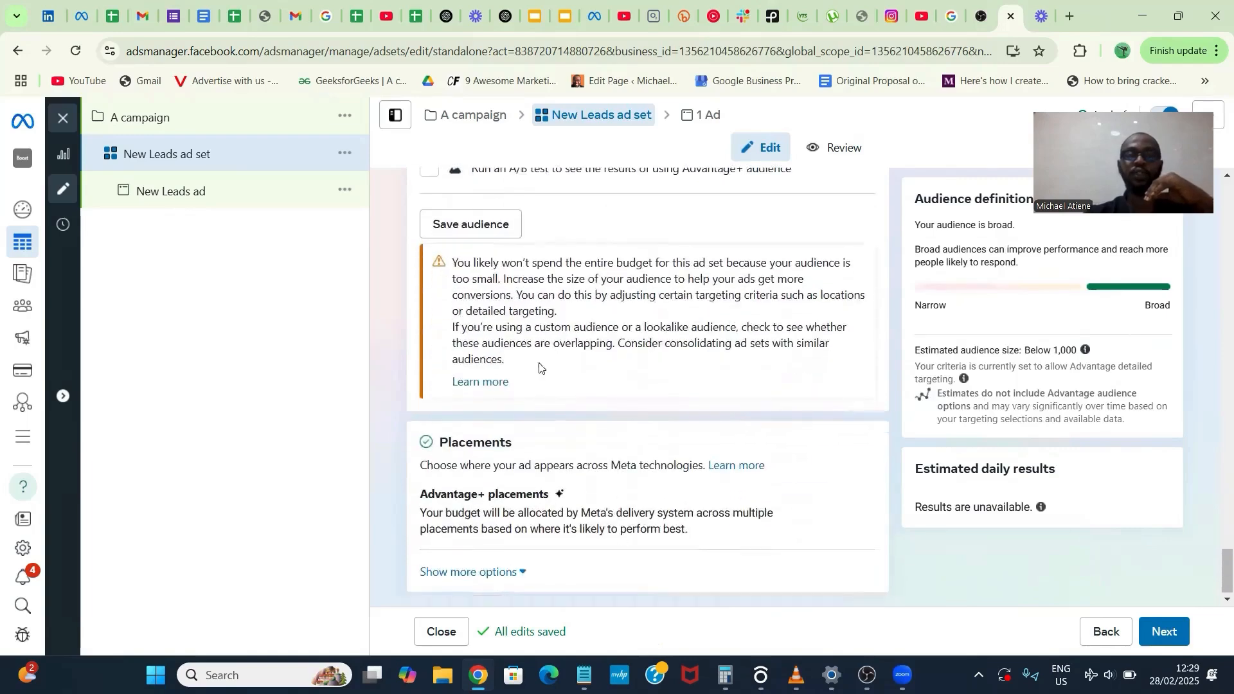
left_click(483, 237)
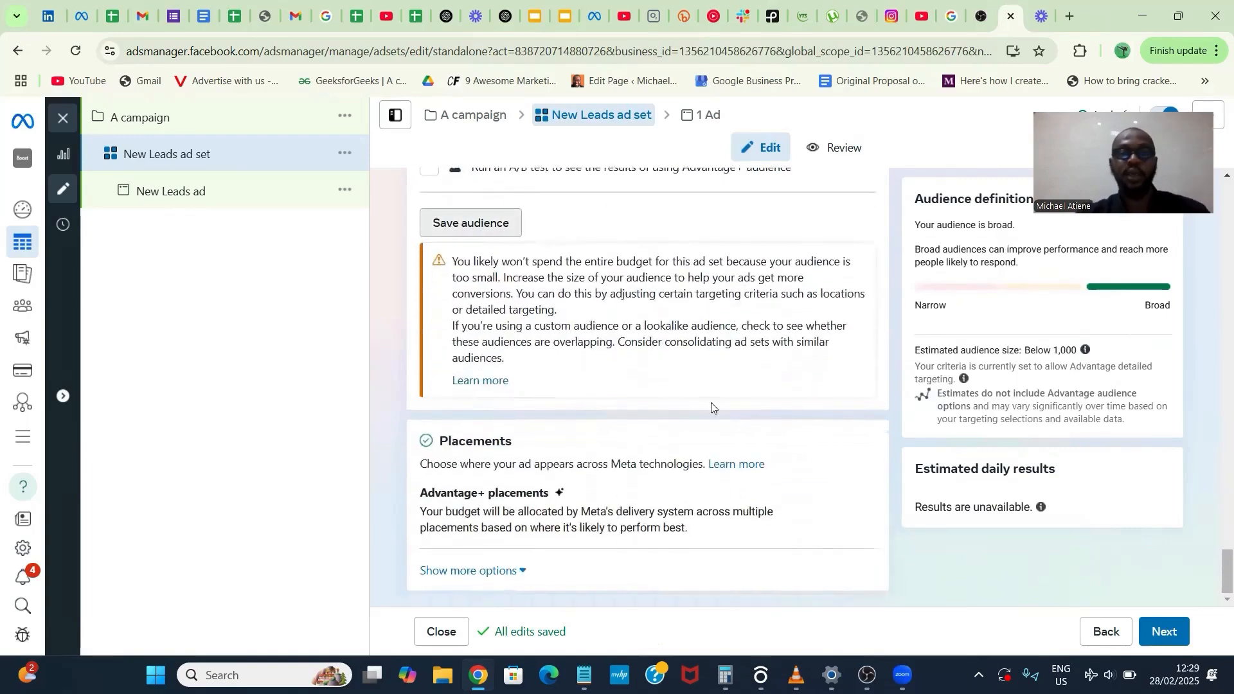
- Switch the ad set from Advantage+ placements to manual placements
left_click(849, 497)
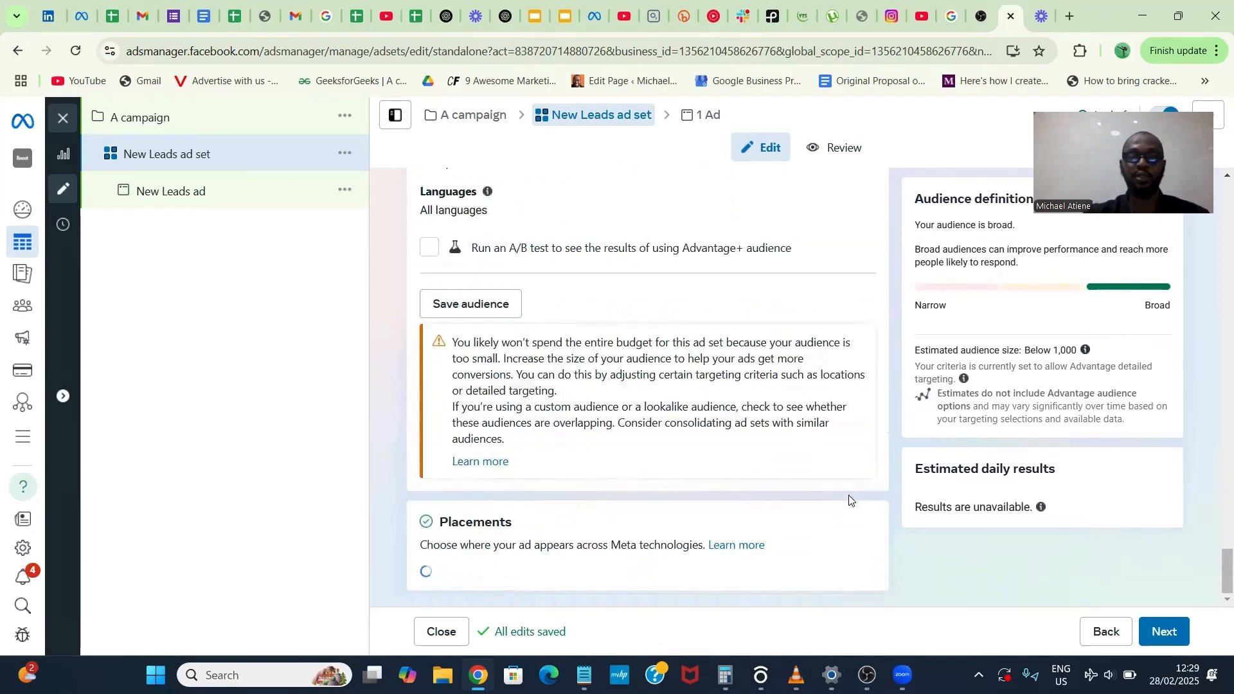
scroll(596, 507, "down", 1)
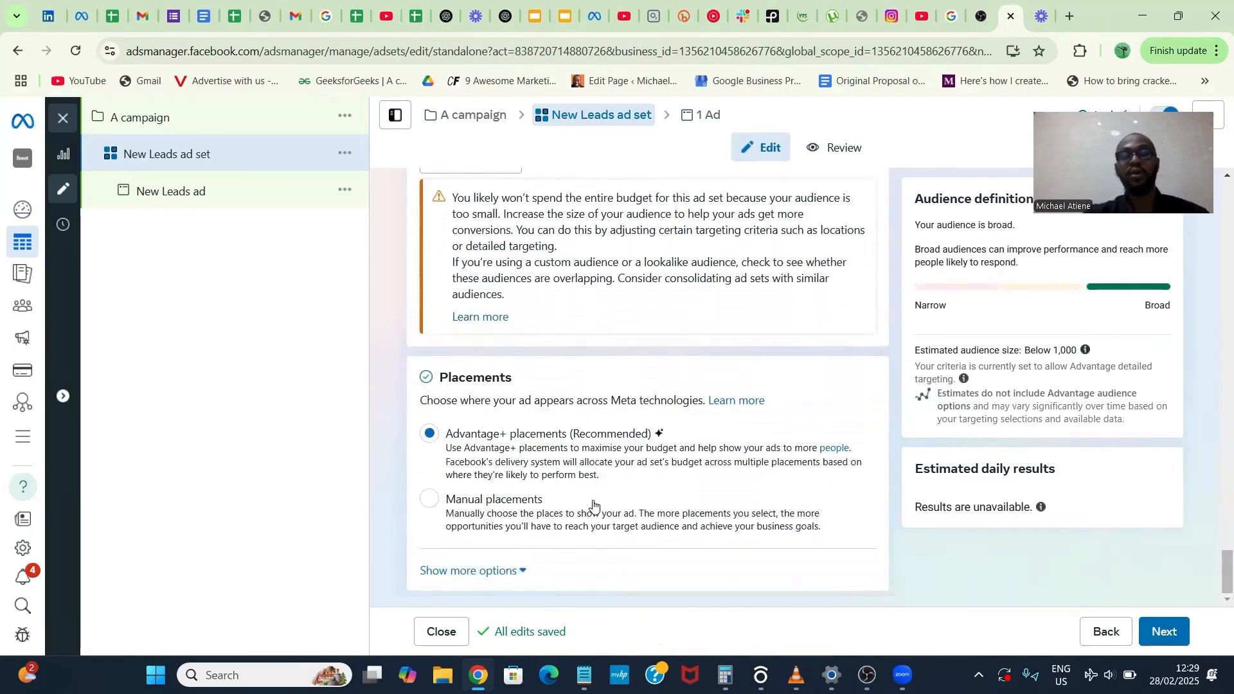
left_click(510, 495)
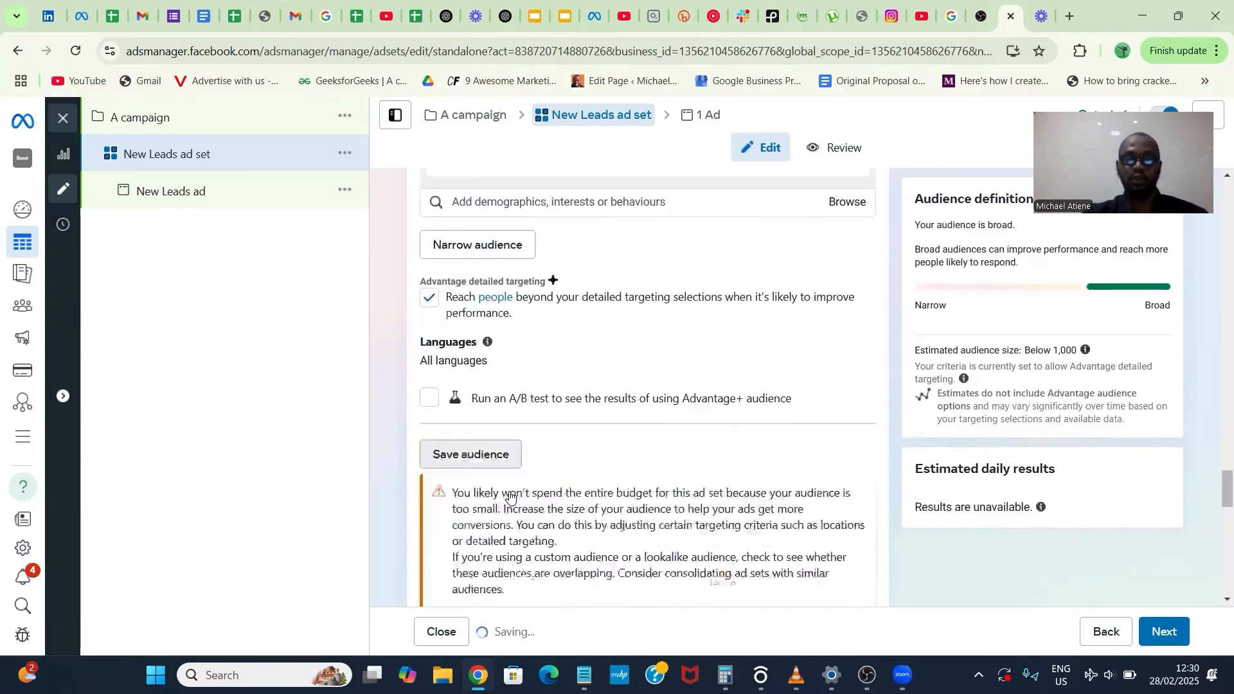
- Exclude Audience Network and Instagram from the ad set's placement platforms
scroll(510, 492, "down", 3)
scroll(510, 496, "down", 3)
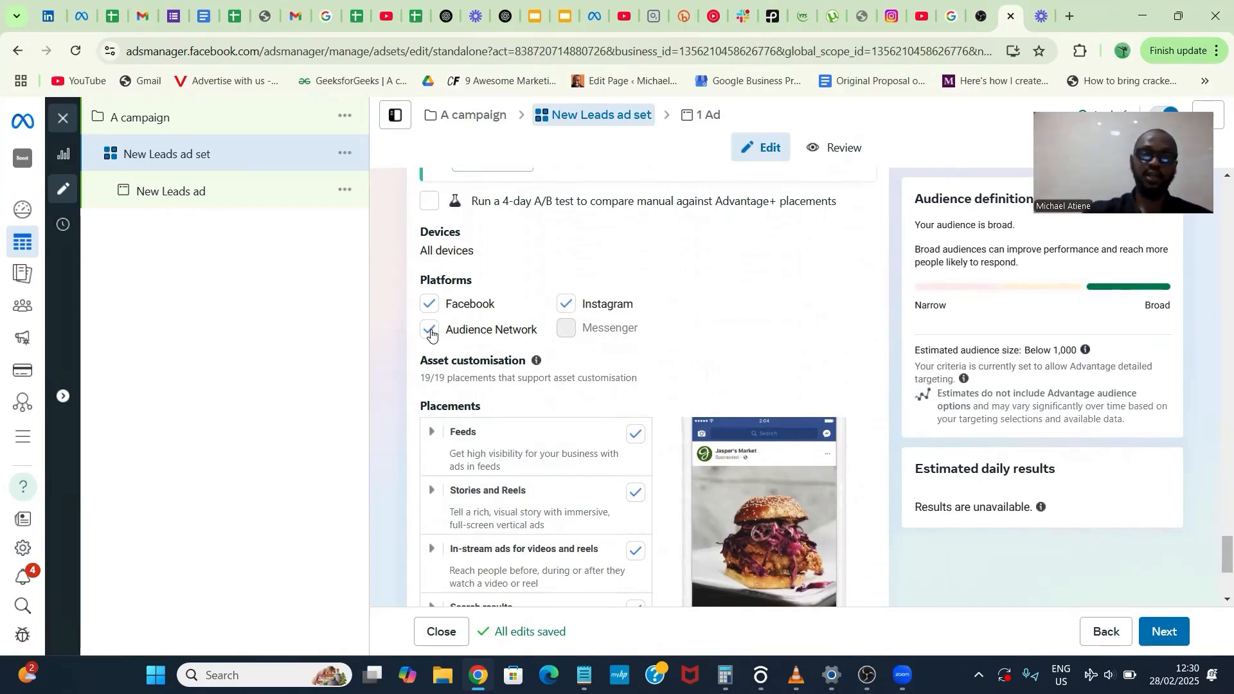
left_click(429, 330)
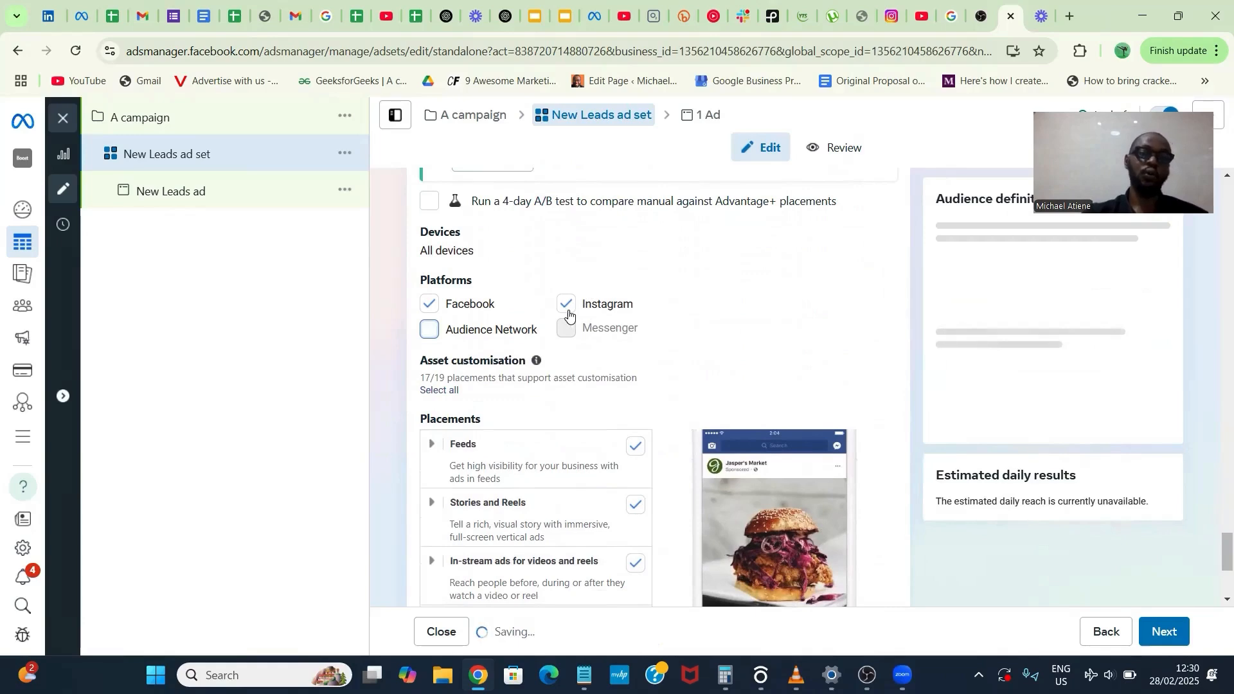
left_click(566, 305)
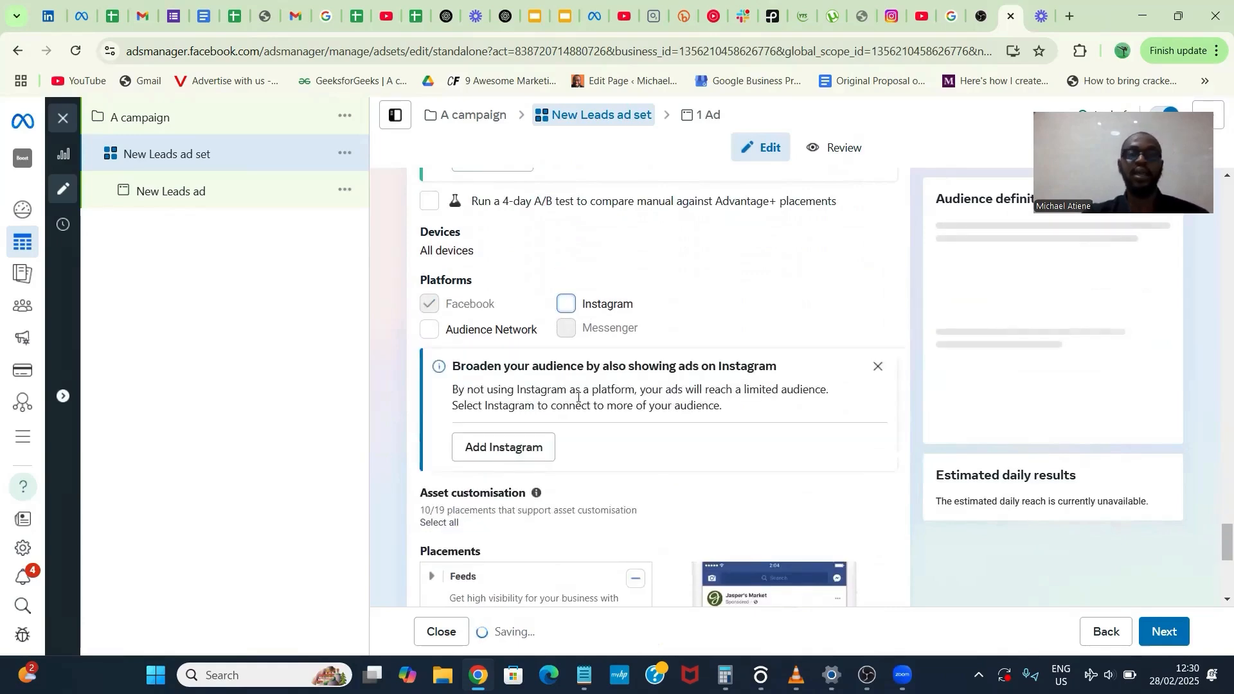
- Exclude Facebook Marketplace from the ad set's feed placements and proceed to the ad level
scroll(581, 418, "down", 5)
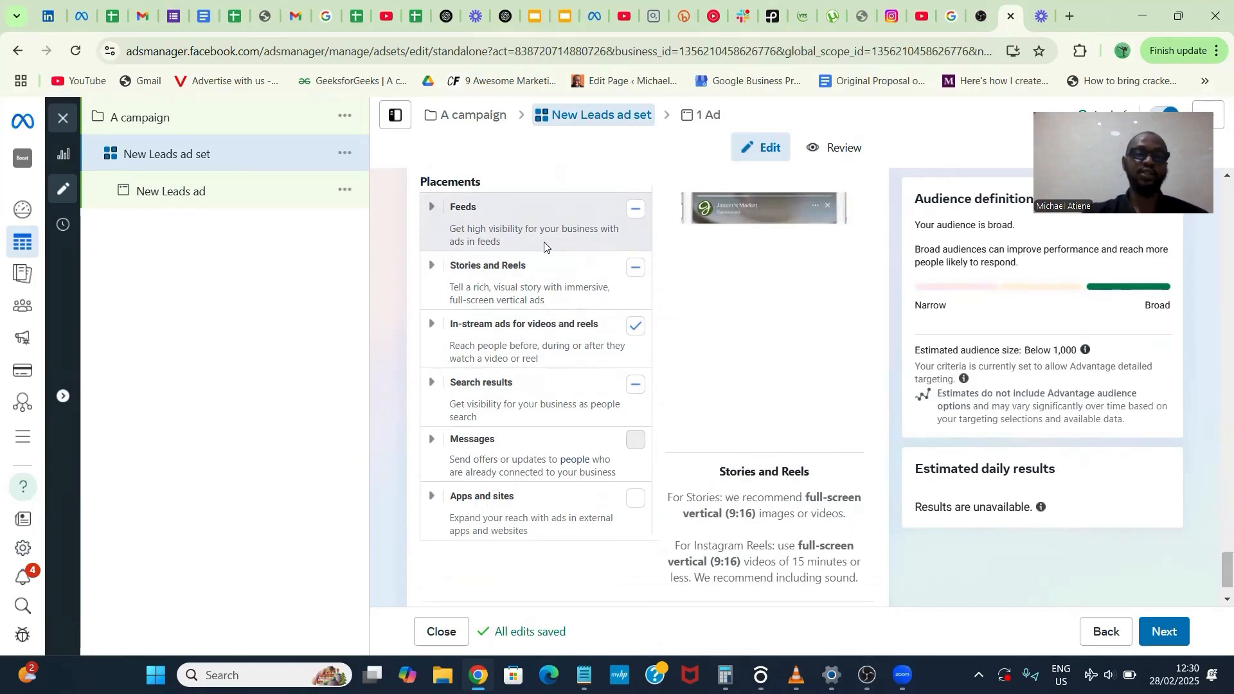
left_click(432, 219)
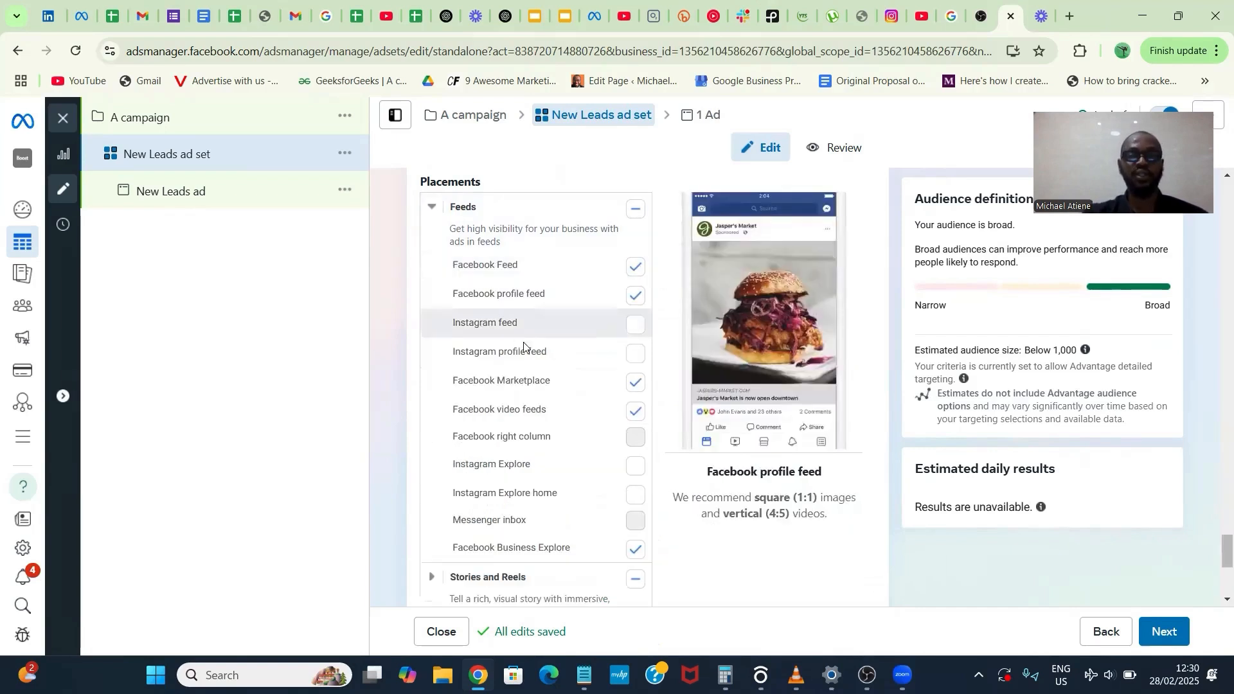
left_click(634, 384)
scroll(633, 385, "down", 3)
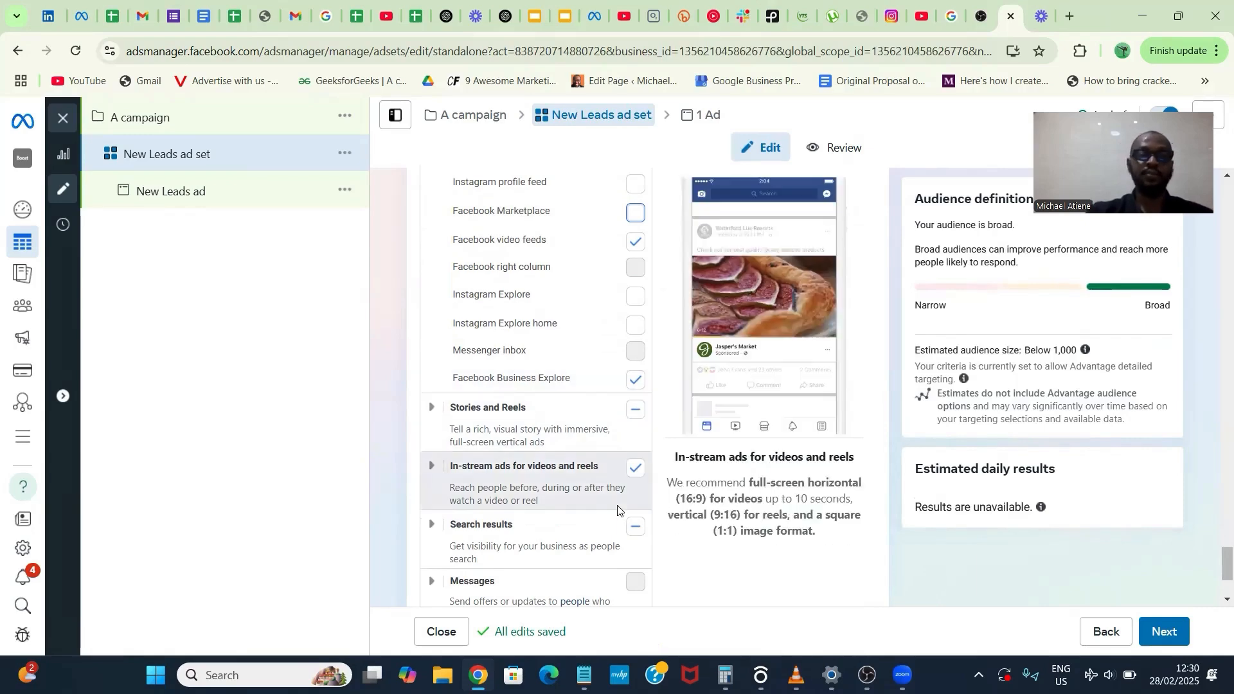
scroll(618, 489, "down", 3)
scroll(617, 505, "up", 3)
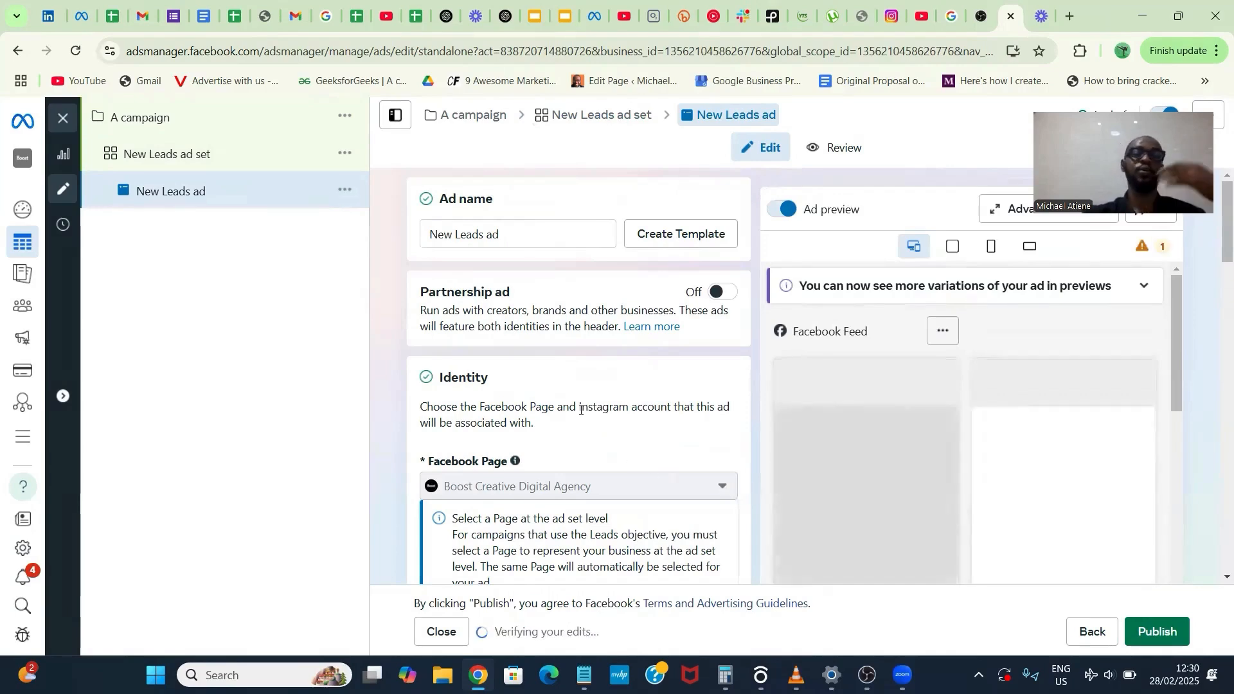
- Review the ad's identity, Instagram placement, ad setup and format options
scroll(581, 410, "down", 5)
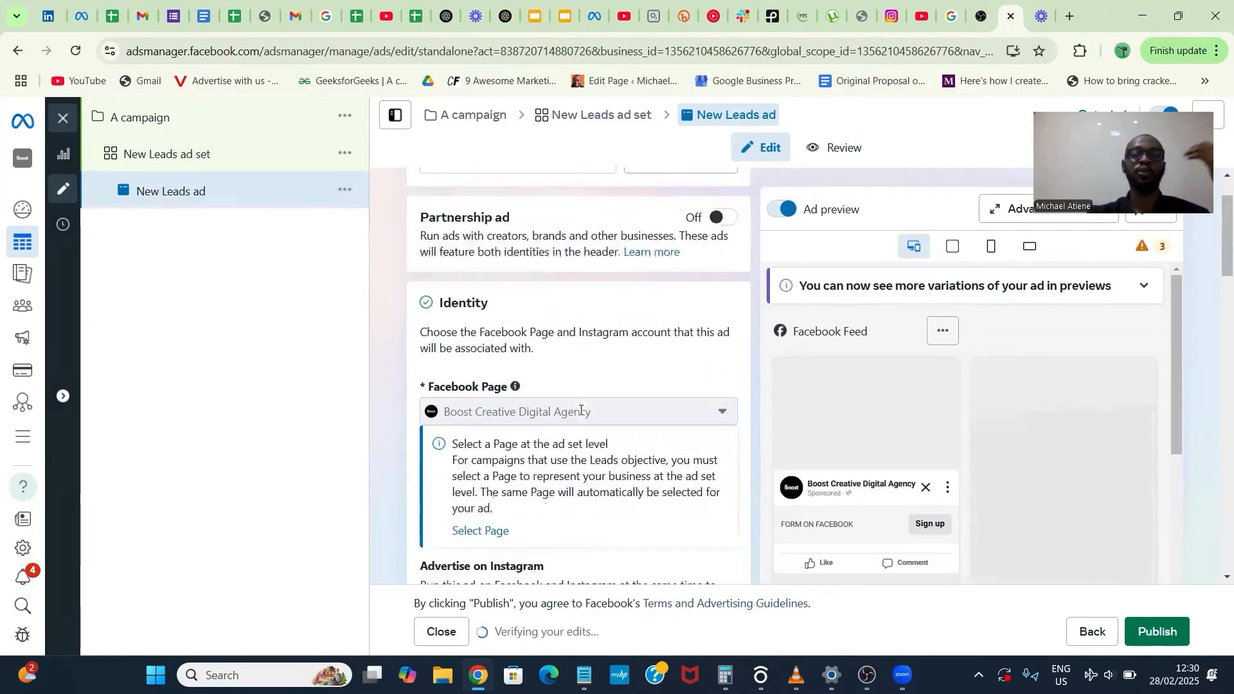
scroll(580, 410, "down", 2)
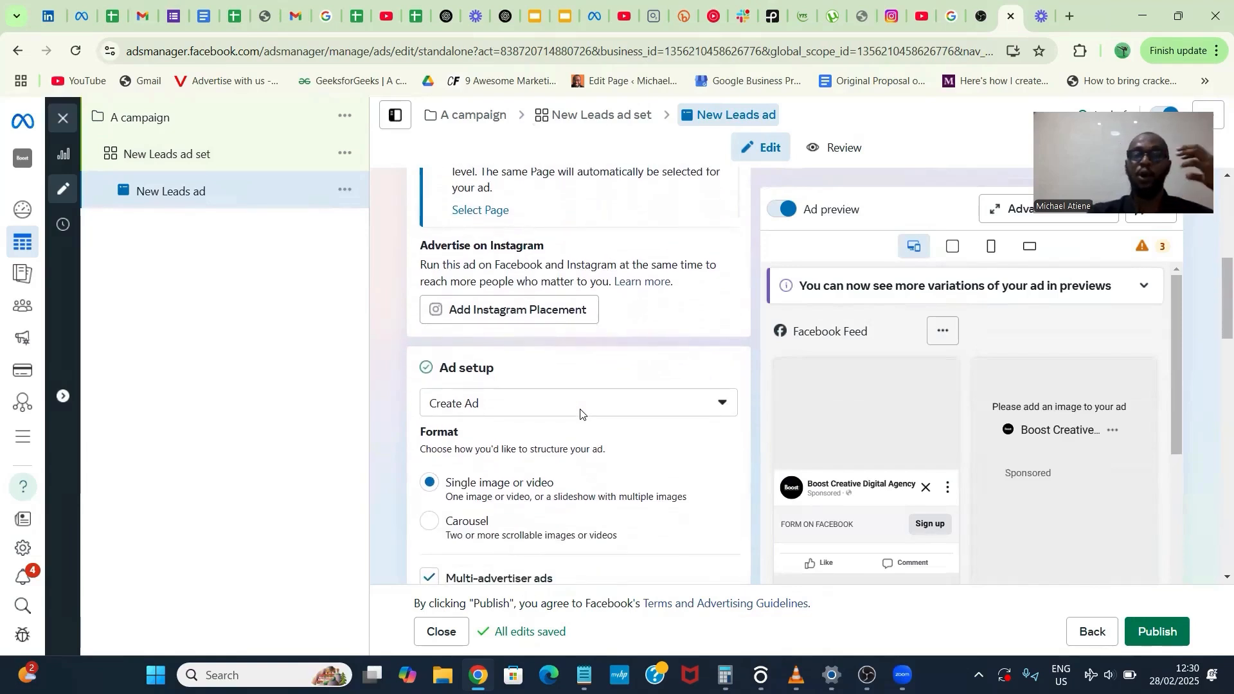
scroll(580, 412, "down", 1)
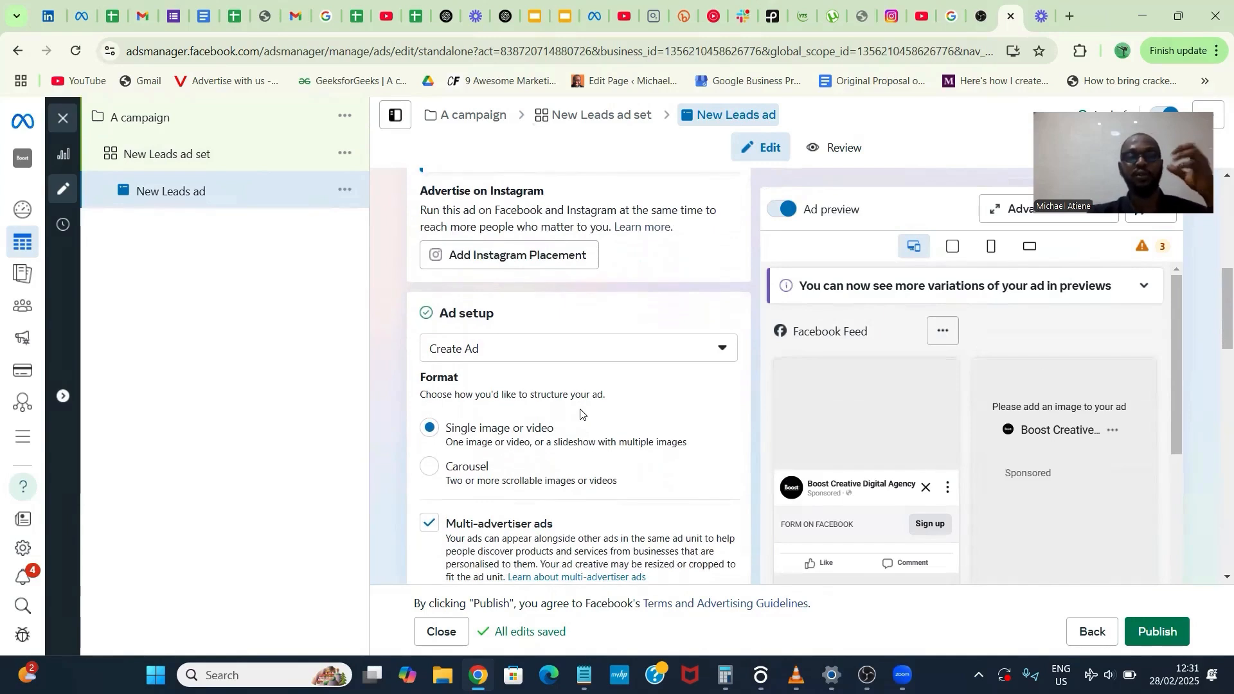
scroll(581, 412, "down", 1)
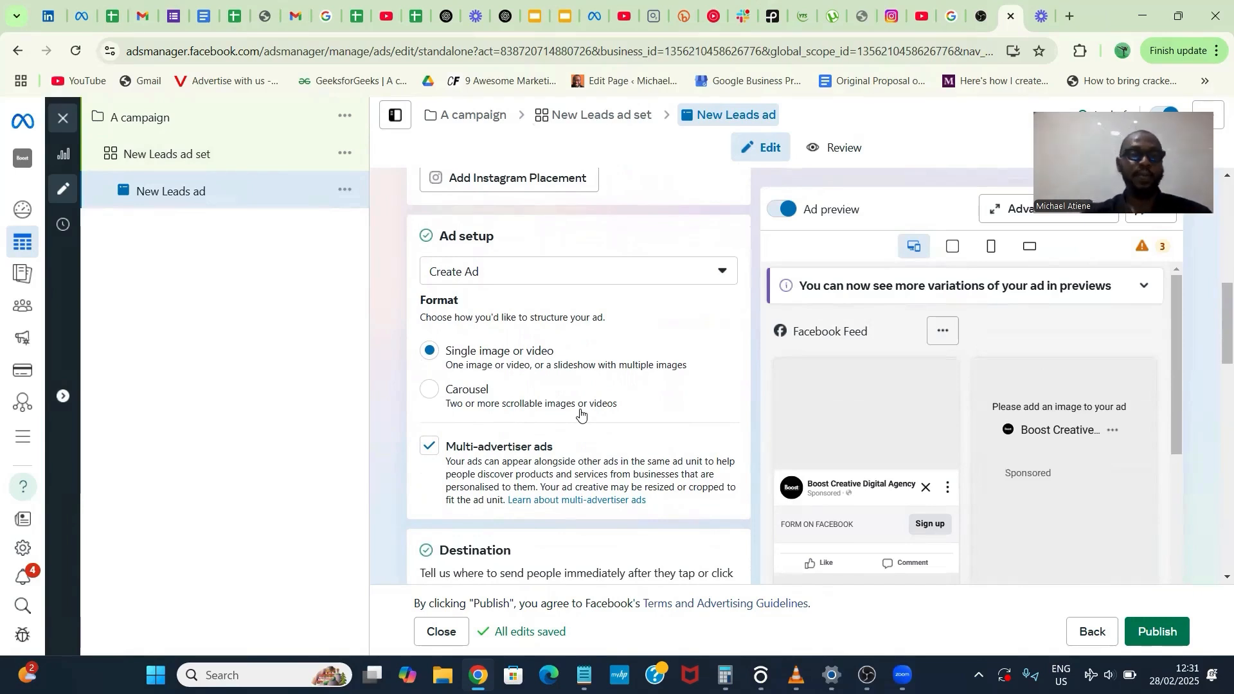
scroll(580, 415, "up", 2)
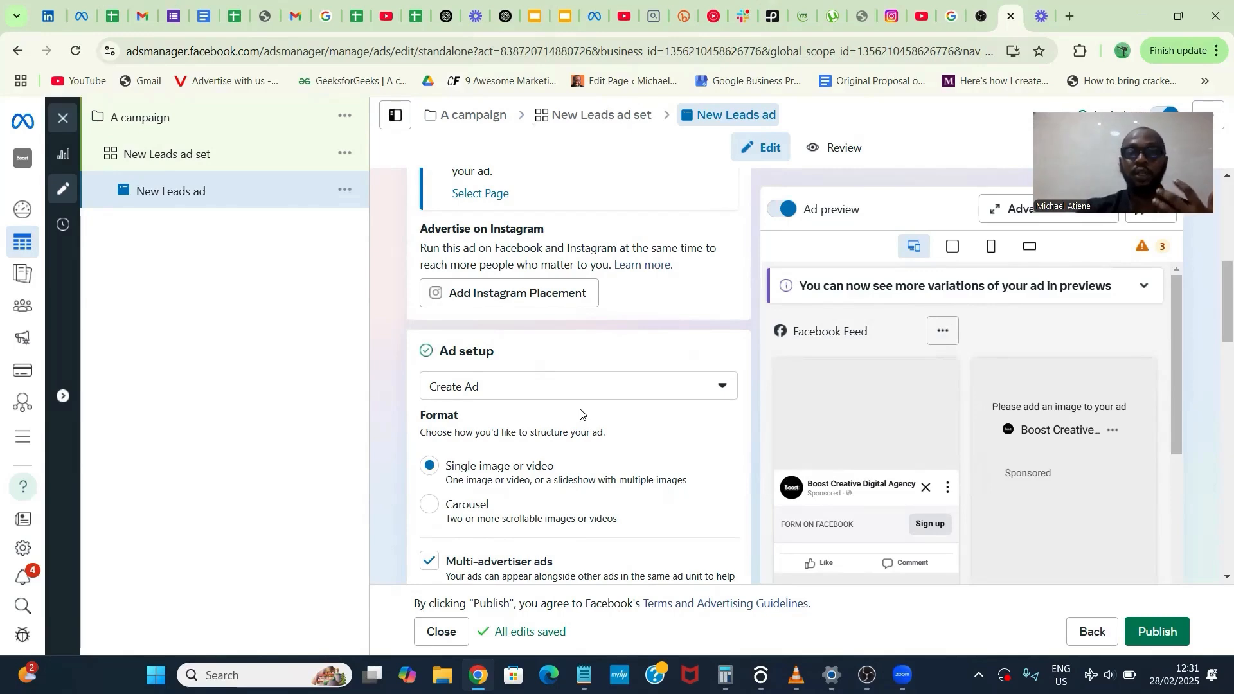
scroll(581, 412, "down", 3)
scroll(580, 413, "up", 5)
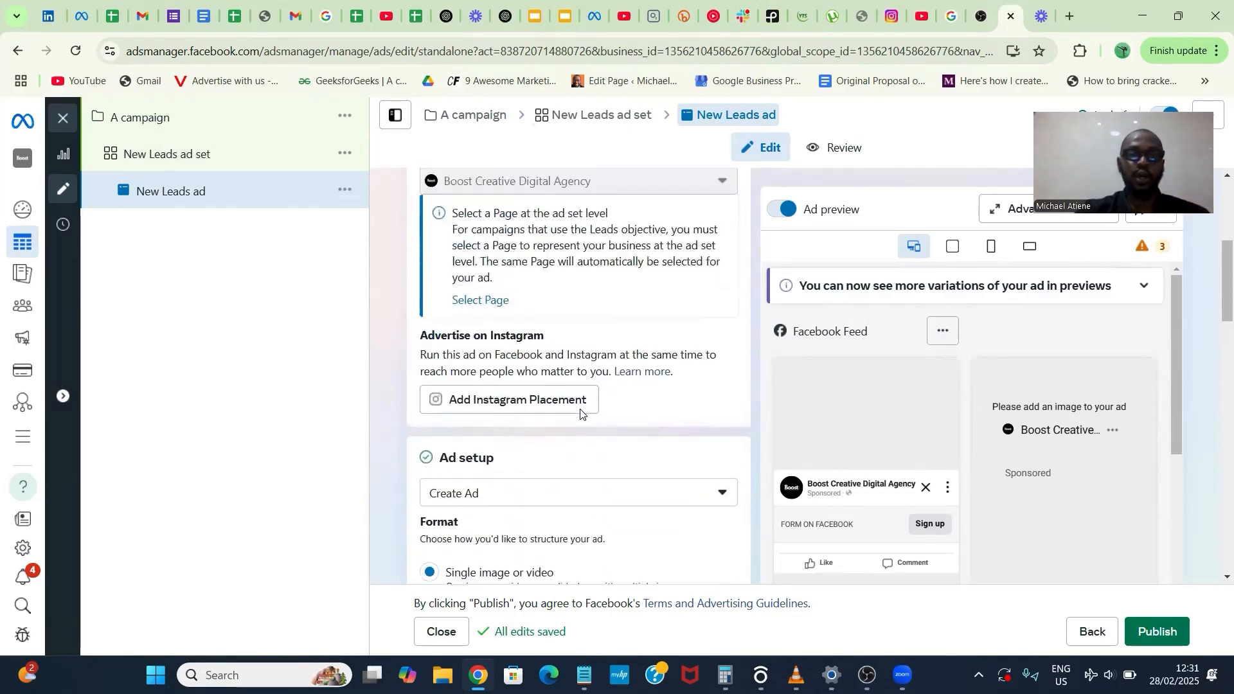
scroll(581, 412, "up", 2)
scroll(580, 492, "down", 4)
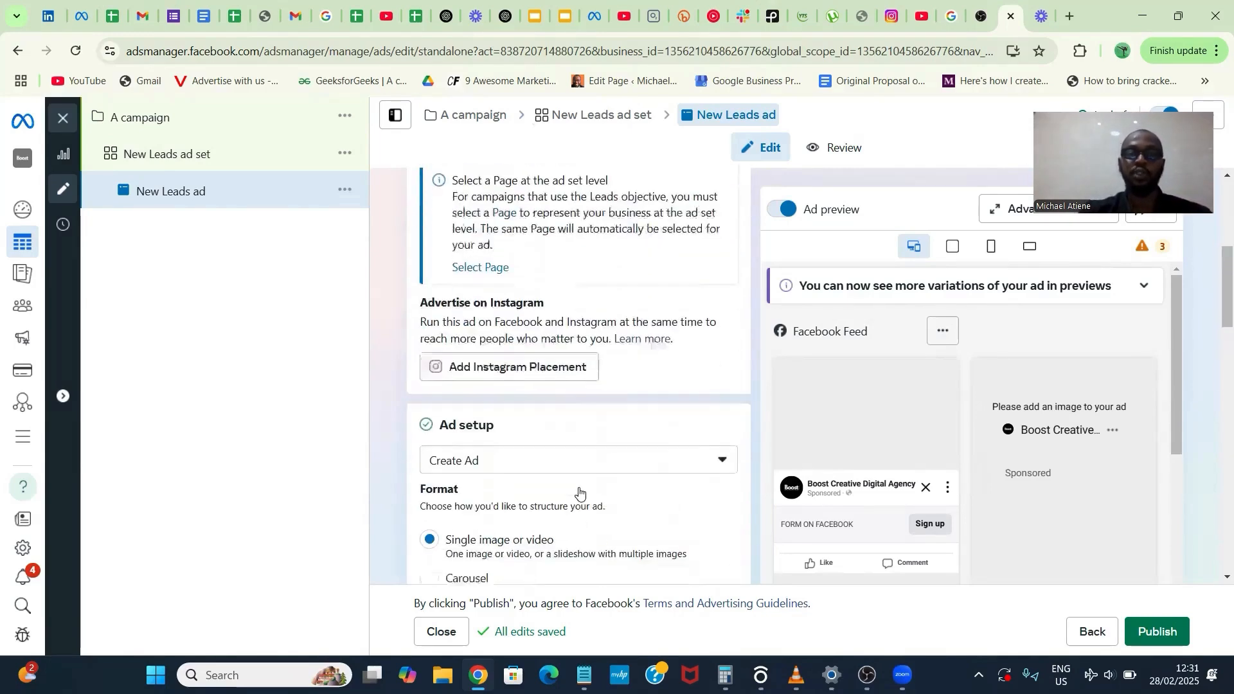
- Switch the ad setup to use an existing post and select the Facebook reel "Comment Fix" to get my Ad Setup Checklist from 13 Feb 2025
left_click(582, 357)
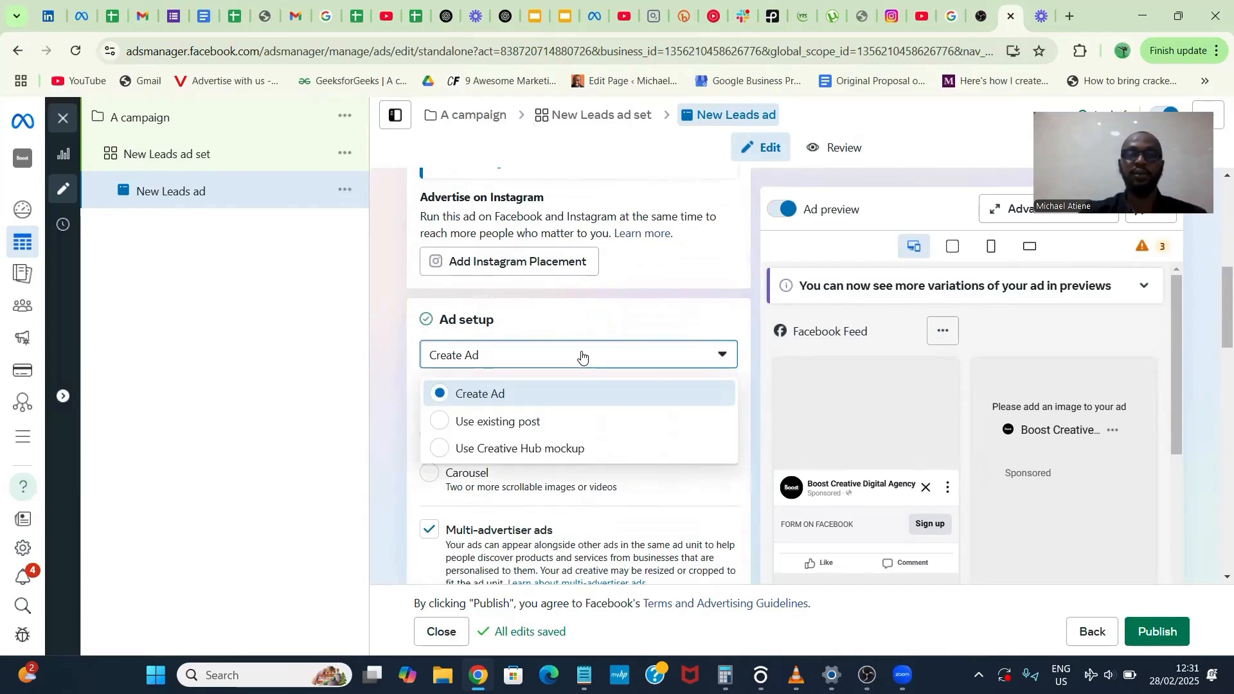
left_click(568, 422)
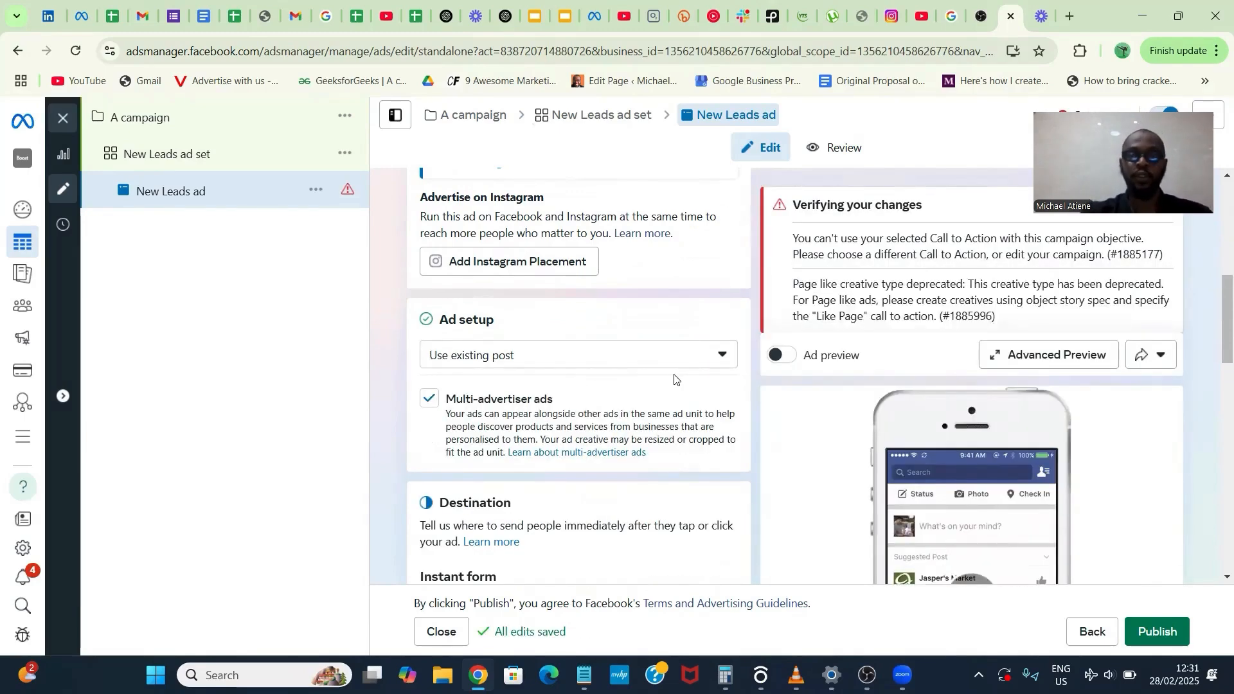
scroll(674, 379, "down", 5)
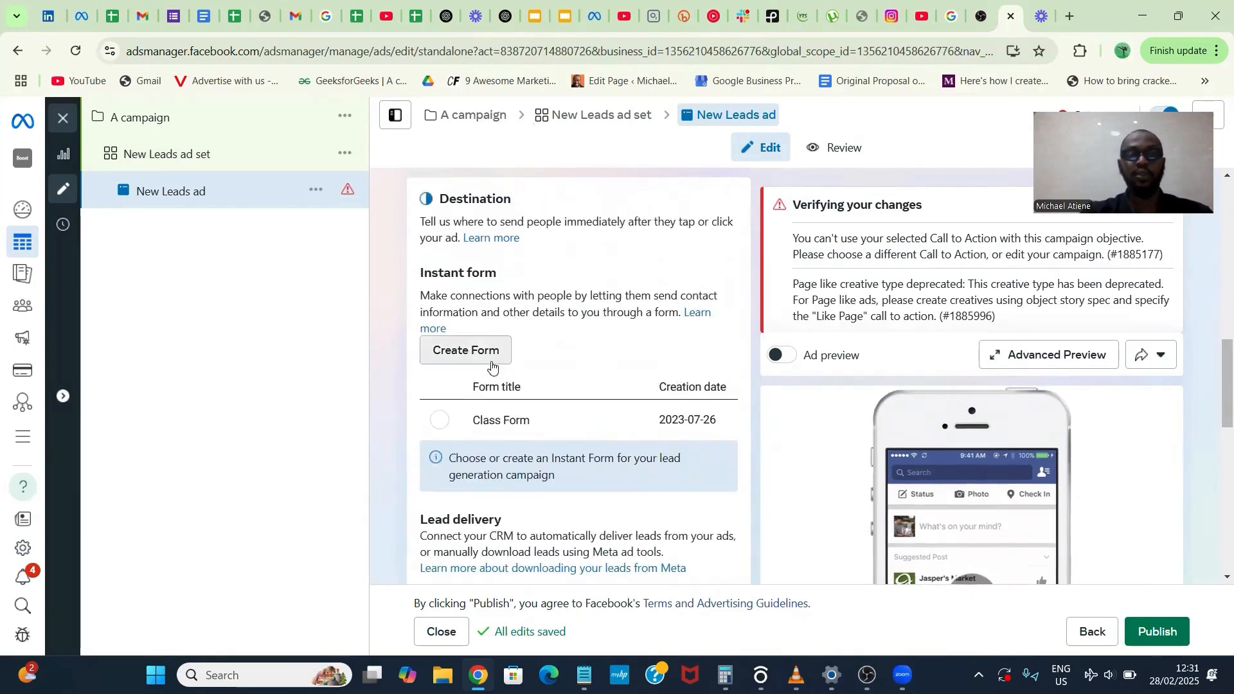
scroll(494, 326, "down", 5)
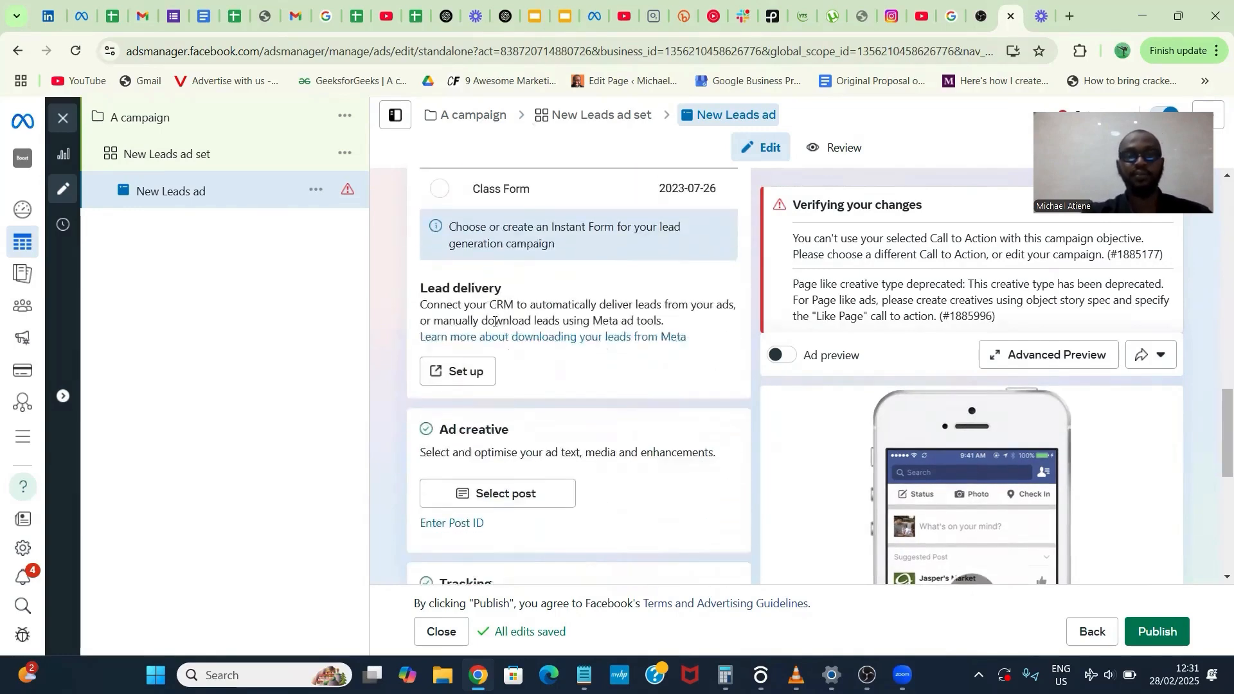
left_click(502, 404)
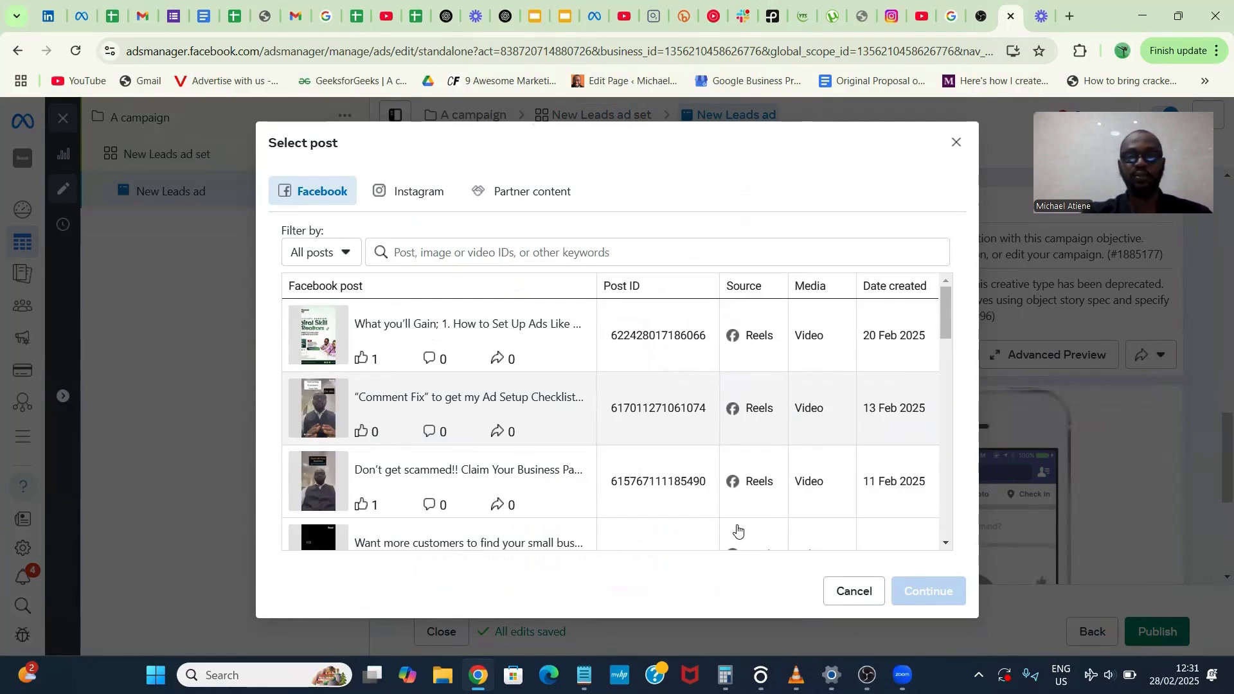
left_click(370, 415)
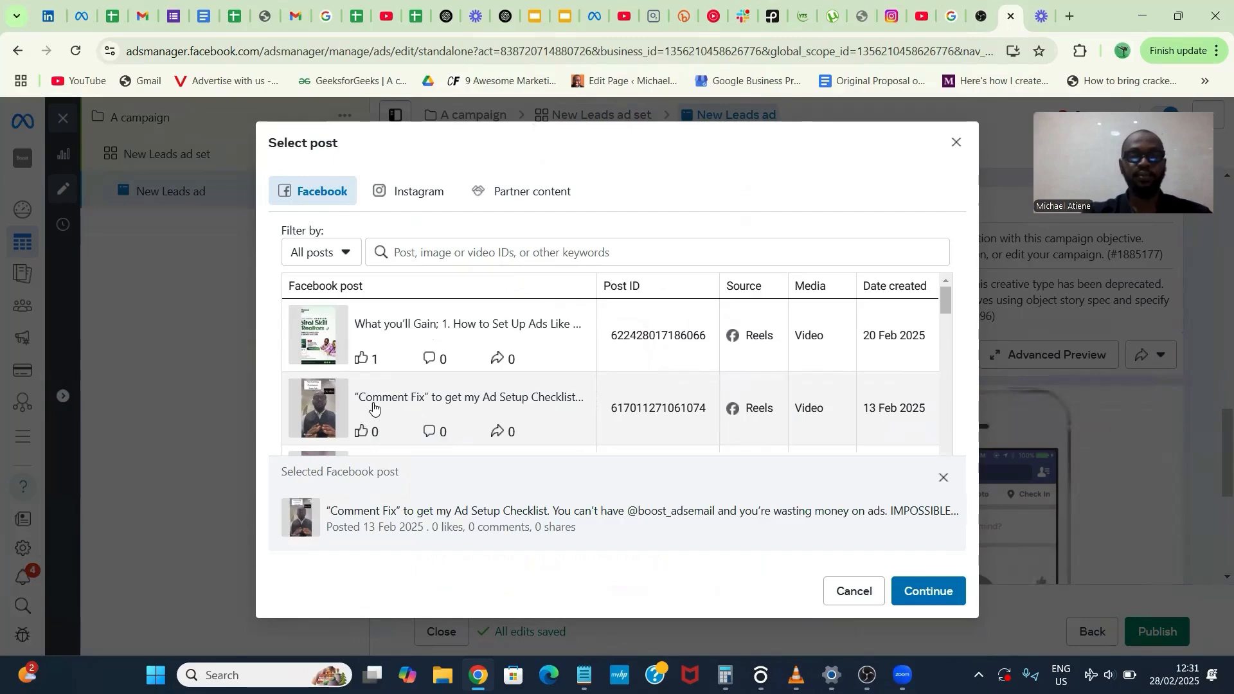
left_click(928, 591)
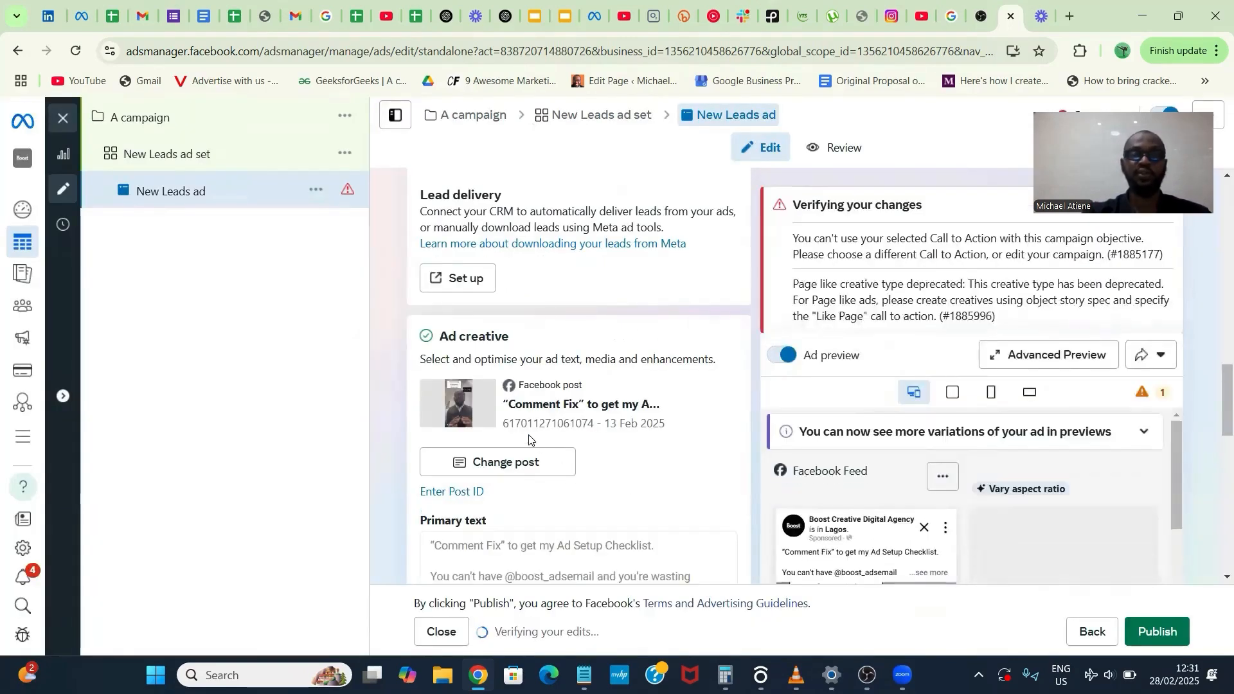
- Browse the available Instagram and Facebook posts for the ad, keeping the "Comment Fix" reel selected
left_click(517, 462)
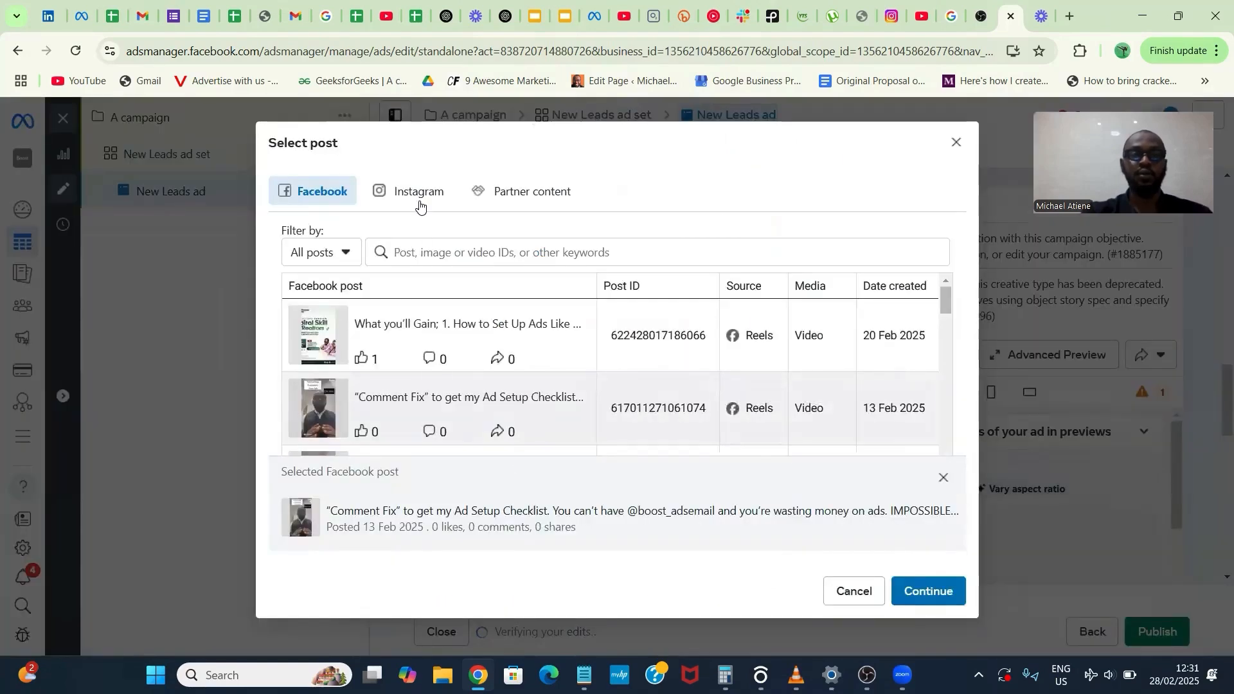
left_click(416, 192)
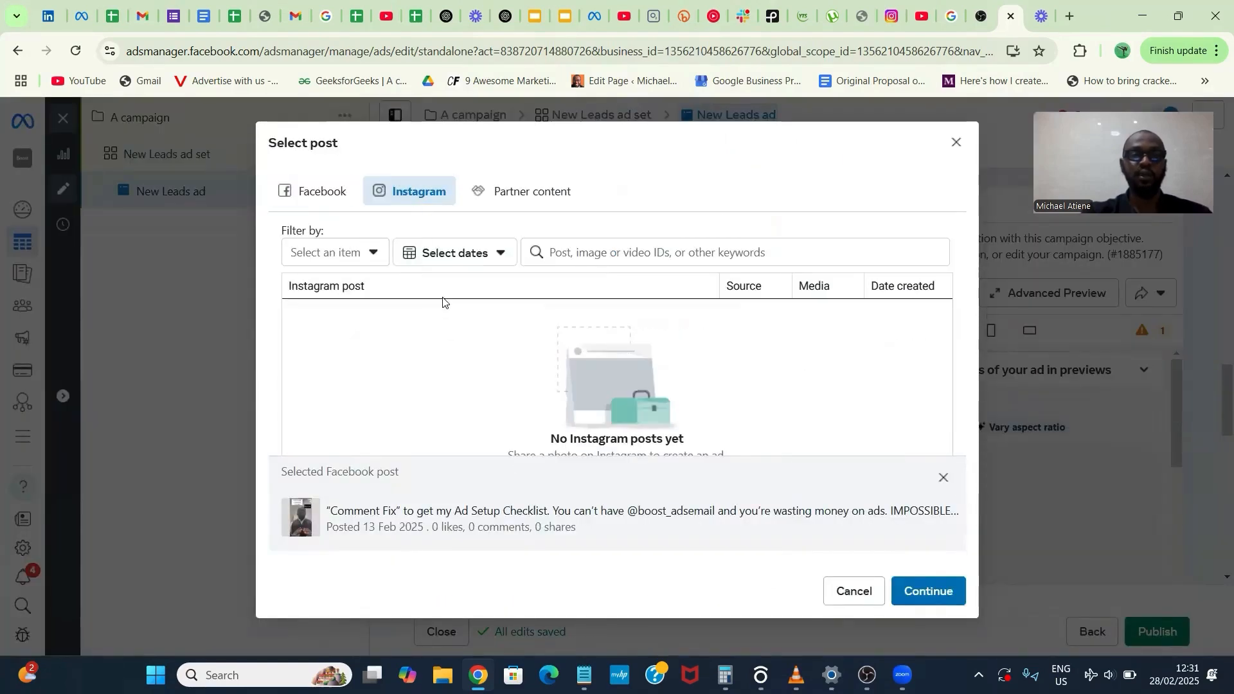
left_click(345, 205)
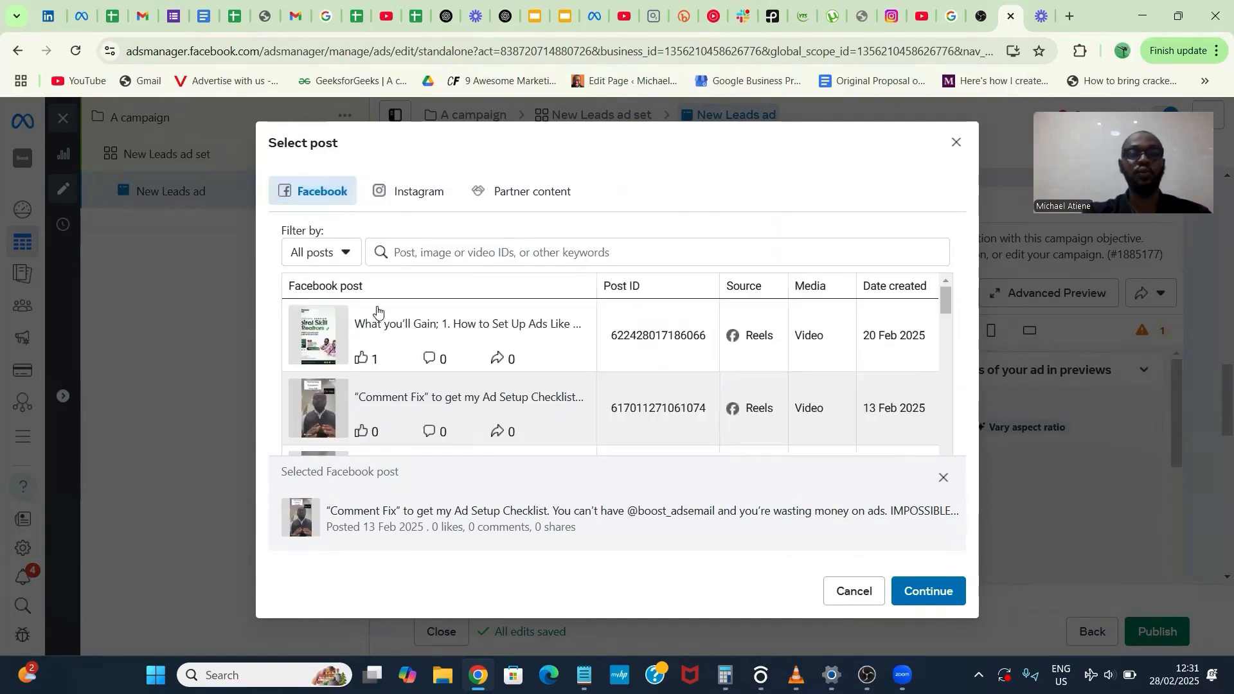
scroll(394, 399, "down", 3)
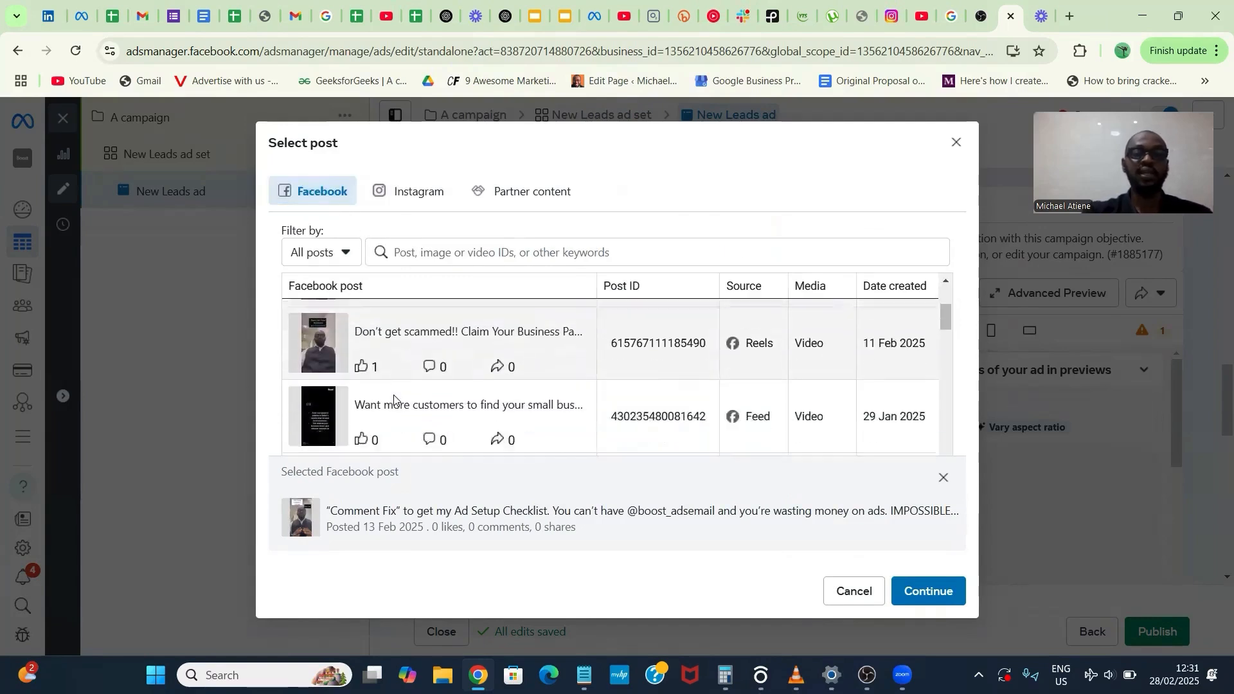
scroll(395, 400, "up", 3)
scroll(394, 399, "up", 1)
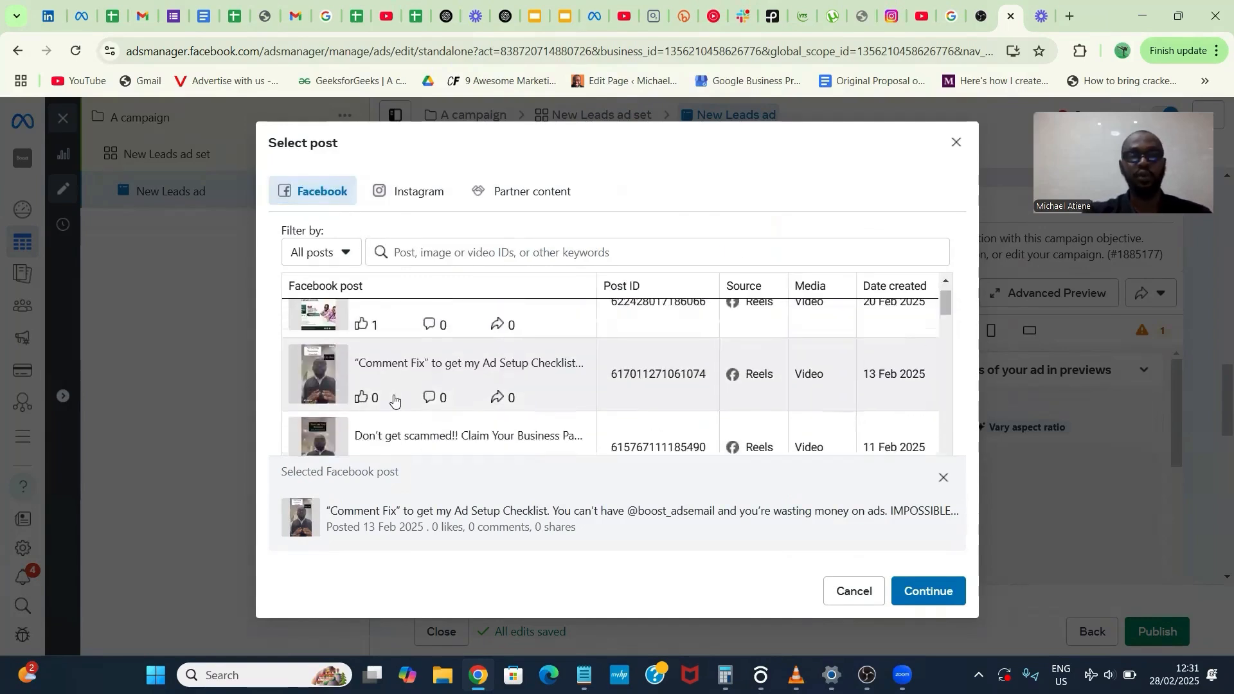
left_click(929, 591)
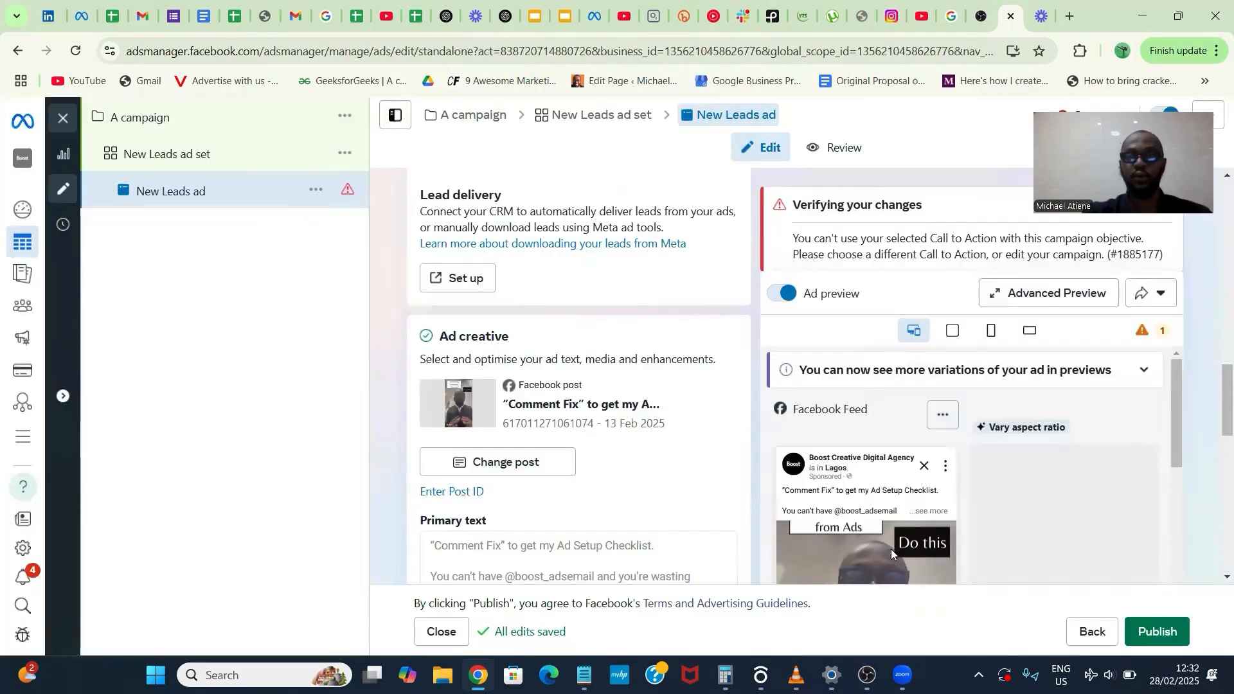
- Add a Get offer call to action to the selected post and update the post
scroll(638, 490, "down", 3)
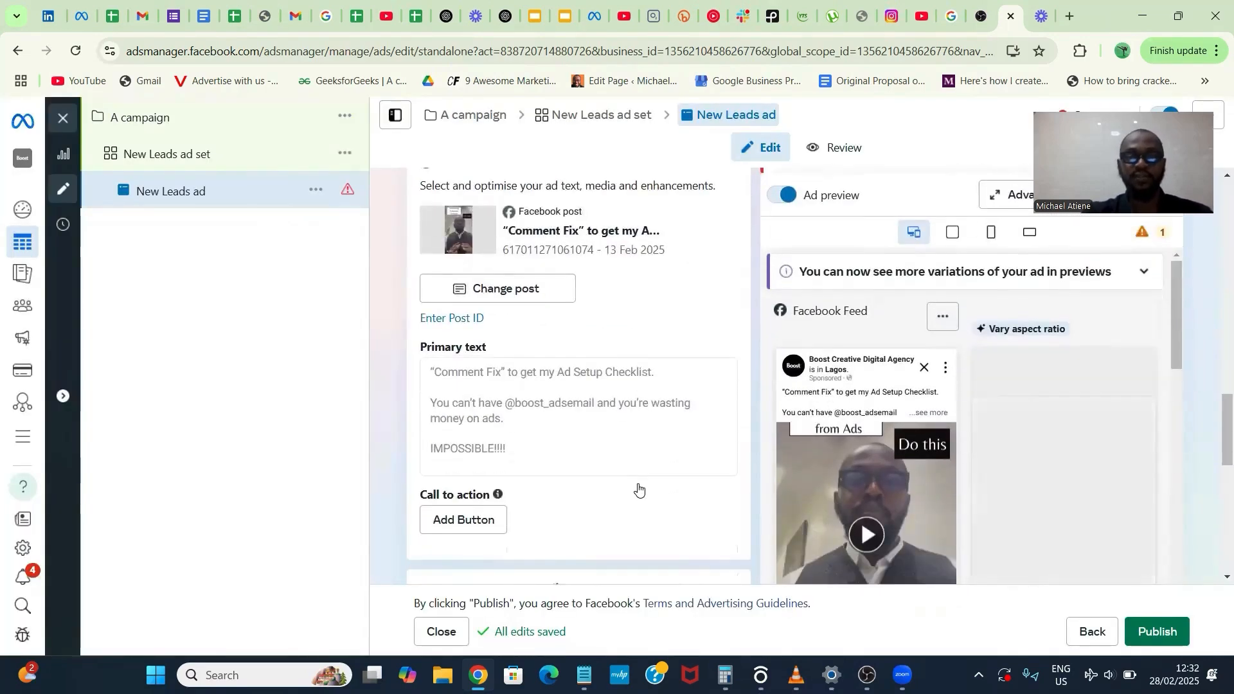
scroll(639, 490, "down", 3)
left_click(472, 348)
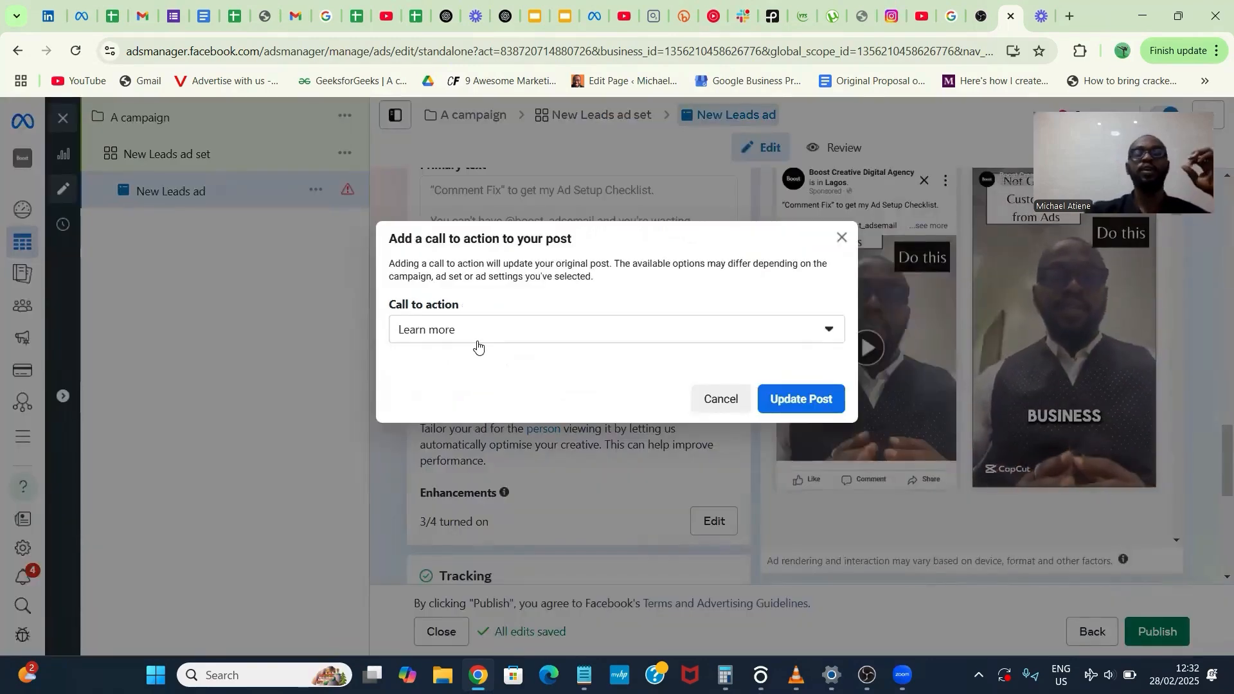
left_click(478, 347)
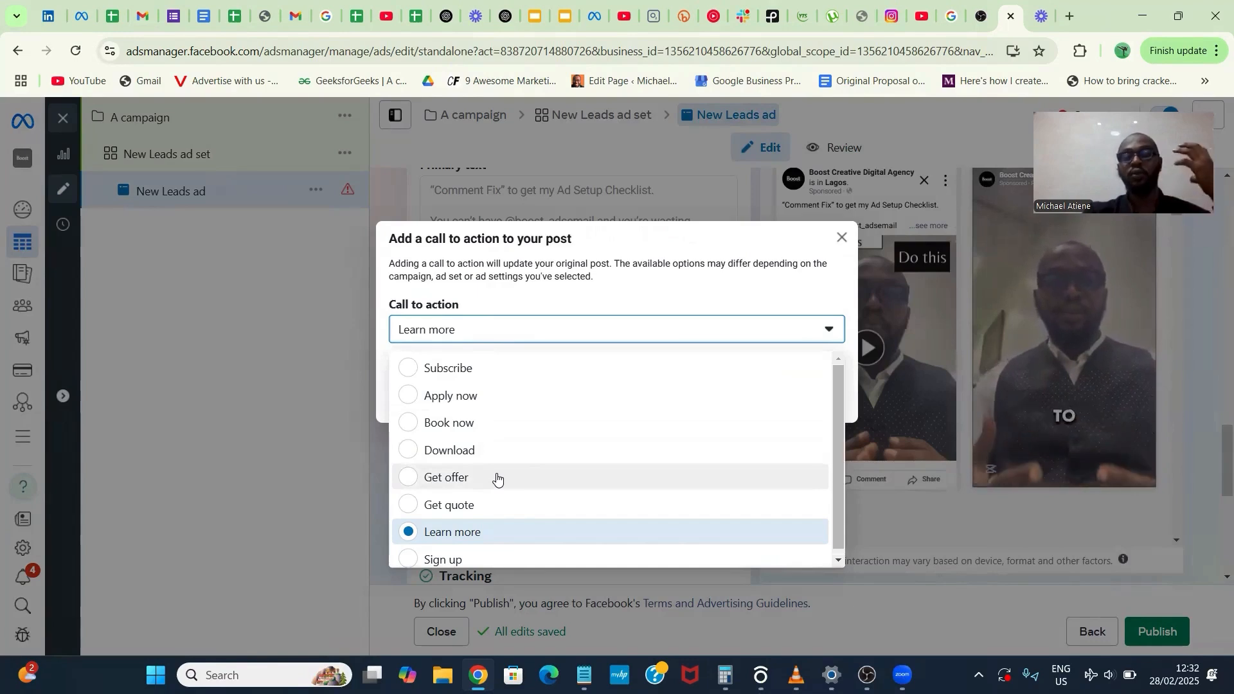
scroll(497, 478, "down", 1)
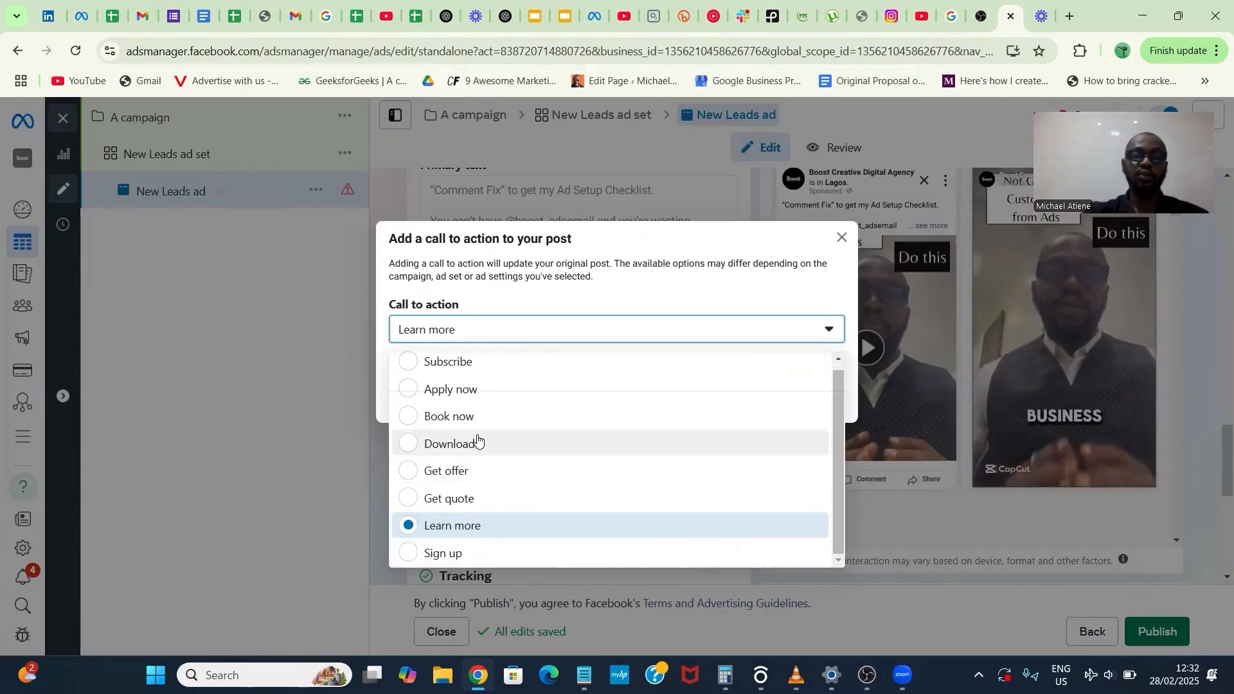
scroll(480, 389, "up", 1)
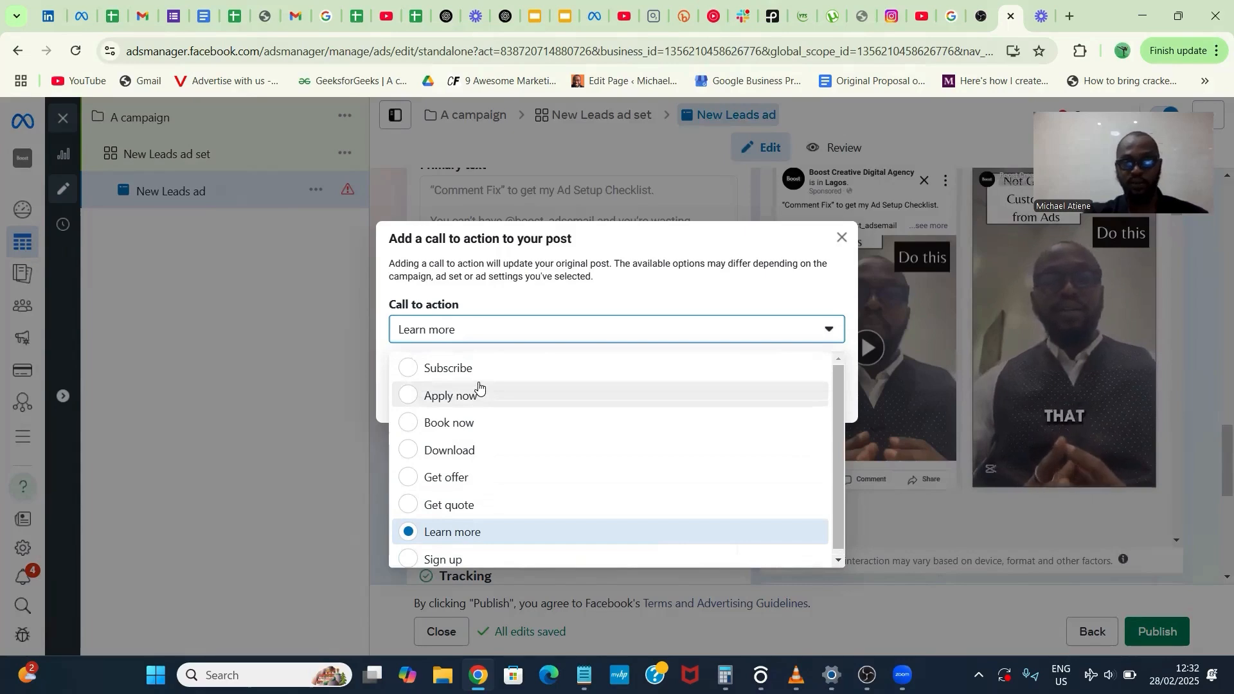
scroll(479, 387, "down", 1)
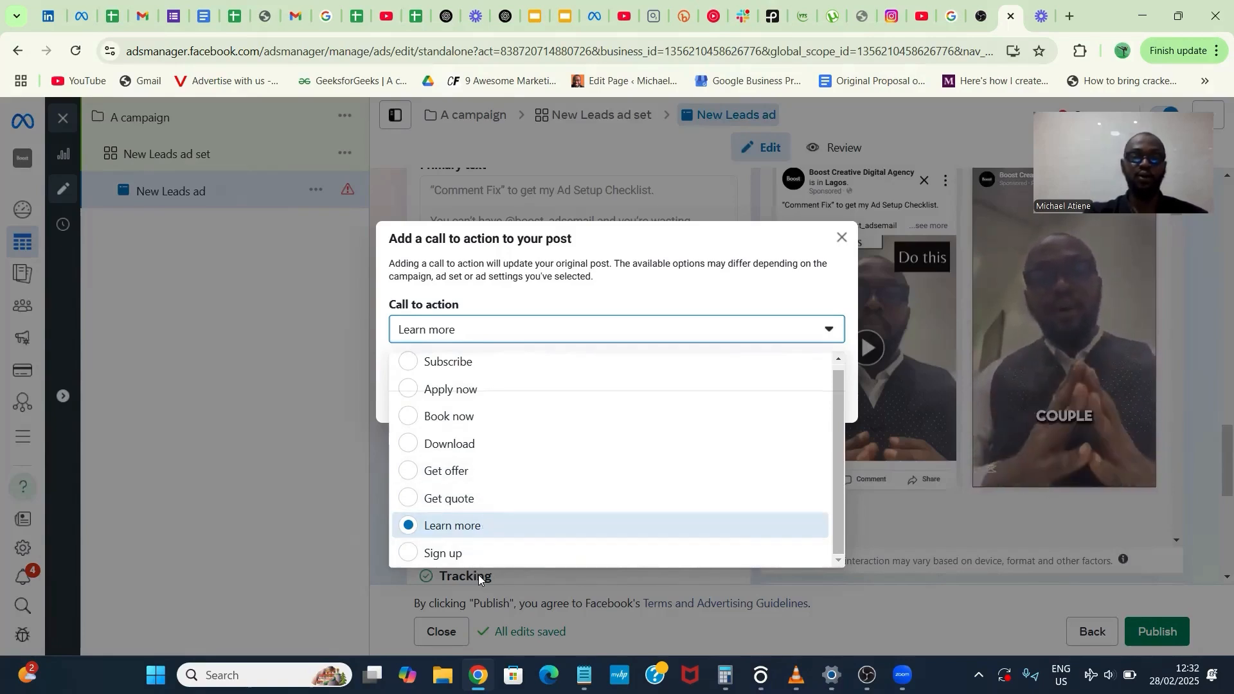
left_click(472, 473)
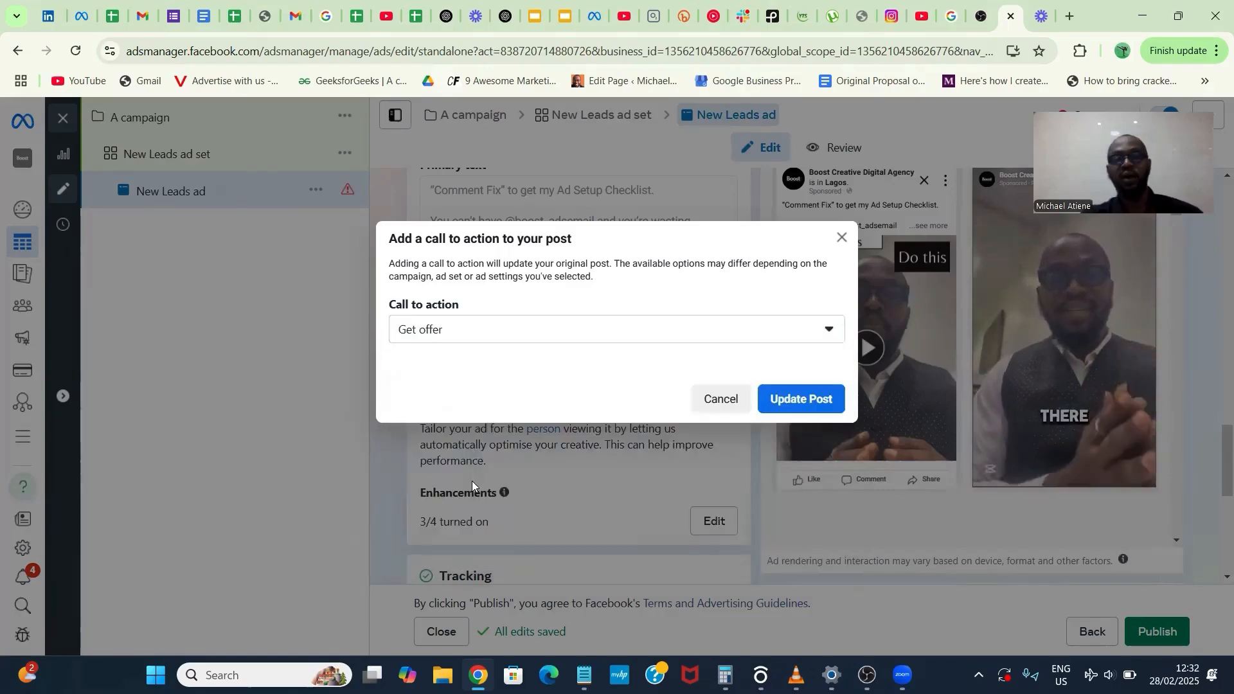
left_click(815, 398)
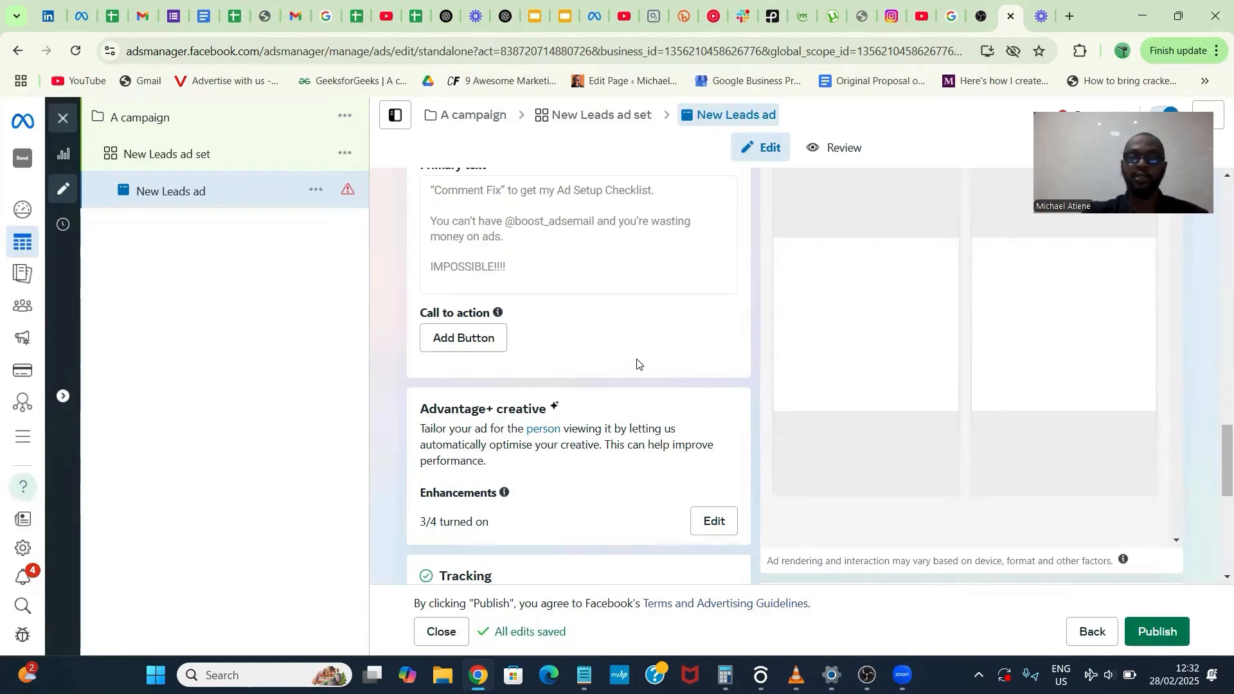
- Check the ad's creative, call to action, Advantage+ creative and tracking sections
scroll(637, 364, "down", 2)
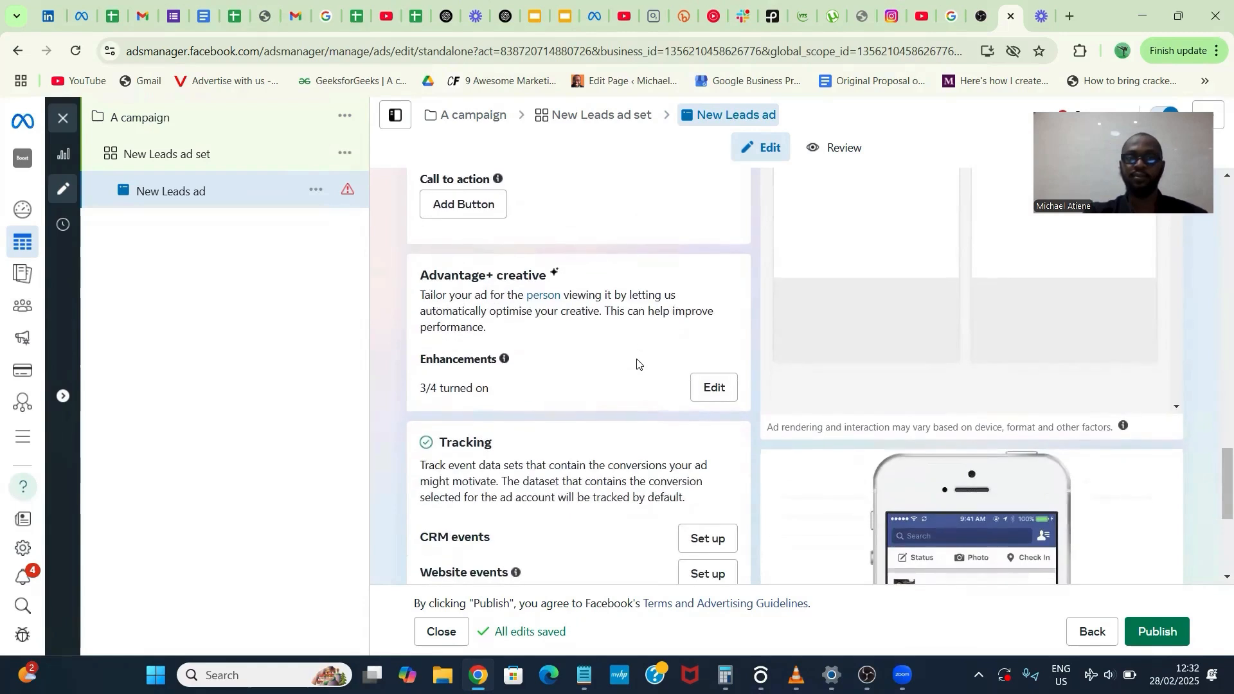
scroll(637, 364, "up", 6)
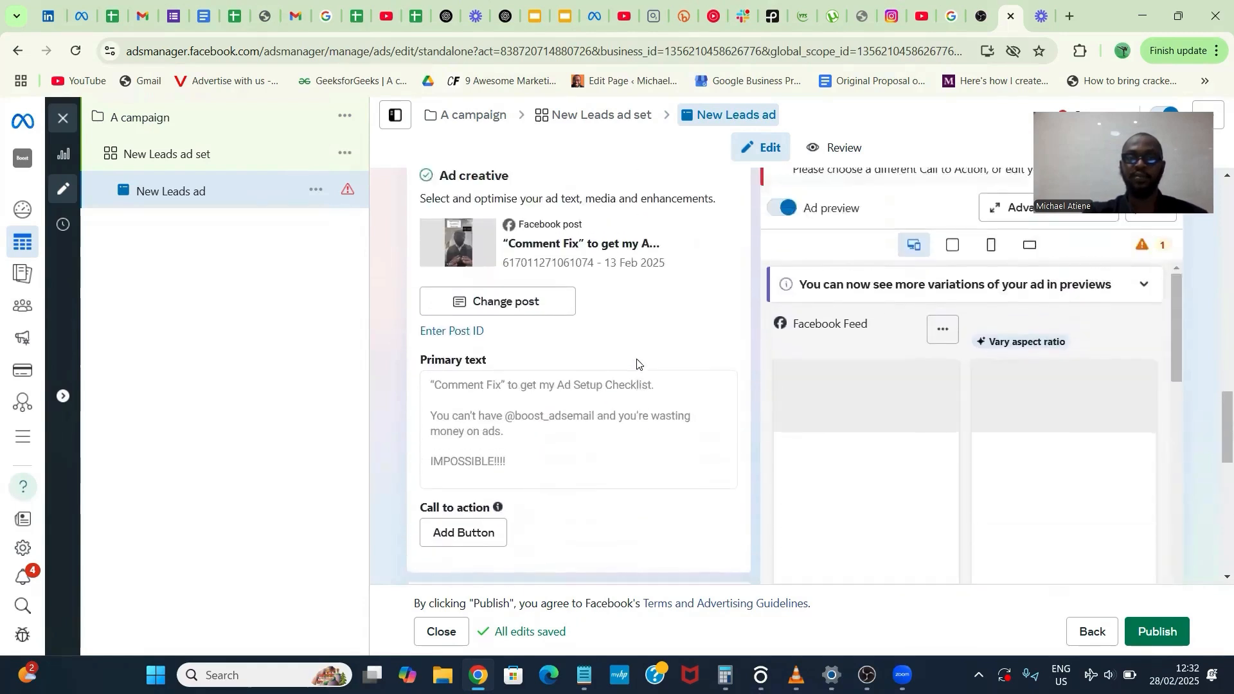
scroll(637, 361, "up", 2)
scroll(637, 364, "down", 1)
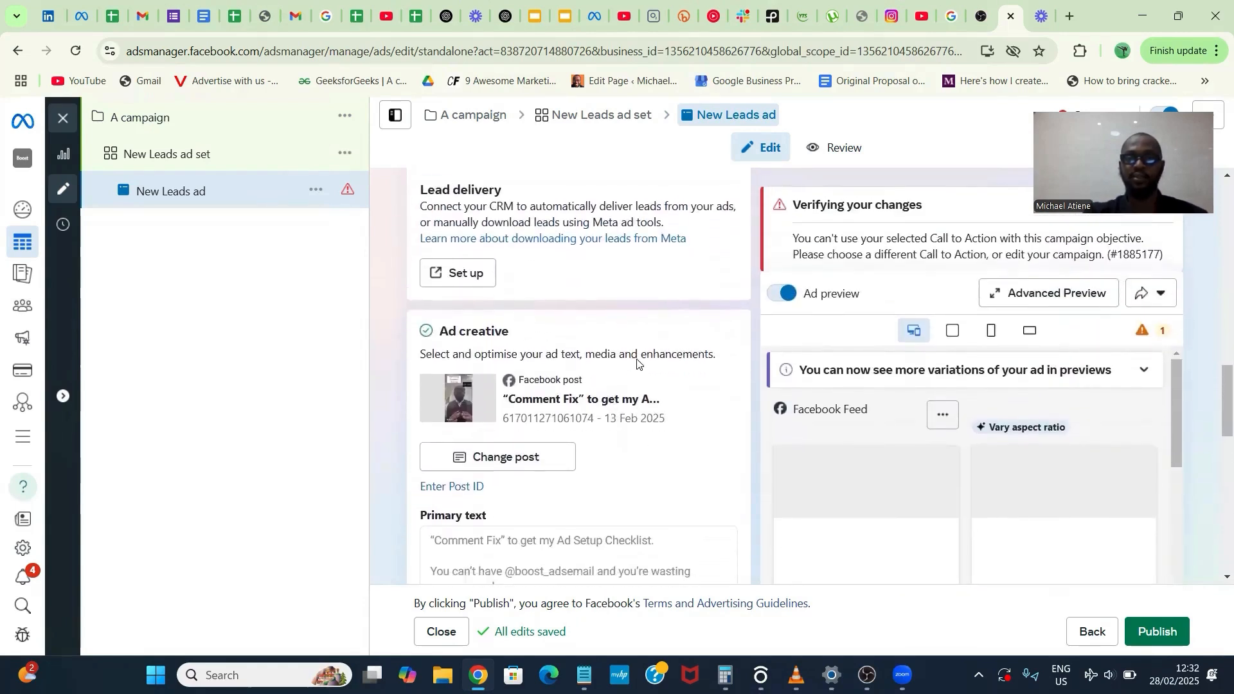
- Change the call to action added to the selected post to Sign up and update the post
scroll(638, 364, "down", 5)
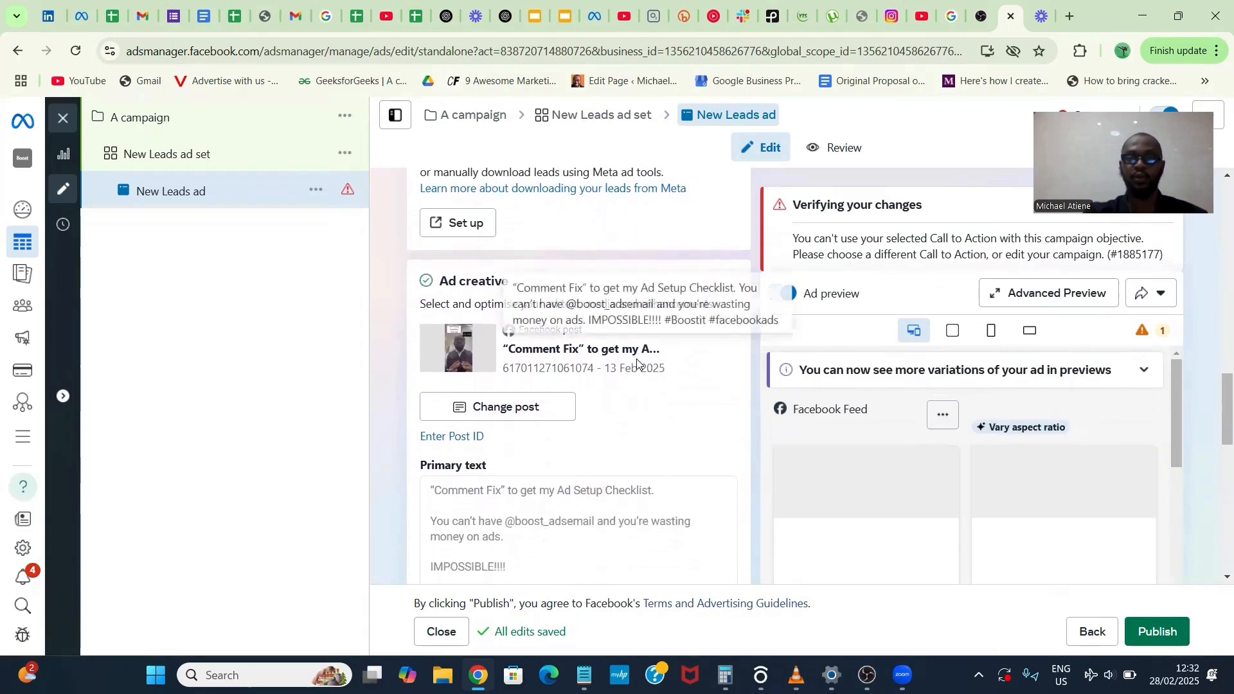
scroll(637, 364, "down", 3)
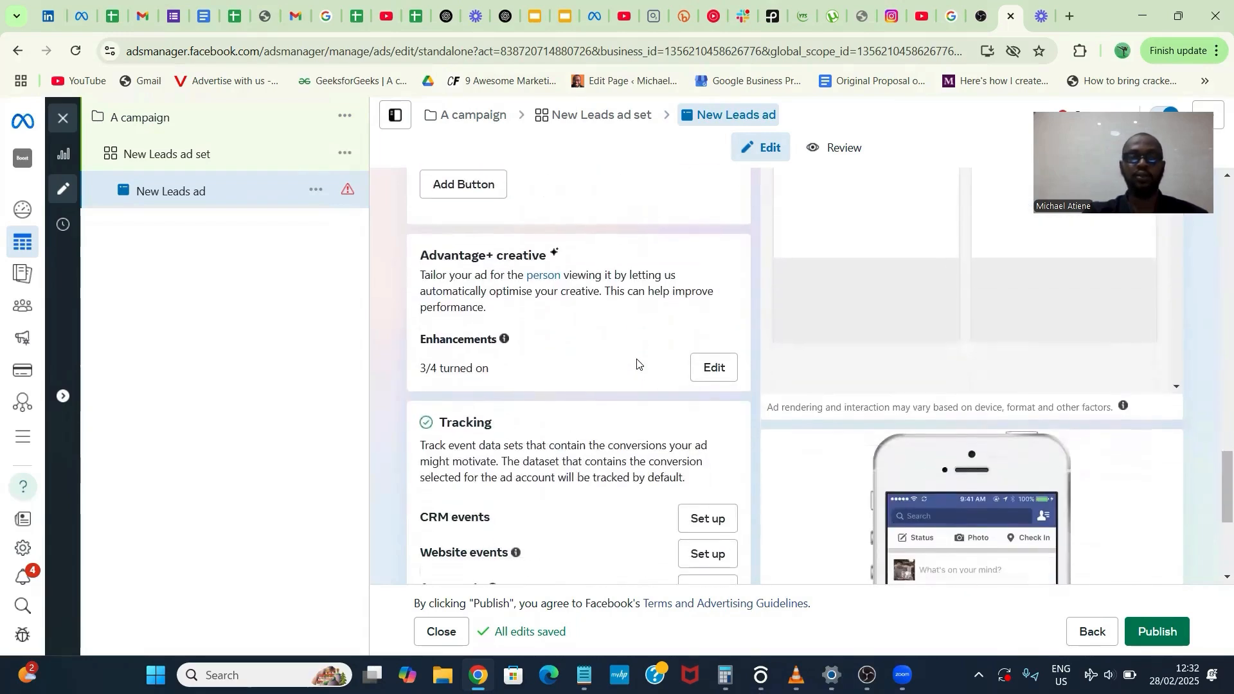
left_click(496, 182)
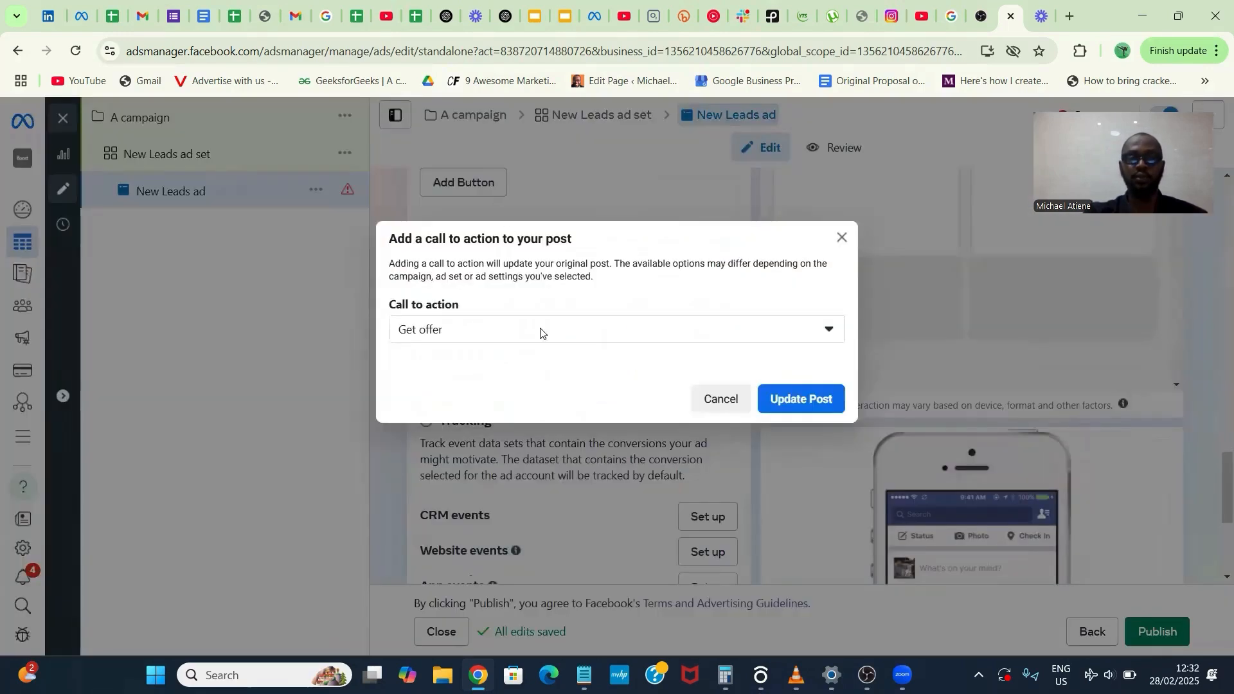
left_click(756, 339)
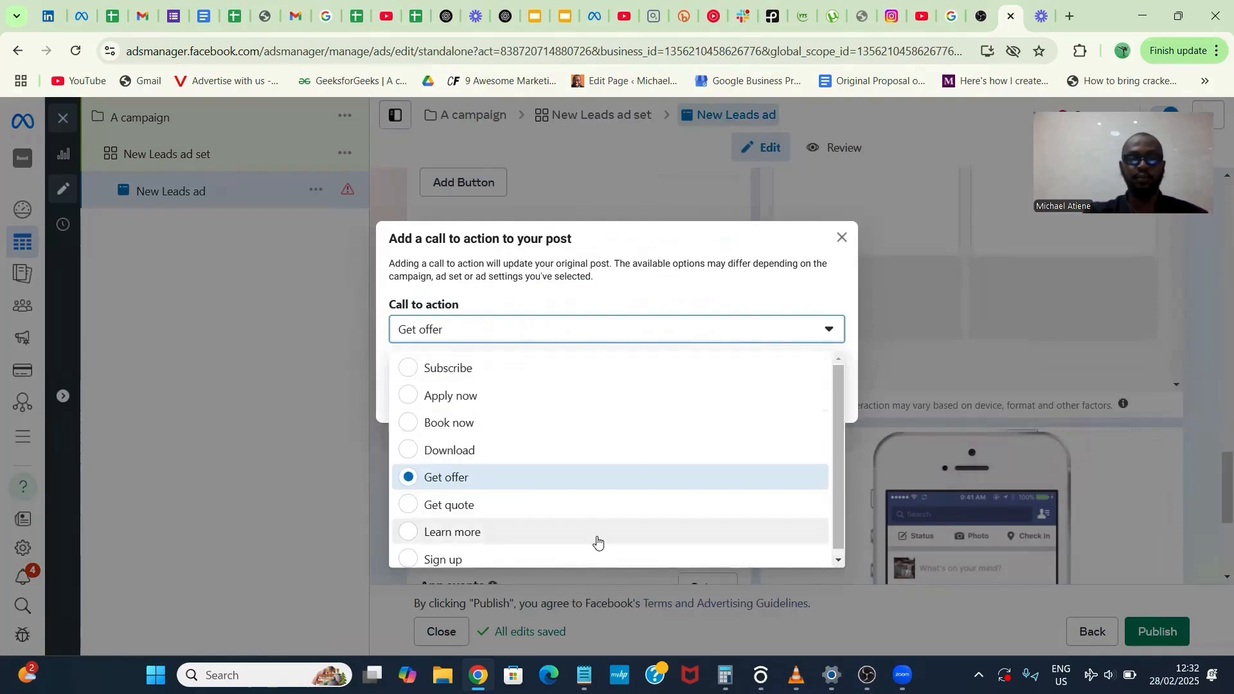
left_click(597, 533)
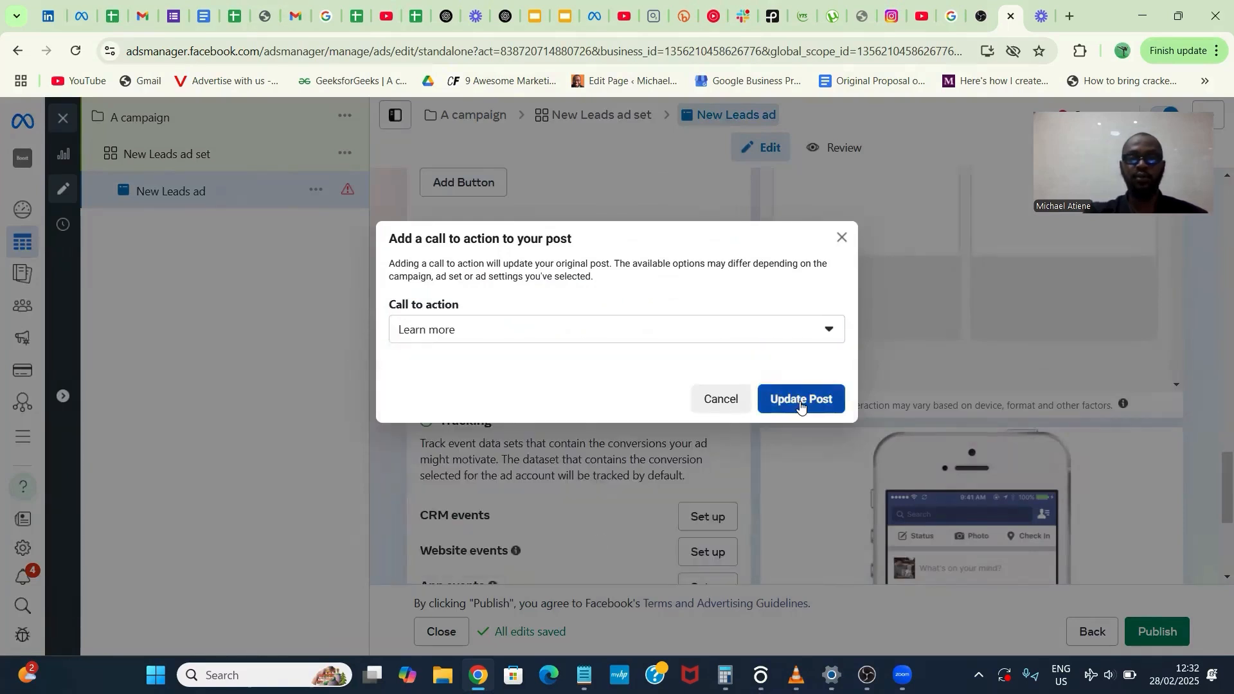
left_click(702, 344)
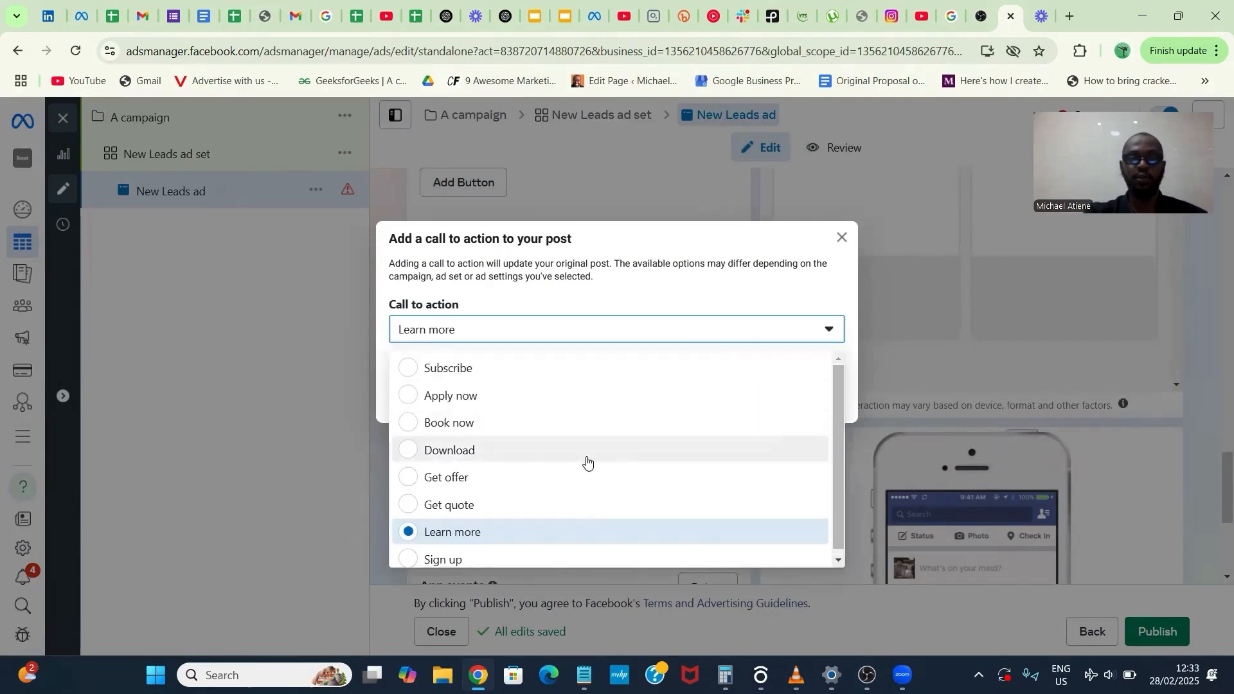
left_click(576, 561)
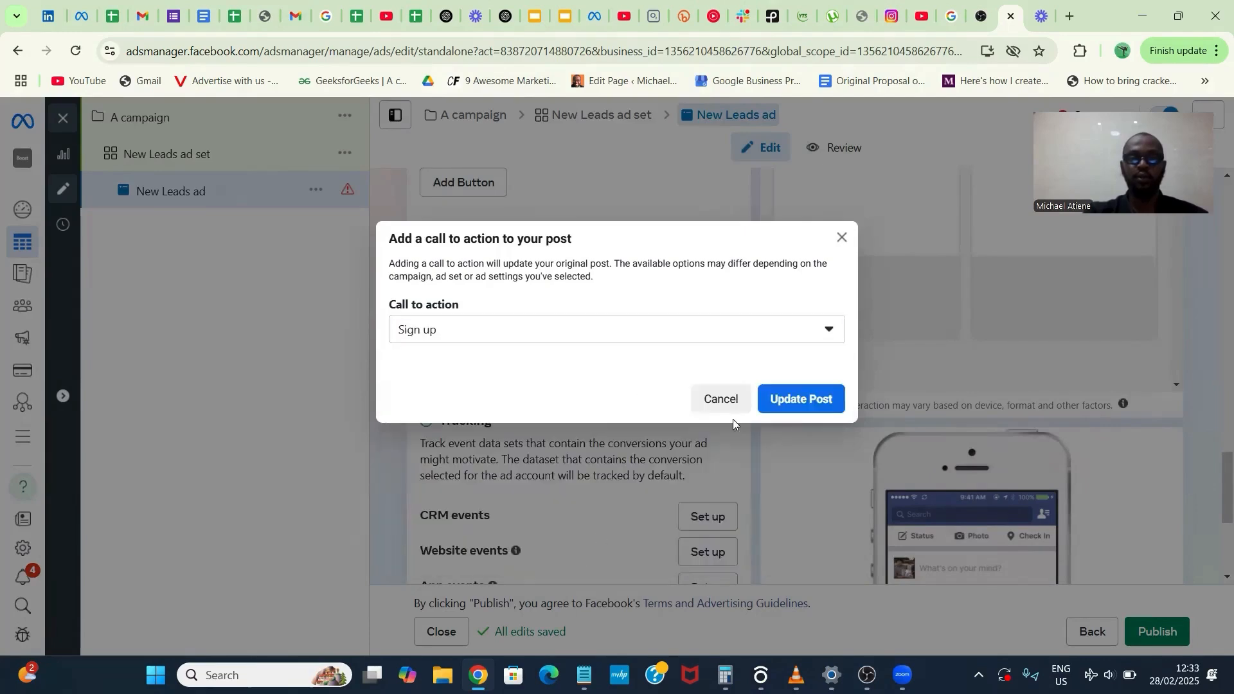
left_click(817, 400)
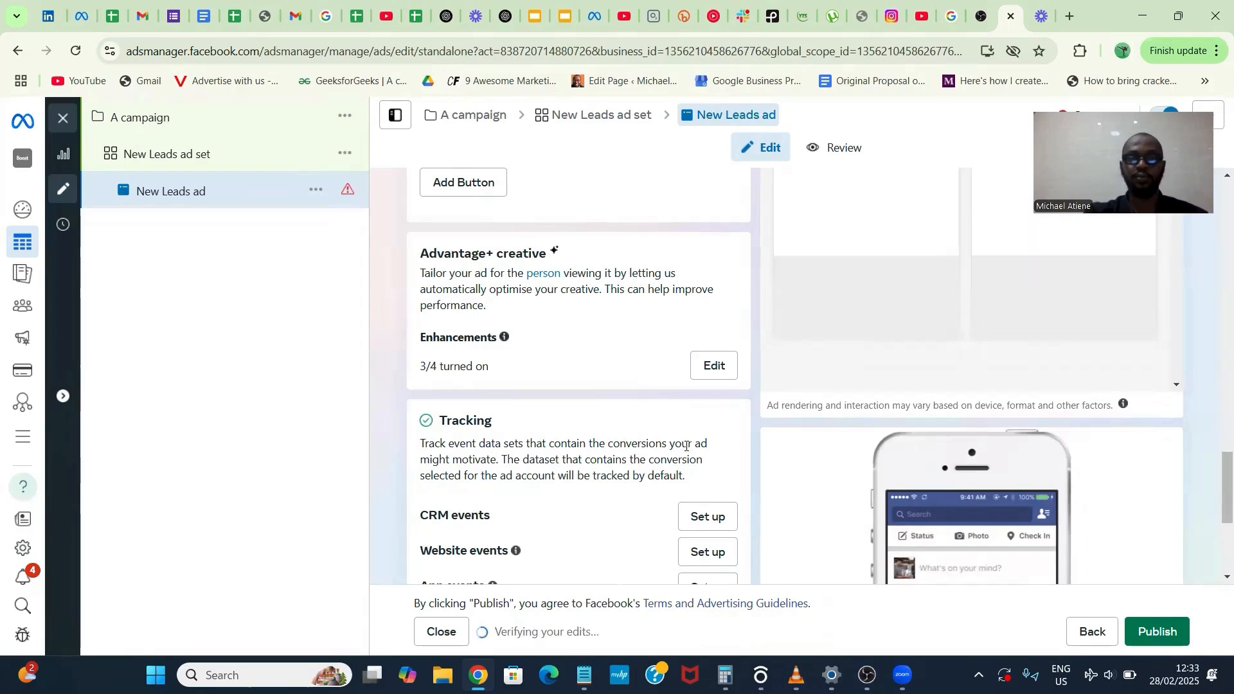
- Create a new instant form for the ad, name it "A form" and continue to its intro settings
scroll(686, 446, "up", 4)
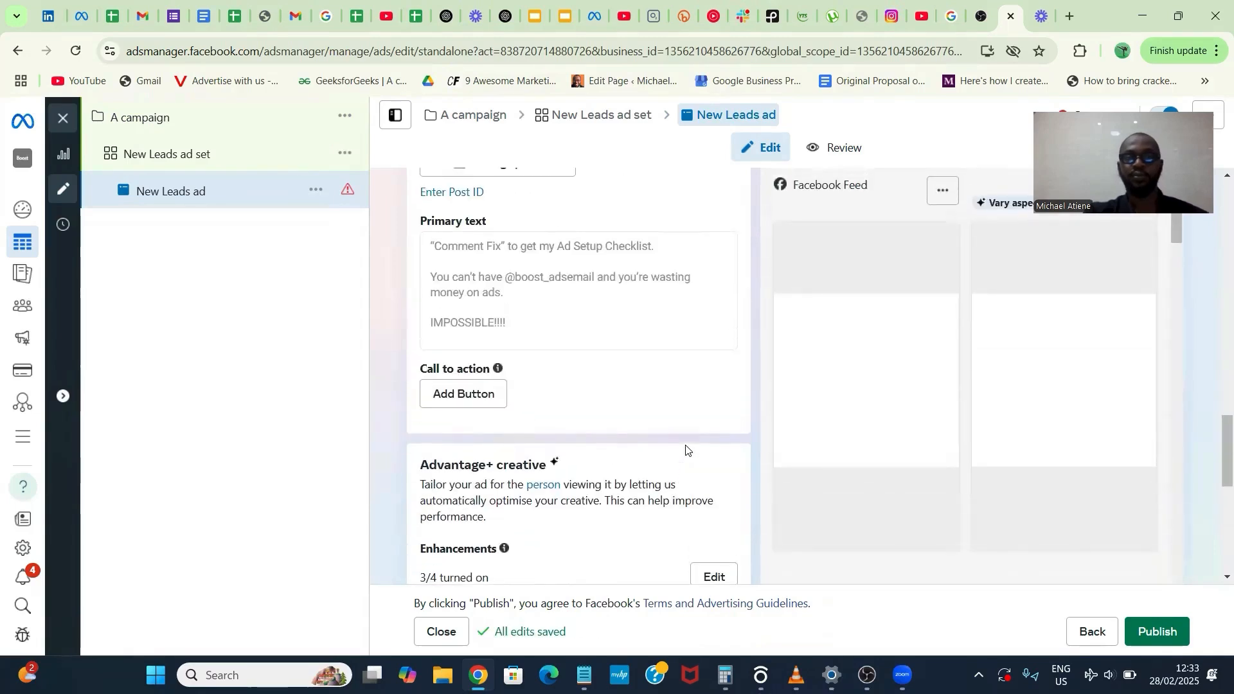
scroll(685, 445, "up", 10)
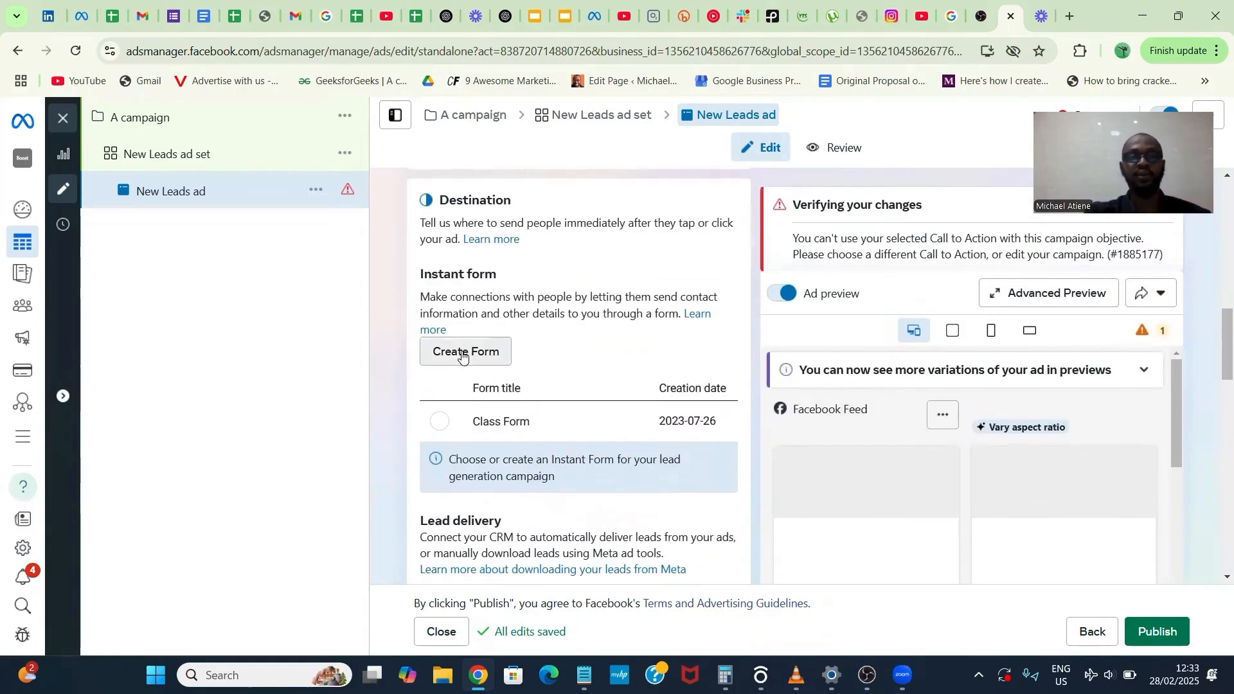
left_click(463, 352)
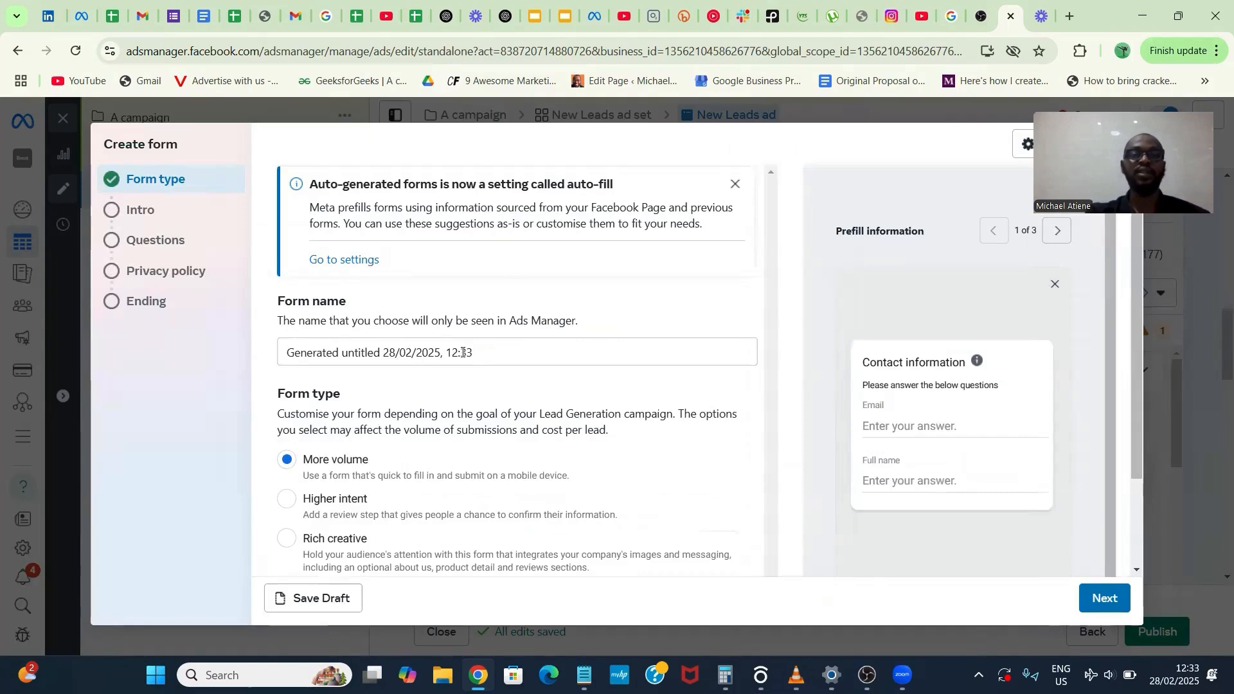
left_click(503, 349)
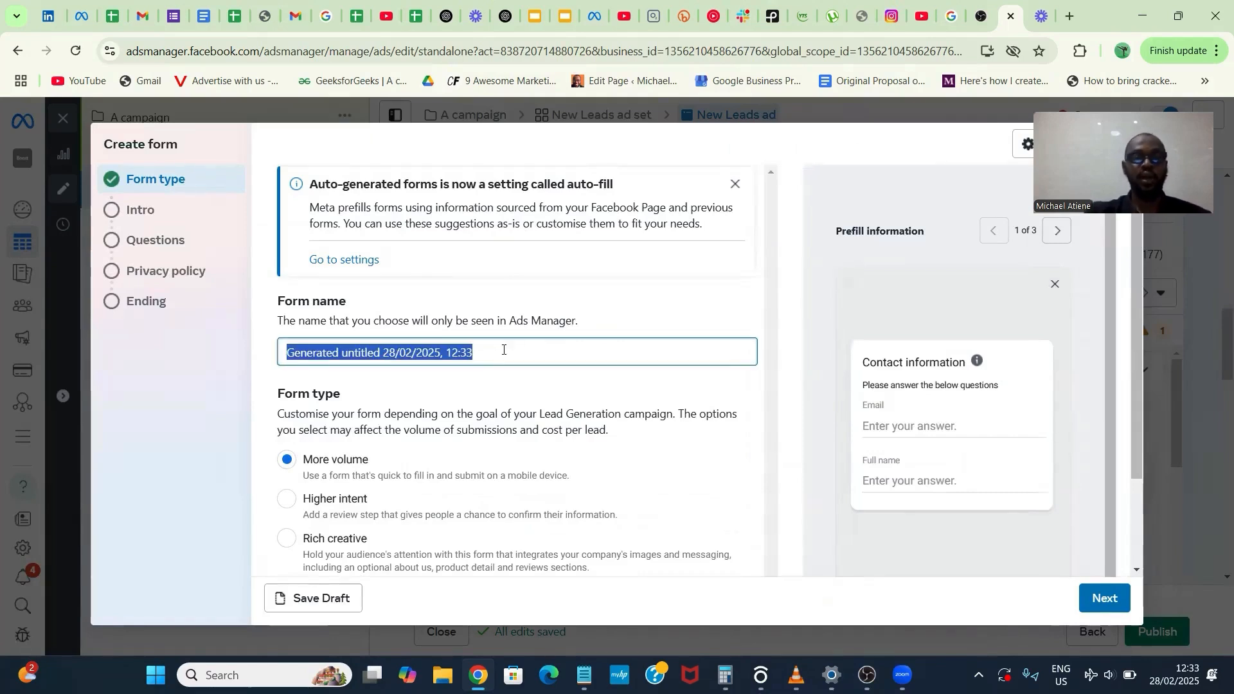
left_click(504, 349)
key("ctrl+a")
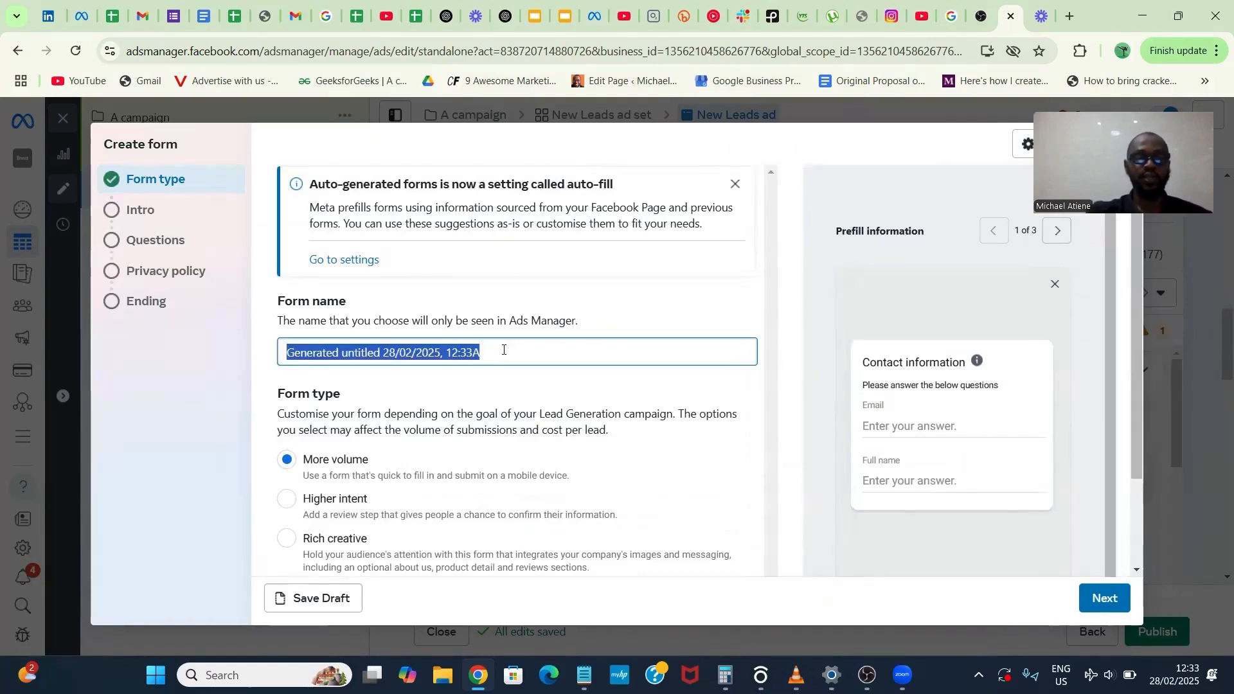
type("A form")
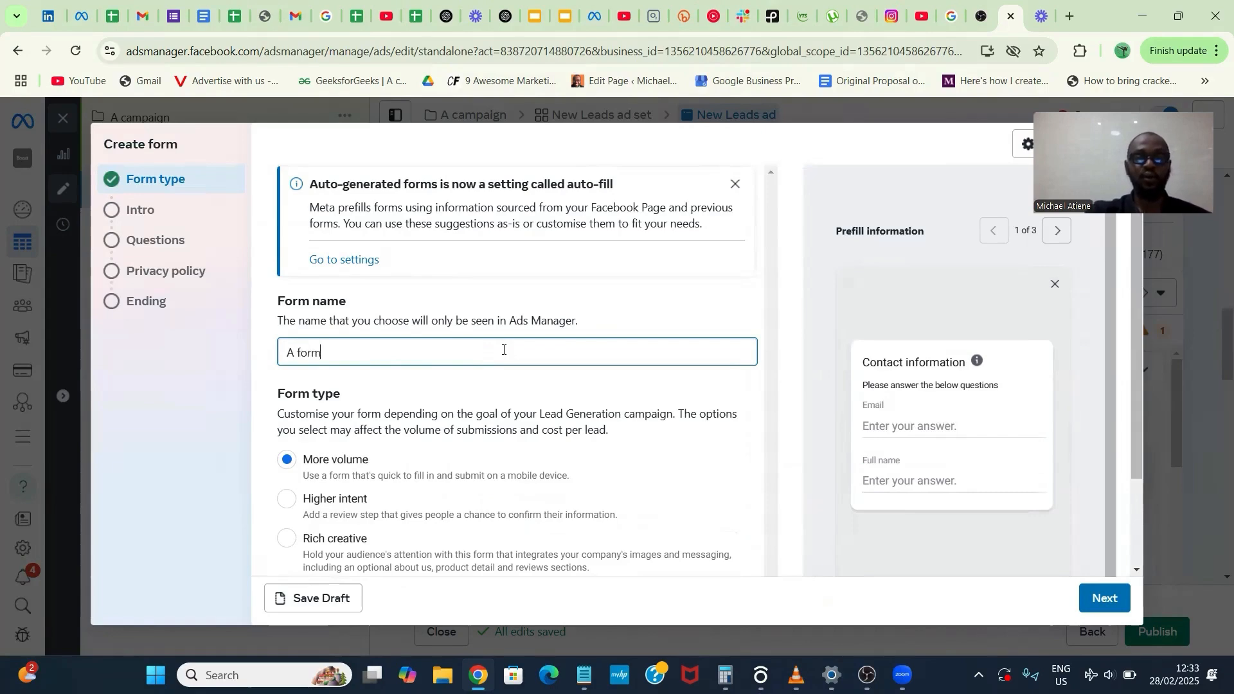
left_click(595, 321)
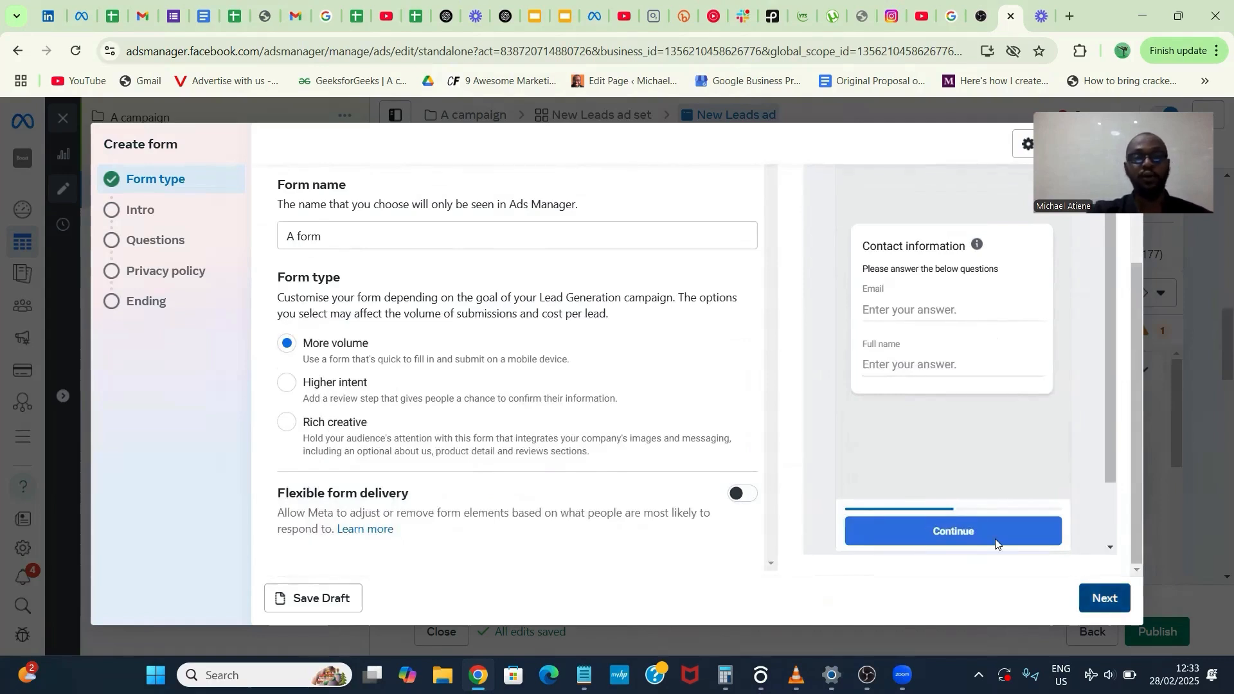
left_click(1105, 599)
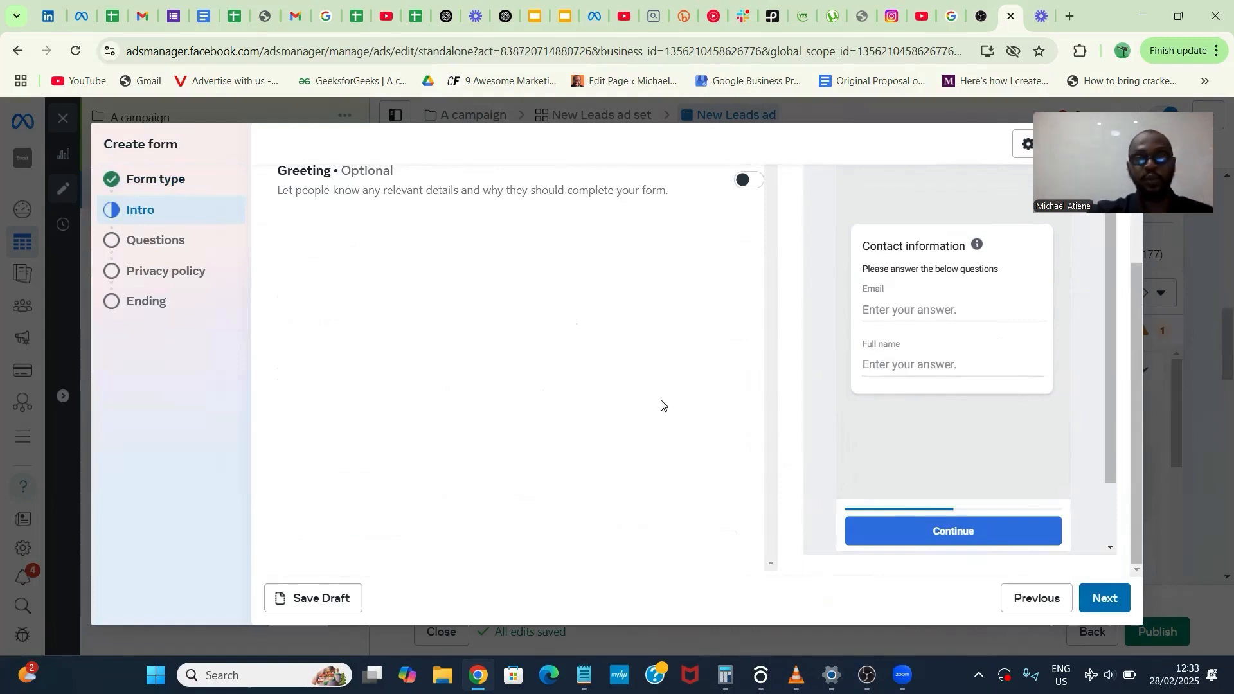
scroll(661, 405, "up", 2)
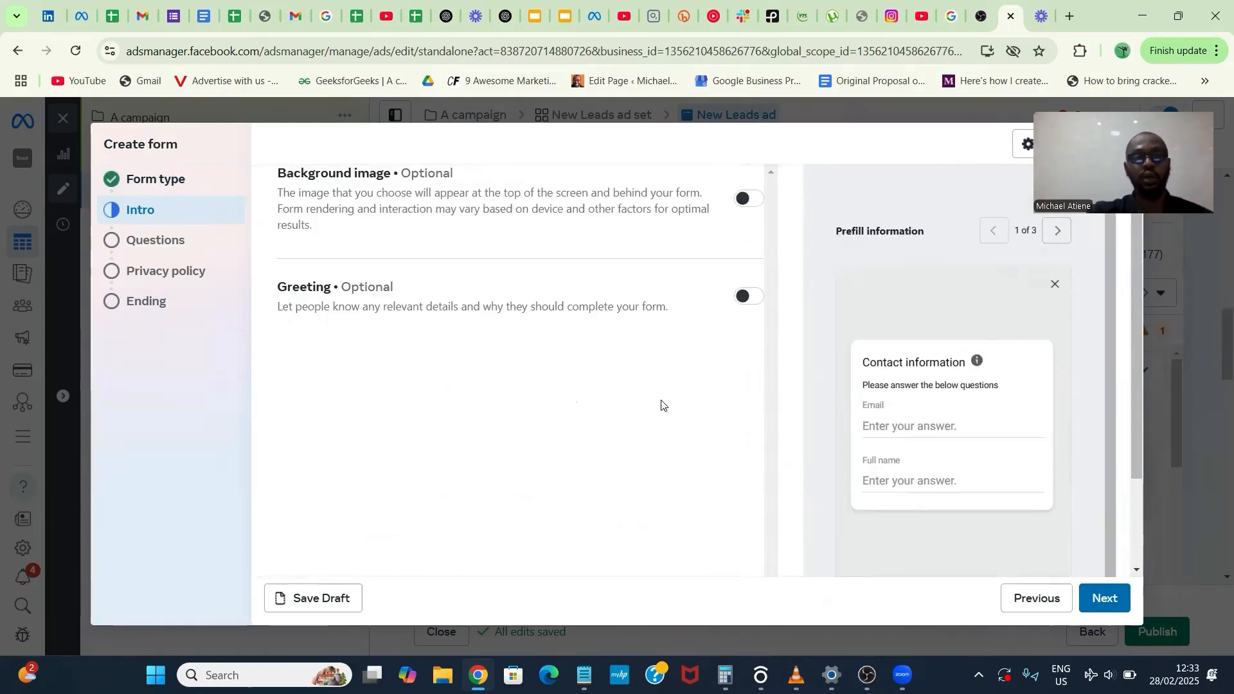
left_click(743, 213)
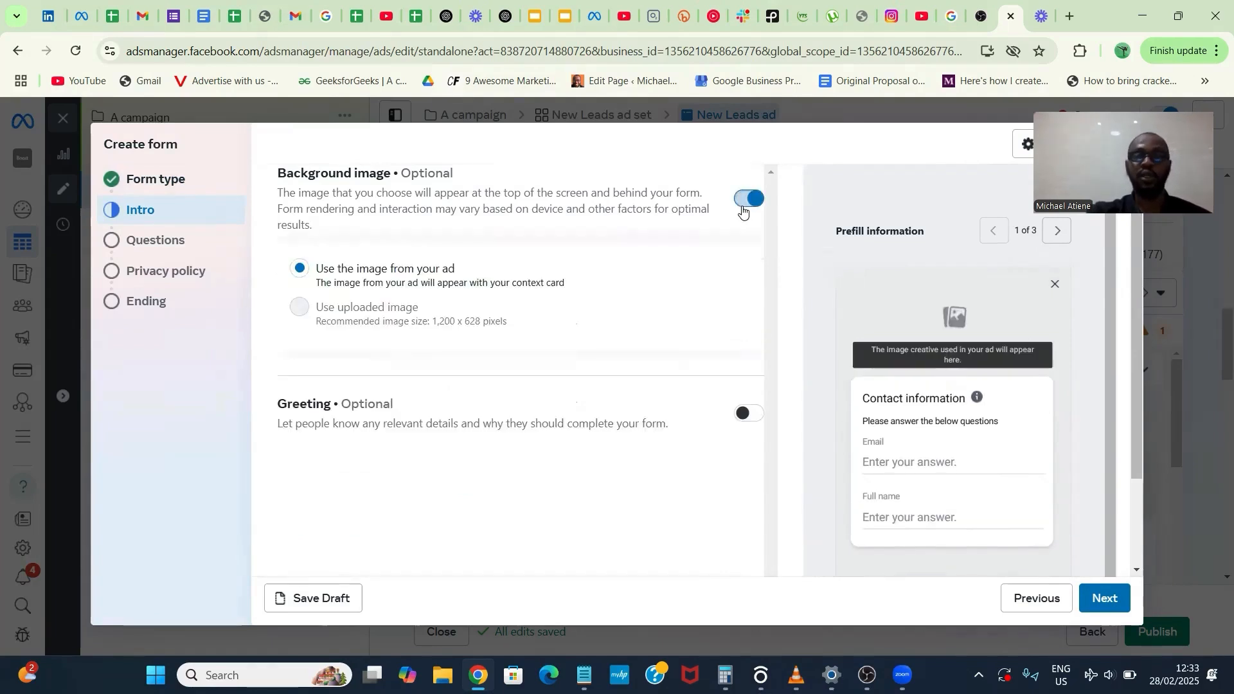
left_click(743, 207)
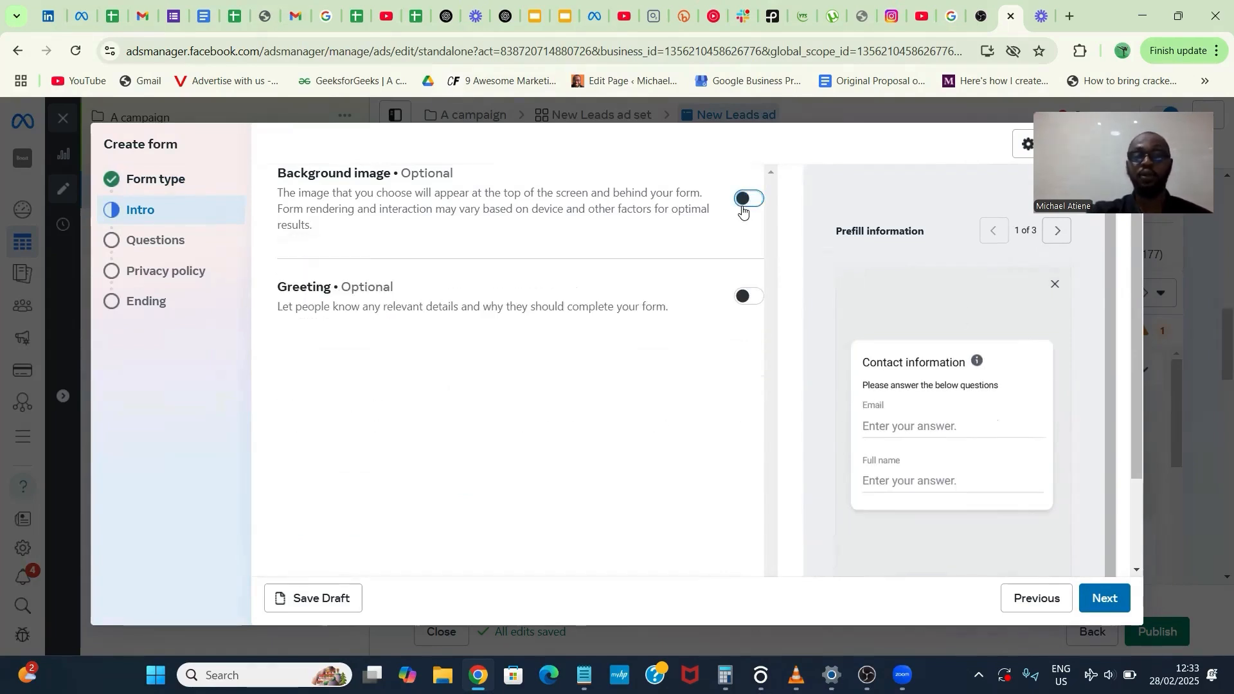
- Enable the optional greeting in the form's intro and give it the headline "Welcome to Boost Digitals"
left_click(750, 299)
left_click(638, 361)
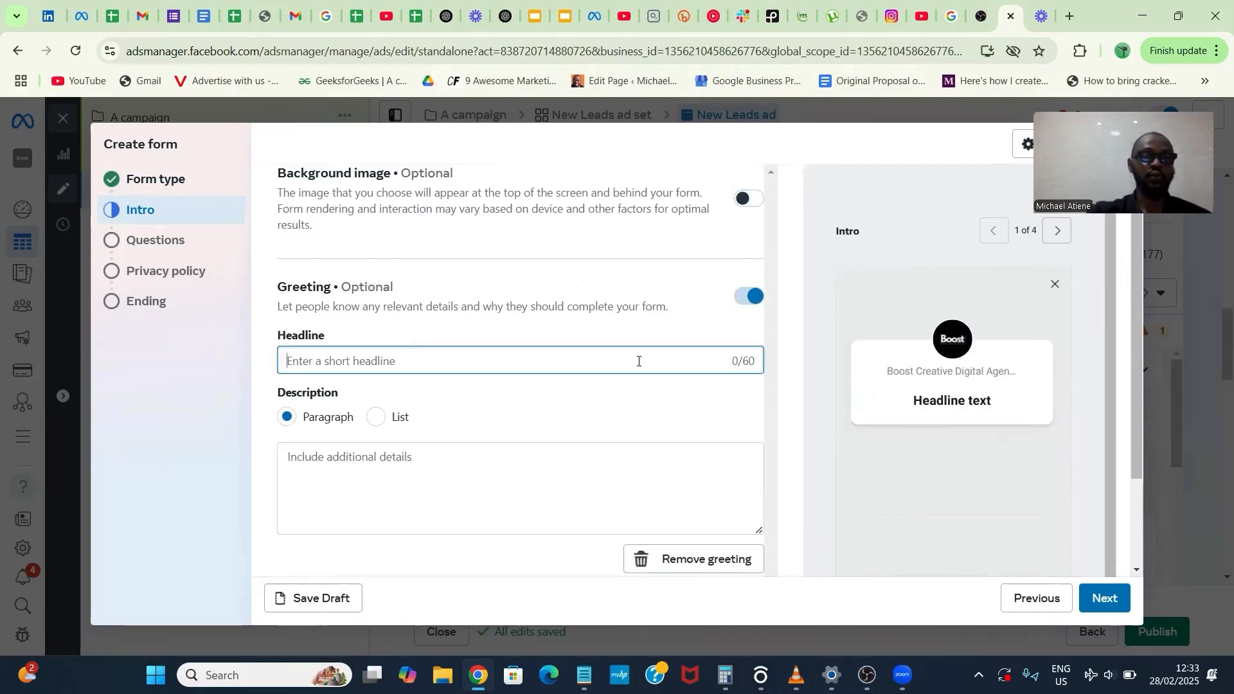
type("Welco")
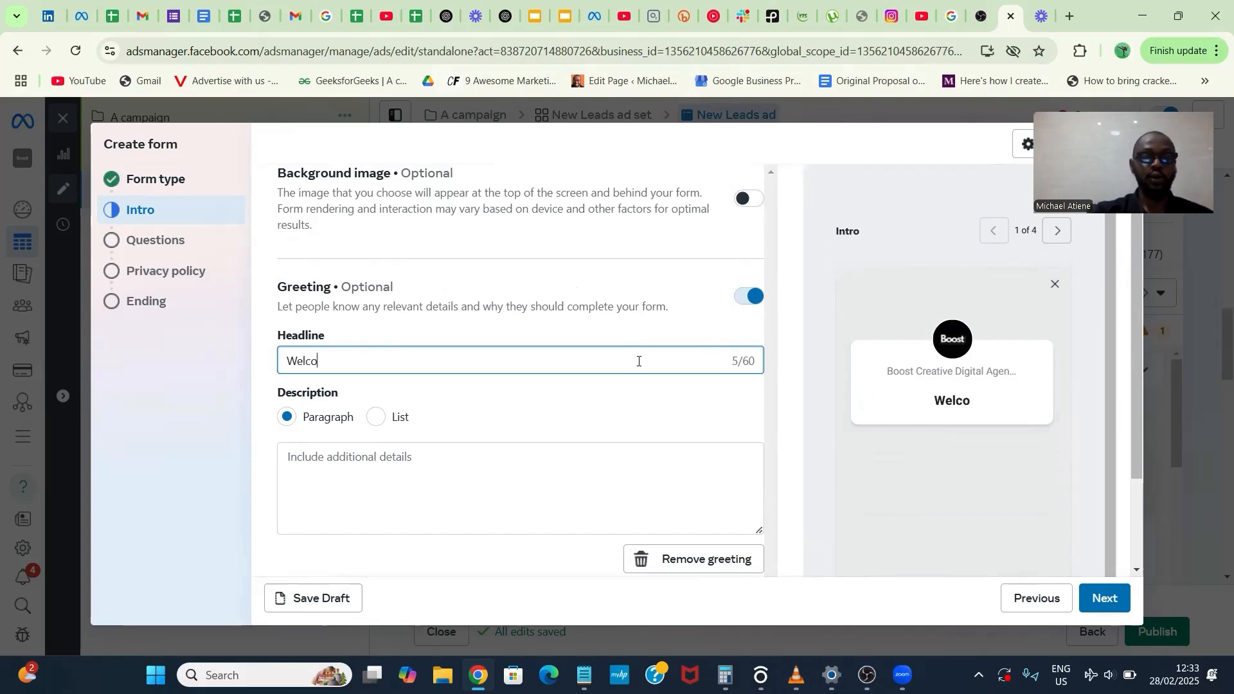
type("me to Boos")
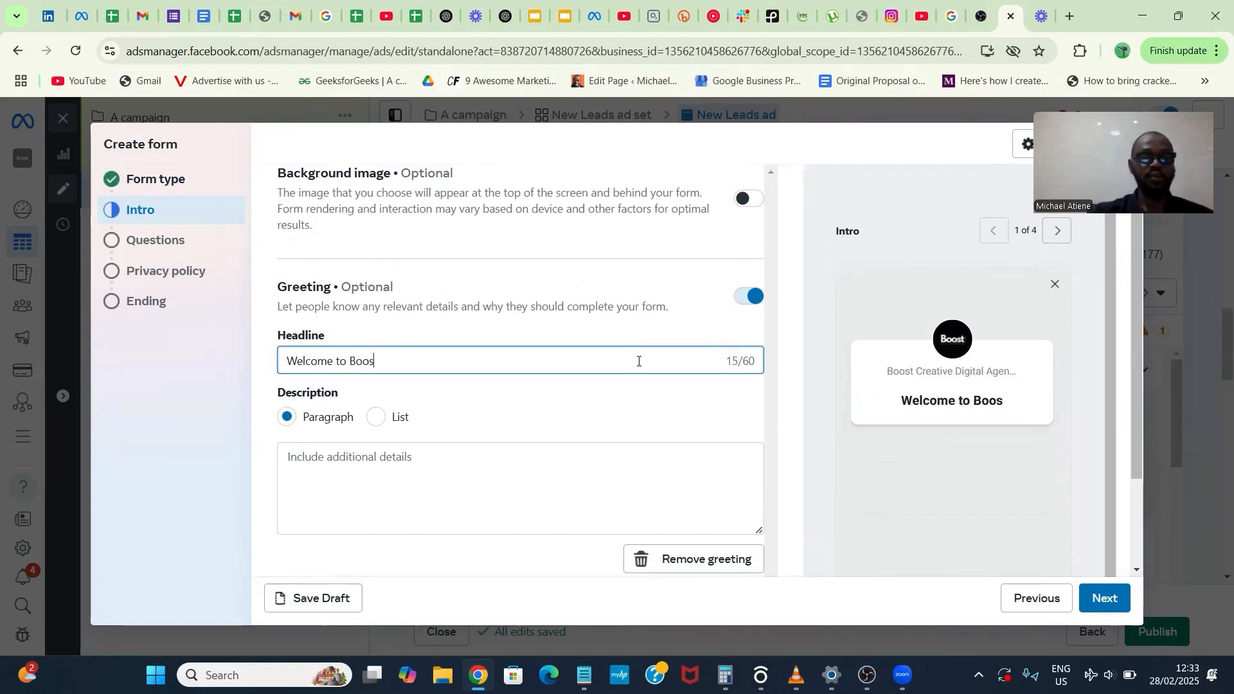
type("t Digitals")
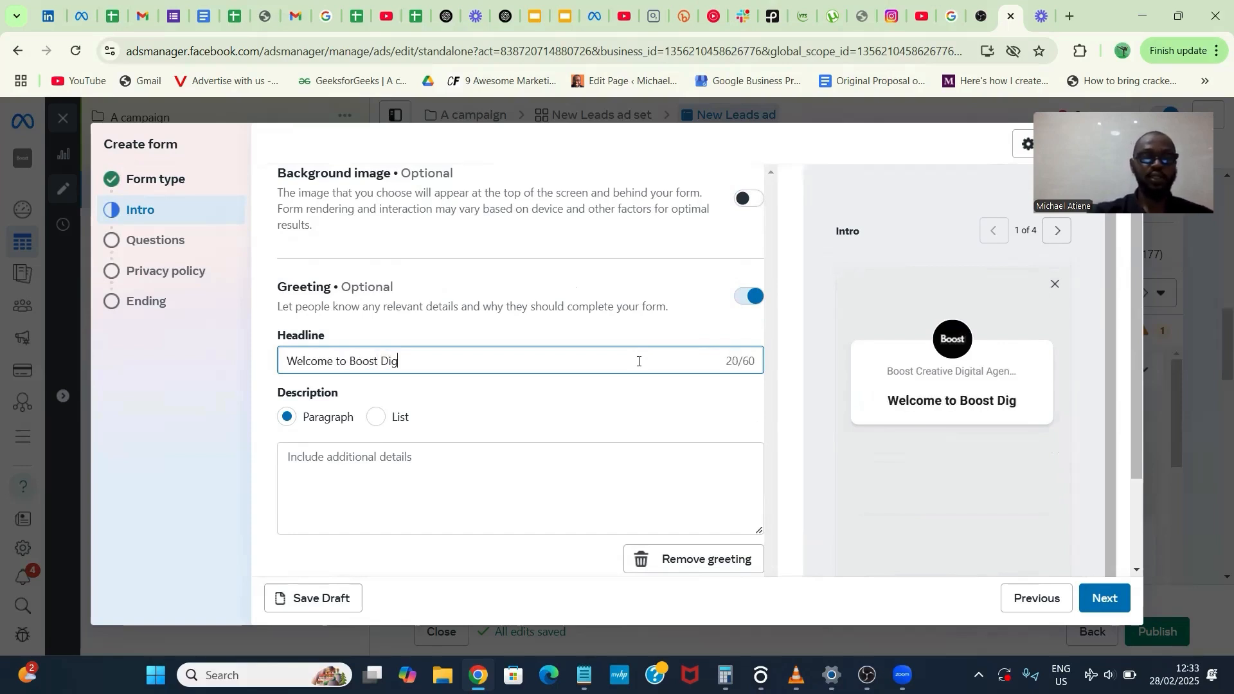
- Enter the greeting's description paragraph: "We know how hard it is to be your own CEO, let us take the stress off you."
left_click(560, 483)
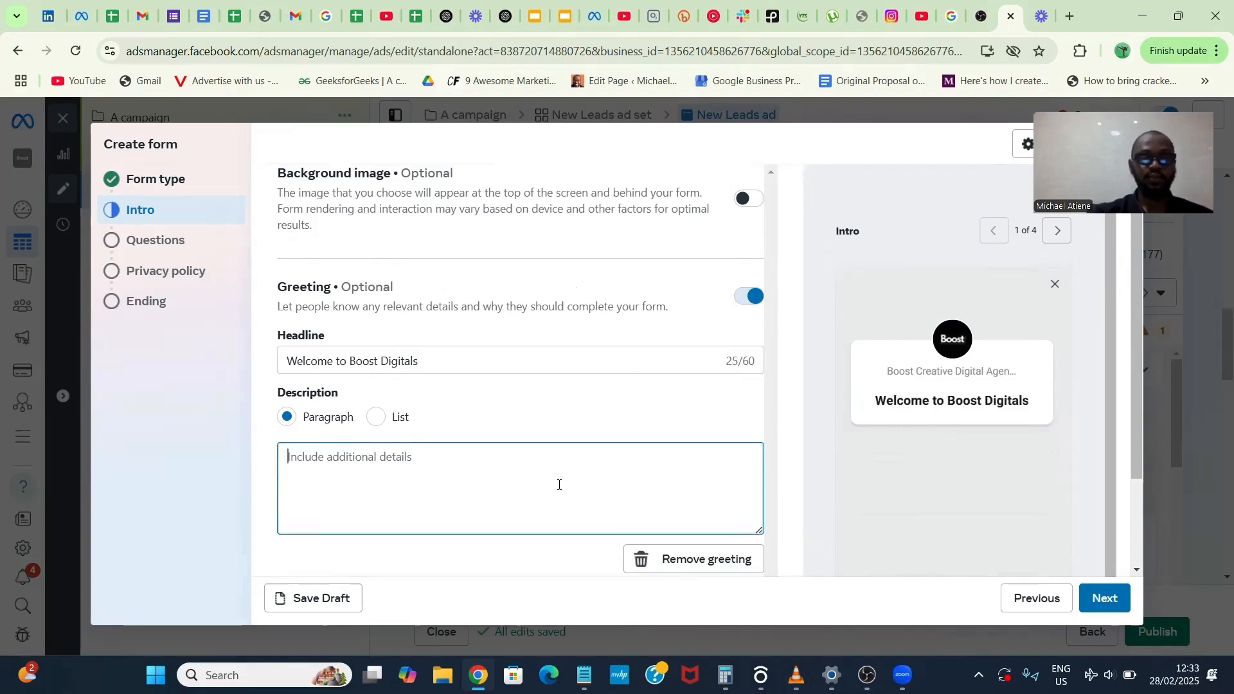
type("We know h")
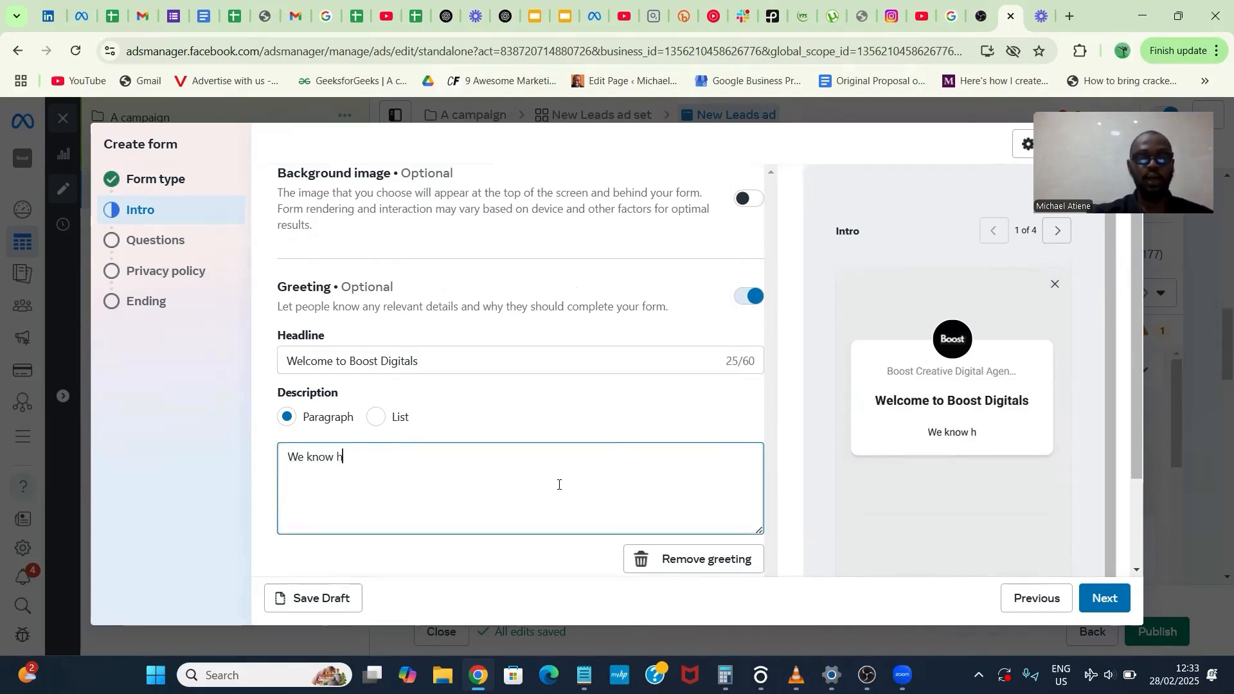
type("ow hard it ")
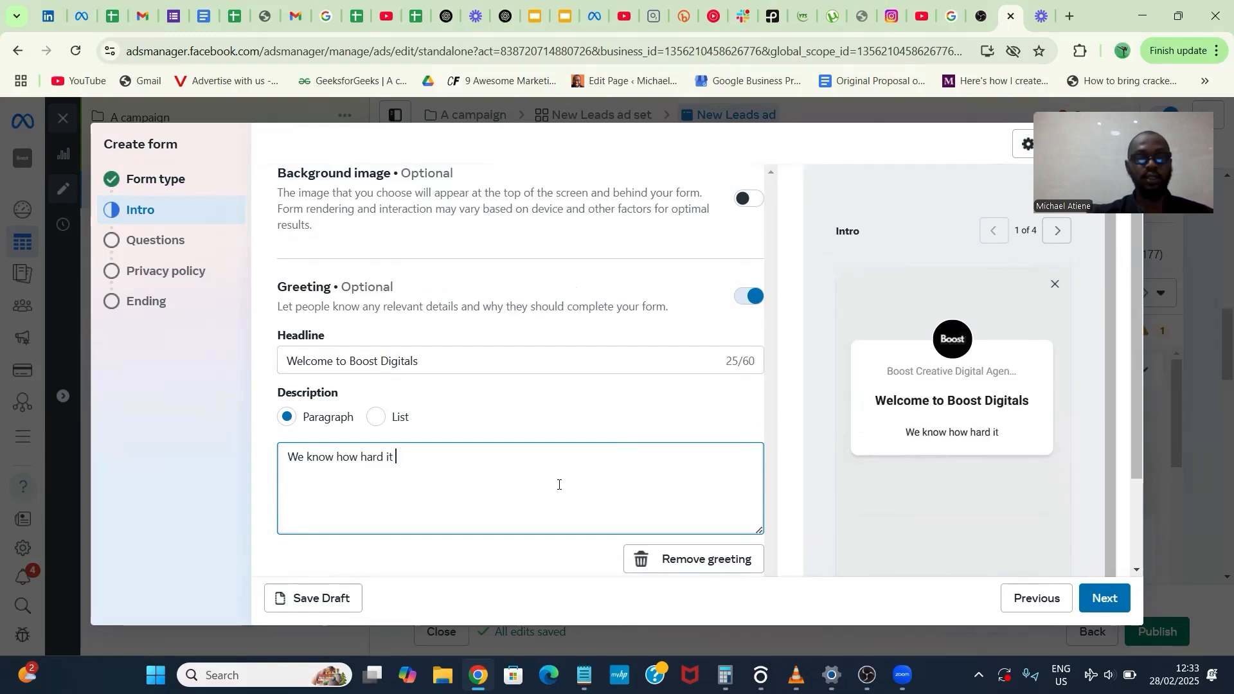
type("is to be yo")
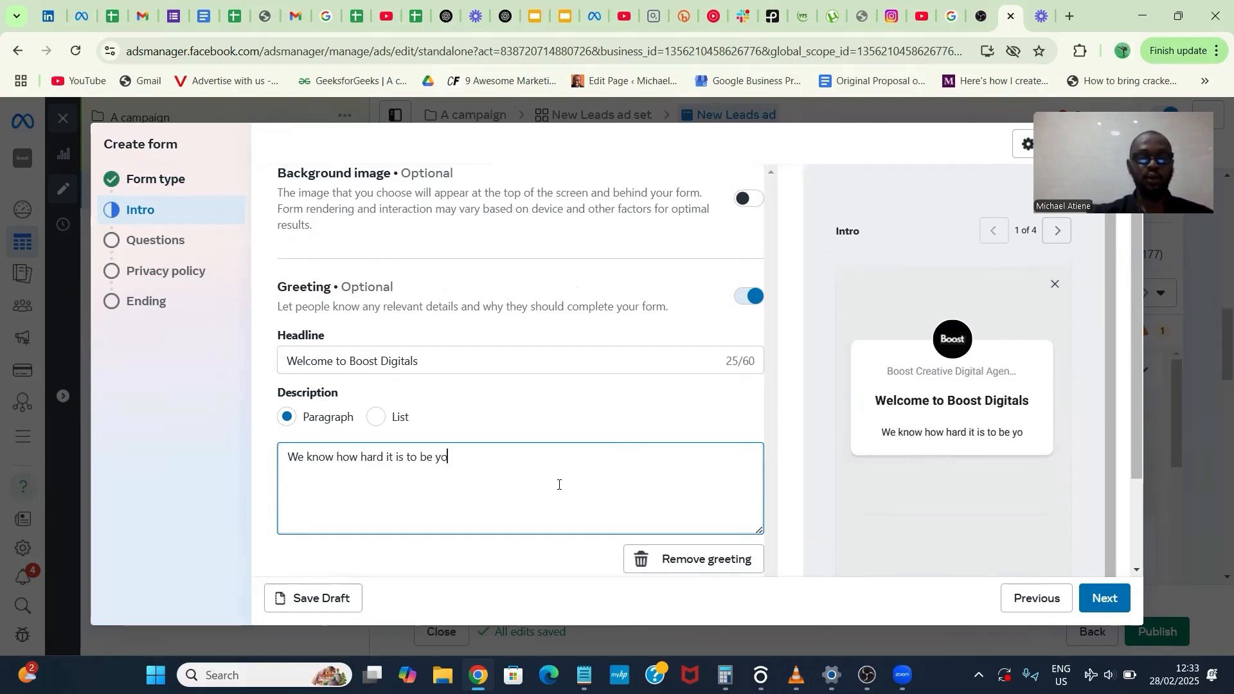
type("ur own CE")
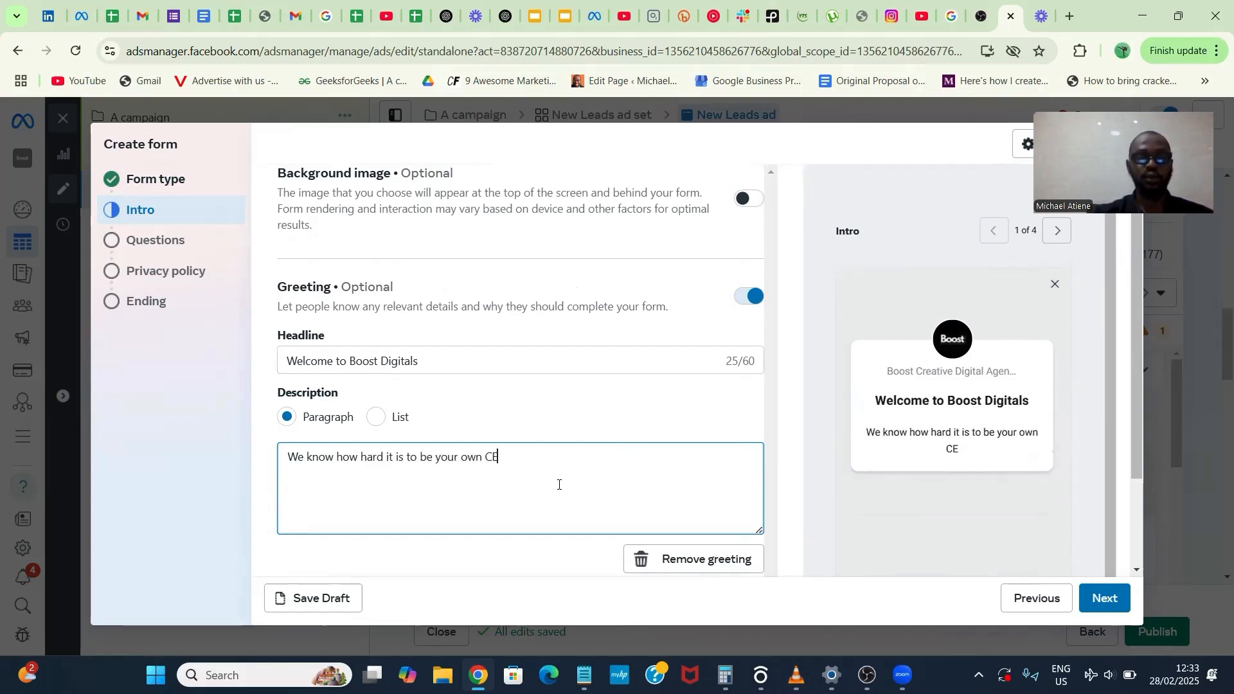
type("O, let u")
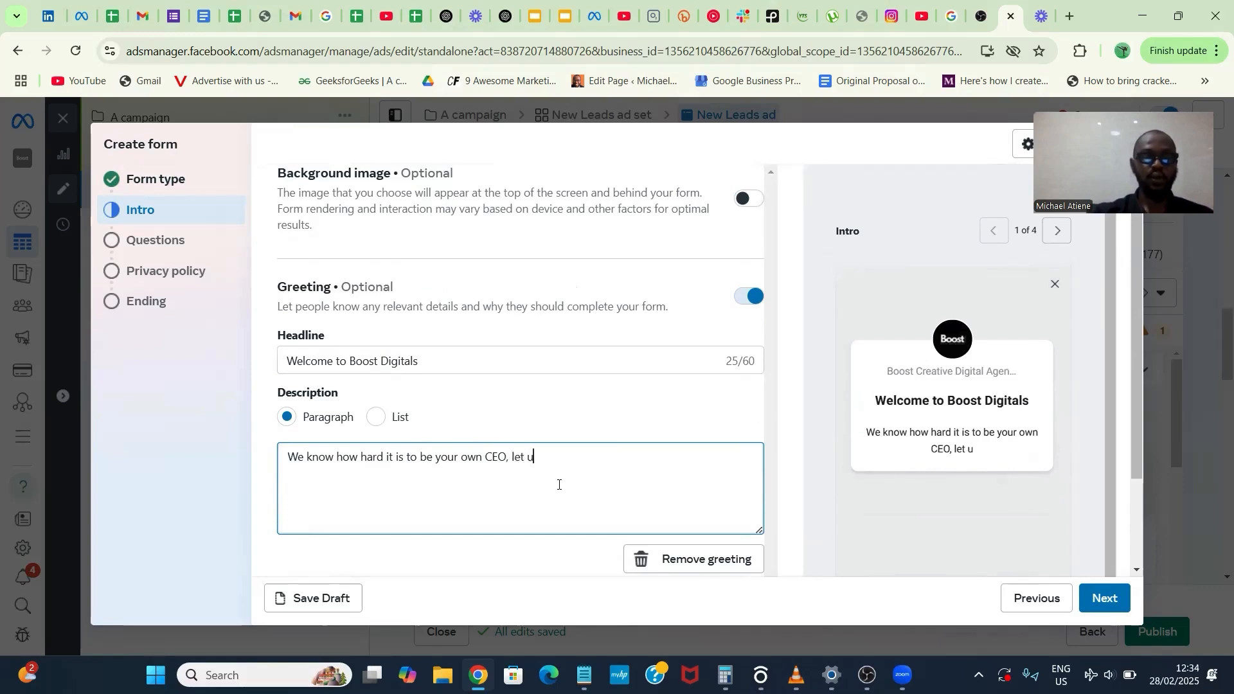
type("s take the")
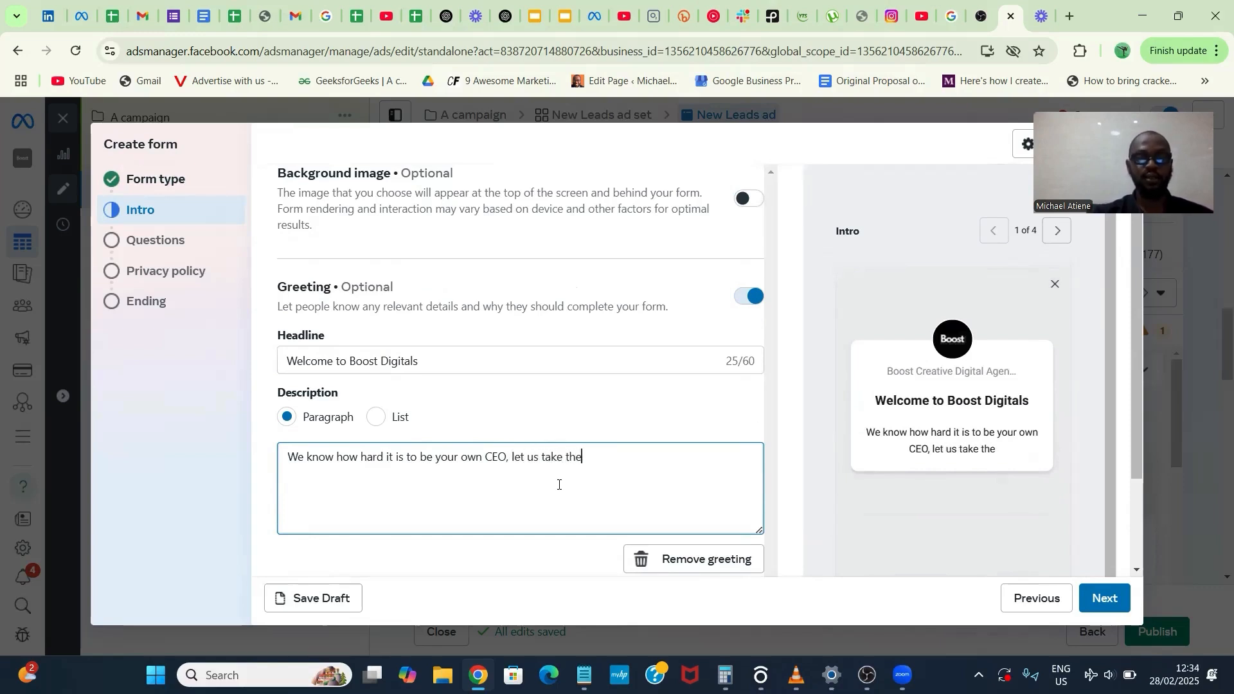
type(" stress of")
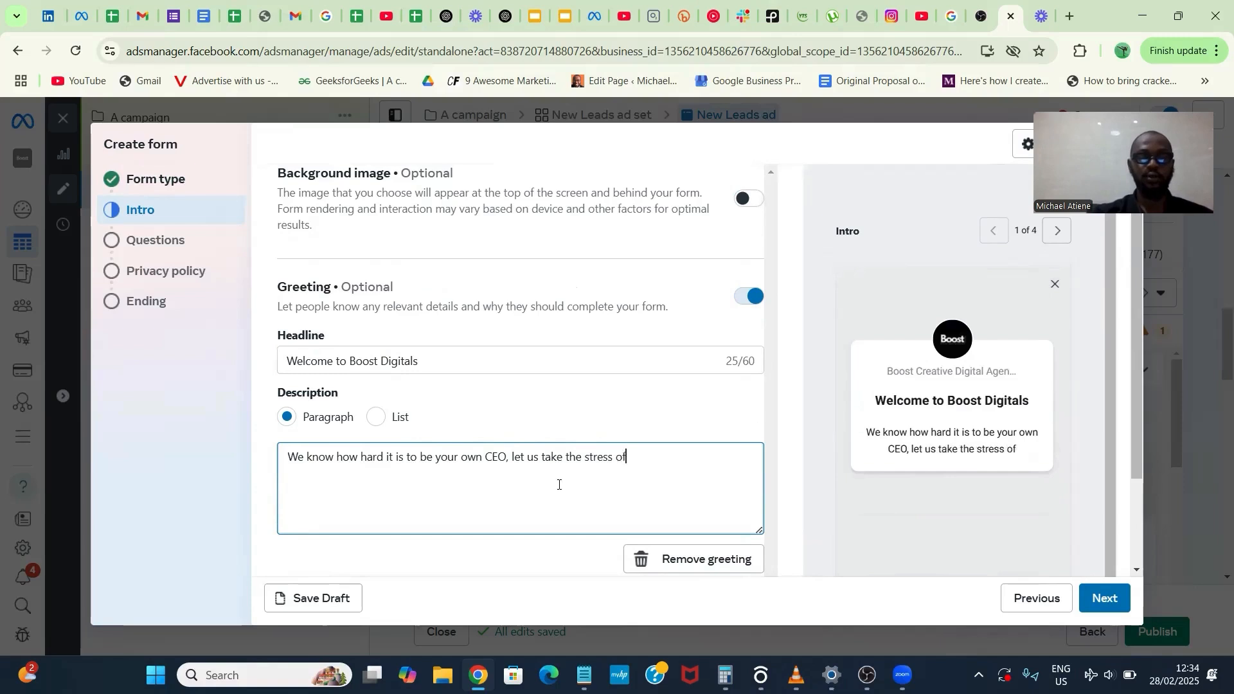
type("f you.")
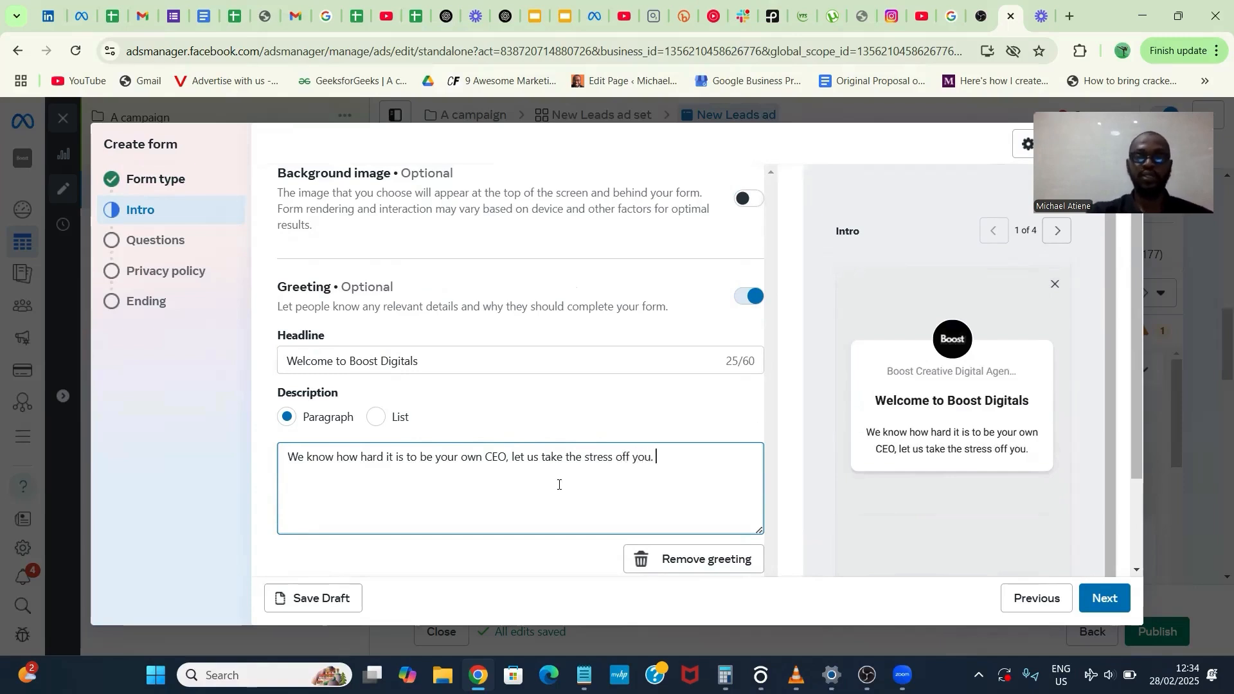
left_click(741, 420)
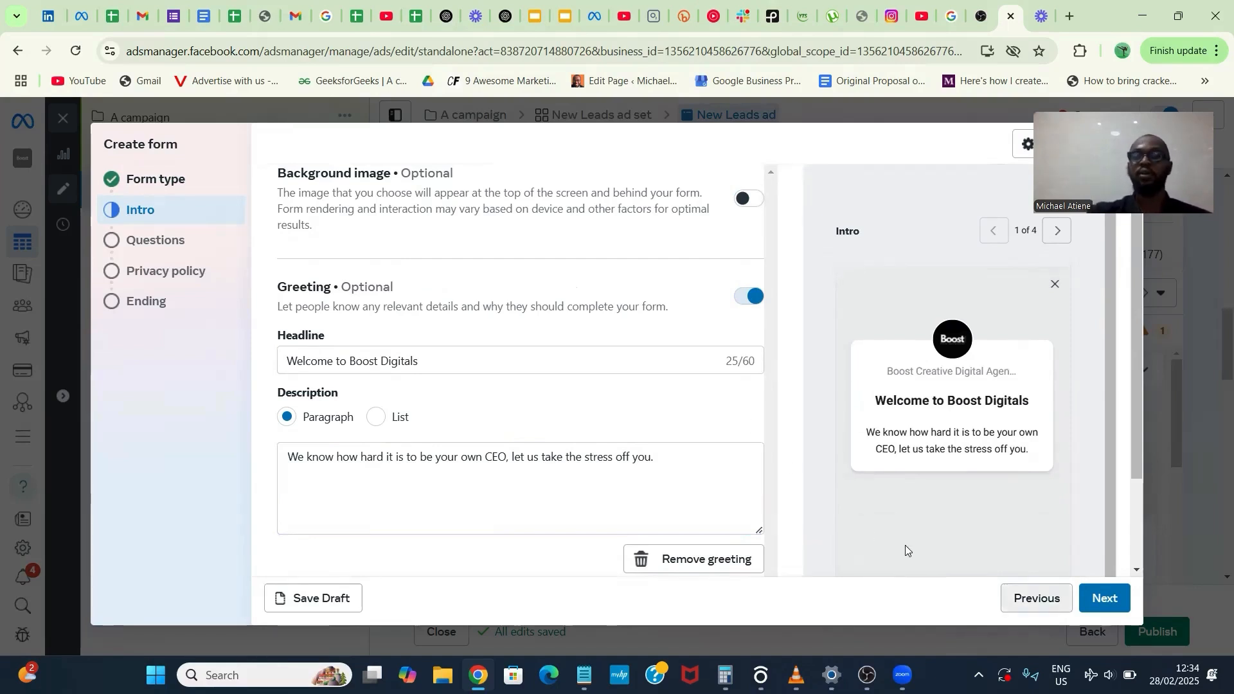
- Continue to the form's questions section and turn on conditional logic
left_click(1105, 599)
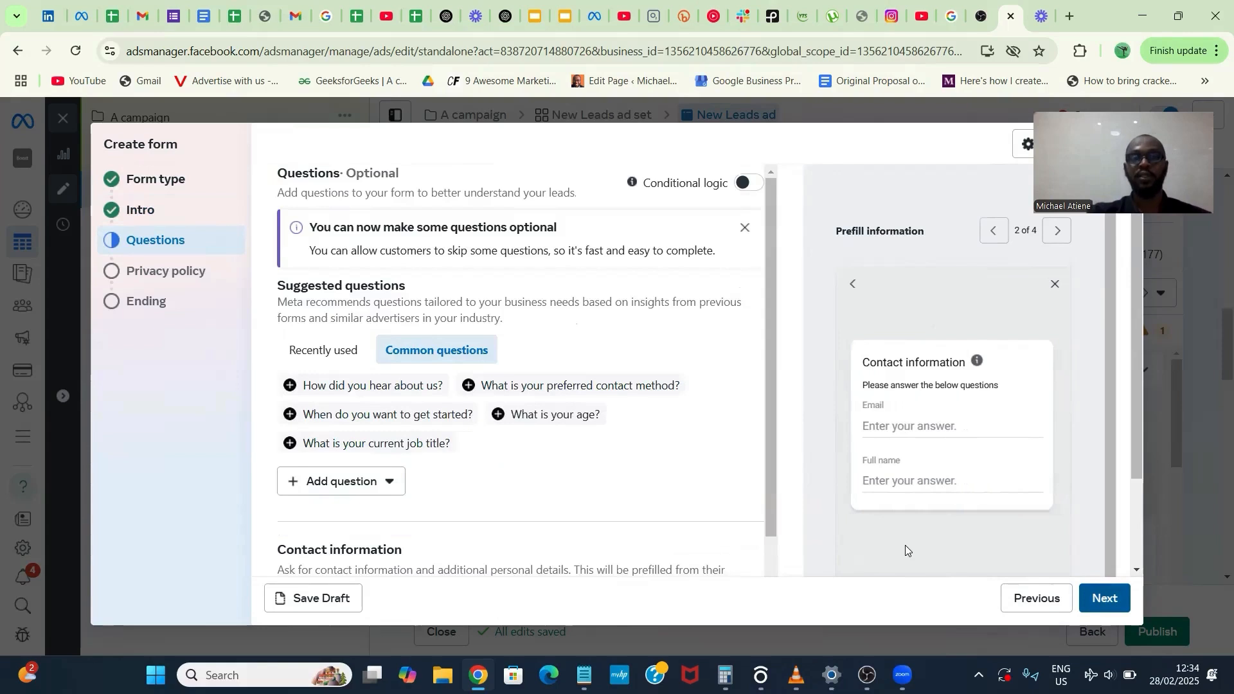
left_click(745, 184)
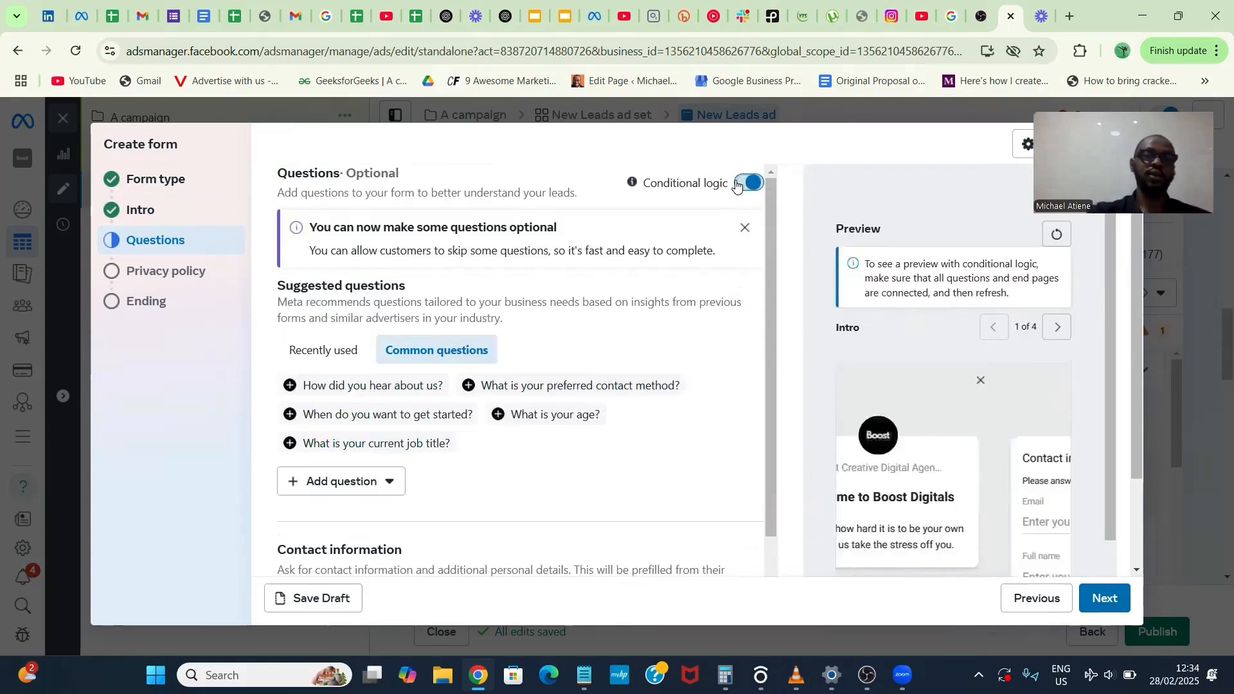
- Dismiss the optional-questions notice and add a multiple choice question reading "What type of Real estate are you interested in?"
left_click(745, 228)
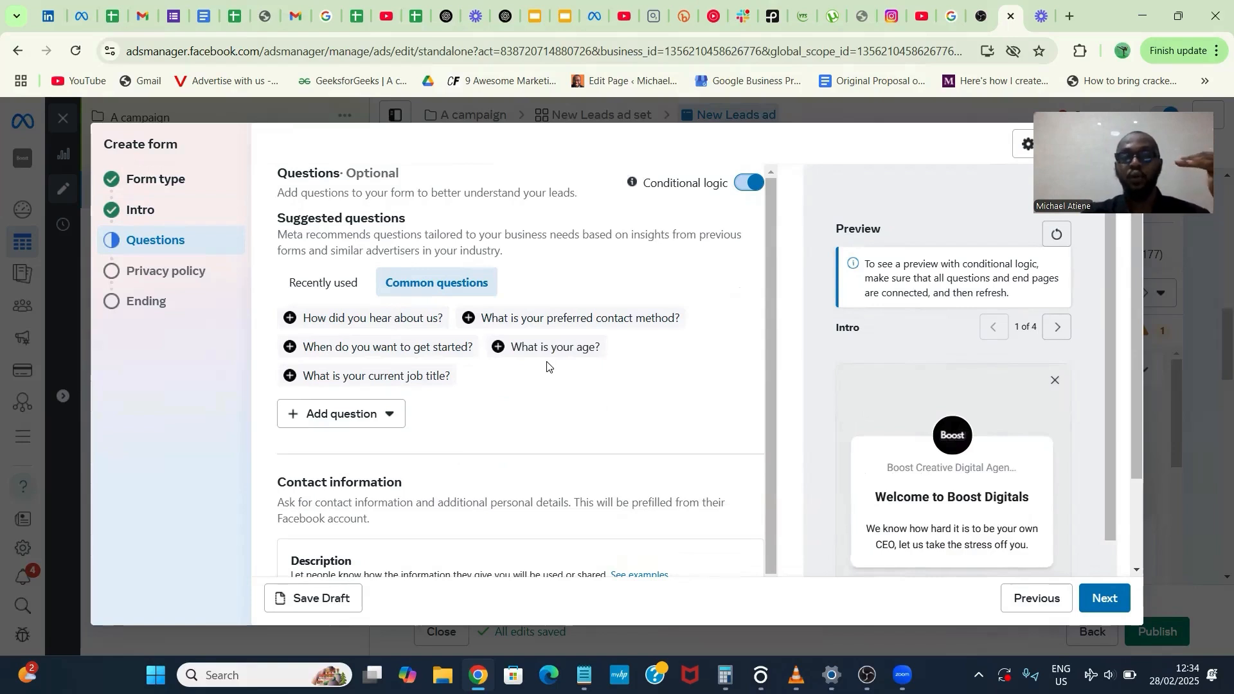
left_click(345, 408)
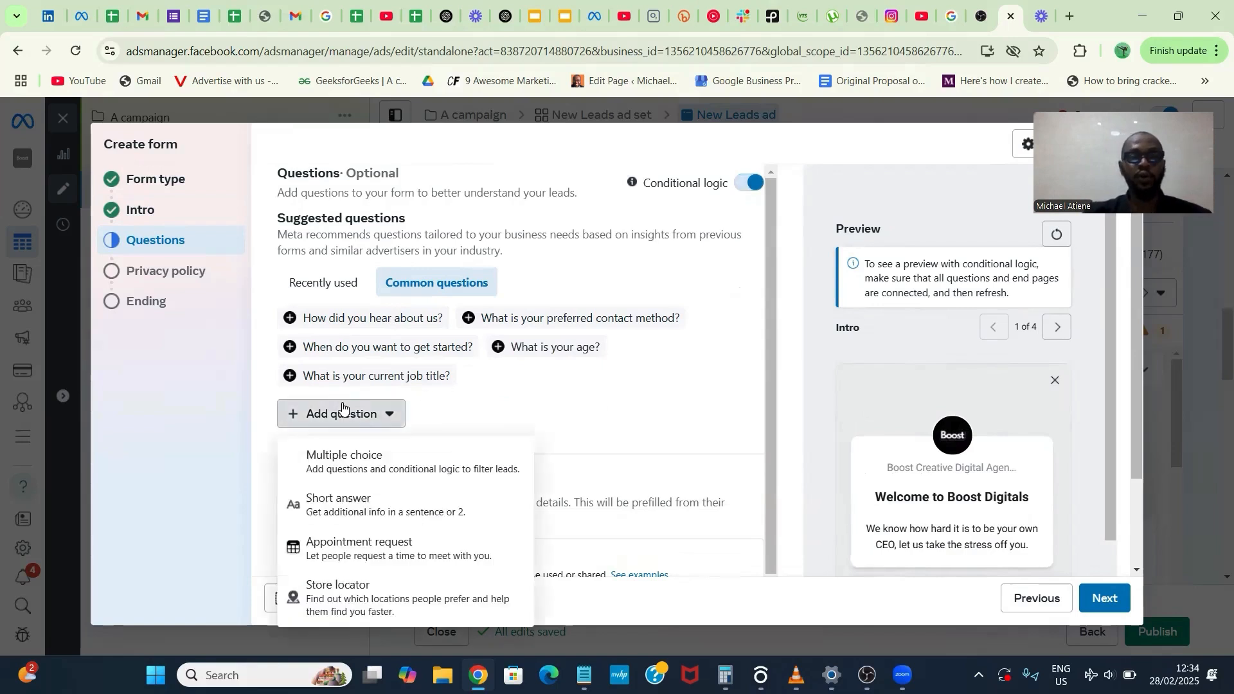
left_click(371, 457)
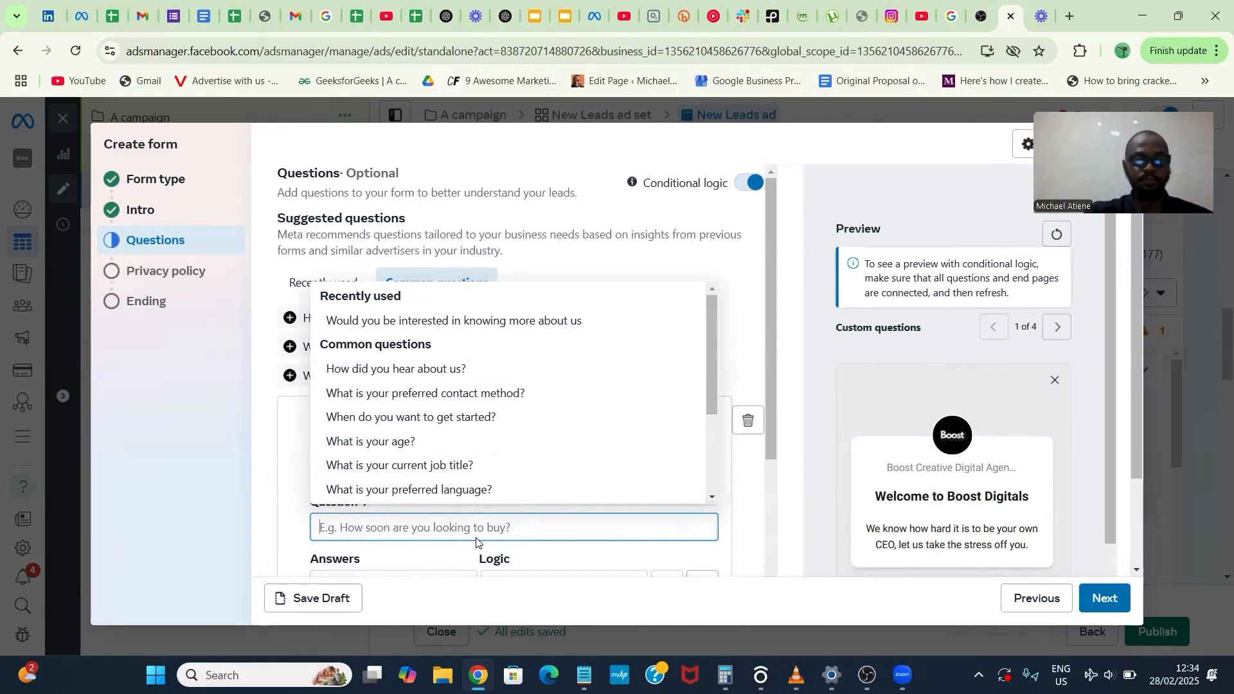
type("Are you")
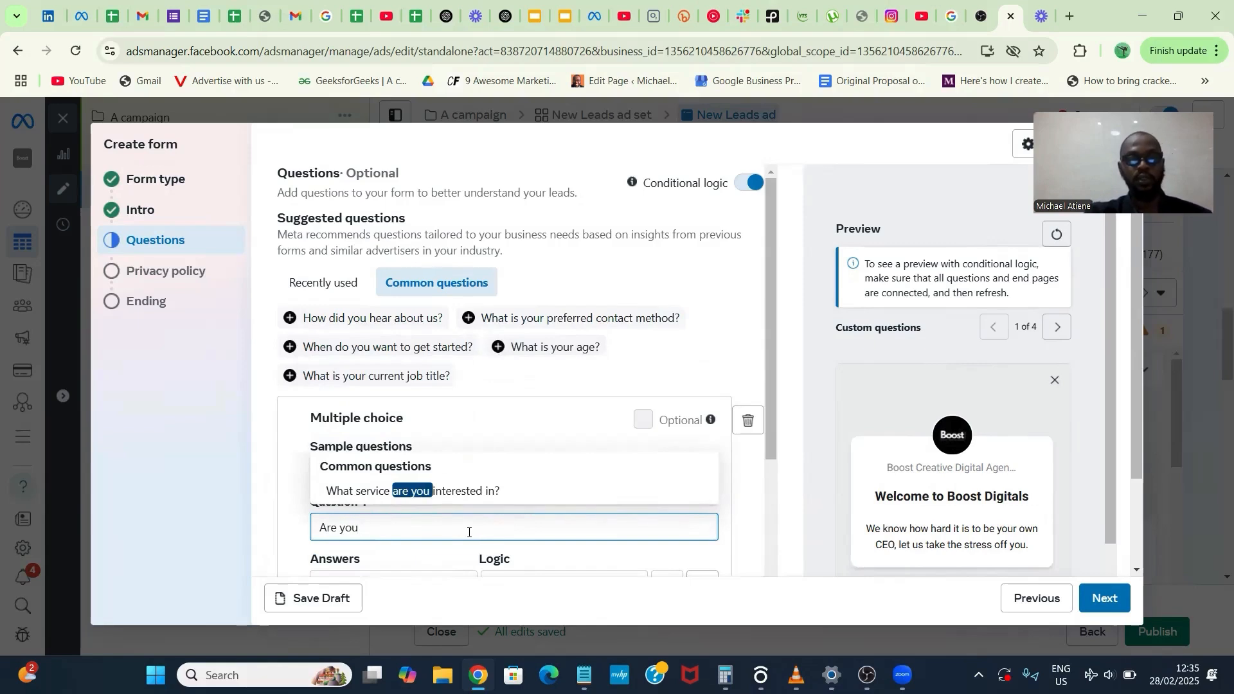
key("ctrl+a")
type("What type")
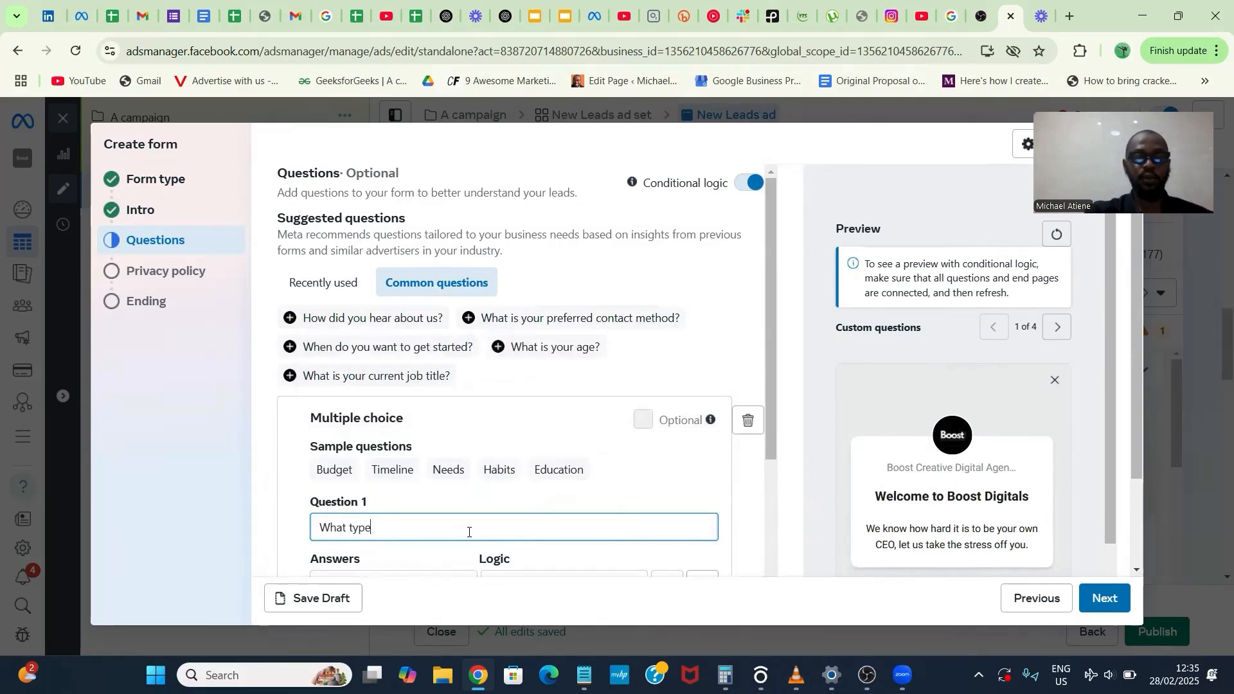
type(" of Real e")
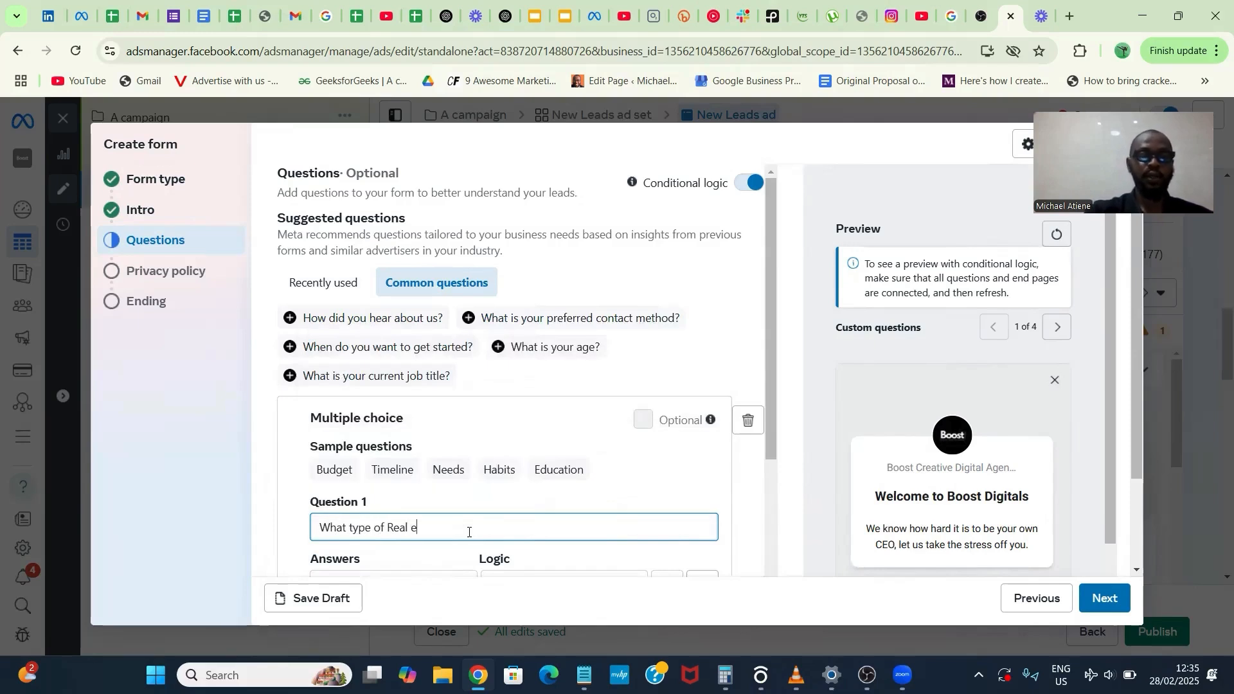
type("state are you")
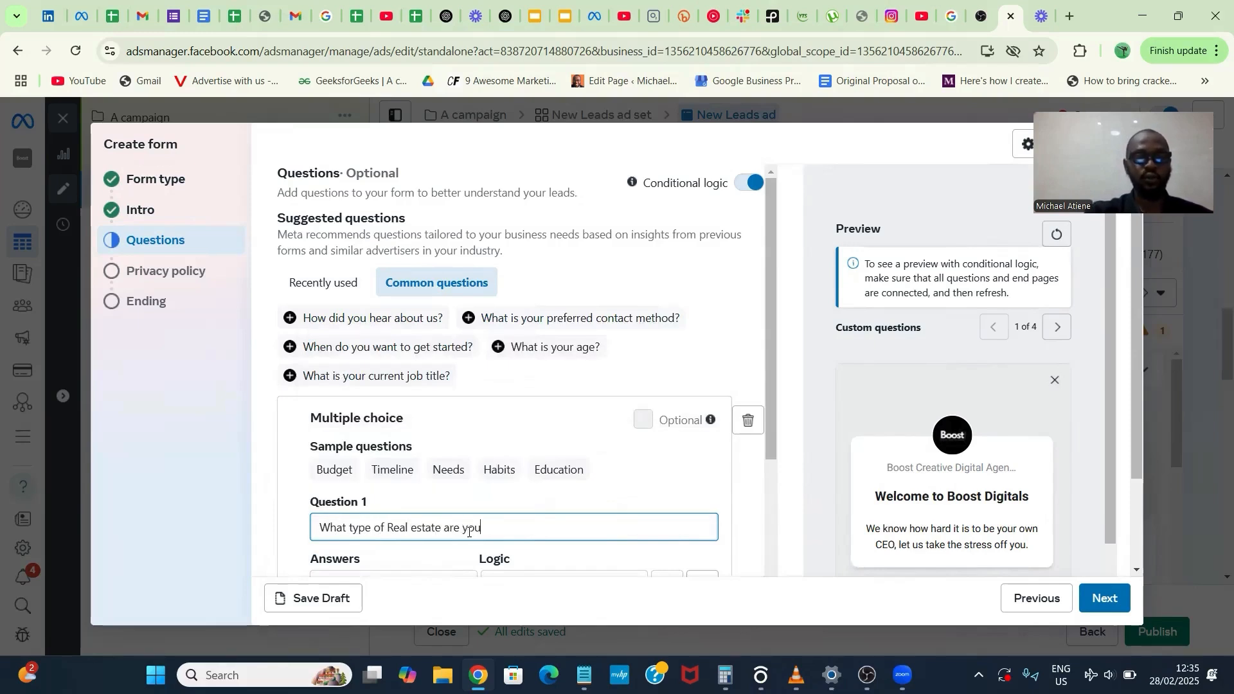
type(" intereste")
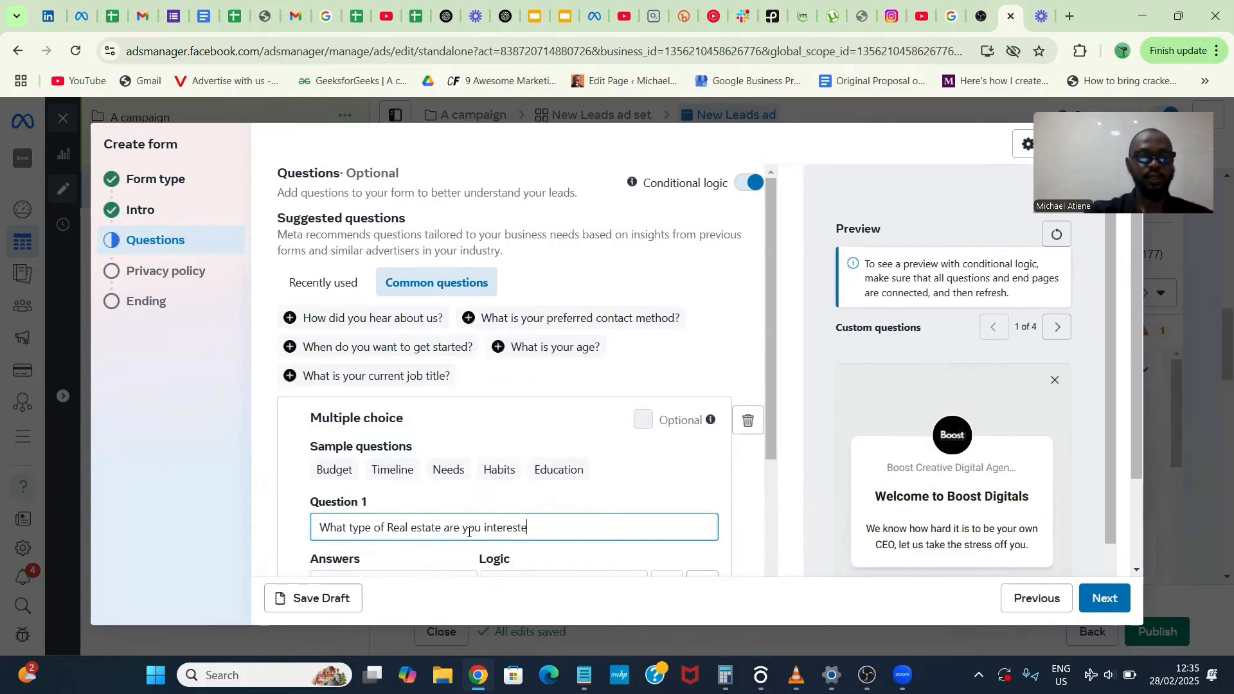
type("d in")
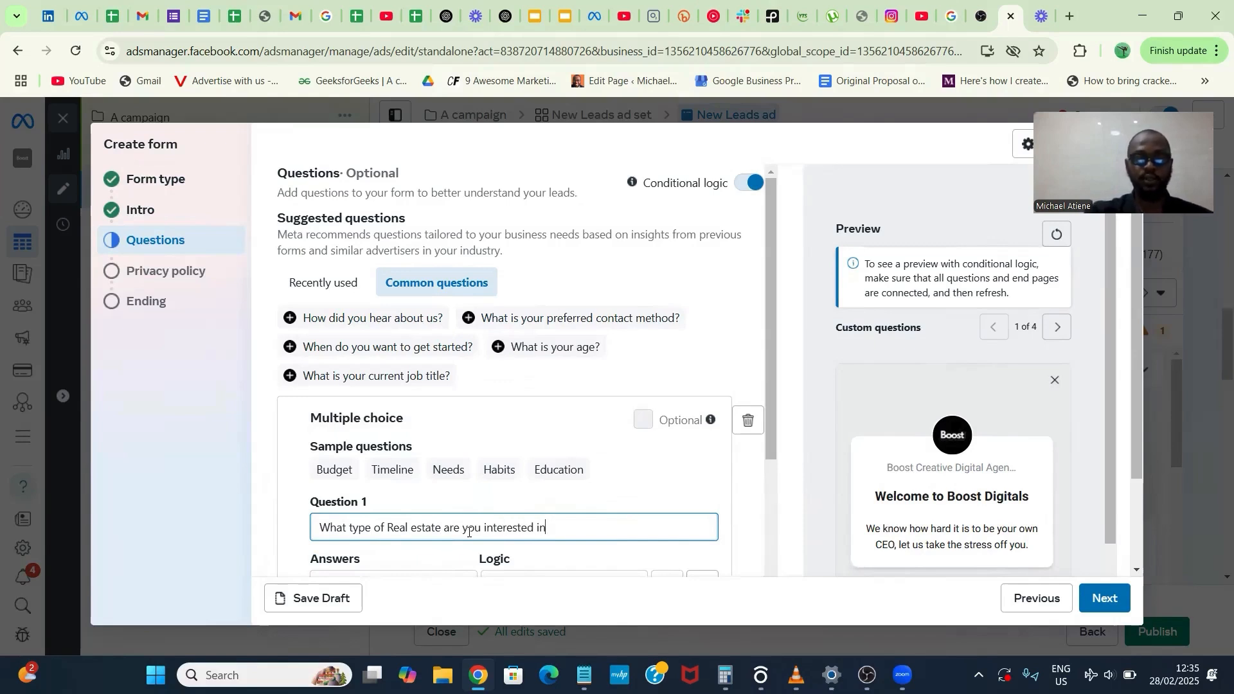
type("?")
- Fill in the question's first two answers as "Commercial Lands" and "Residential Lands"
scroll(468, 533, "down", 2)
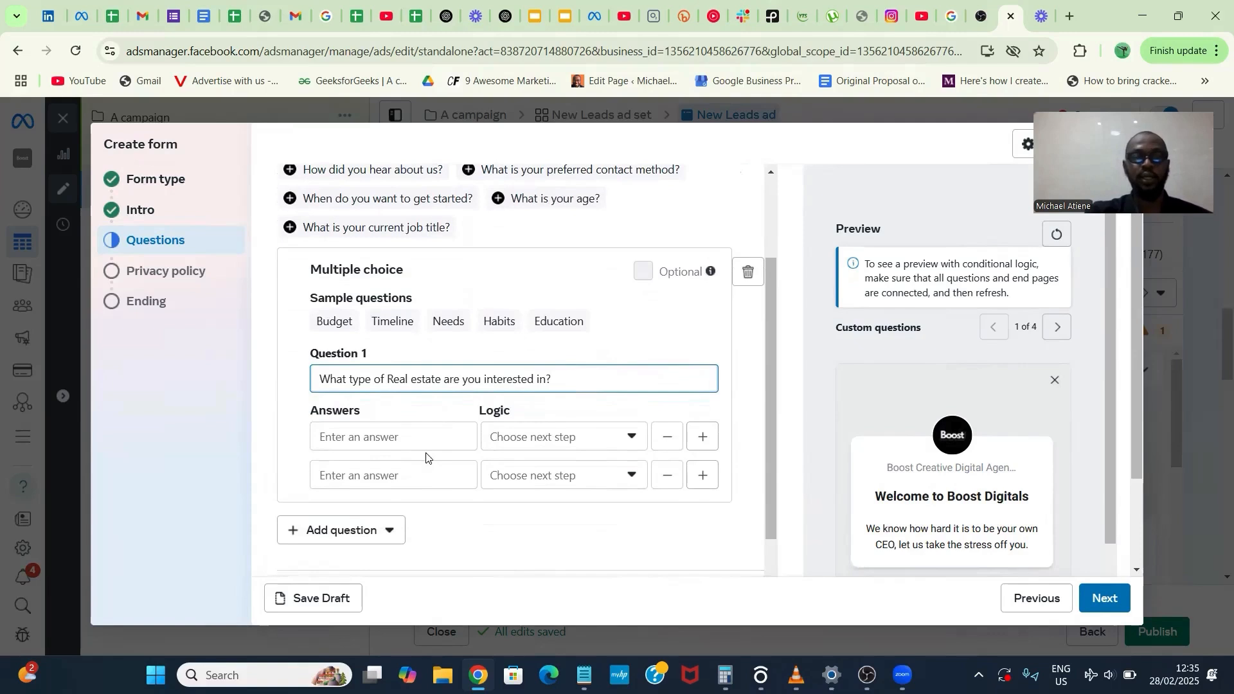
left_click(398, 437)
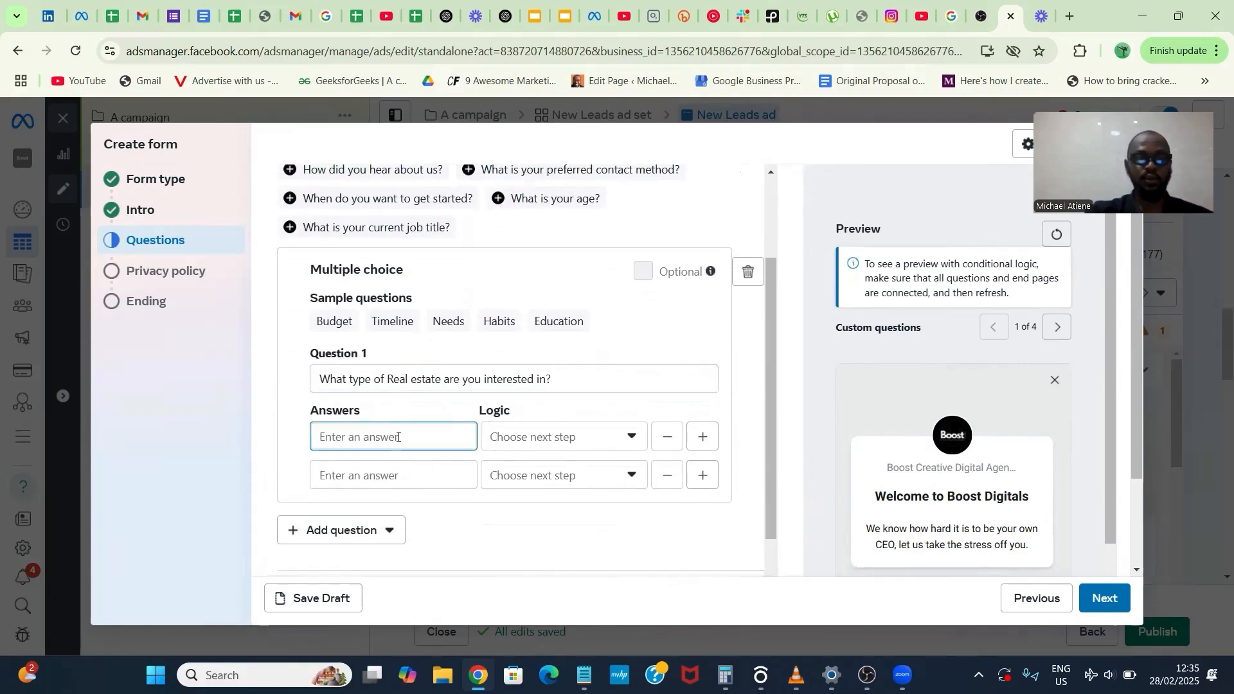
type("Commercial ")
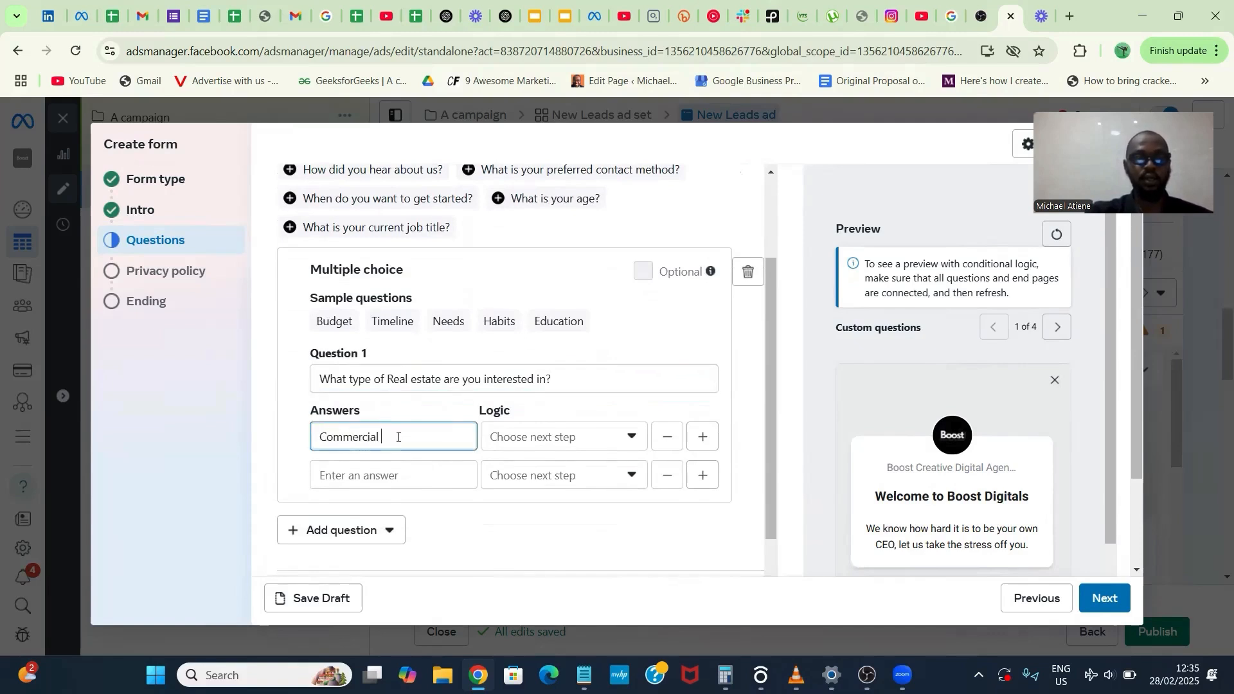
type("Lands")
left_click(391, 472)
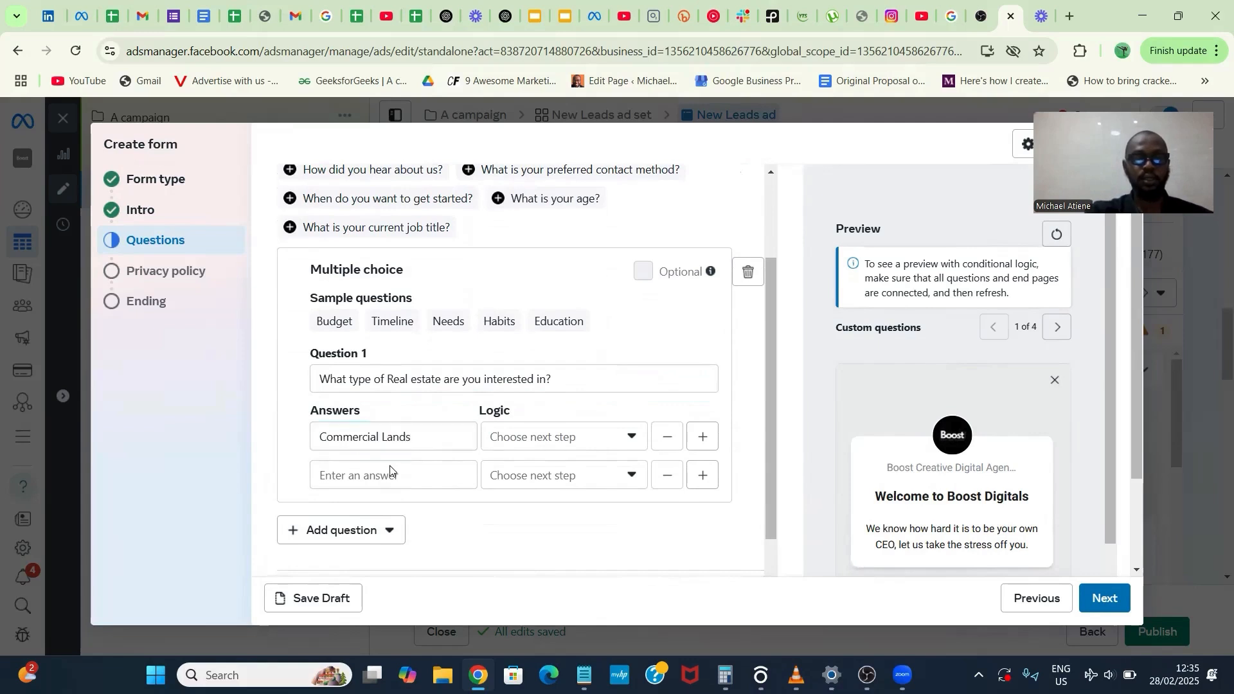
left_click(381, 478)
type("Re")
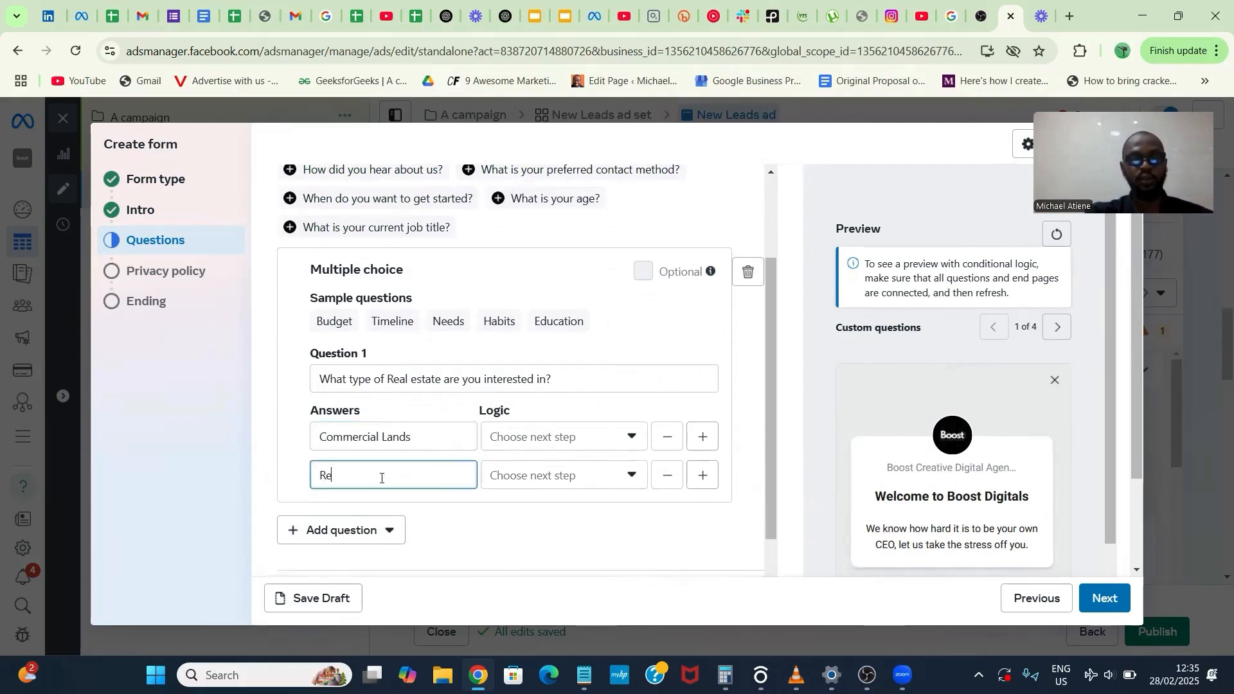
type("sidential L")
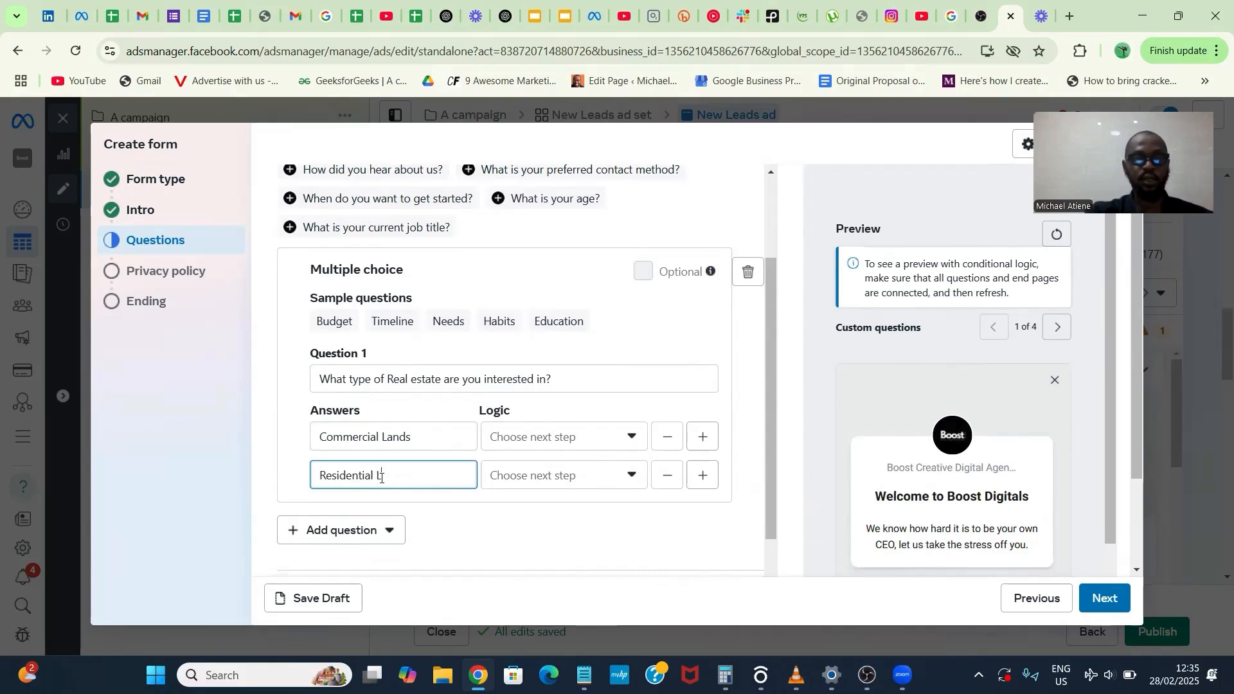
type("ans")
key("BackSpace")
type("ds")
- Add two more answers to the real estate question: "Houses" and "Not Yet"
left_click(703, 476)
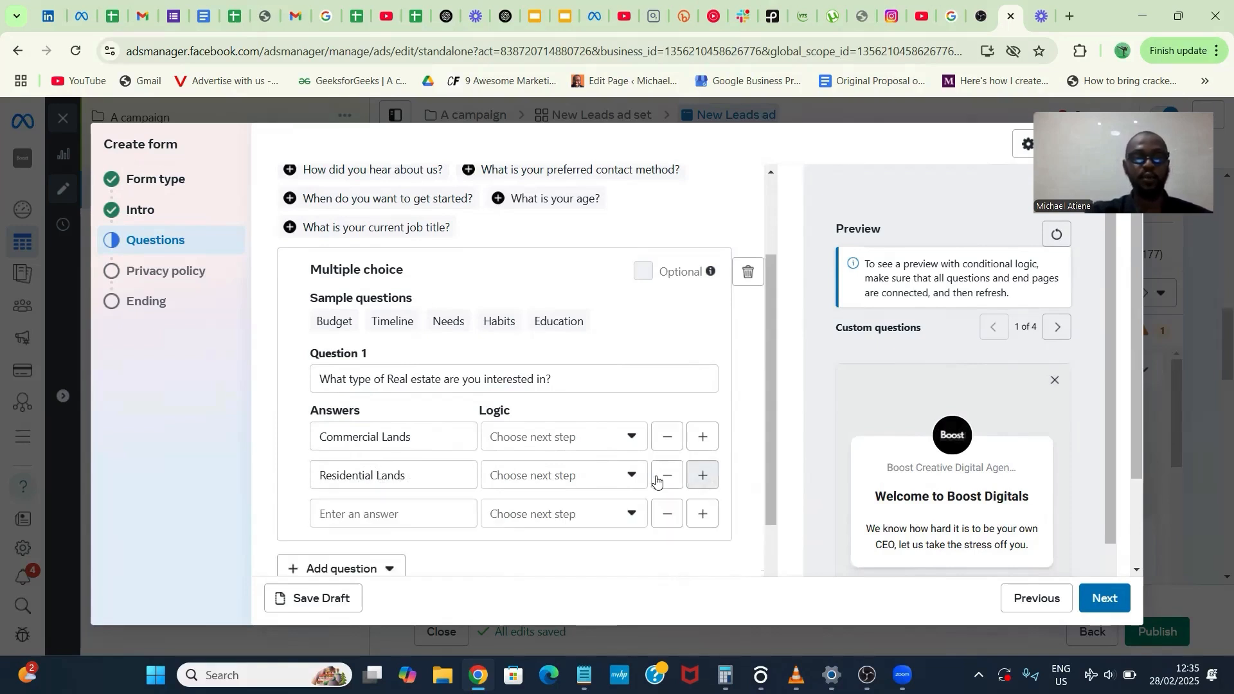
left_click(410, 521)
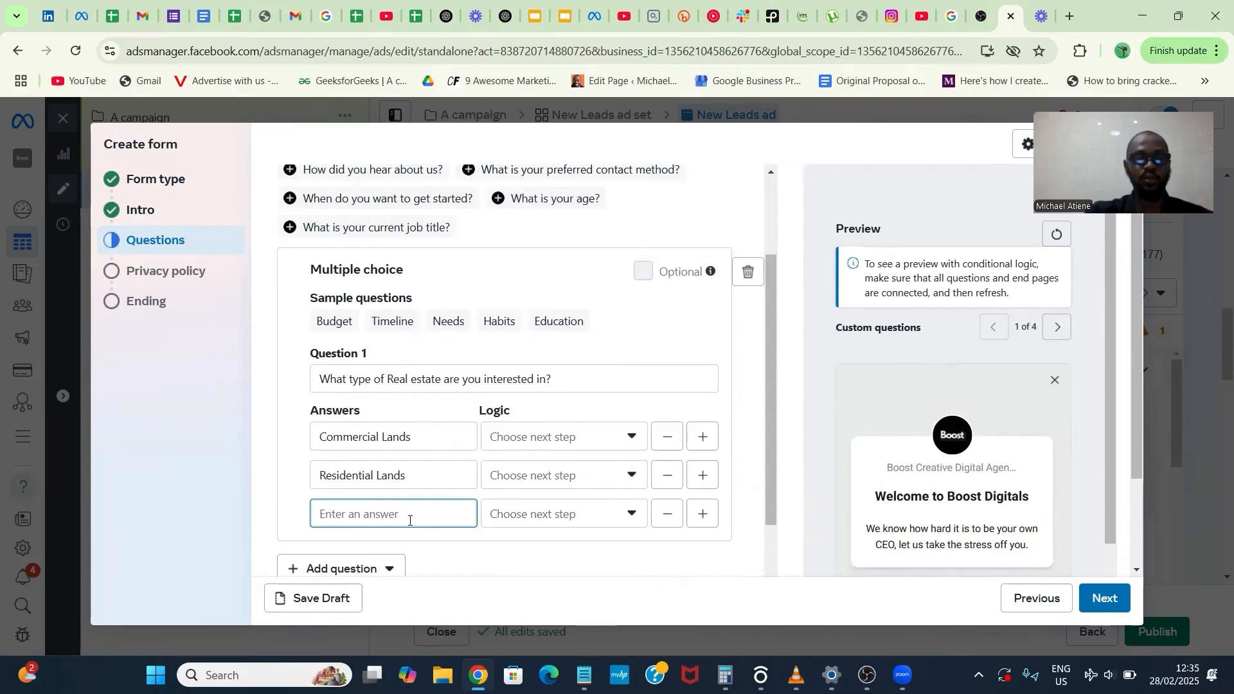
type("Houses")
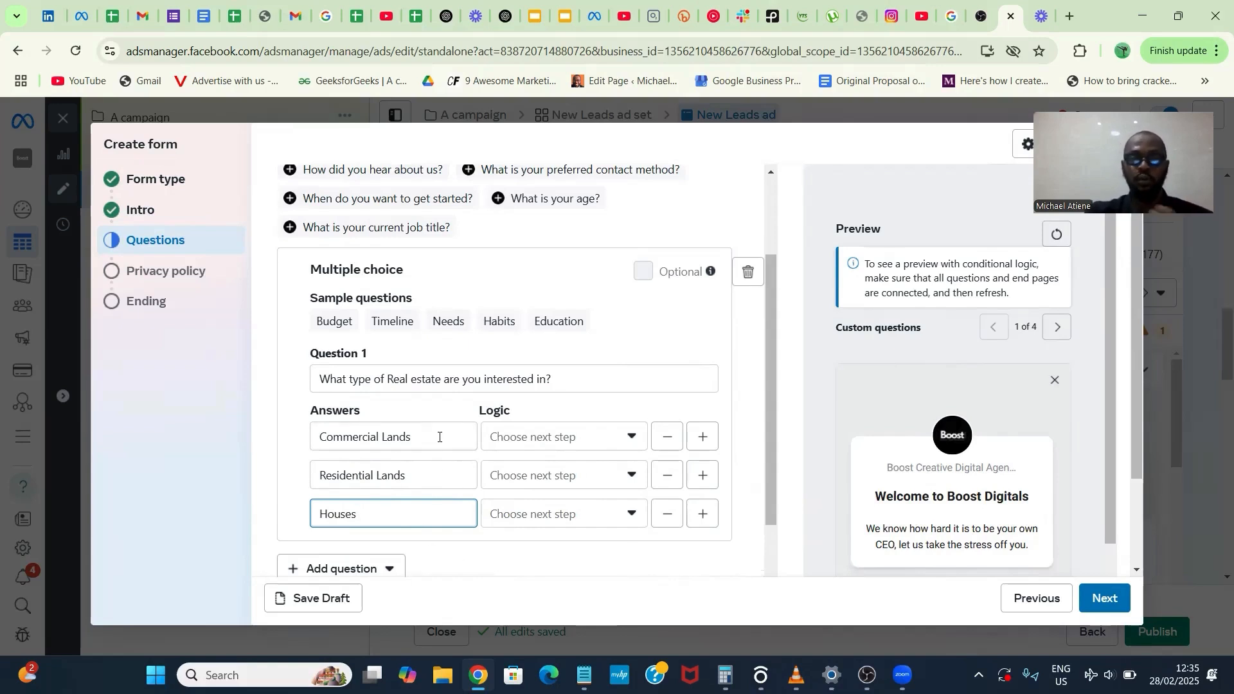
left_click(702, 515)
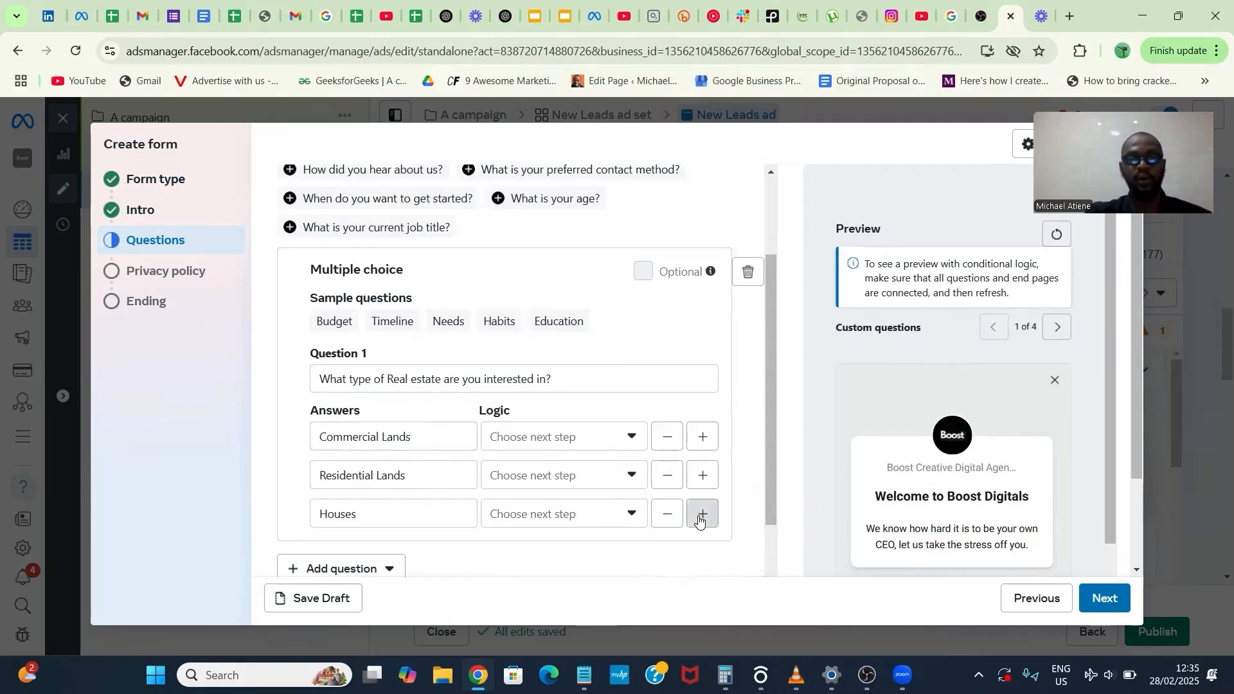
left_click(440, 550)
type("Not Yet")
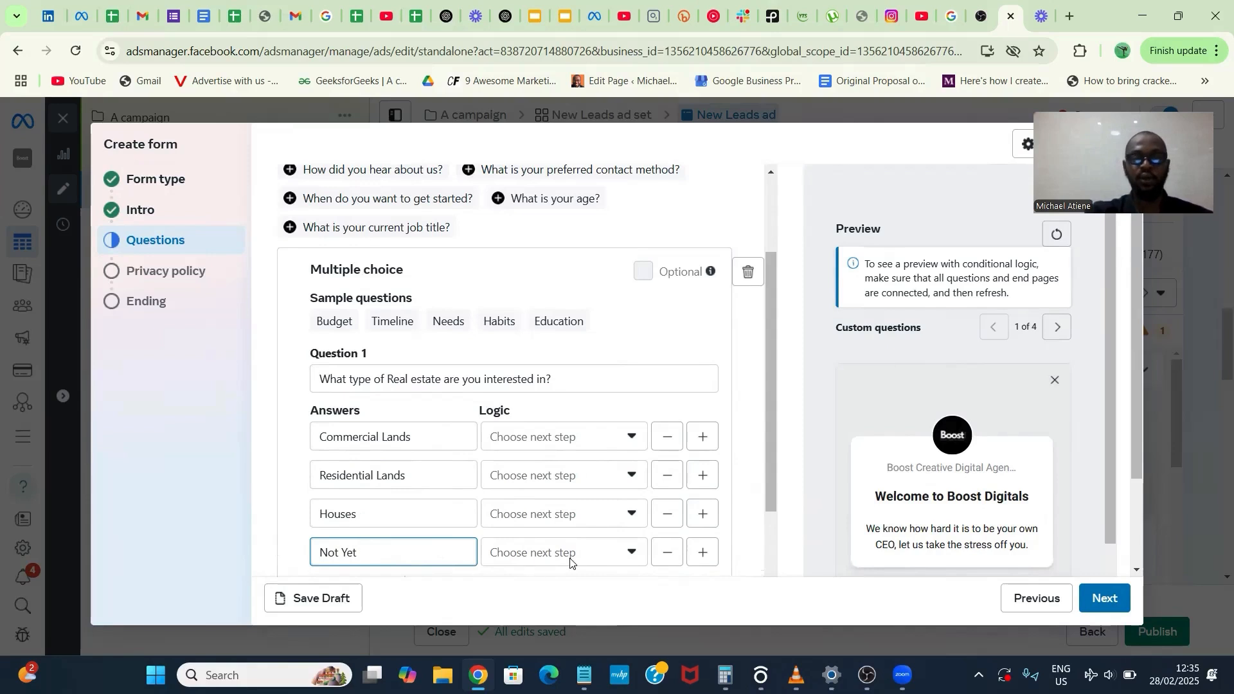
- Add a fifth answer reading "I'm not Interested" to the real estate question
left_click(702, 551)
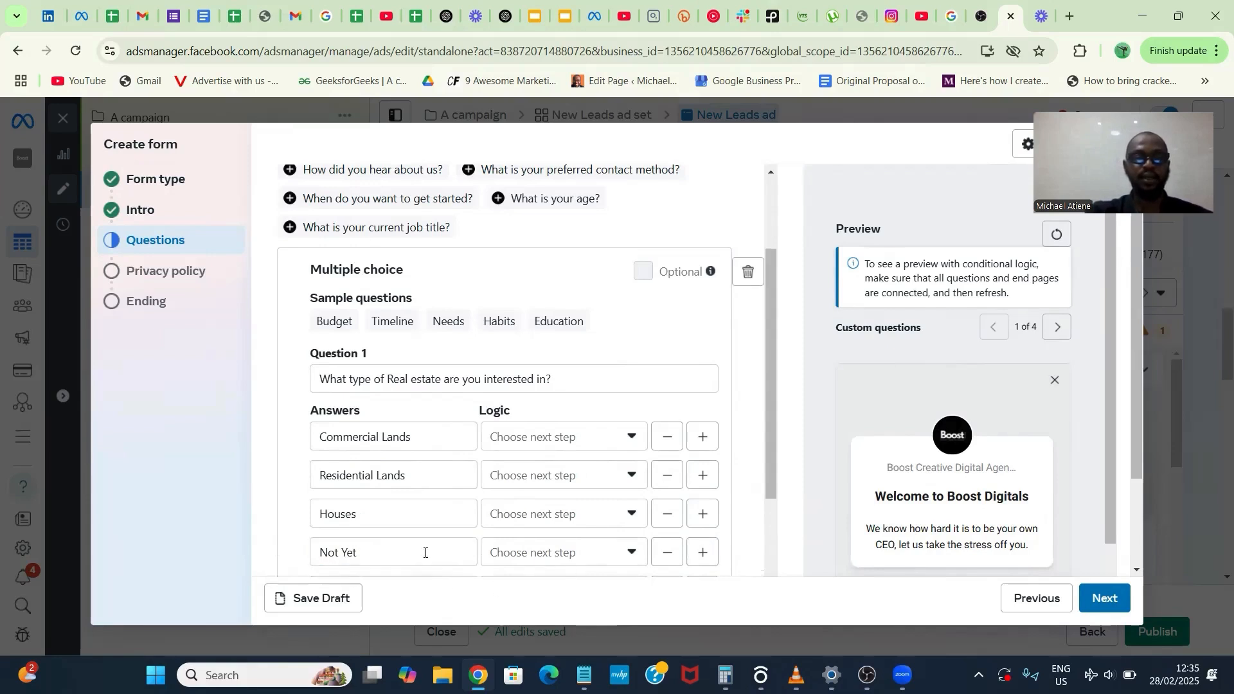
scroll(425, 557, "down", 3)
left_click(419, 445)
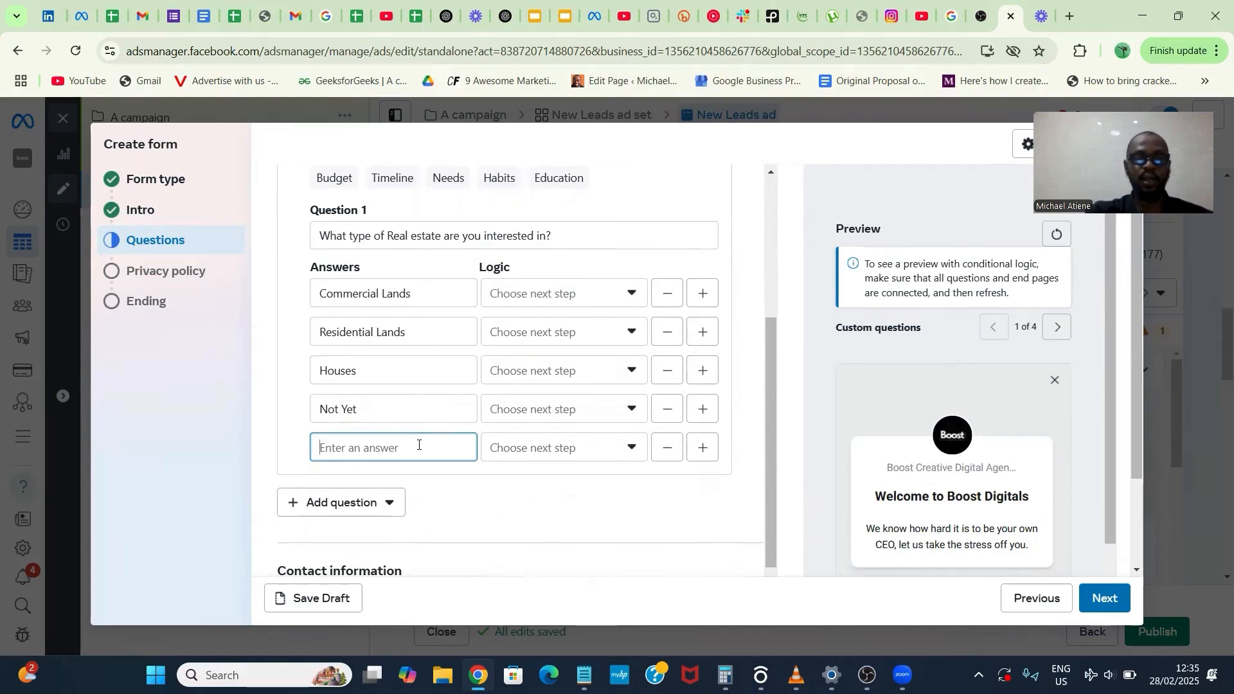
type("I'm n")
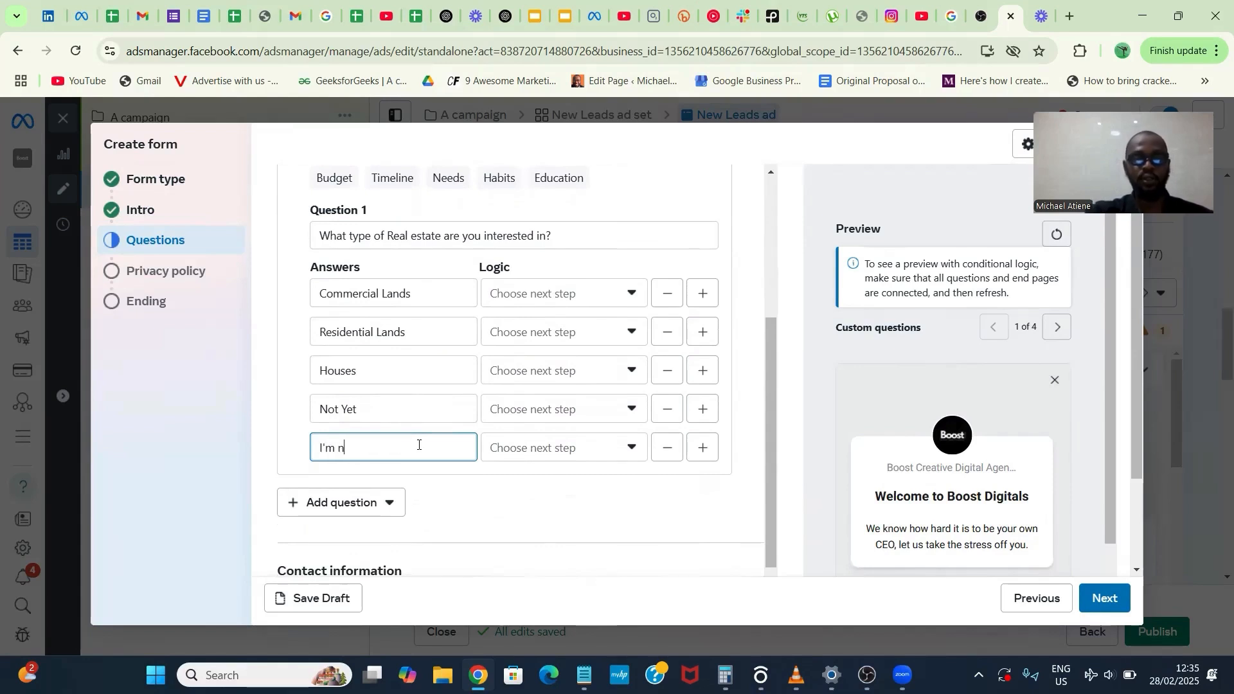
type("ot Inter")
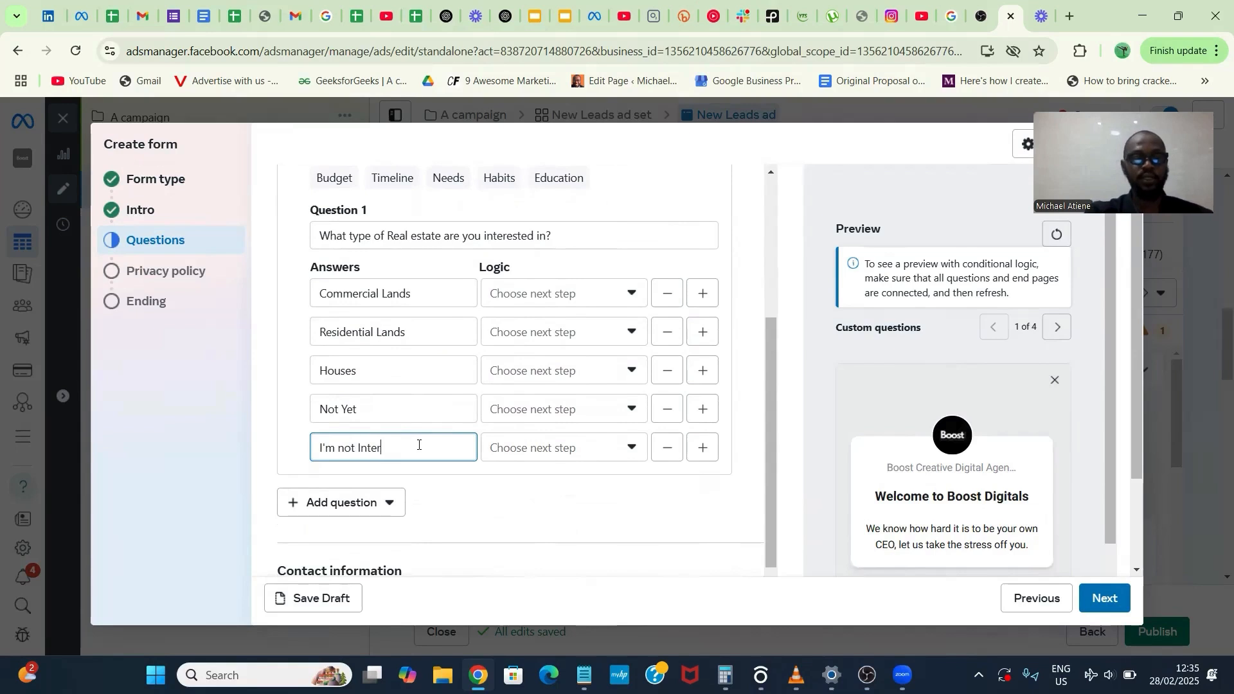
type("ested")
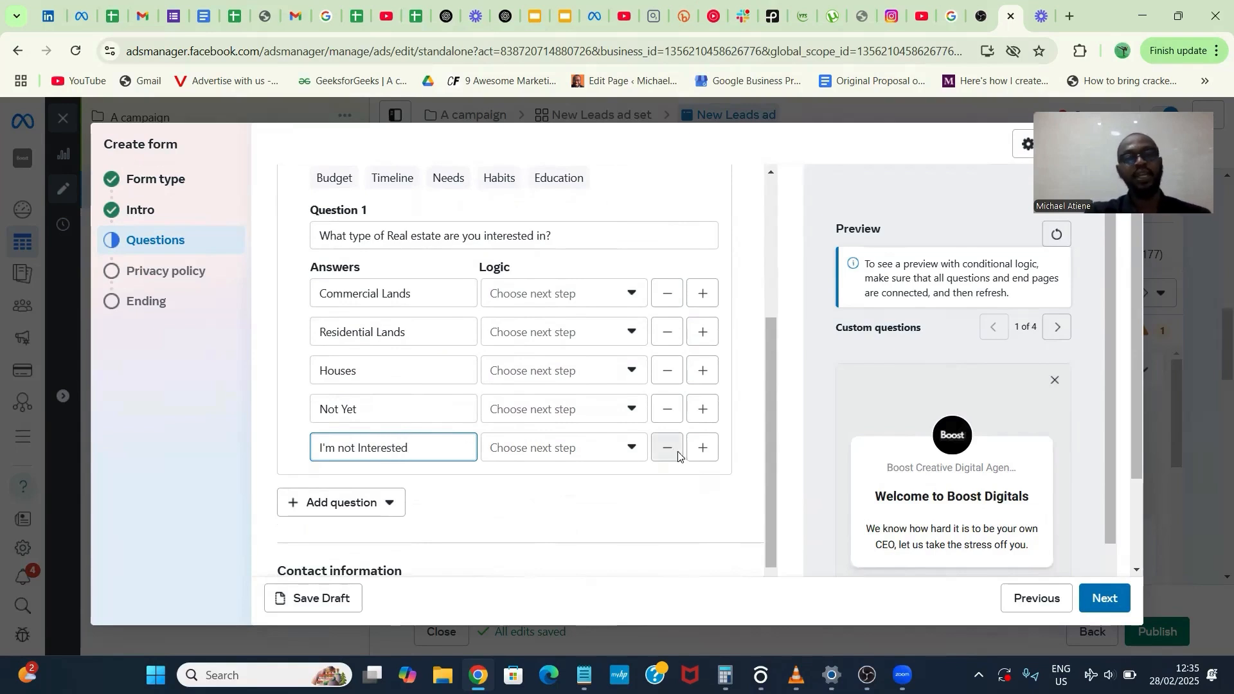
- Set the logic of the "I'm not Interested" answer to close the form with the end page for non-leads
left_click(611, 455)
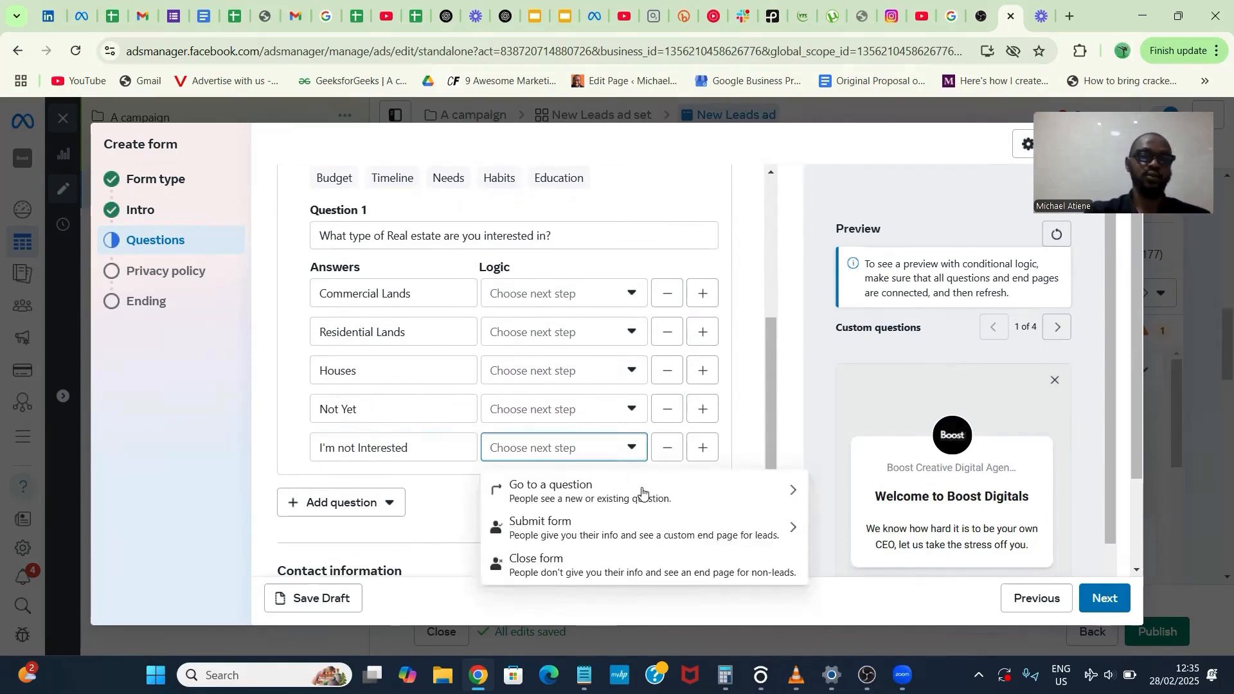
left_click(664, 546)
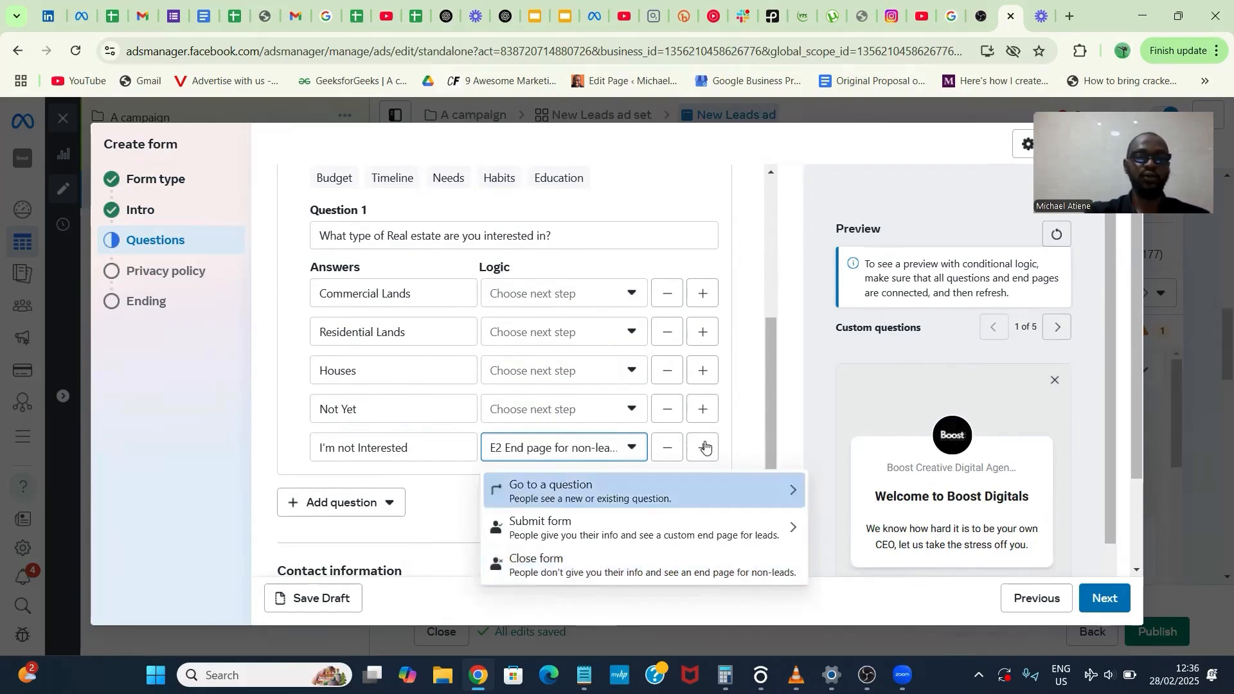
left_click(733, 430)
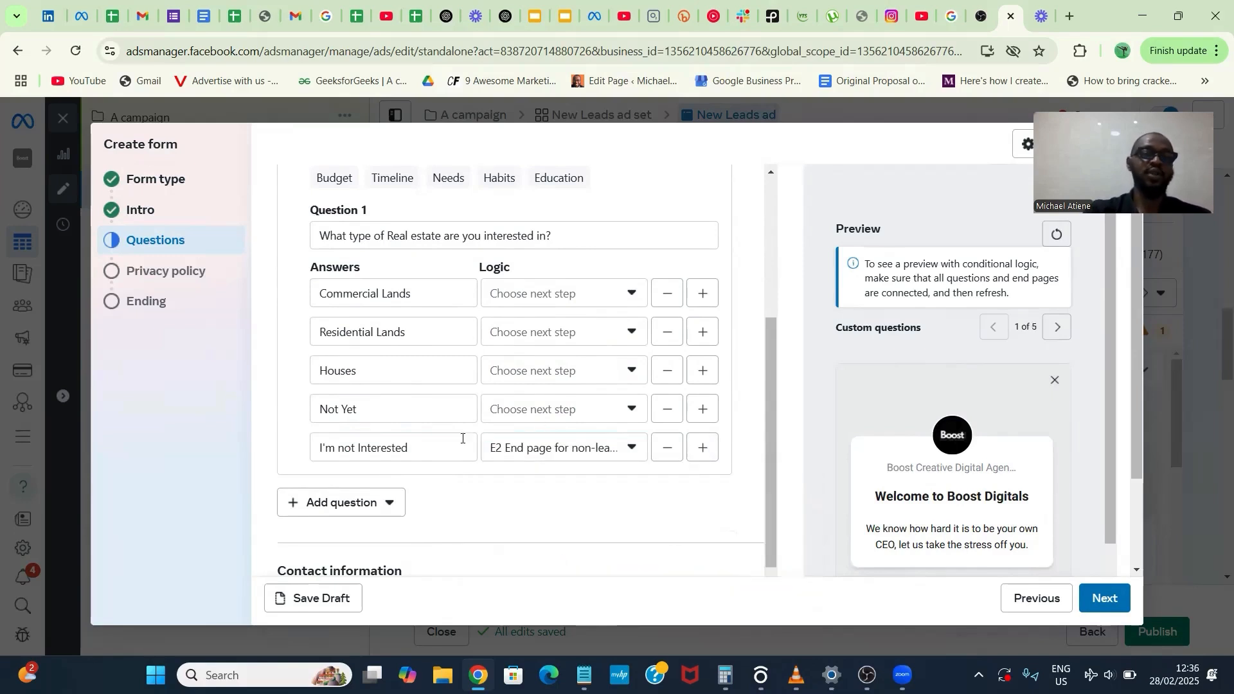
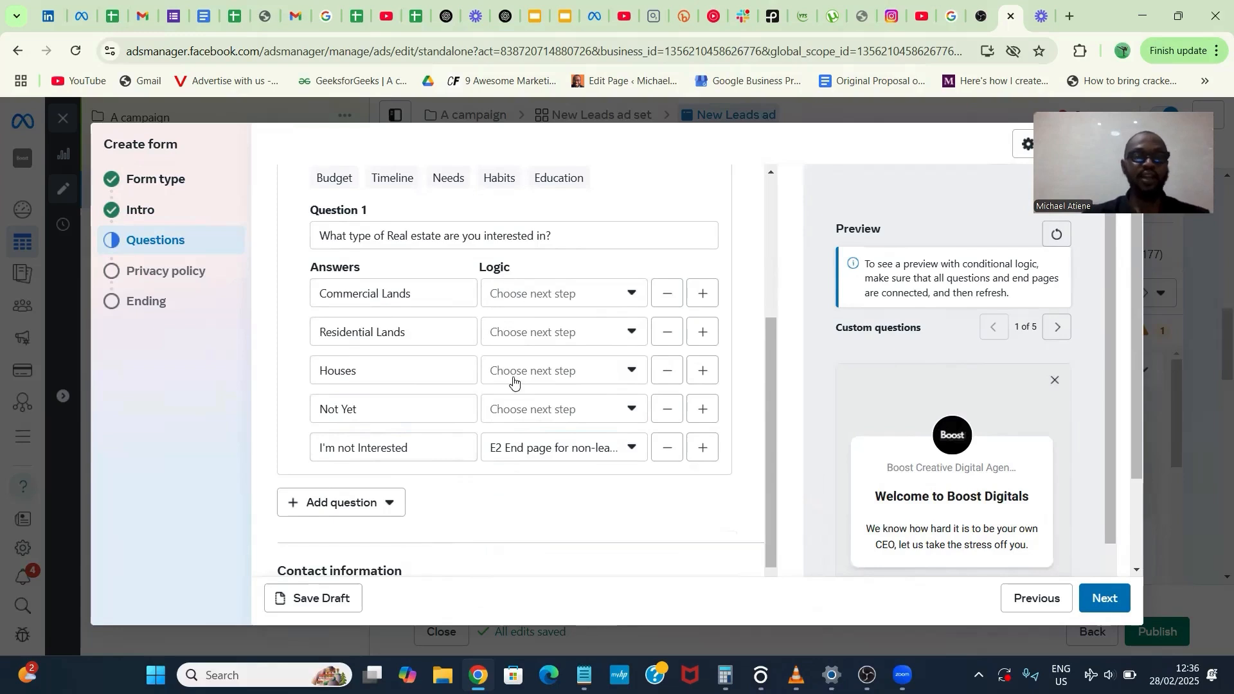
- Route the "Commercial Lands" answer to a new multiple-choice question reading "When can you schedule an inspection of your choice Real estate?"
left_click(621, 295)
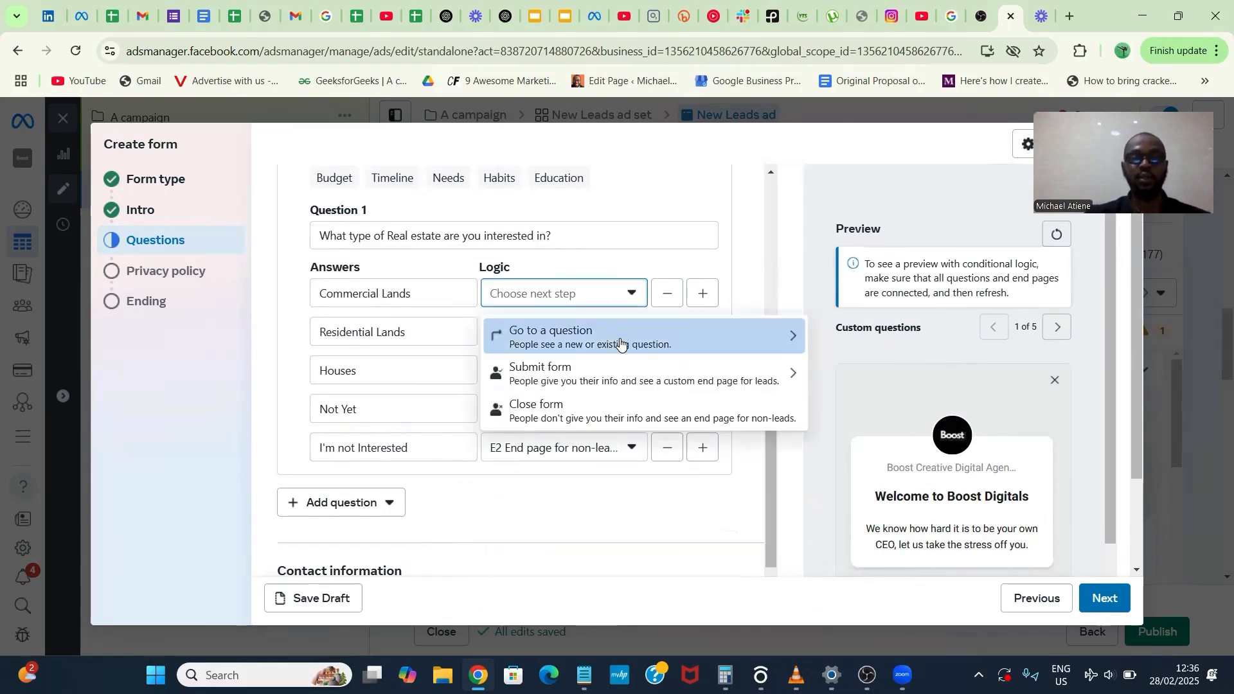
left_click(620, 341)
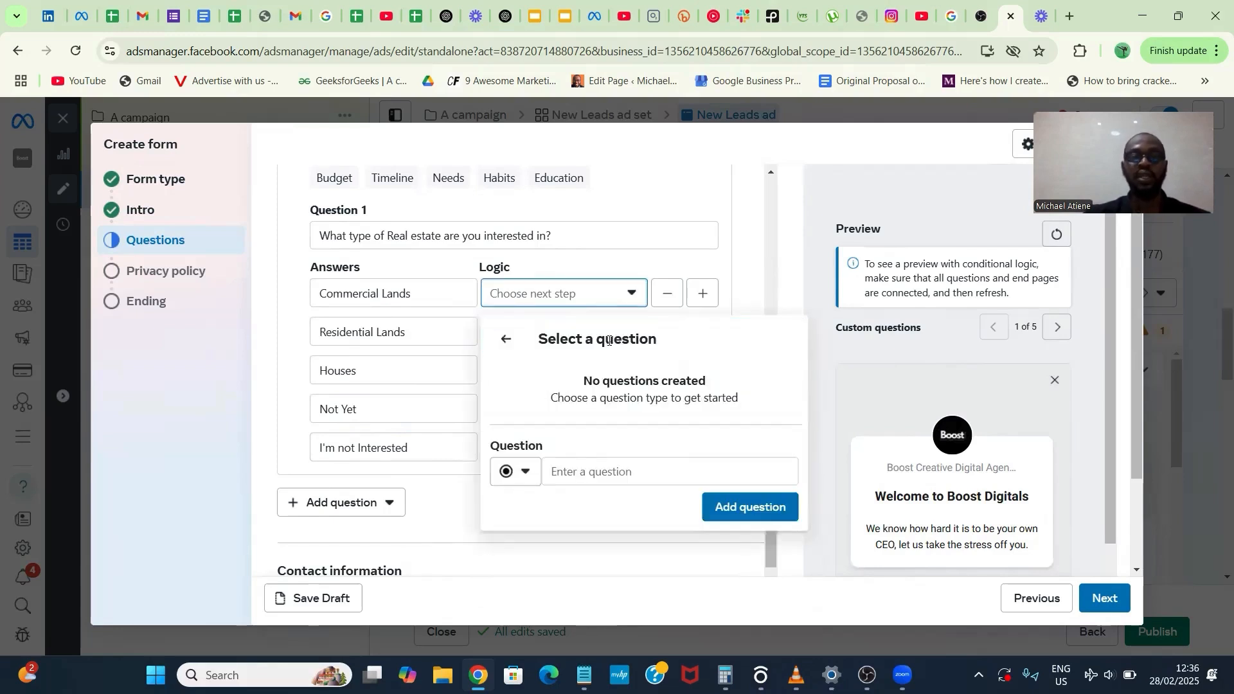
left_click(603, 471)
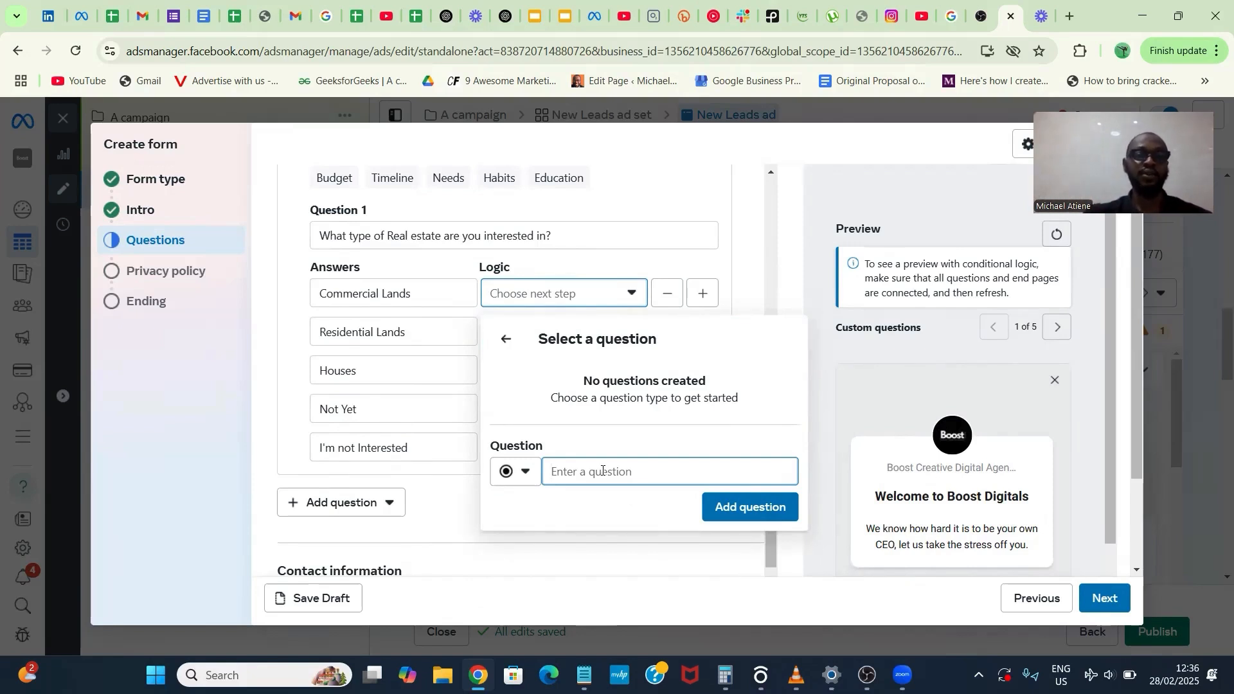
type("When")
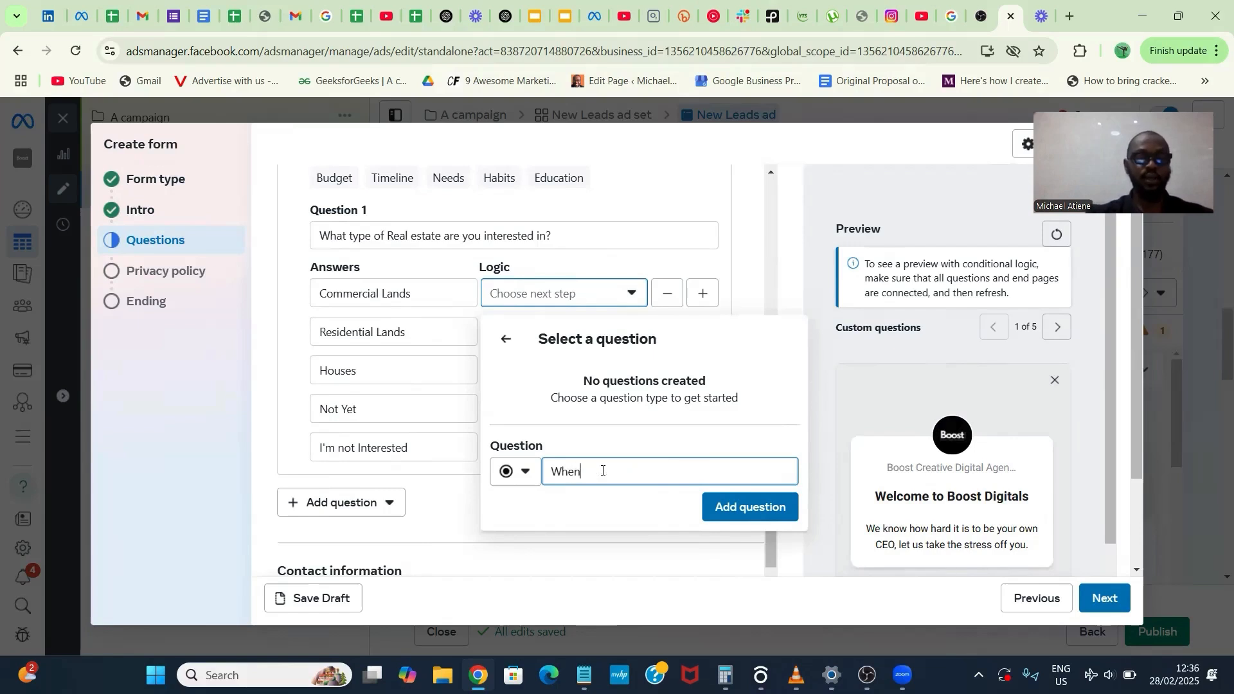
type(" can you ")
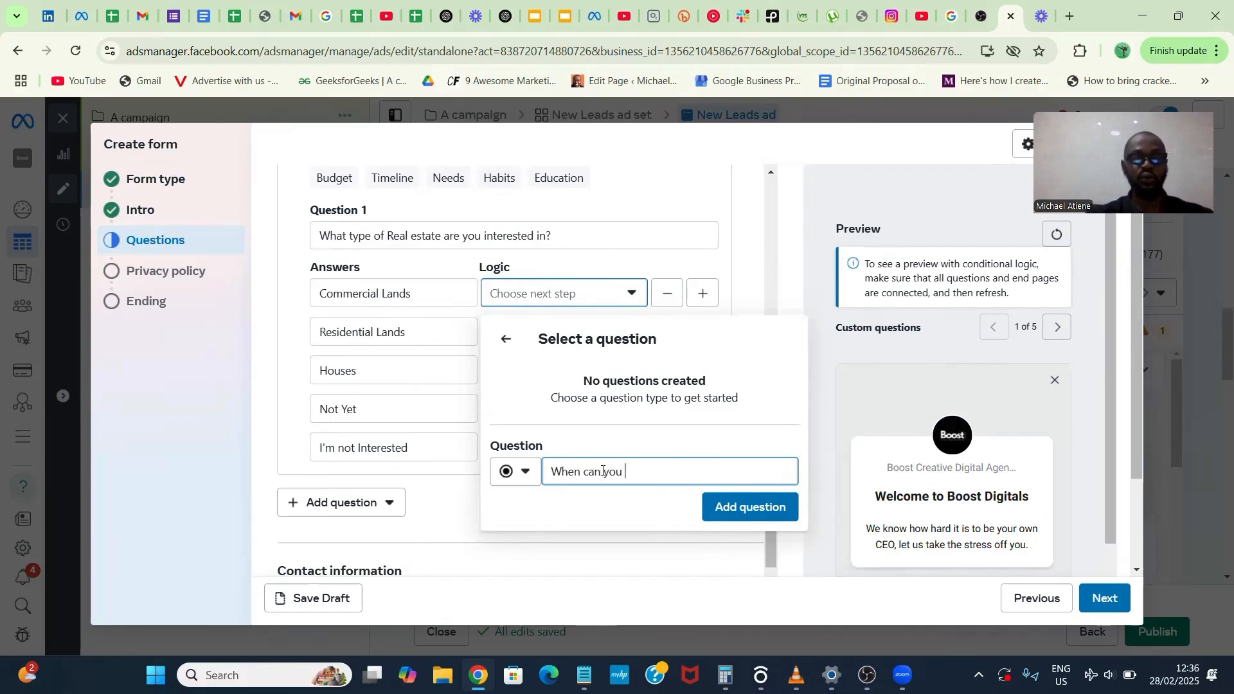
type("sch")
type("edule an inspectio")
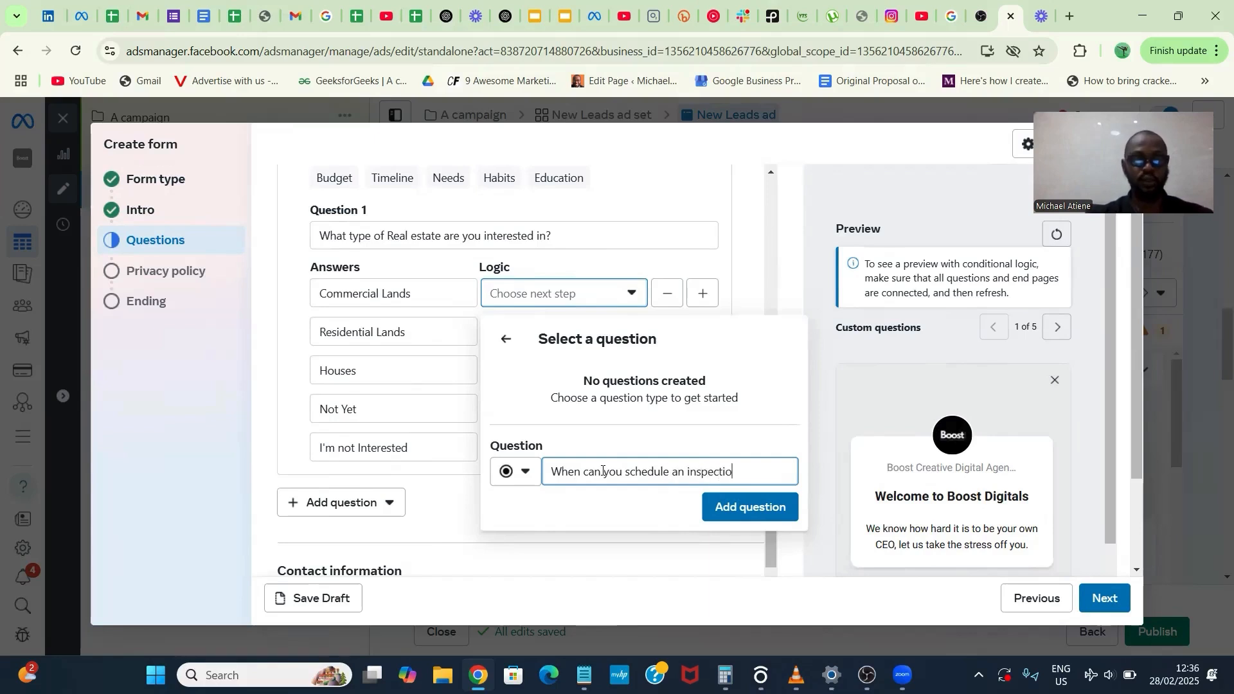
type("n of your cho")
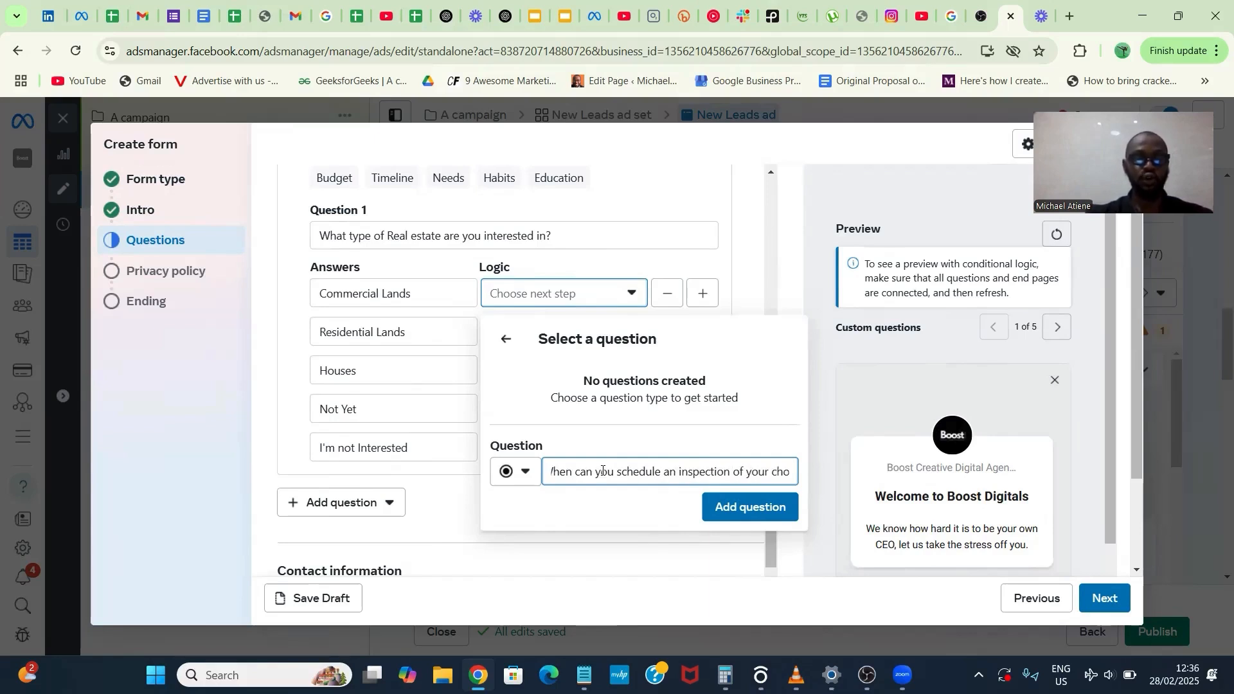
type("ice Real ")
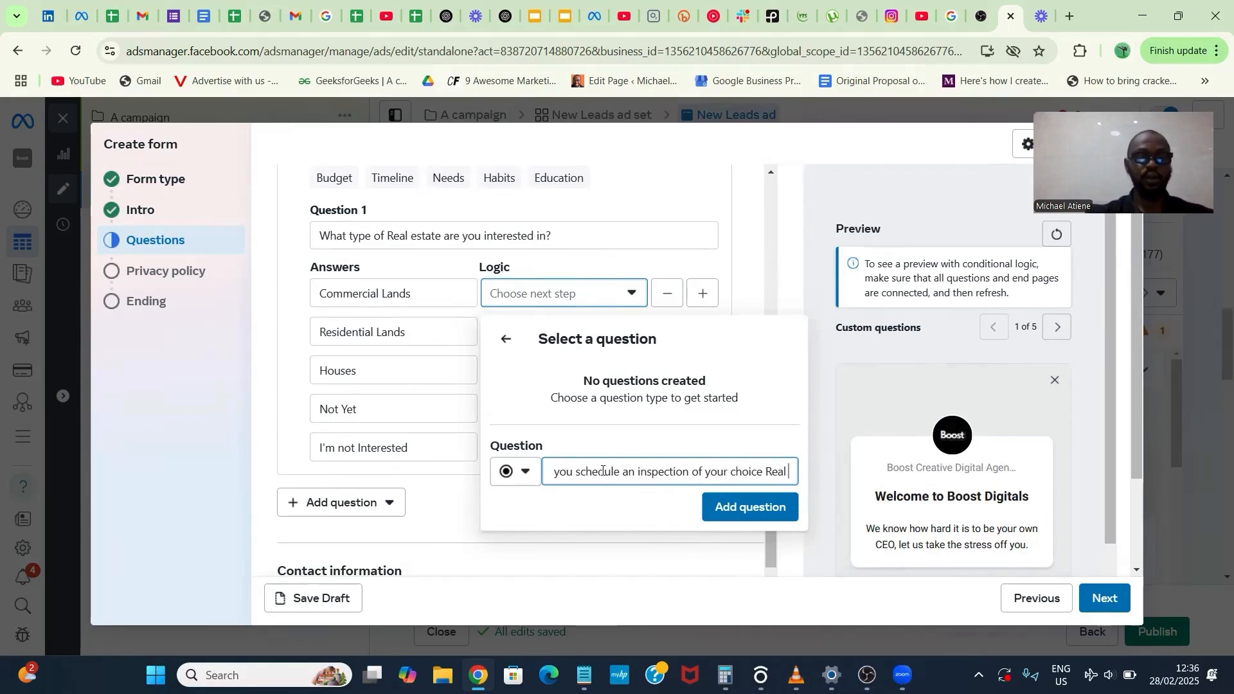
type("estate")
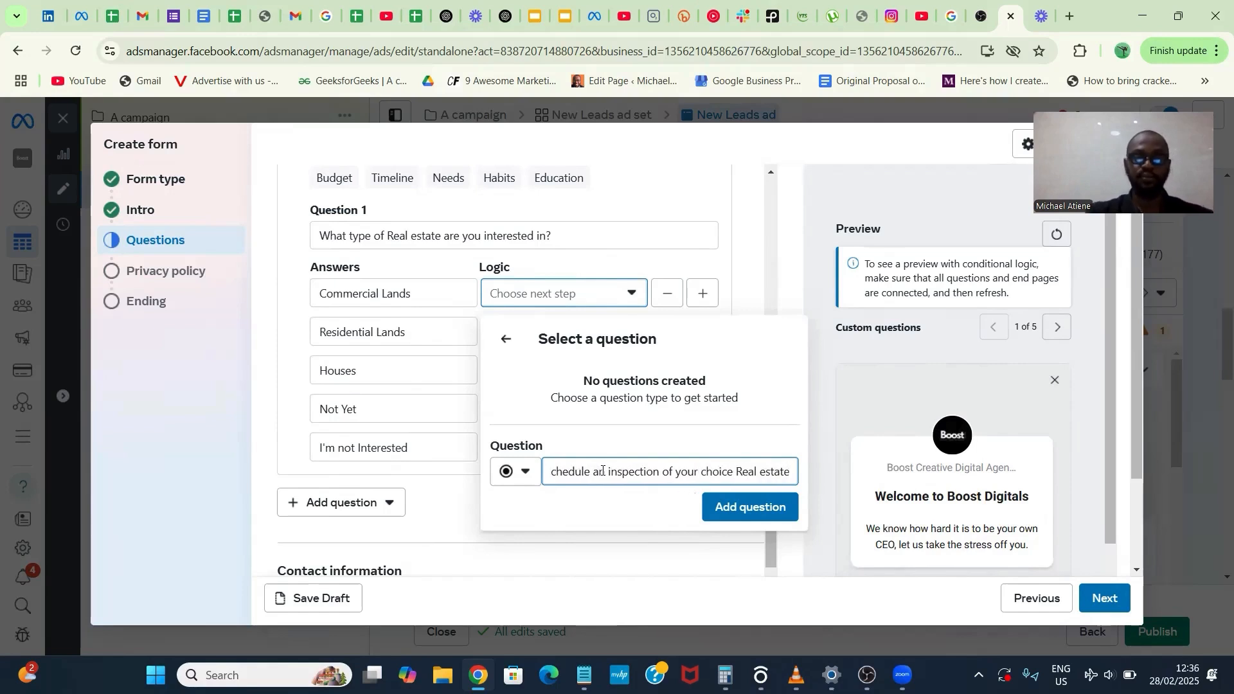
type("?")
left_click(707, 506)
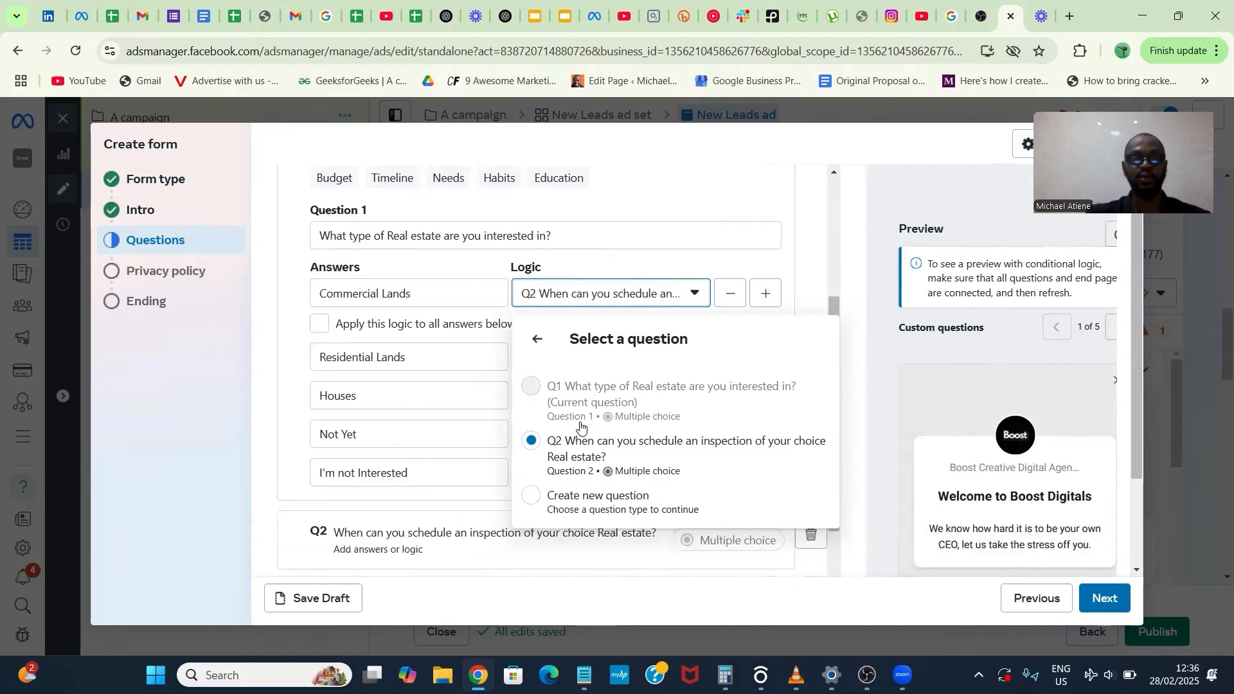
- Switch applying the logic to all answers on and back off, and route "Residential Lands" to the existing inspection question
left_click(460, 327)
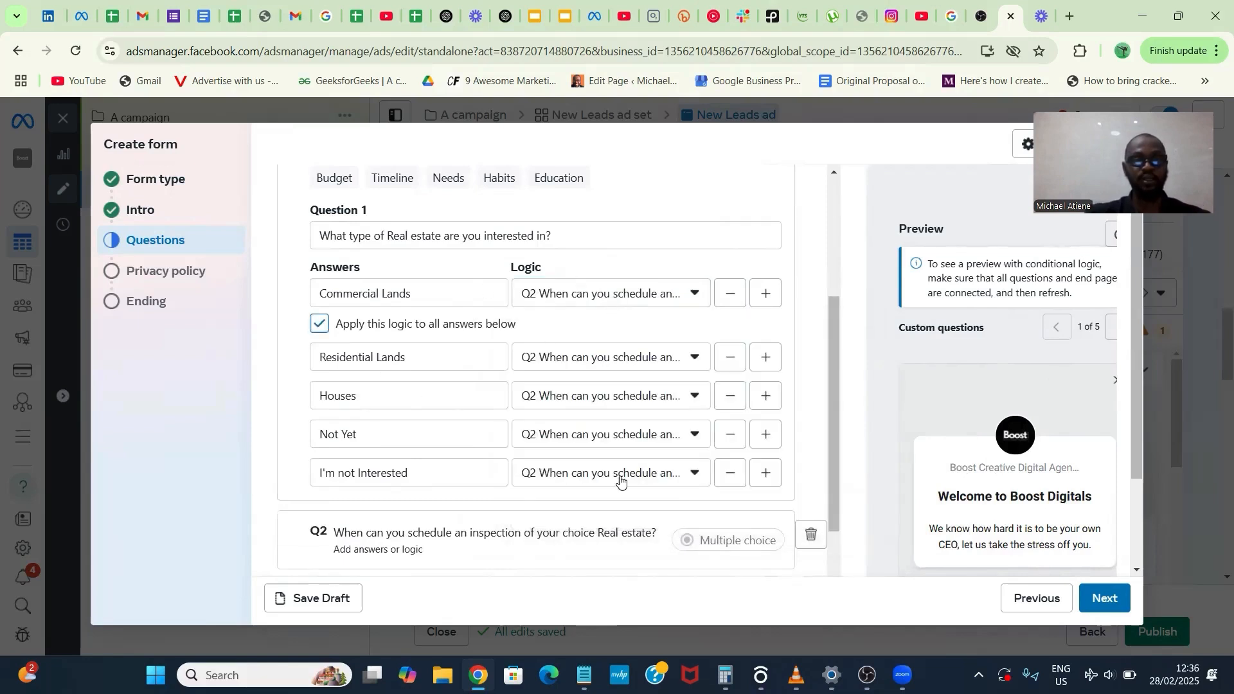
left_click(320, 325)
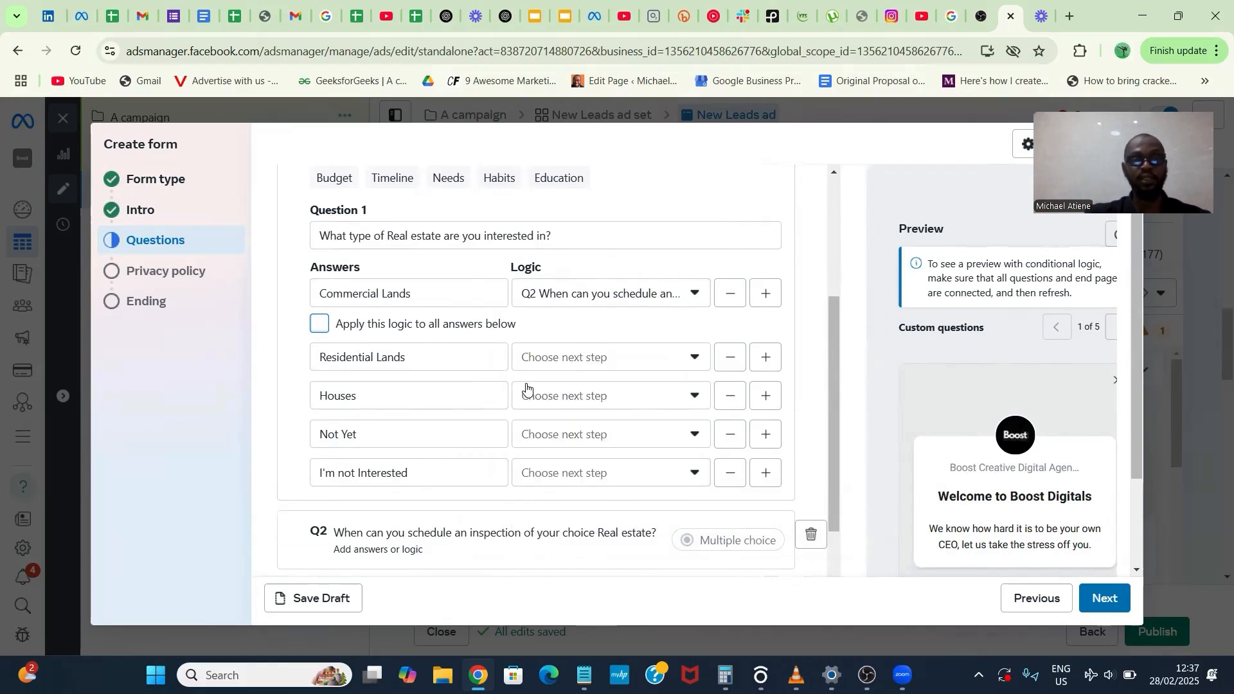
left_click(593, 368)
left_click(621, 405)
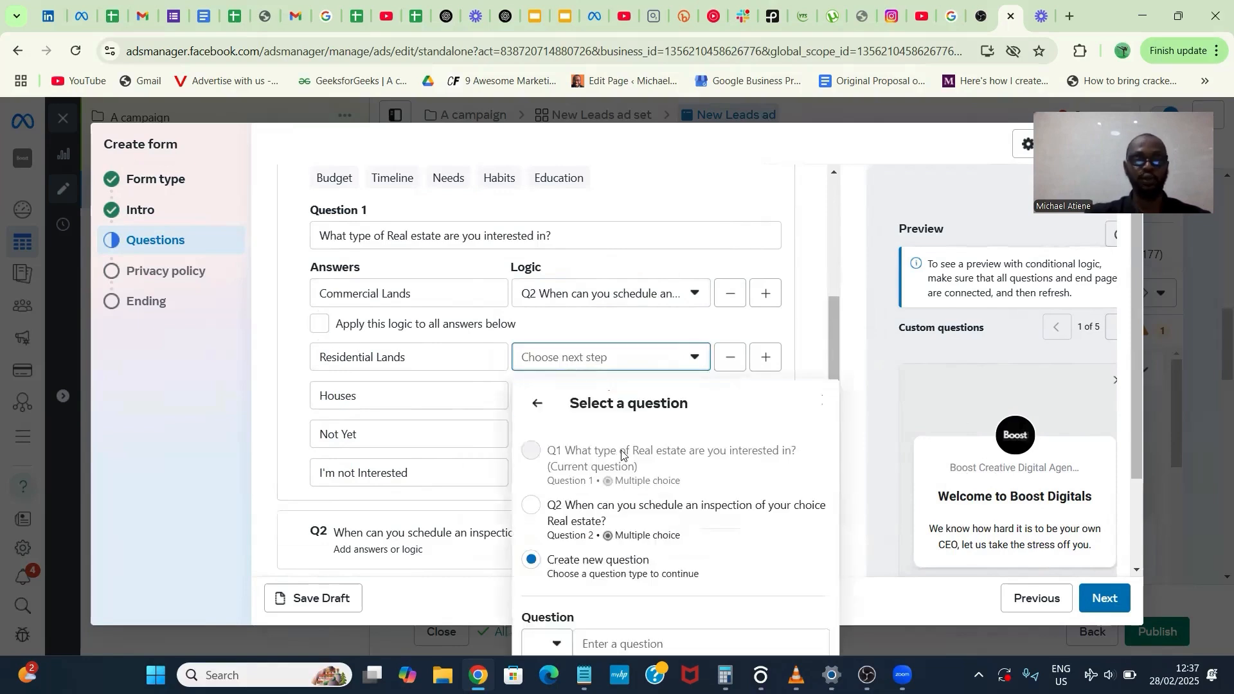
left_click(618, 514)
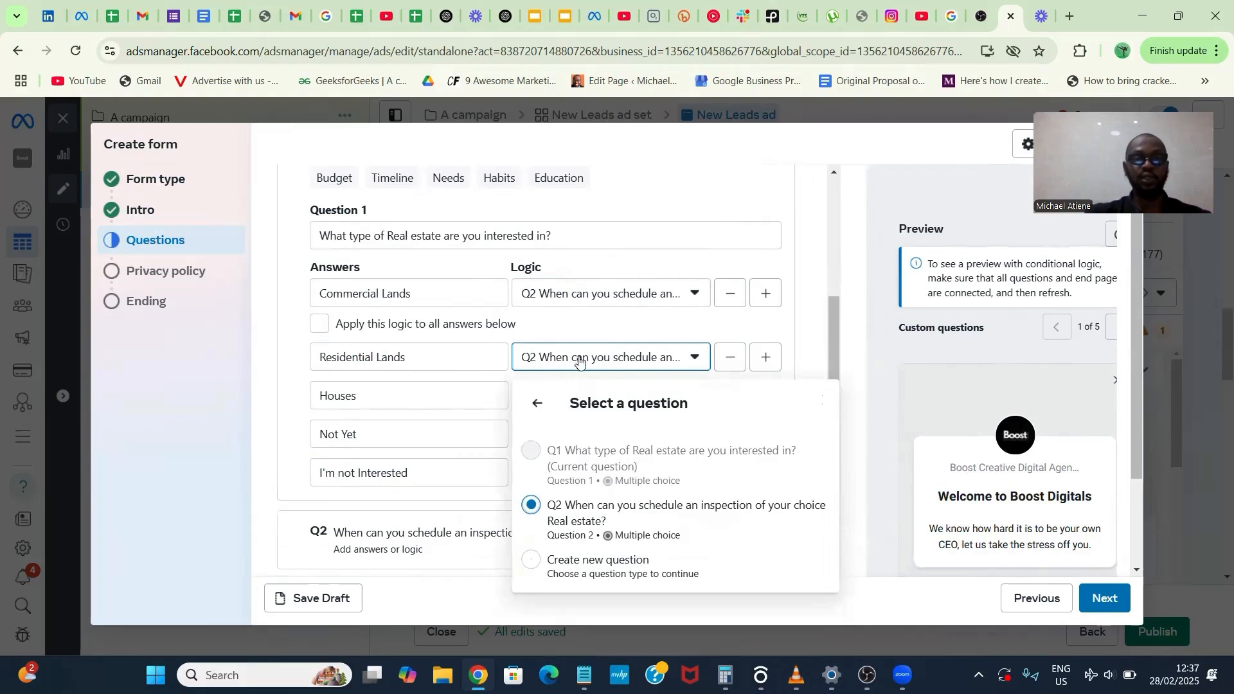
- Route the "Houses" answer to the existing inspection scheduling question
left_click_drag(606, 337, 620, 399)
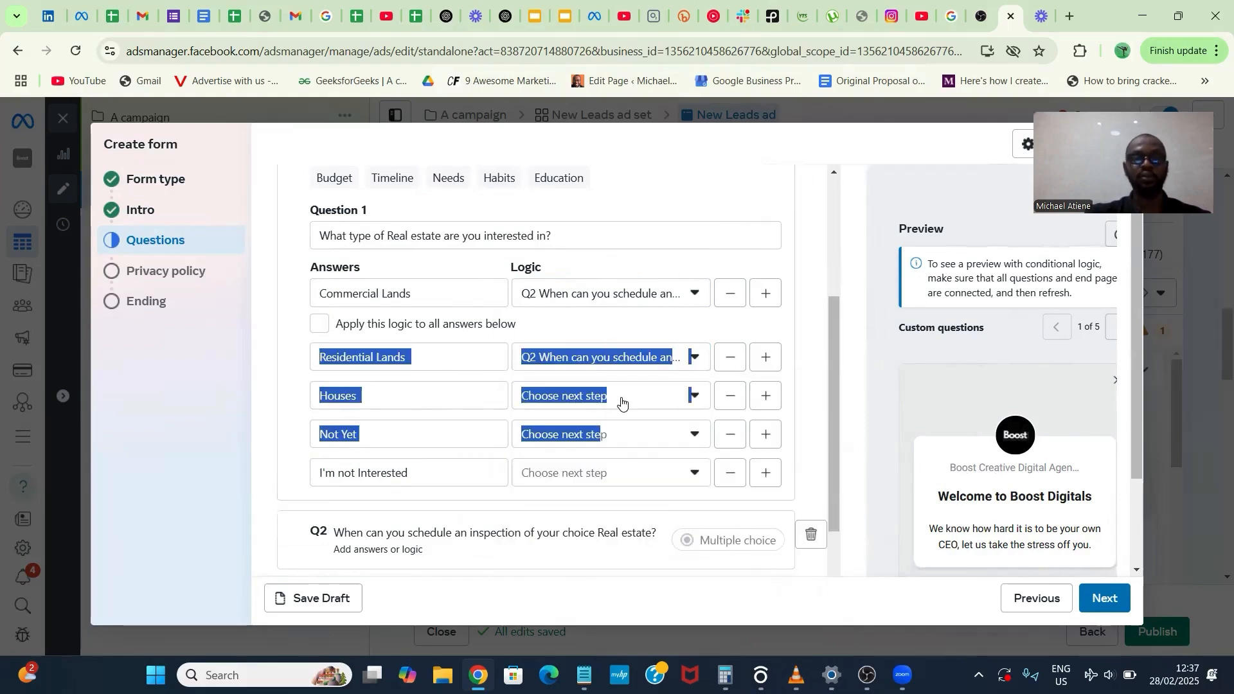
left_click(620, 399)
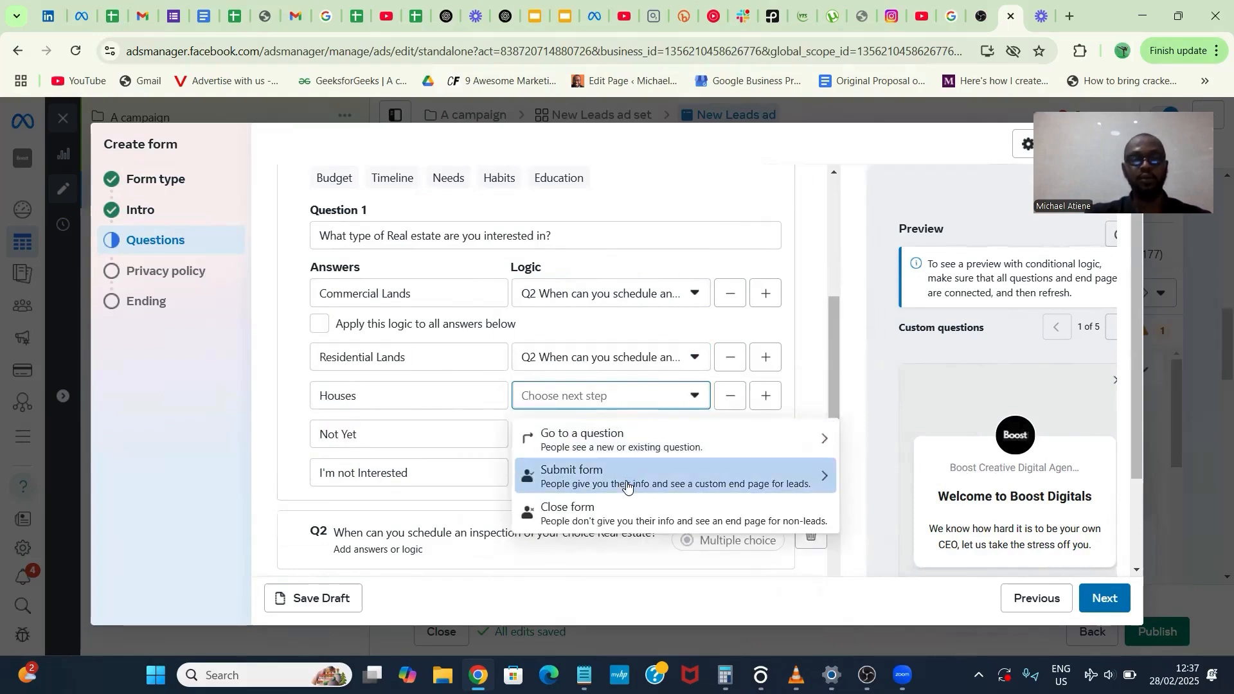
left_click(621, 436)
left_click(611, 192)
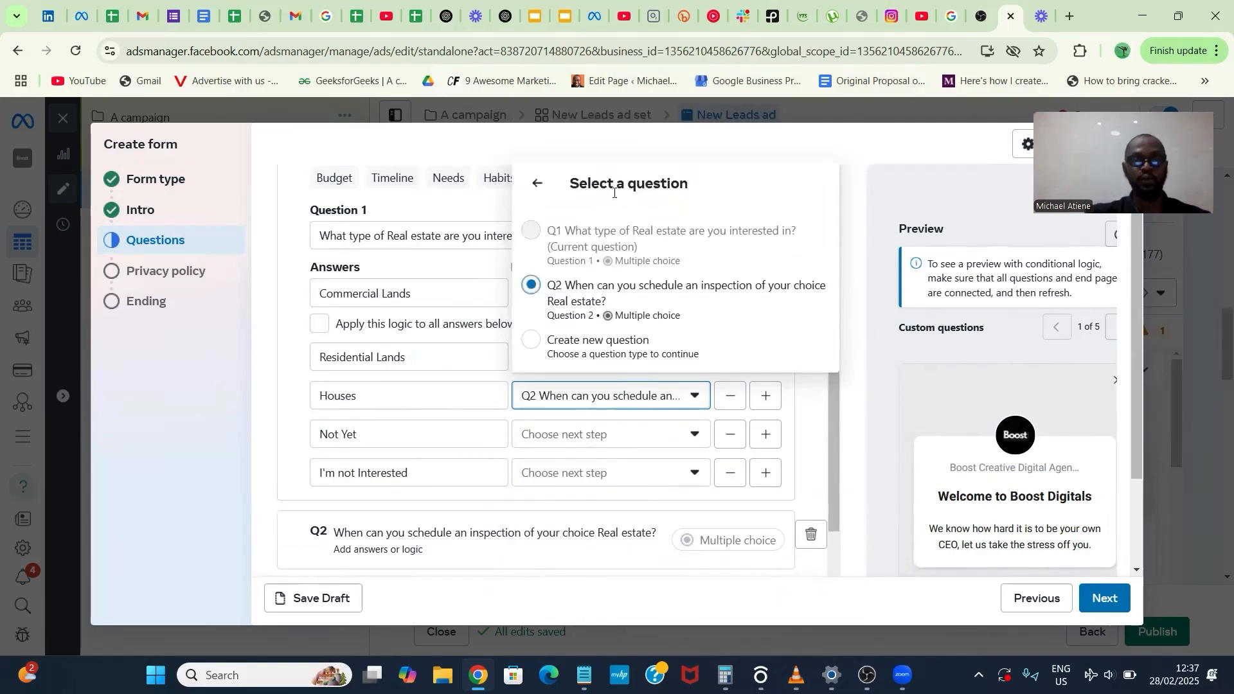
- Set the "Not Yet" answer to submit the form with a new end page named "Not Ready to Buy"
left_click(636, 432)
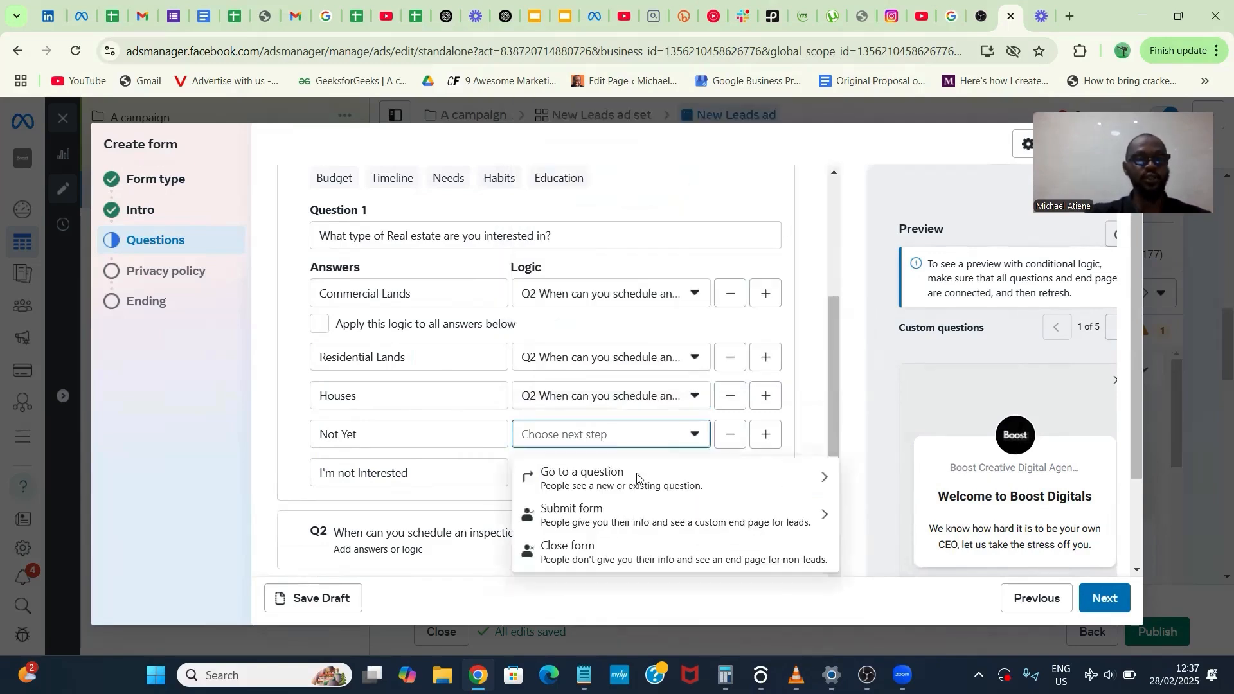
left_click(647, 518)
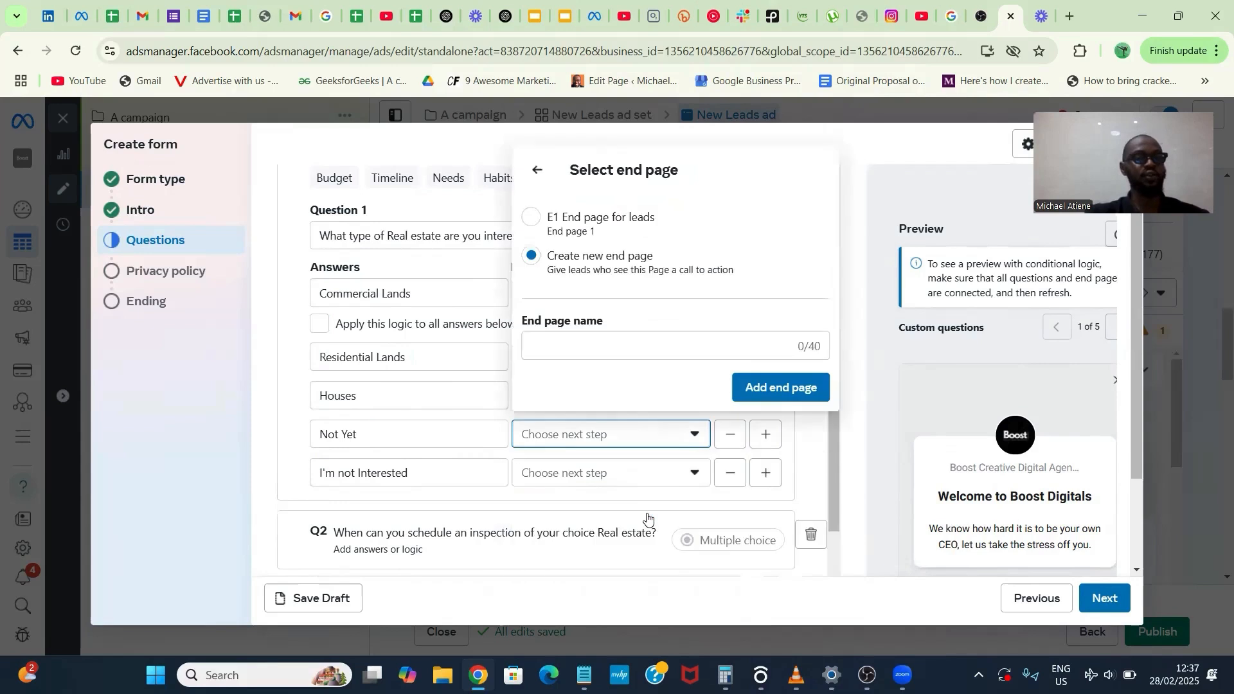
left_click(595, 352)
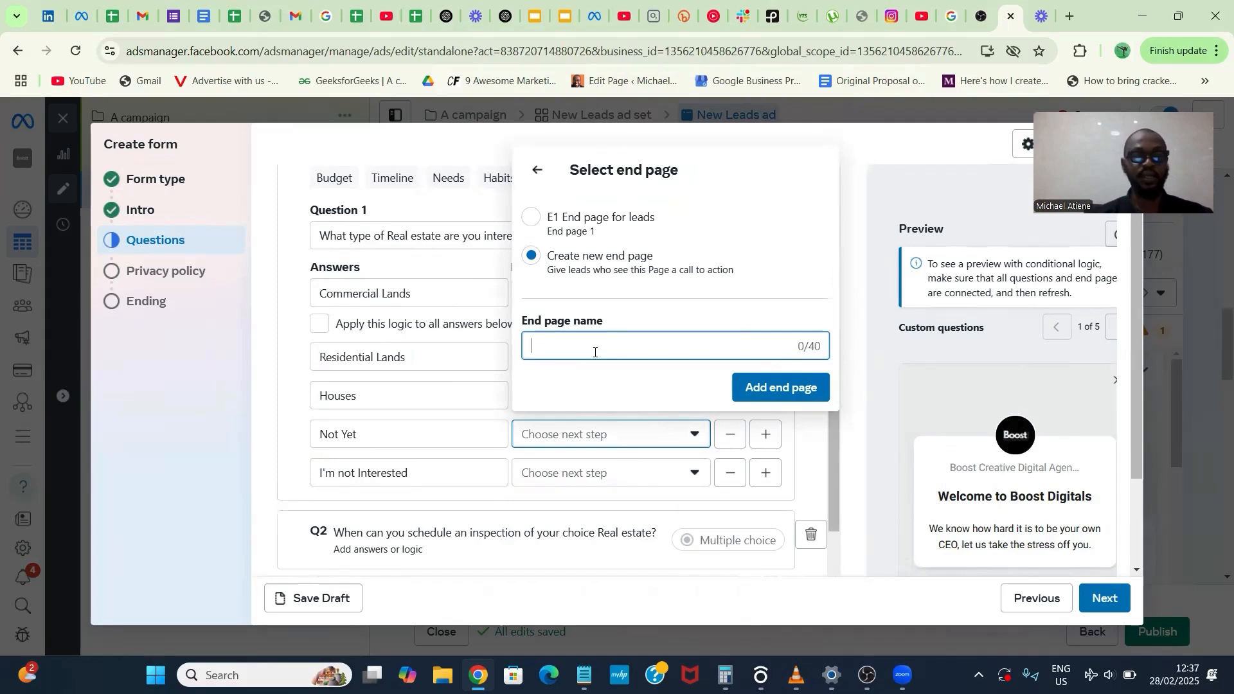
type("Not R")
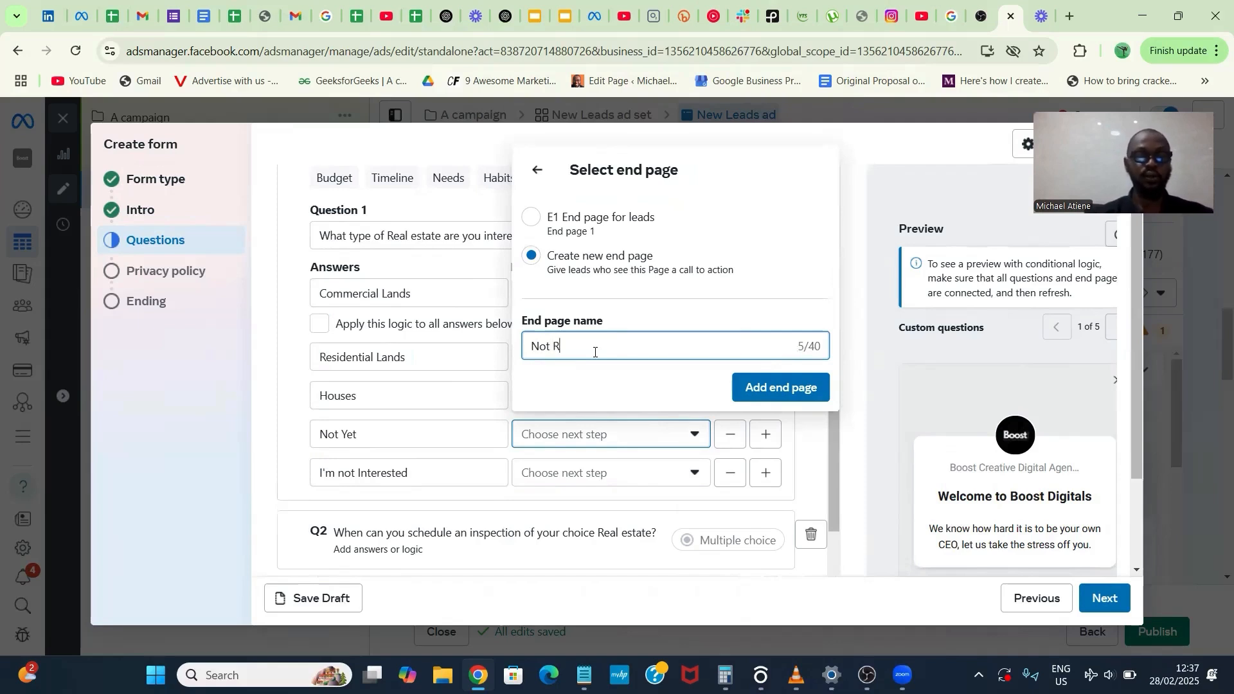
type("eady to Buy")
left_click(756, 388)
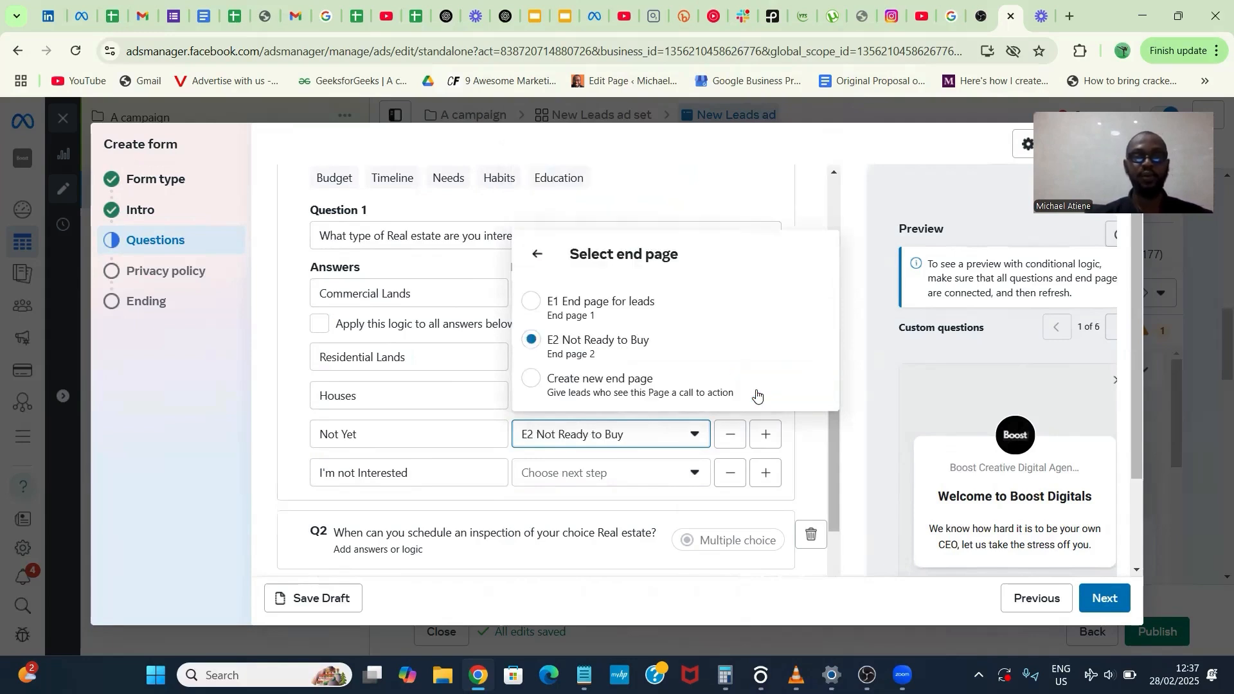
- Set the "I'm not Interested" answer to close the form again
left_click(634, 461)
left_click(631, 474)
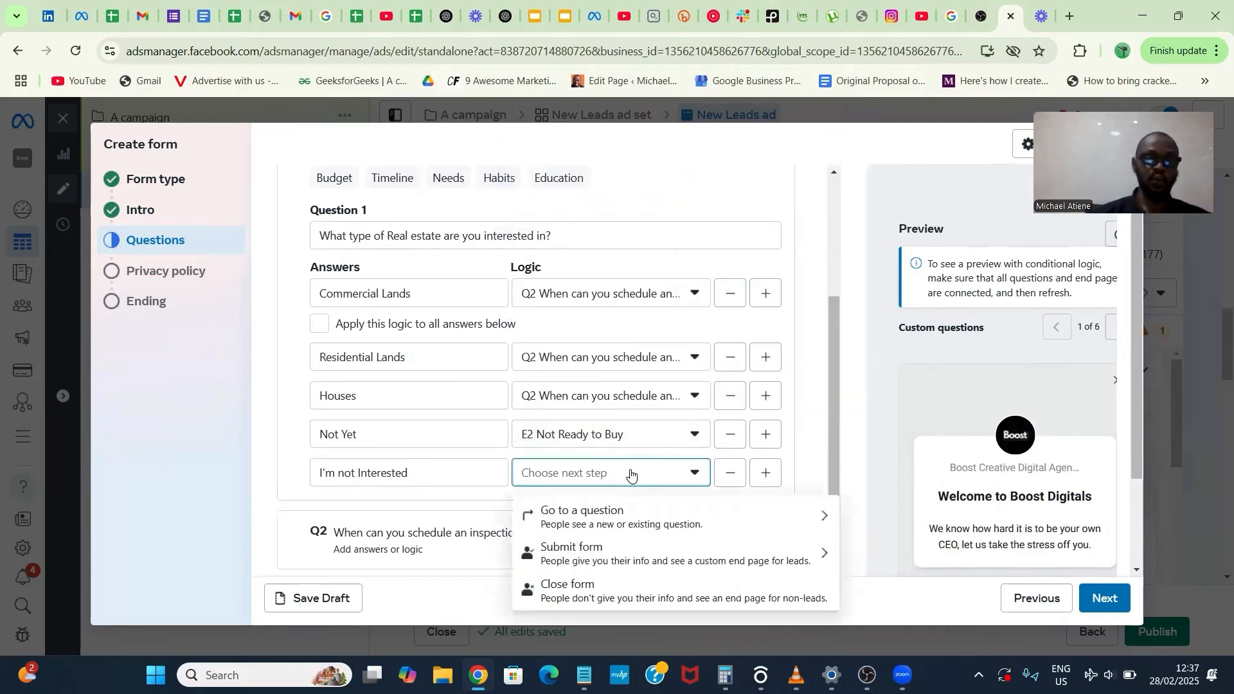
left_click(643, 589)
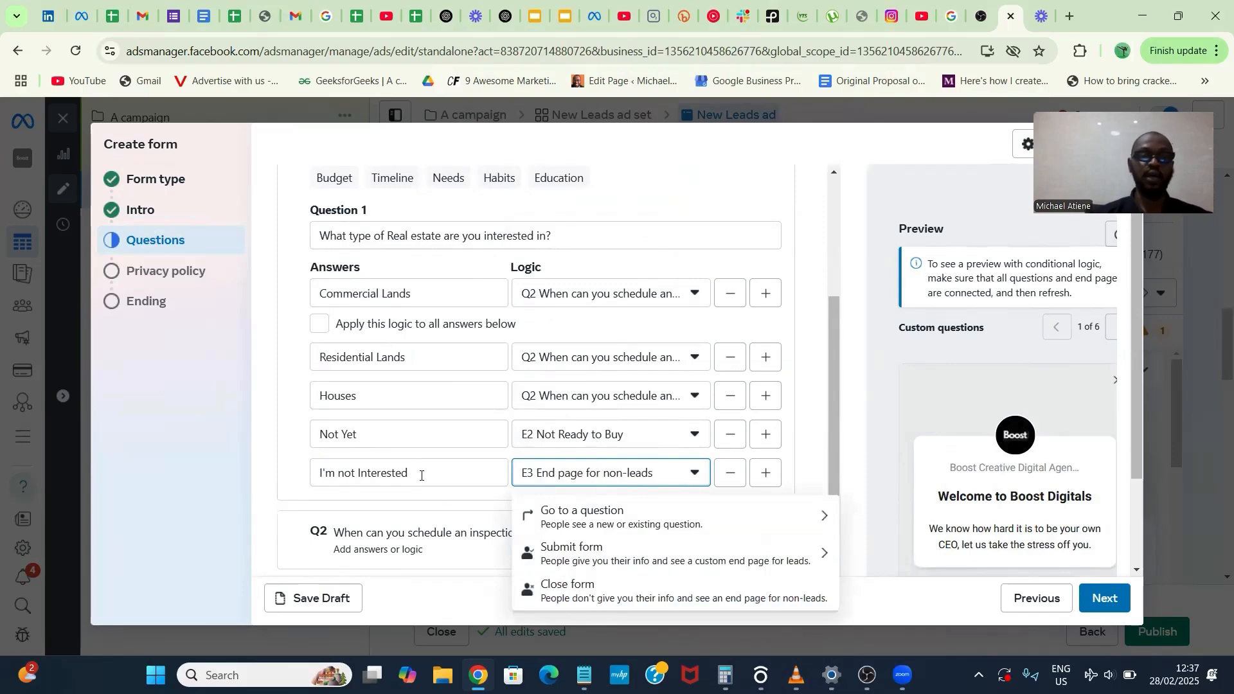
- Fill in the inspection question's first two answers as "This Week" and "Not at all"
scroll(437, 505, "down", 3)
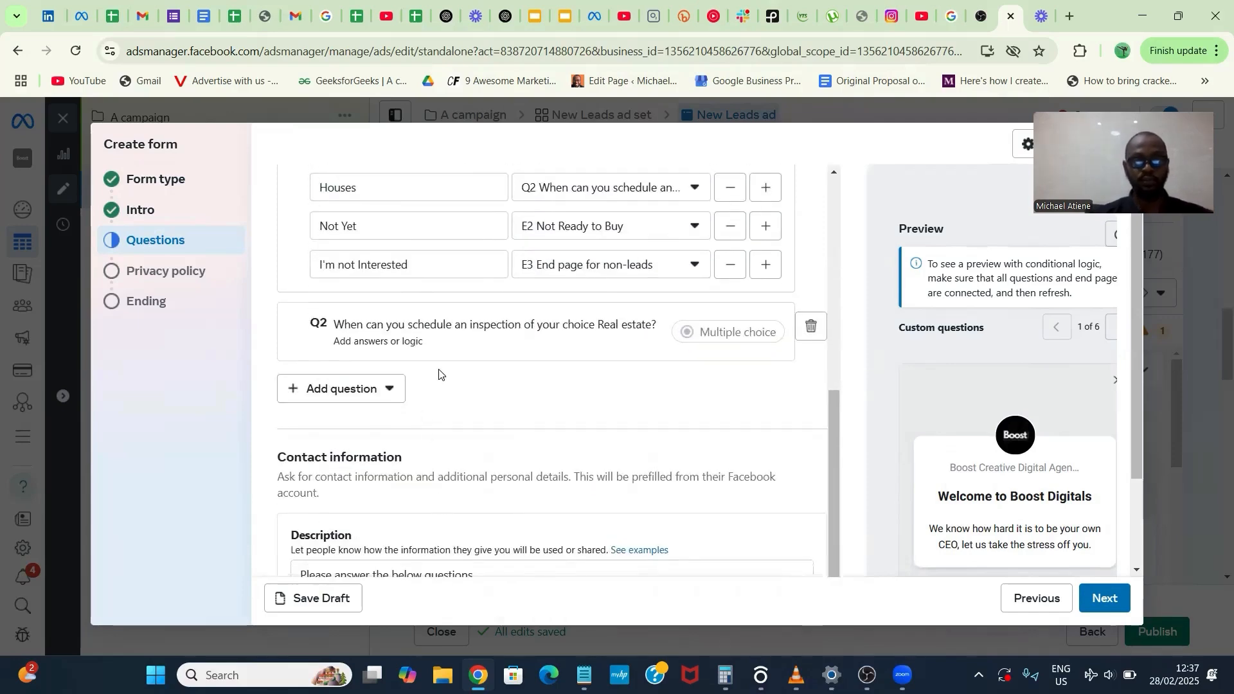
left_click(459, 348)
scroll(455, 437, "down", 2)
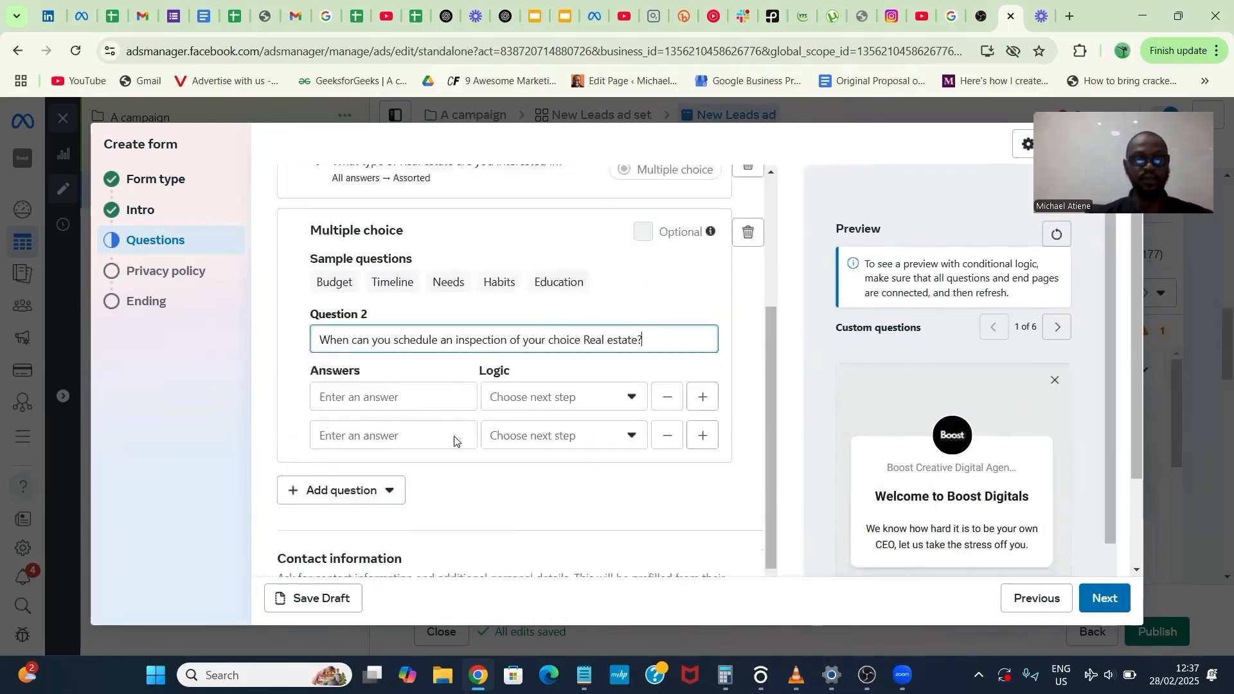
left_click(420, 347)
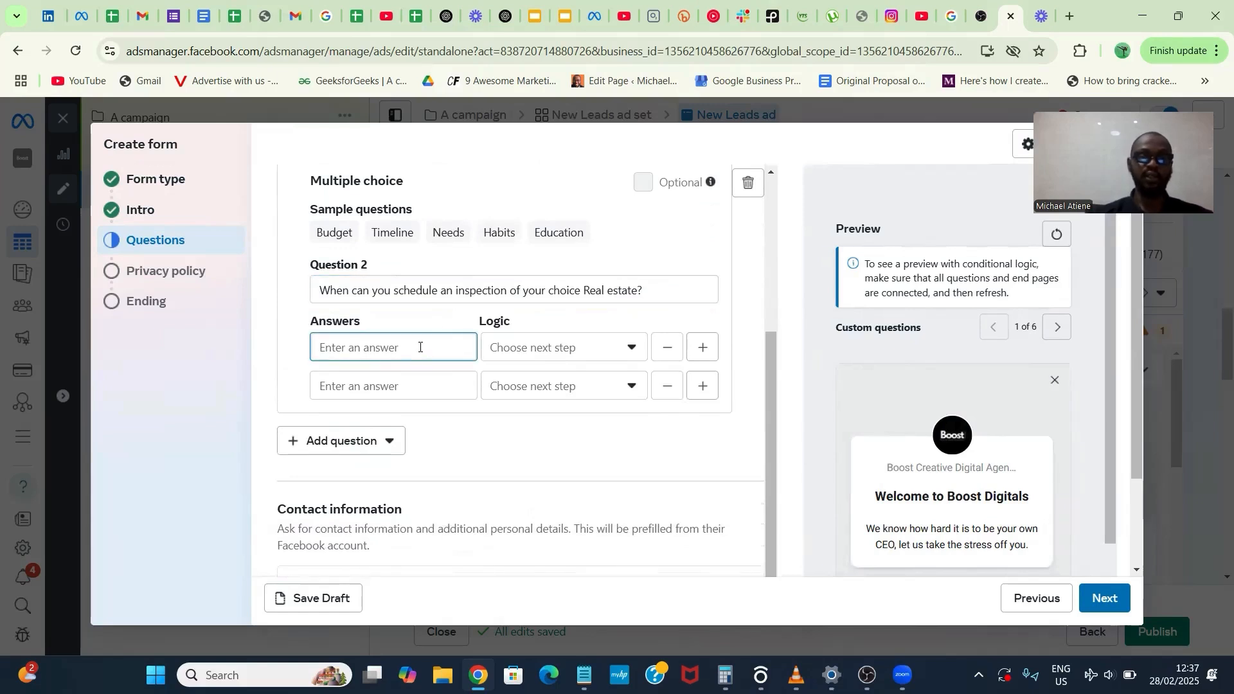
type("This")
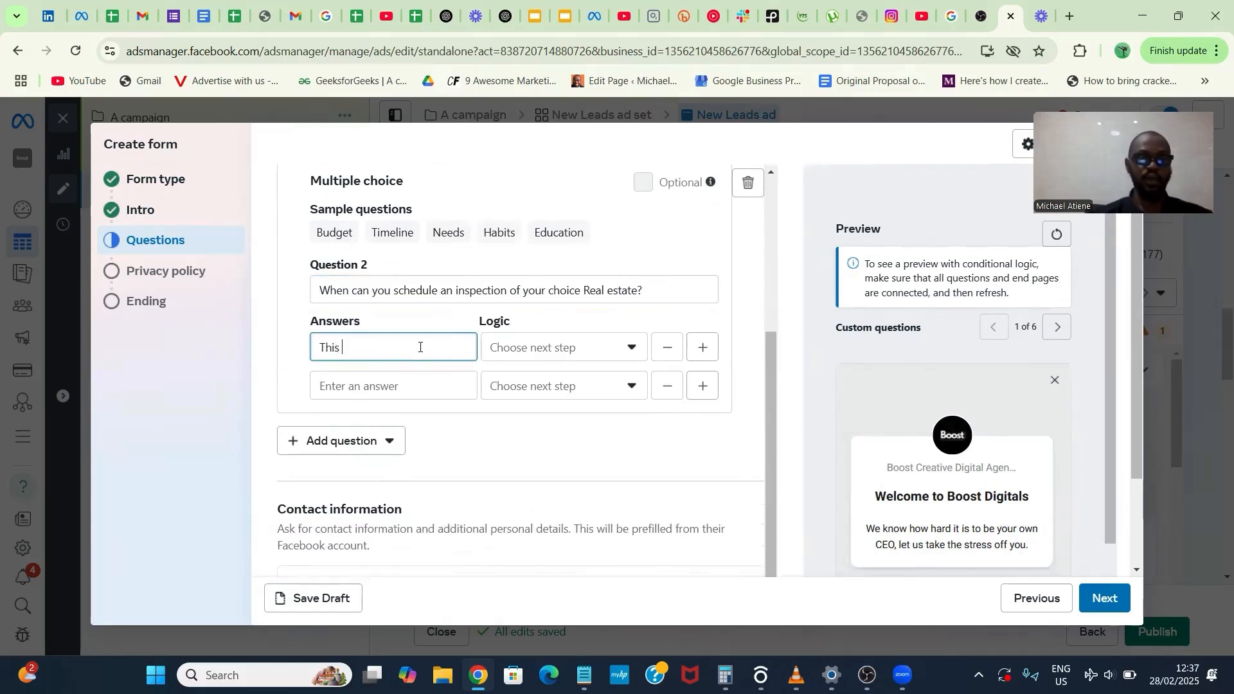
type(" Week")
left_click(391, 389)
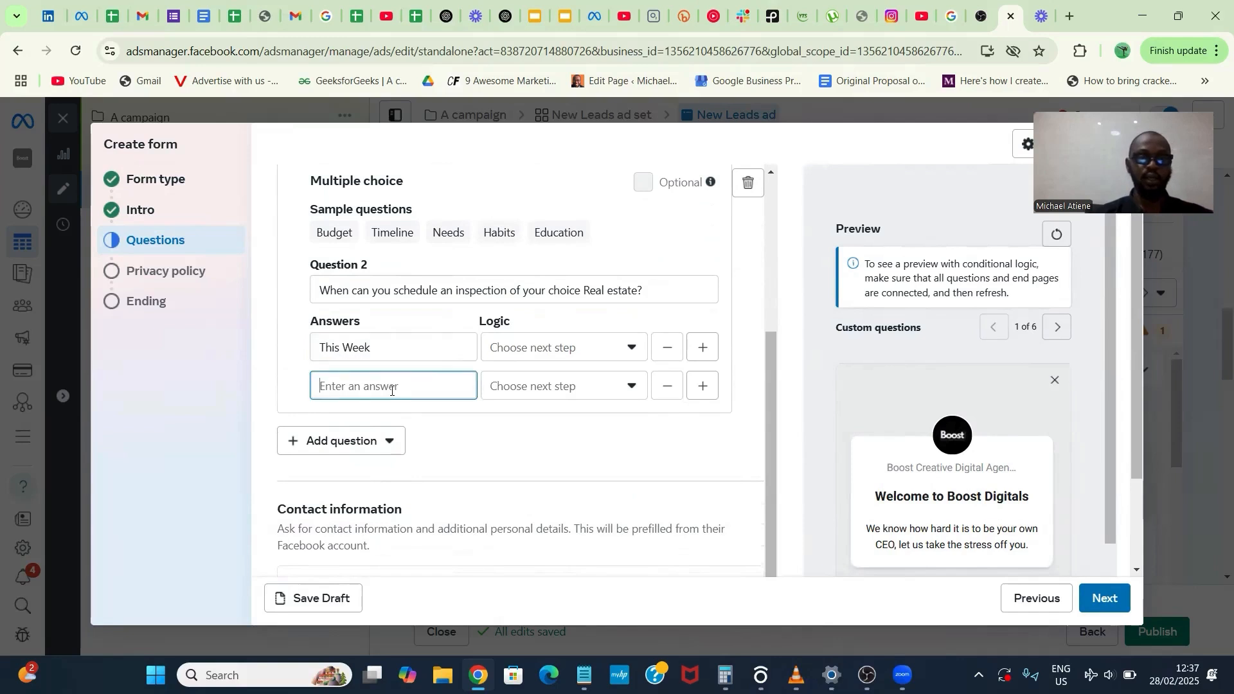
type("Not at all")
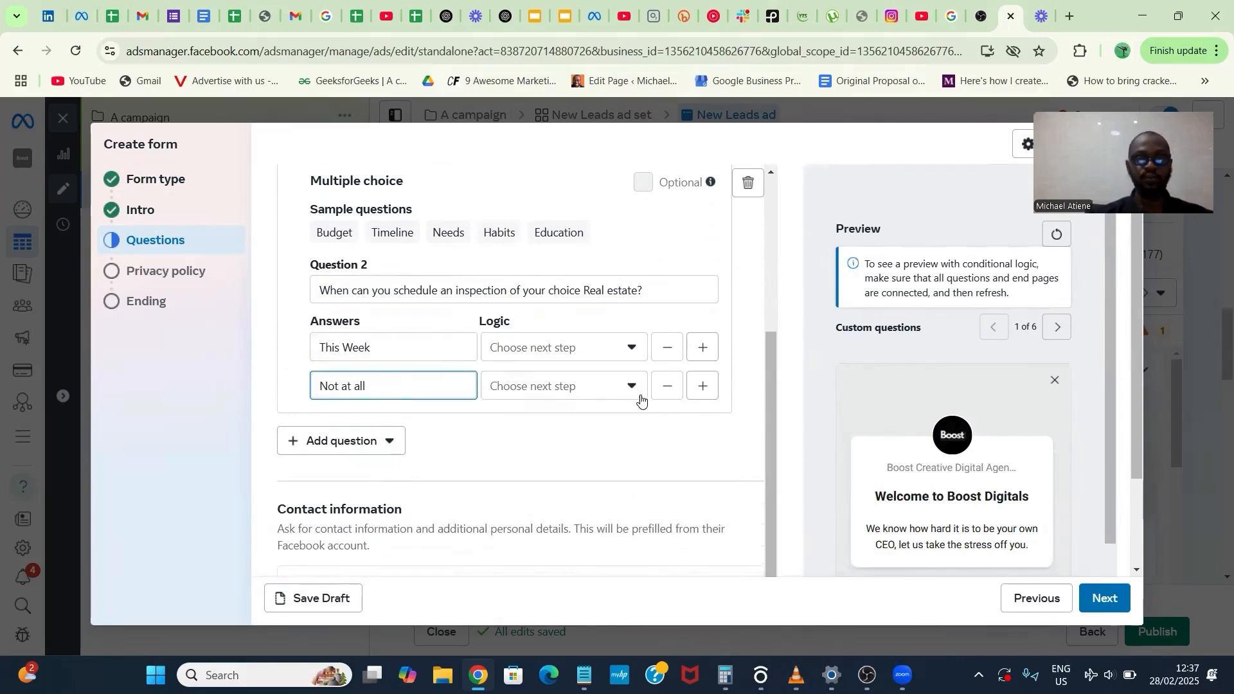
left_click(606, 393)
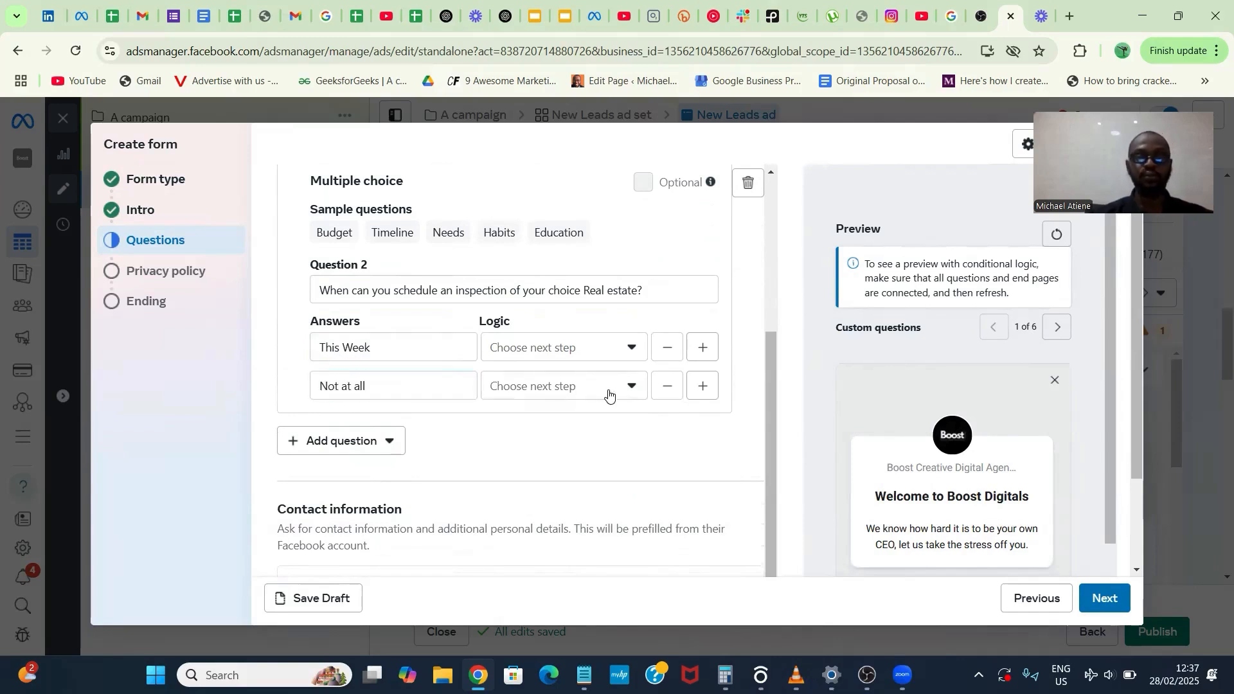
- Add a third answer, "I want to choose my own schedule", to the inspection scheduling question
left_click(703, 386)
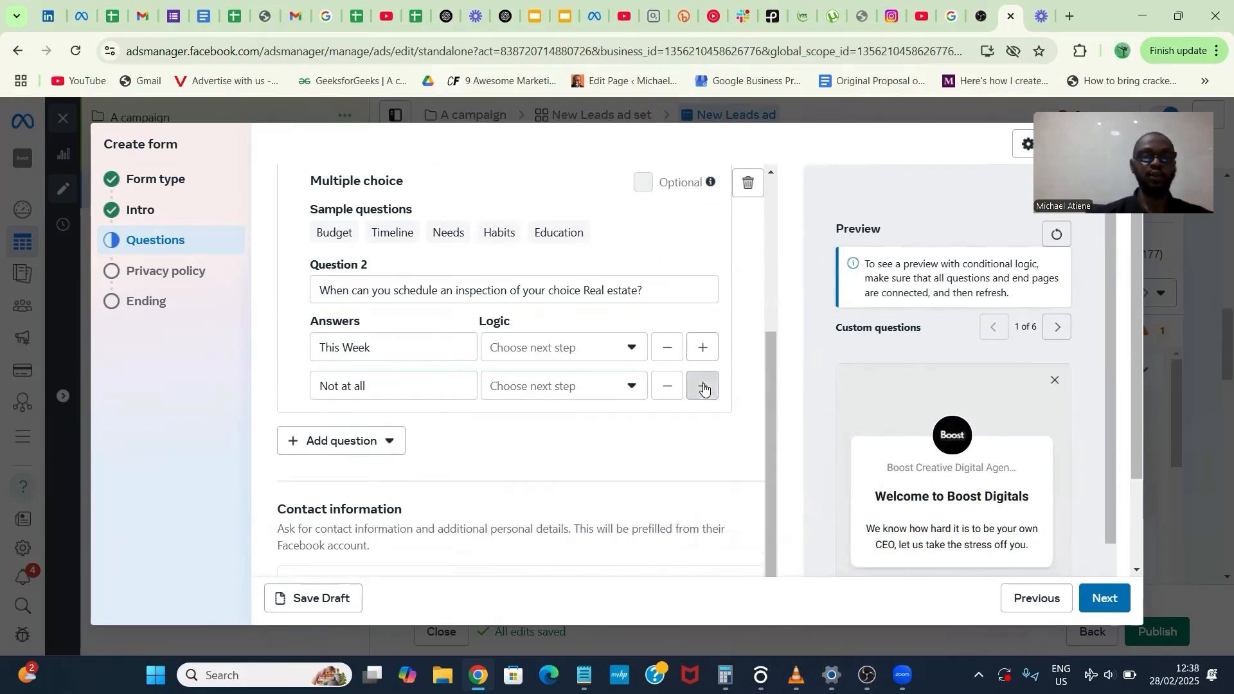
left_click(416, 421)
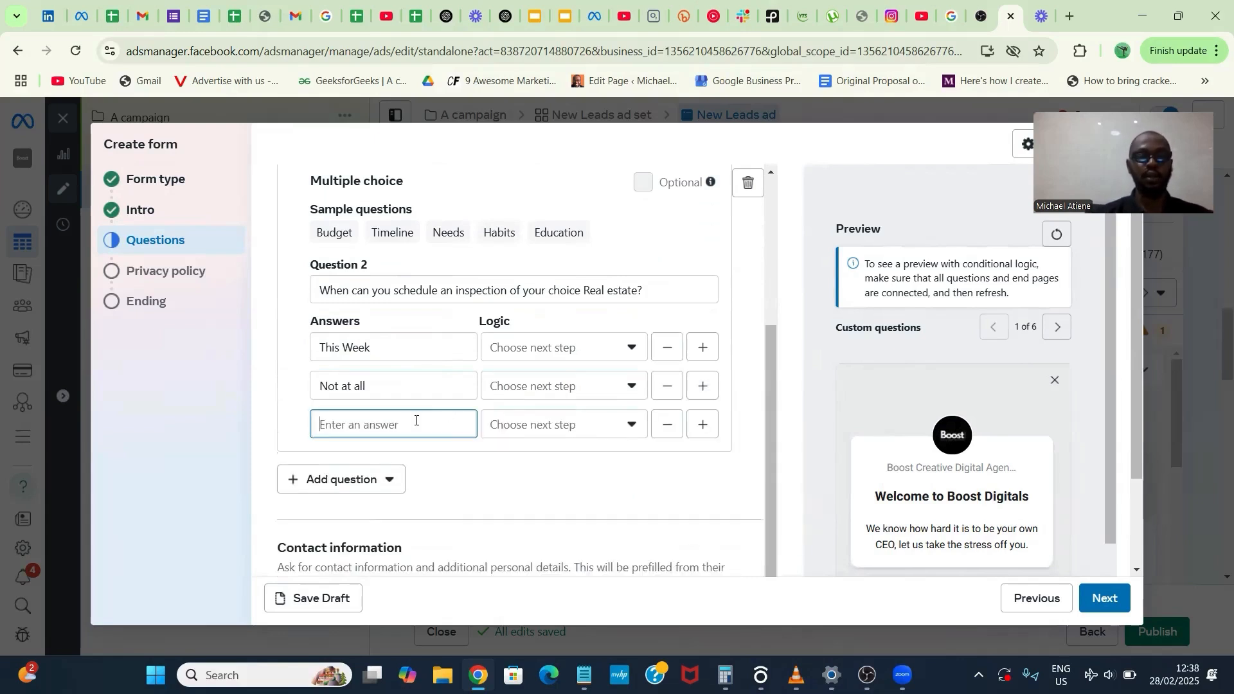
type("Kind")
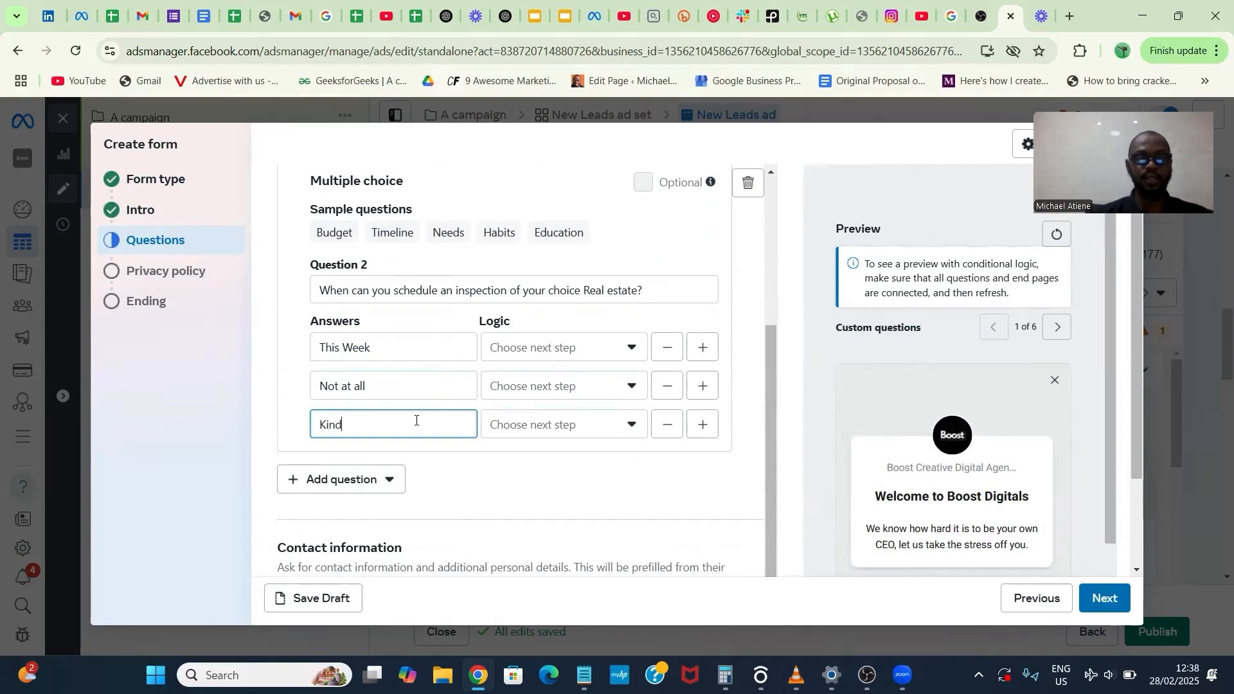
type("ly Let m")
key("BackSpace")
key("BackSpace")
key("BackSpace")
key("BackSpace")
key("BackSpace")
key("BackSpace")
key("BackSpace")
key("BackSpace")
key("BackSpace")
type("I want to choose")
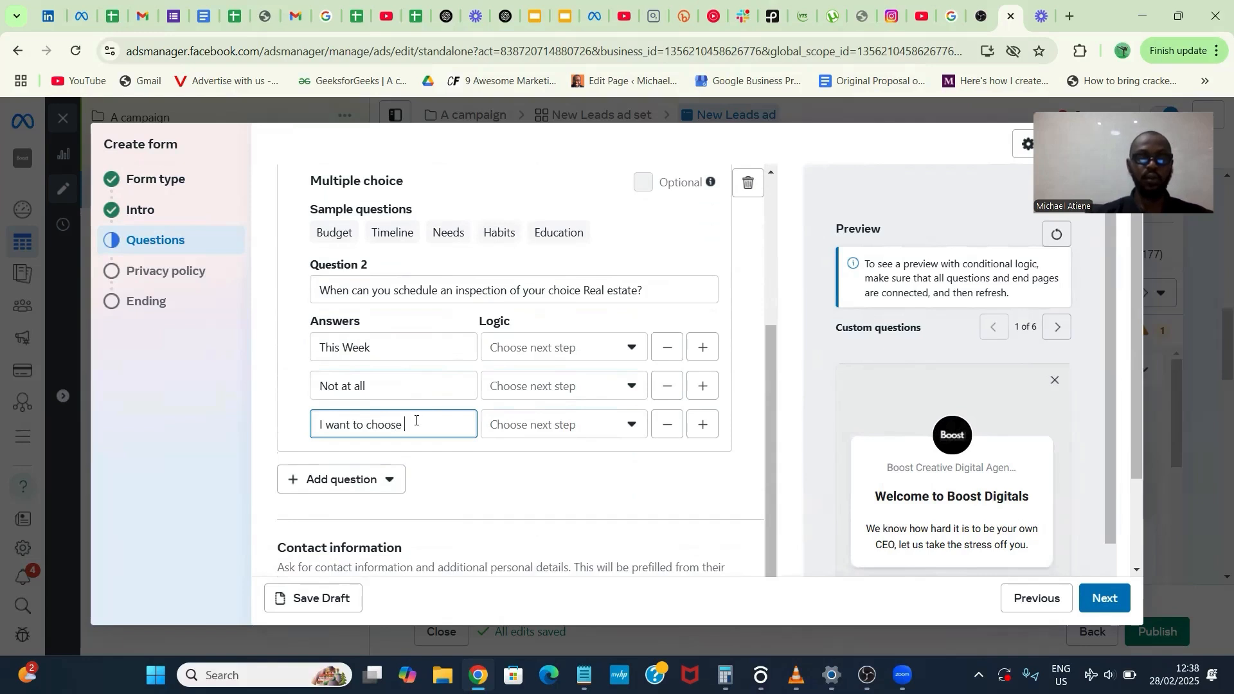
type(" my own schedul")
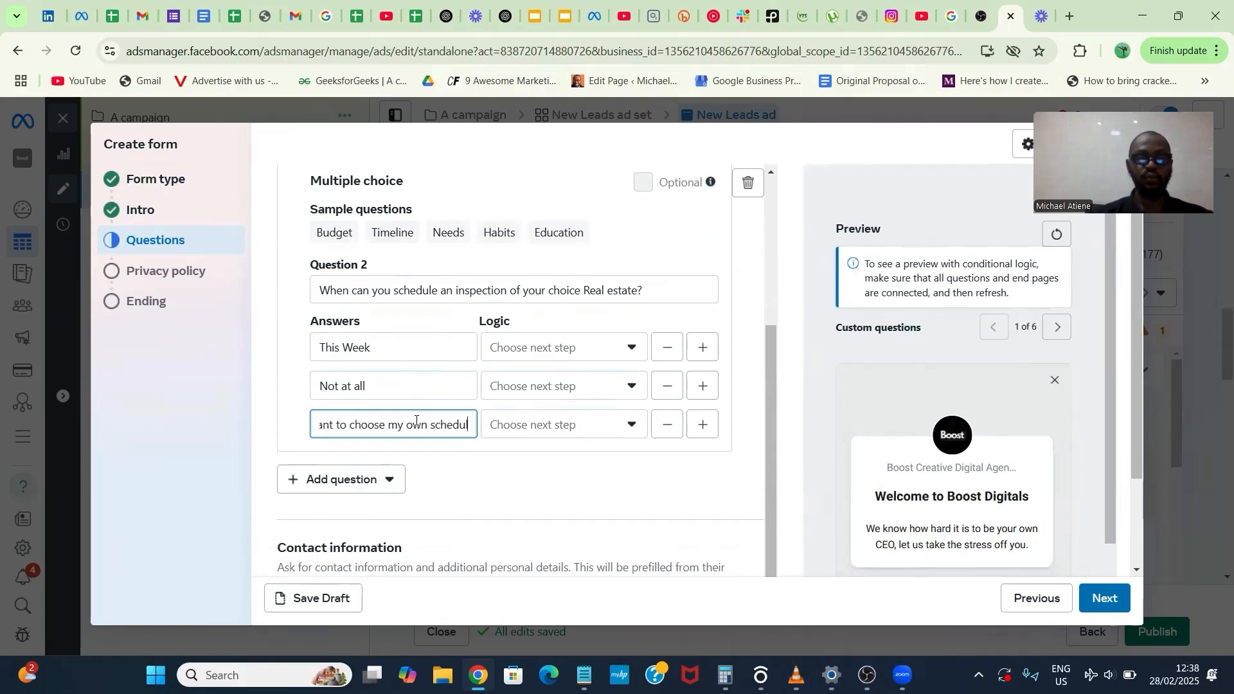
type("e")
- Add a fourth answer, "Not Intrested", to the inspection question and set it to close the form
left_click(702, 425)
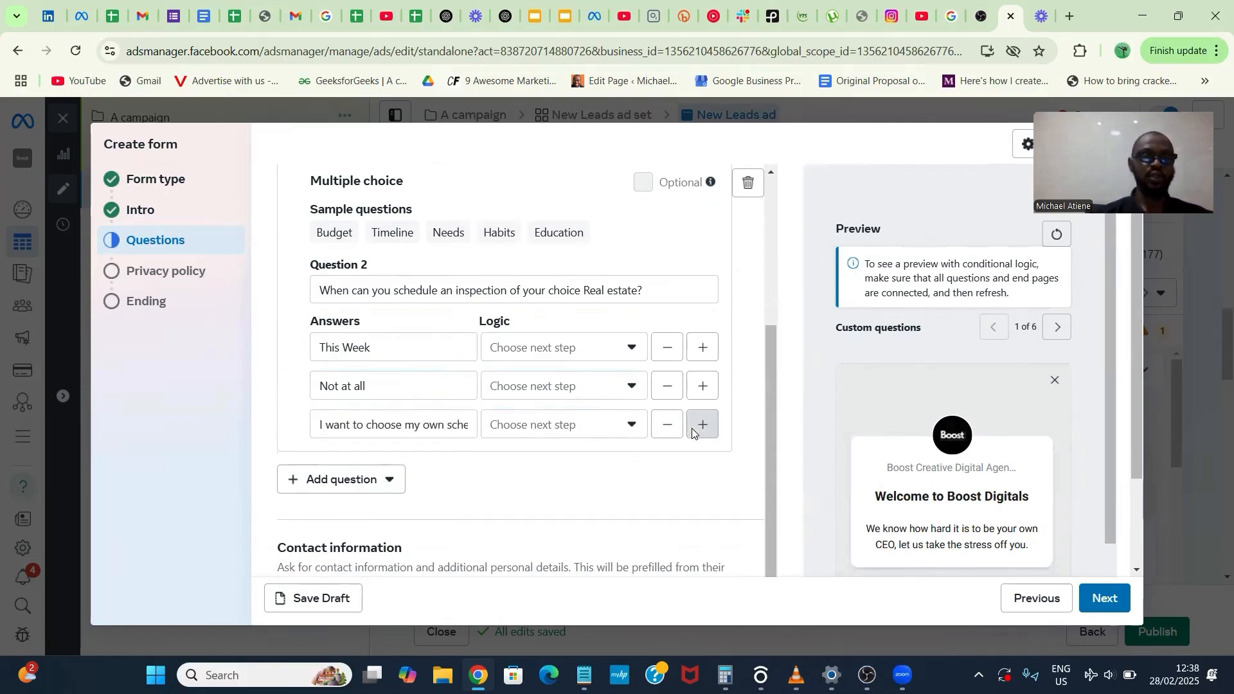
left_click(416, 463)
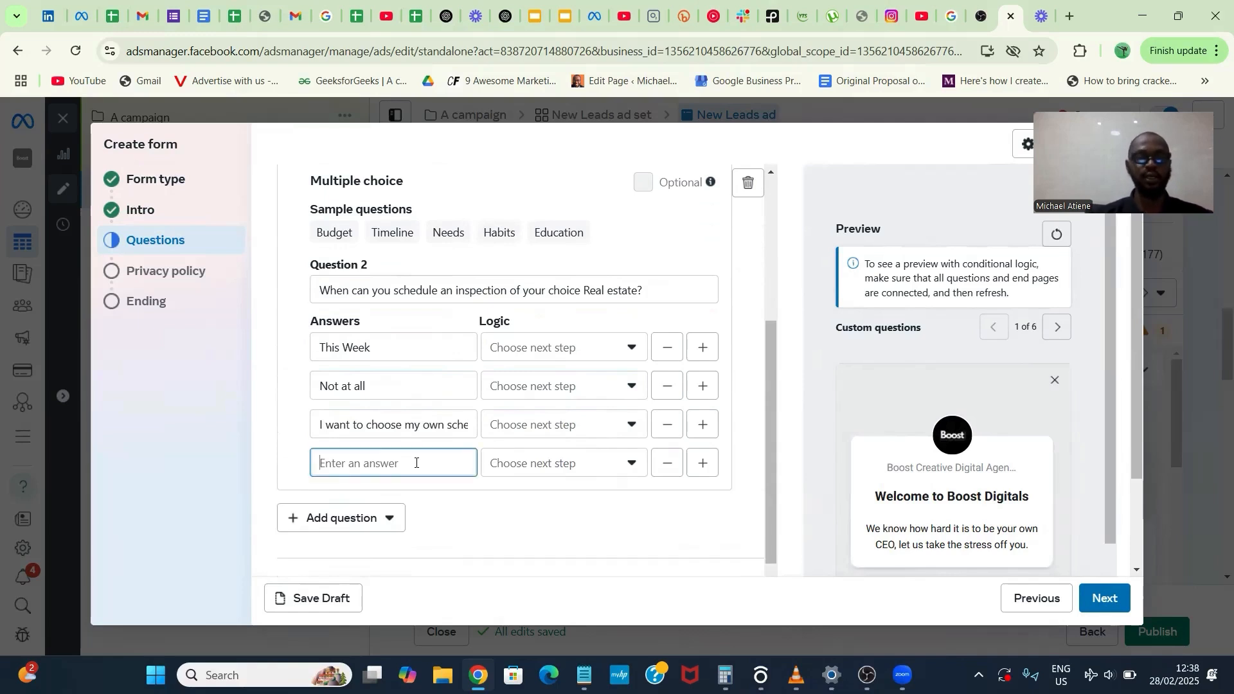
type("No")
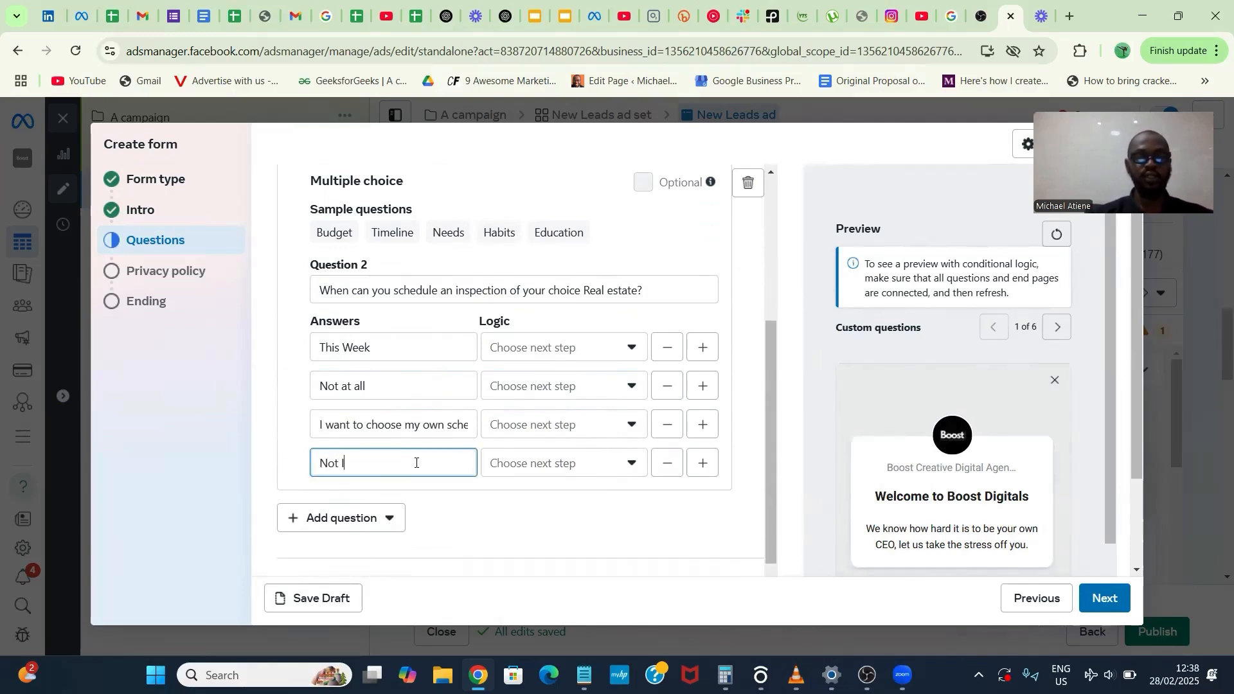
type("t Intrested")
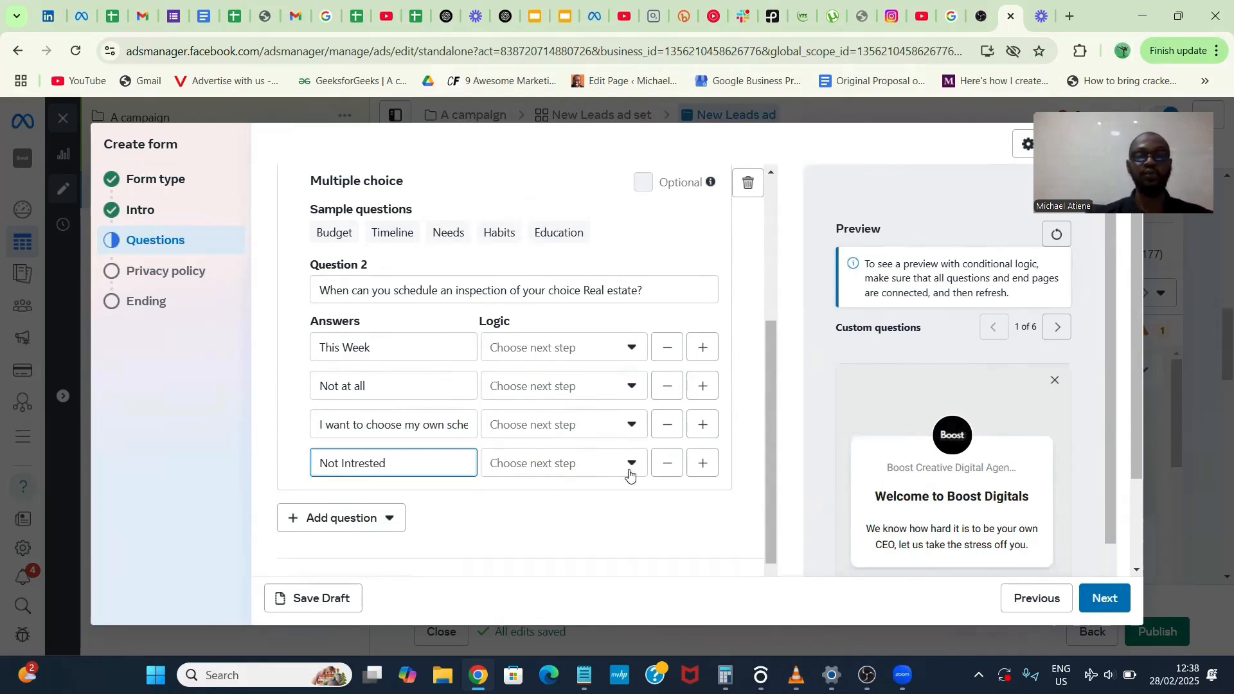
left_click(606, 468)
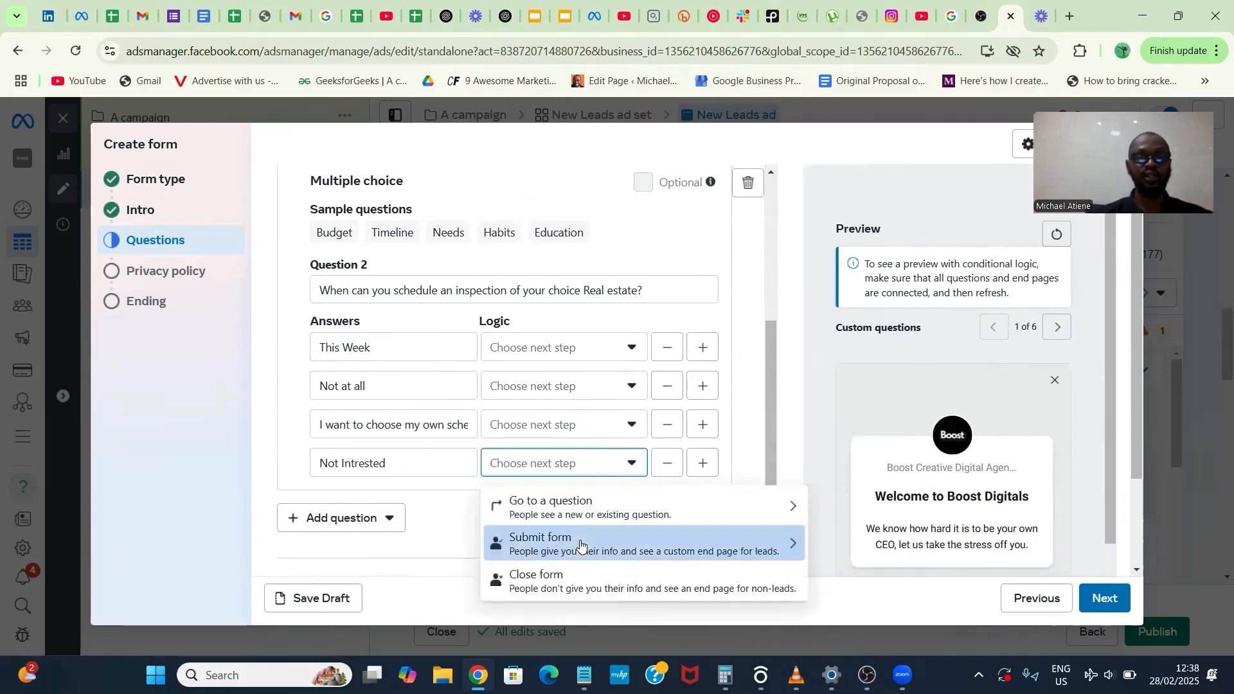
left_click(575, 577)
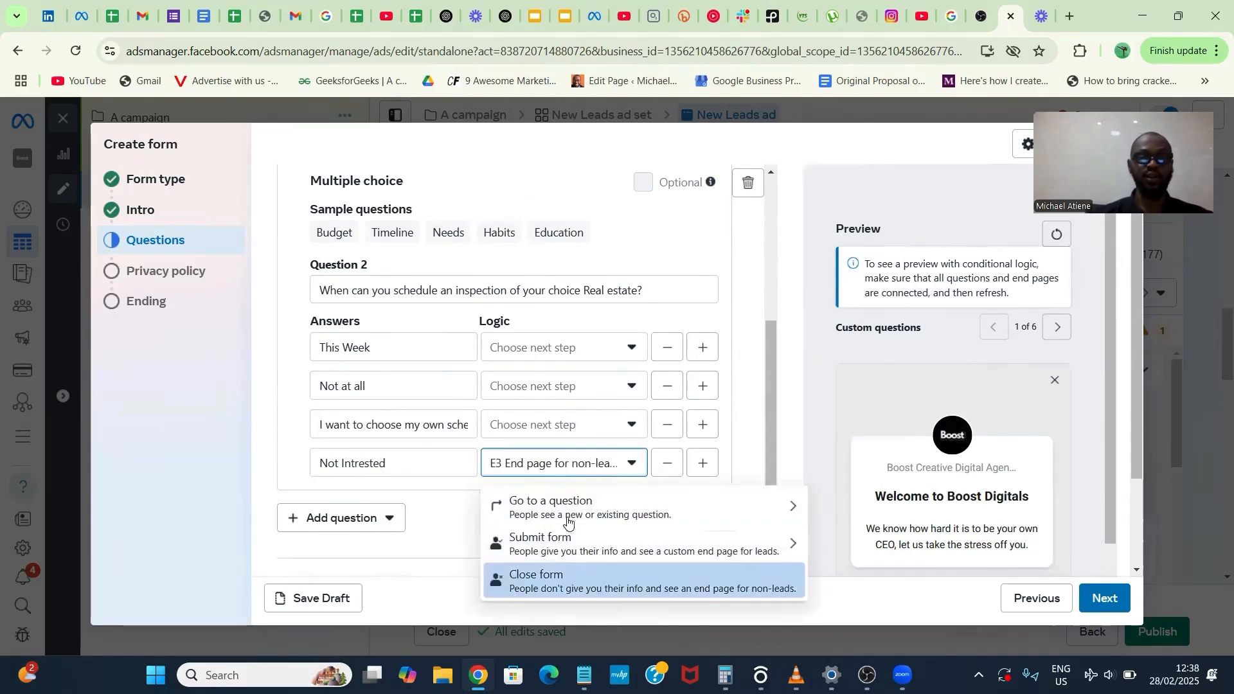
- Set the "I want to choose my own schedule" answer to submit the form with a new end page named "Ready to Inspect"
left_click(558, 422)
left_click(604, 505)
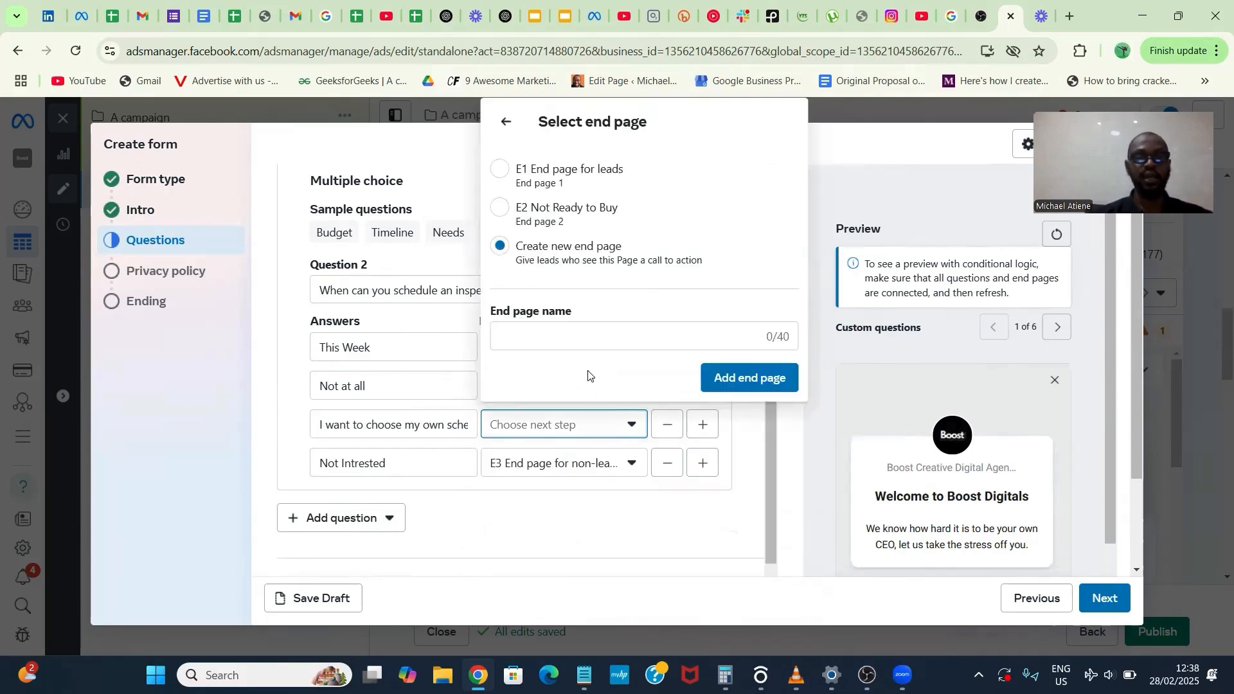
left_click(576, 333)
type("R")
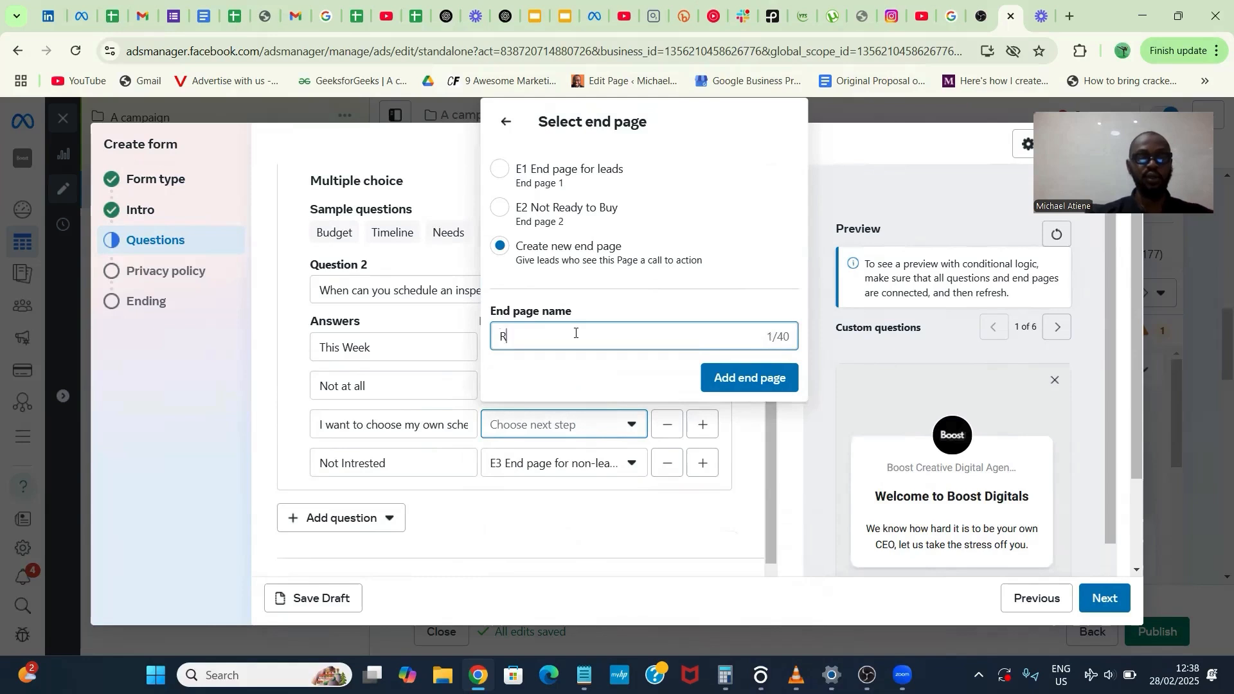
type("eady to Inspect")
left_click(745, 377)
- Set the "Not at all" answer to submit the form with the existing "Ready to Inspect" end page
left_click(434, 386)
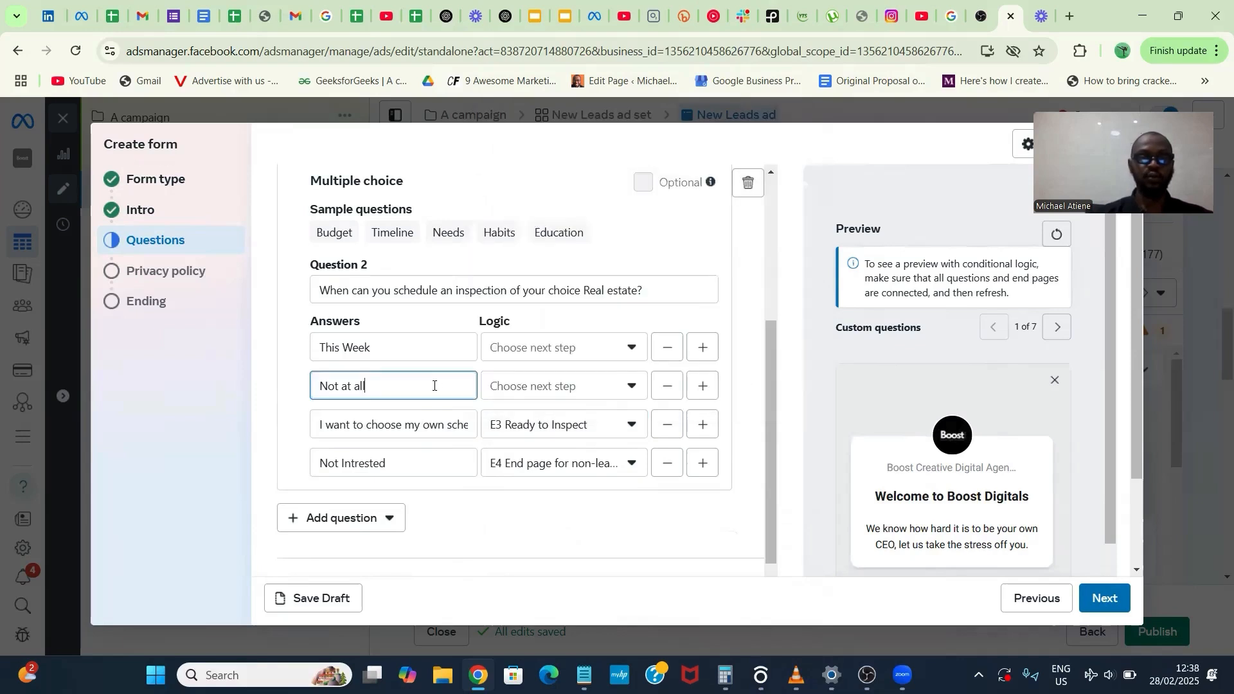
left_click(524, 387)
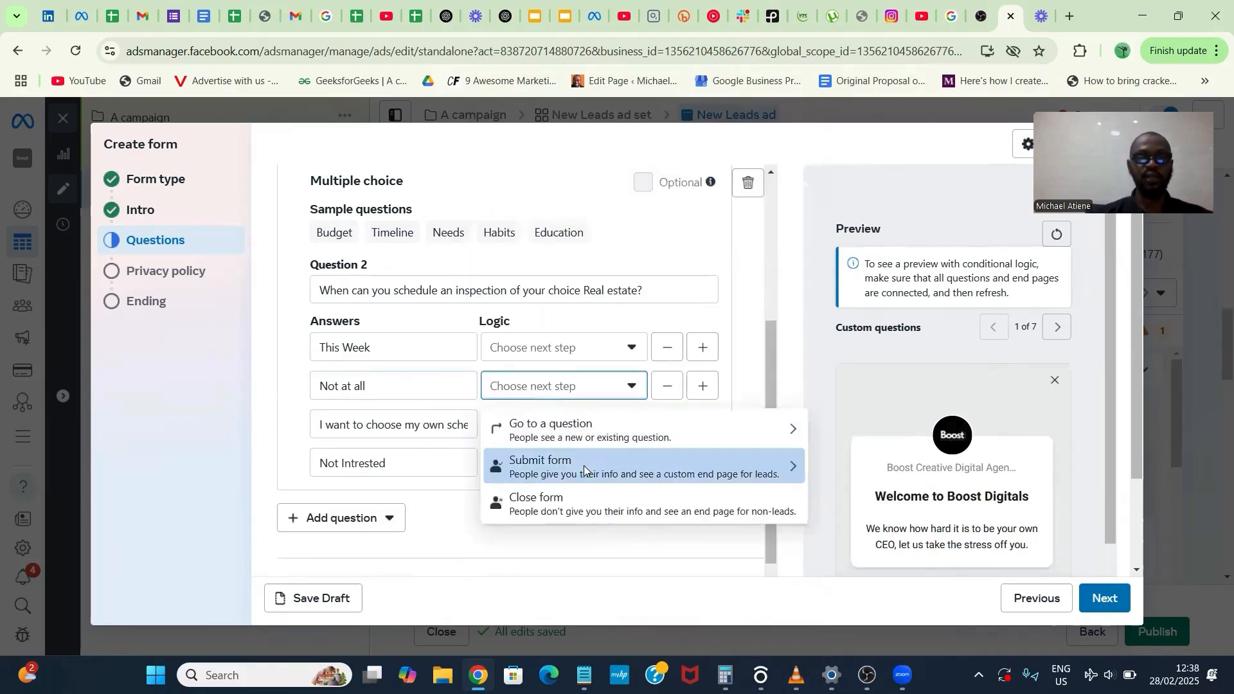
left_click(583, 466)
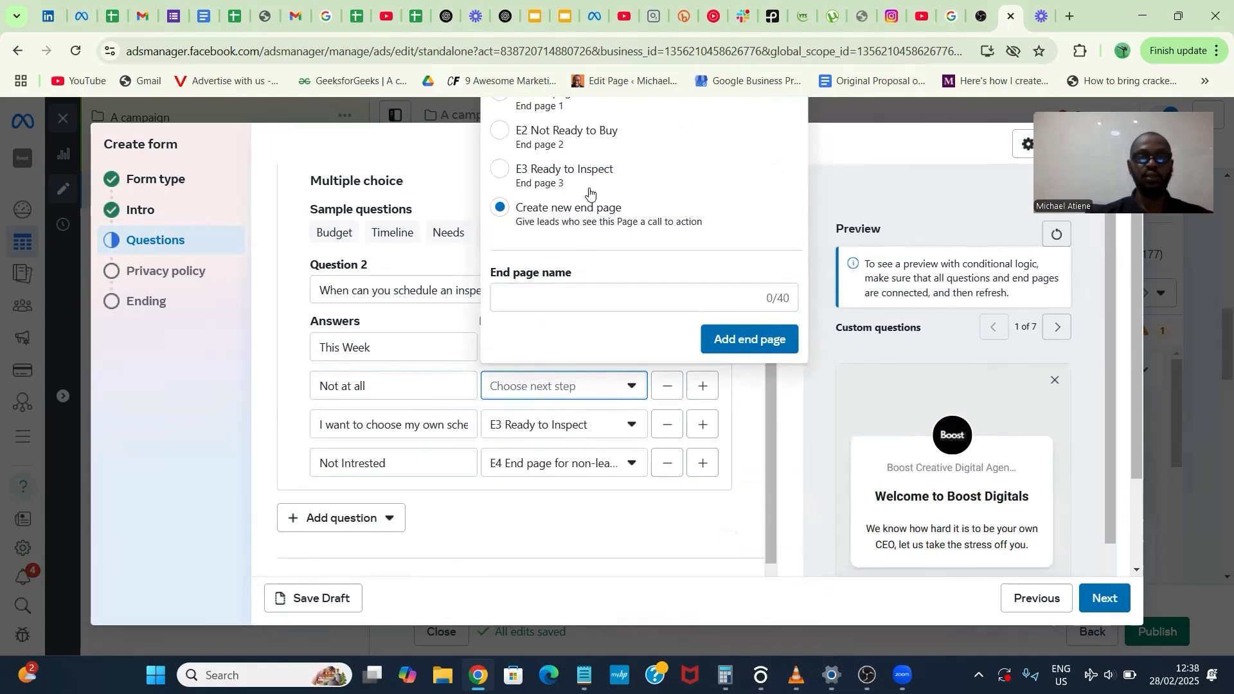
left_click(565, 170)
left_click_drag(470, 371, 548, 329)
- Set the "This Week" answer to submit the form with the existing "Ready to Inspect" end page
left_click(551, 347)
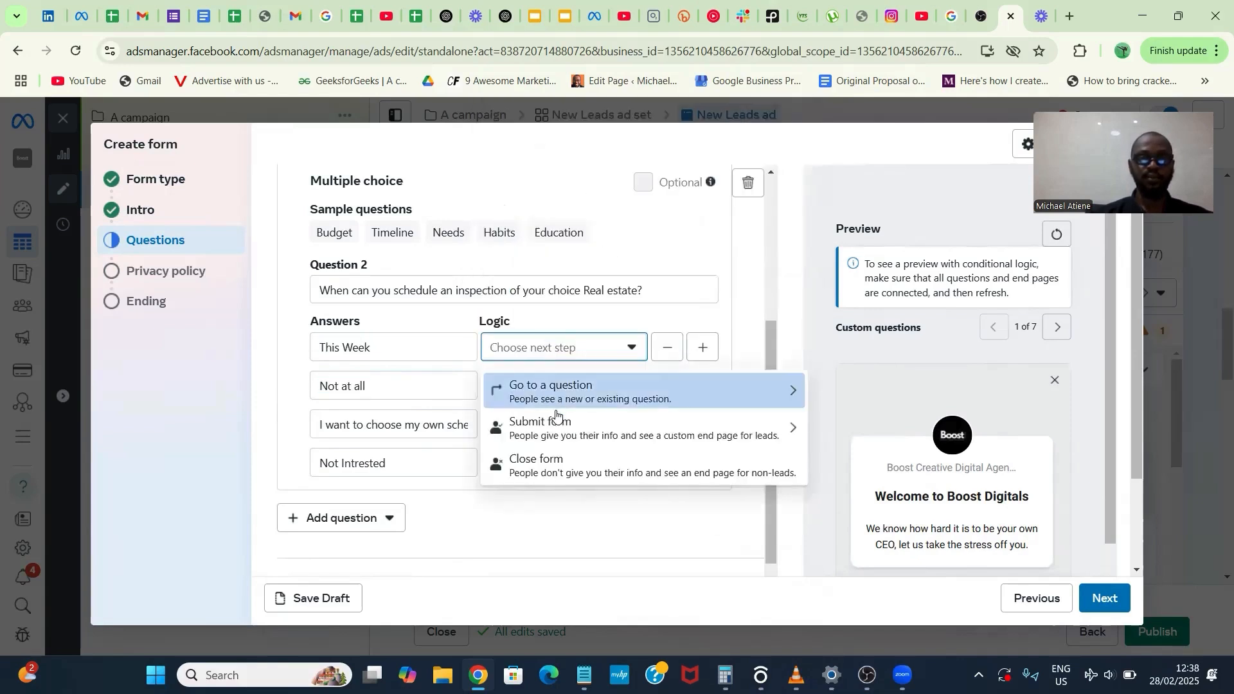
left_click(553, 424)
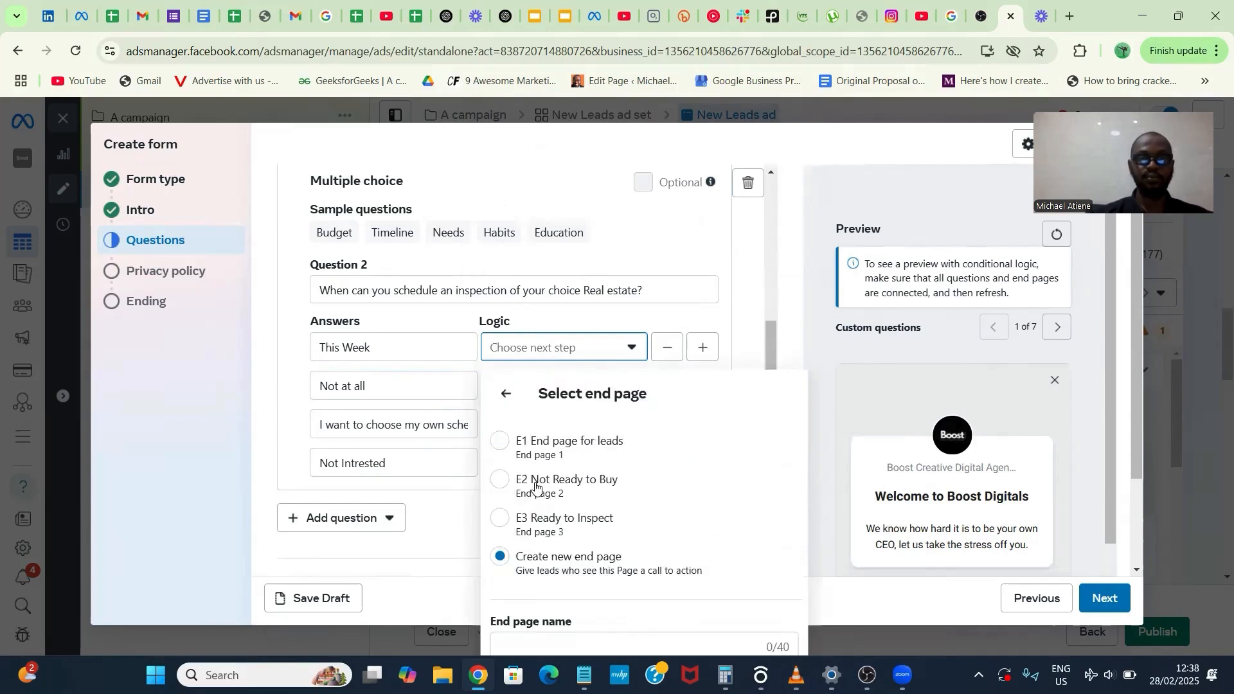
left_click(538, 517)
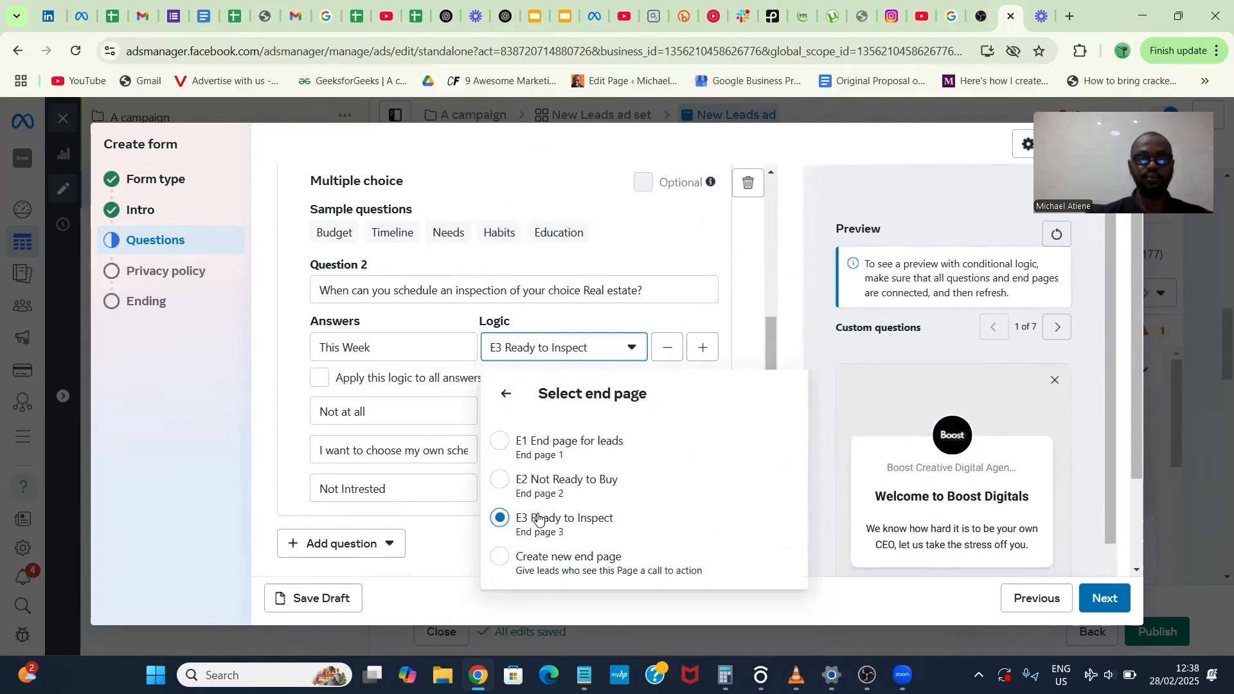
left_click(465, 526)
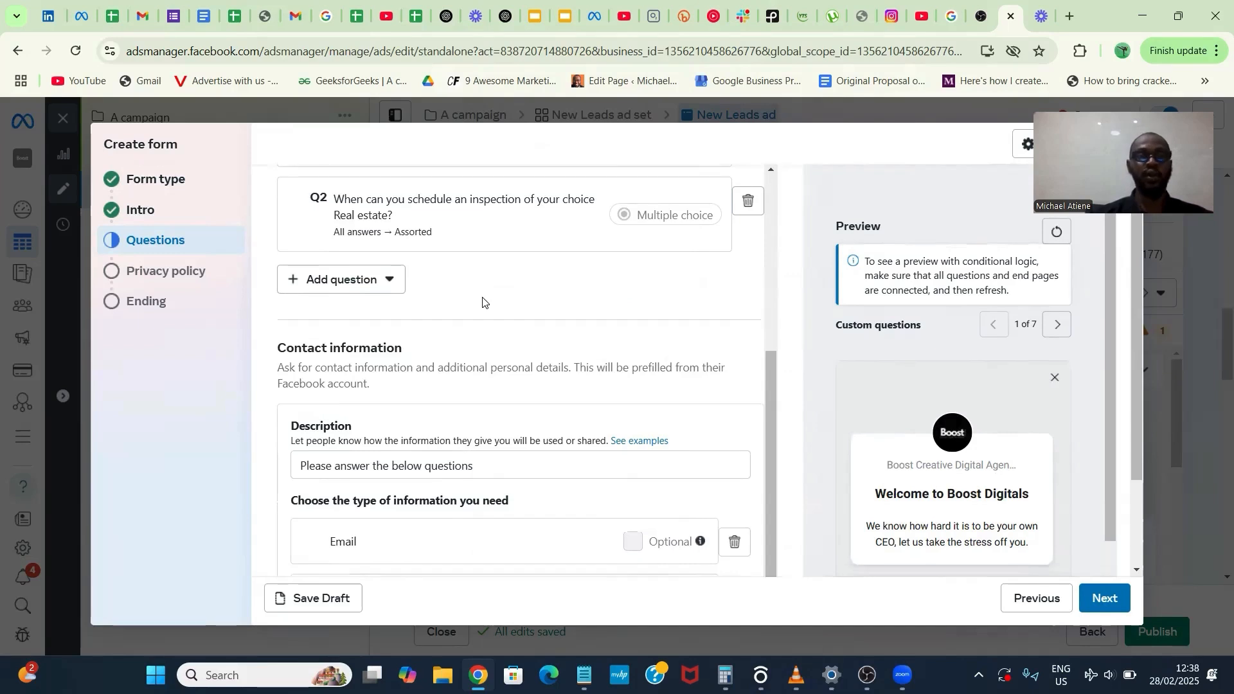
- Add the Phone number contact field to the form's contact information
scroll(482, 302, "down", 1)
scroll(483, 298, "down", 1)
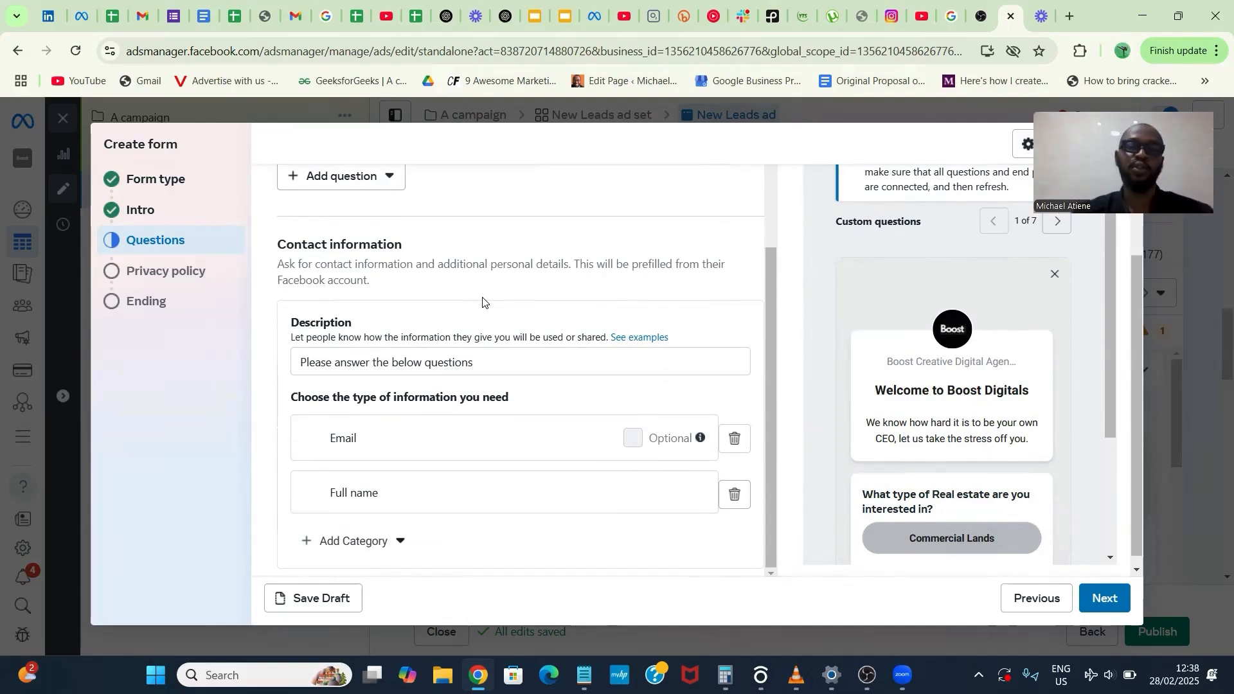
scroll(483, 299, "down", 1)
left_click(351, 531)
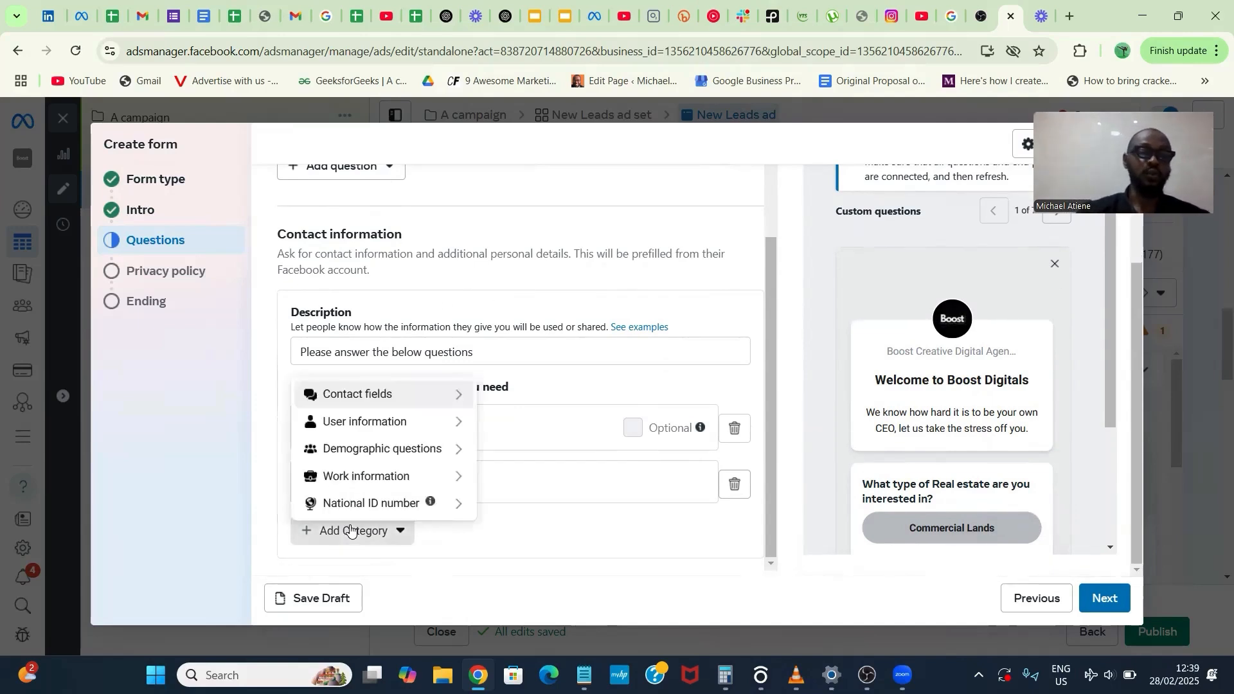
mouse_move(444, 396)
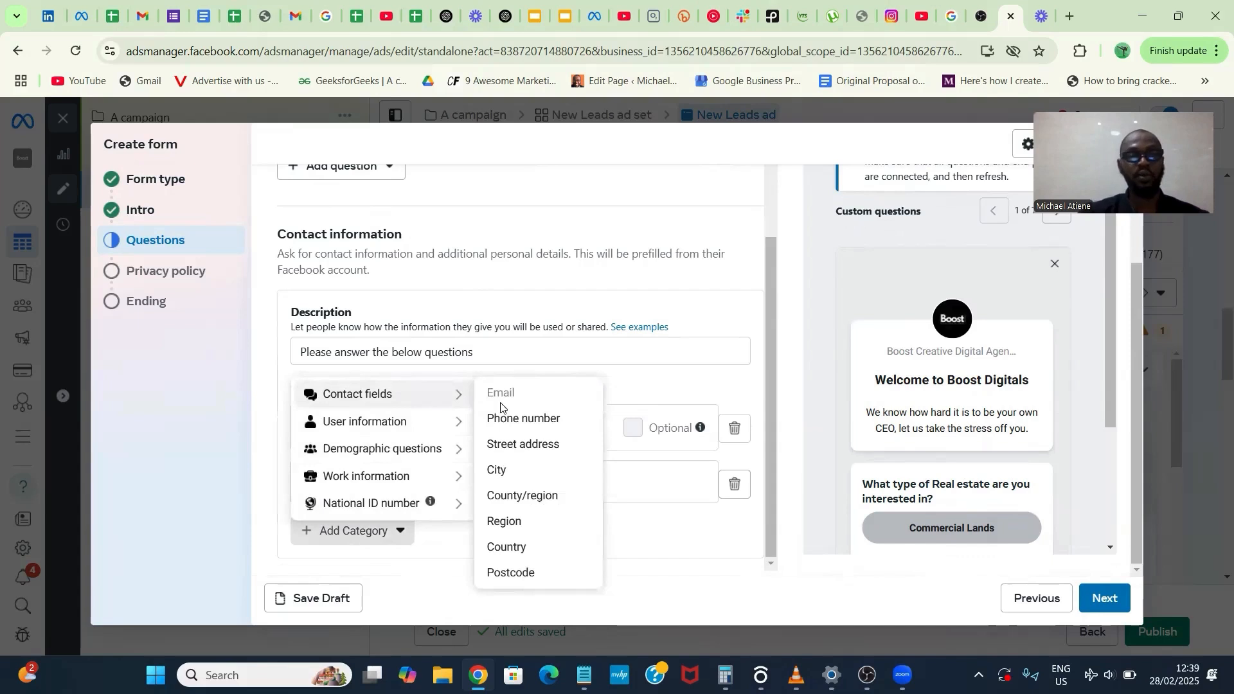
left_click(511, 419)
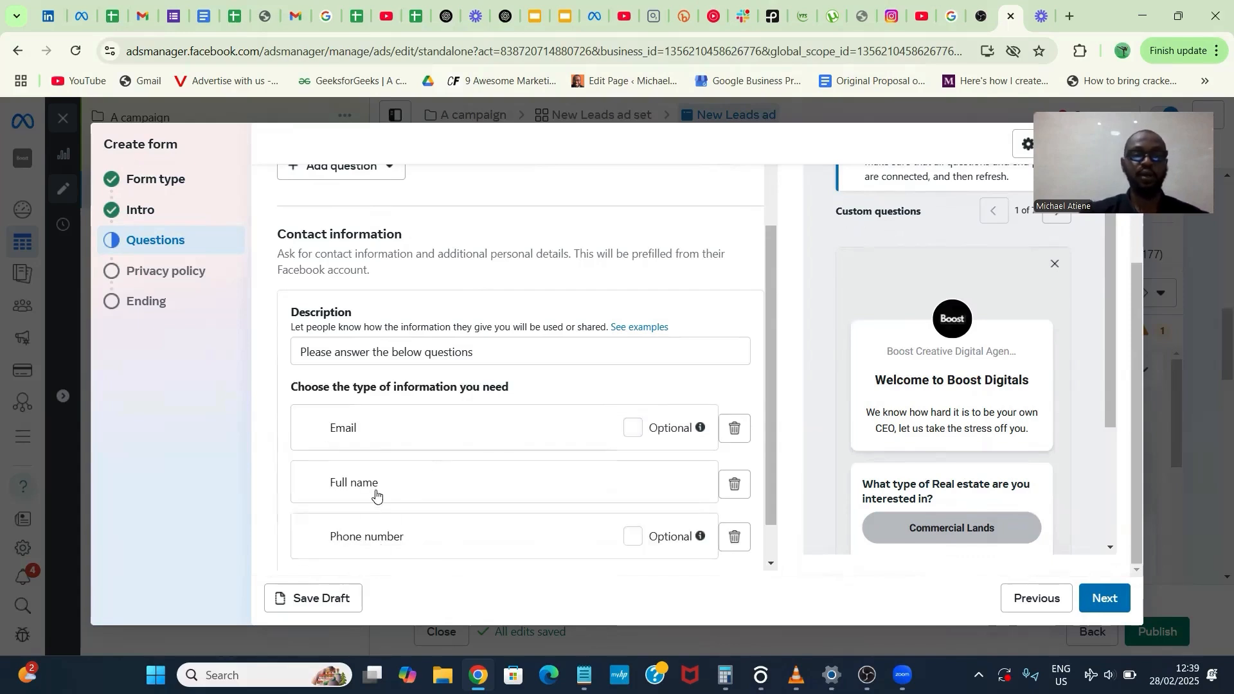
- Add the City contact field to the form's contact information
scroll(376, 493, "down", 1)
left_click(350, 531)
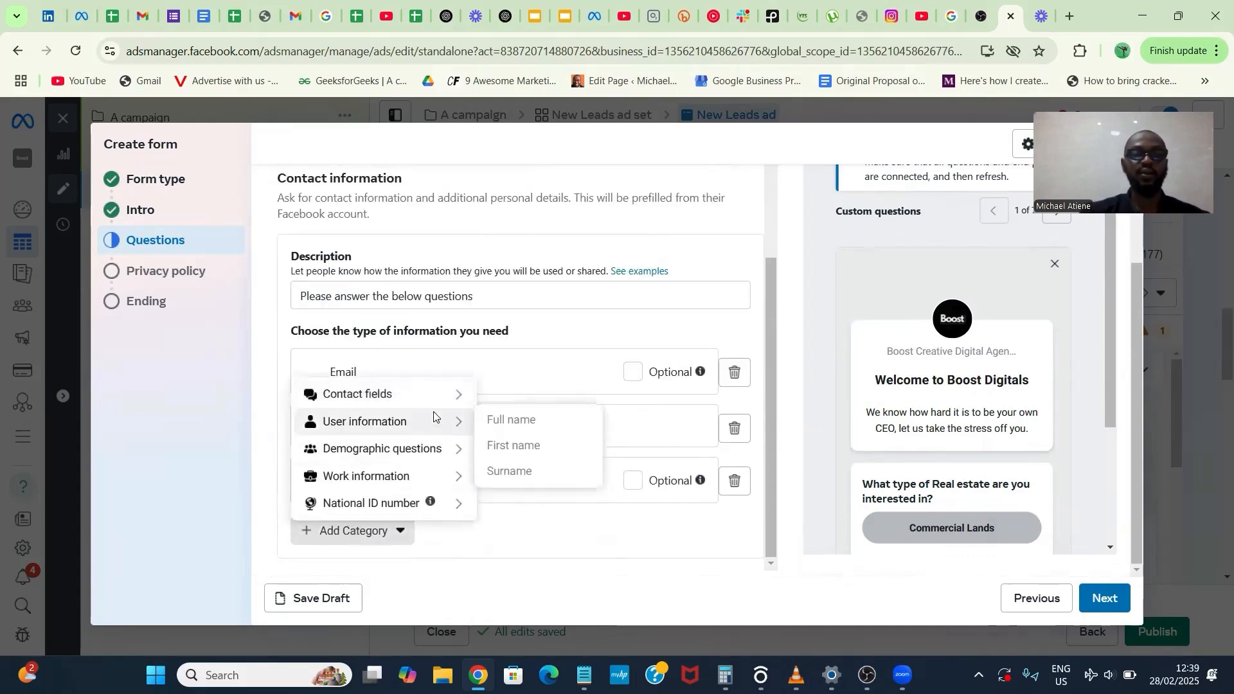
mouse_move(439, 392)
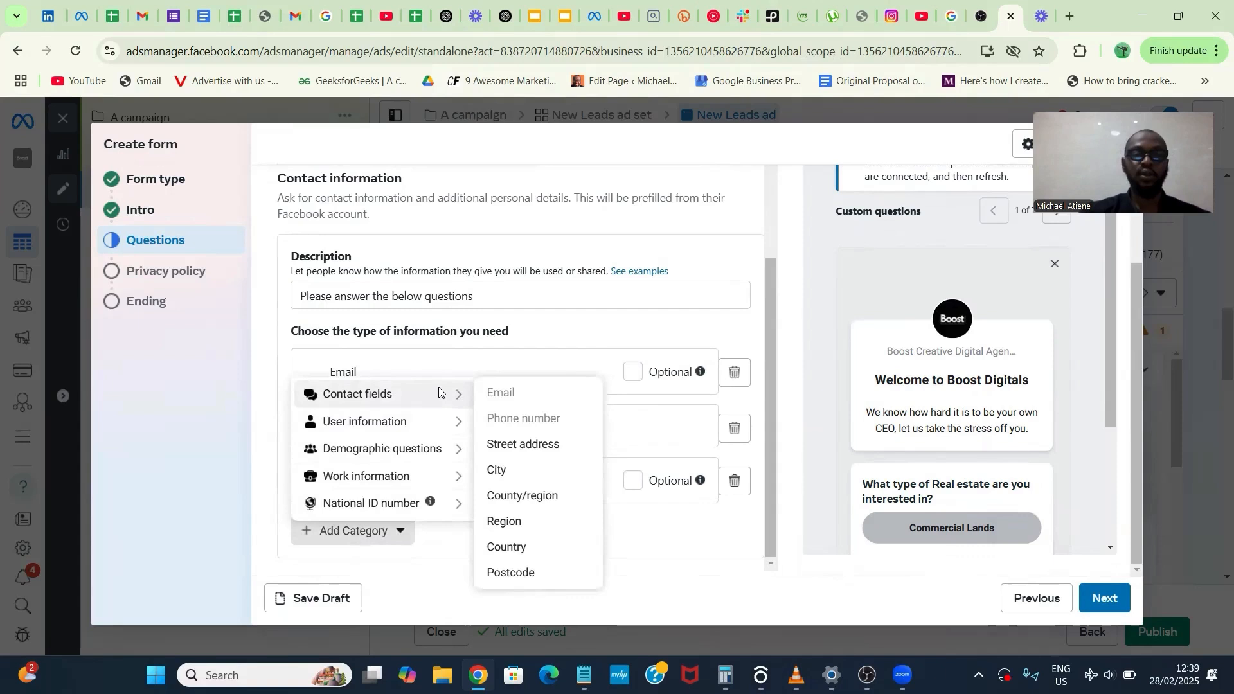
left_click(498, 471)
scroll(379, 536, "down", 1)
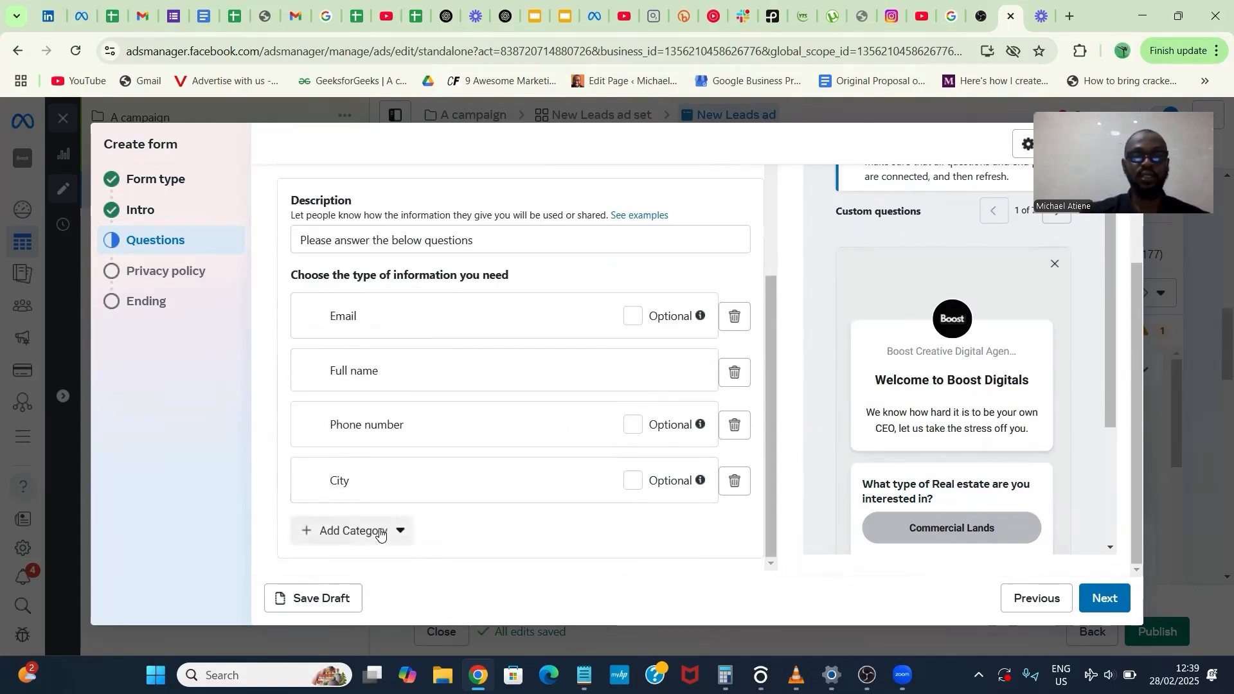
left_click(380, 531)
mouse_move(427, 450)
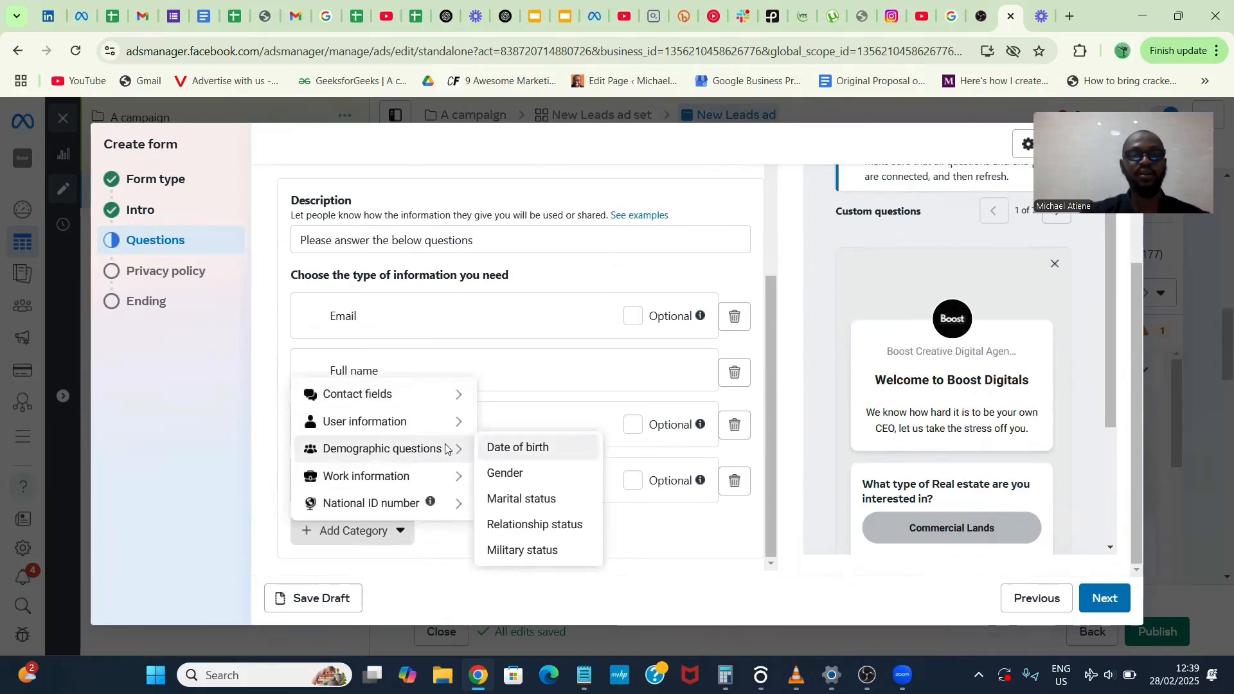
mouse_move(460, 491)
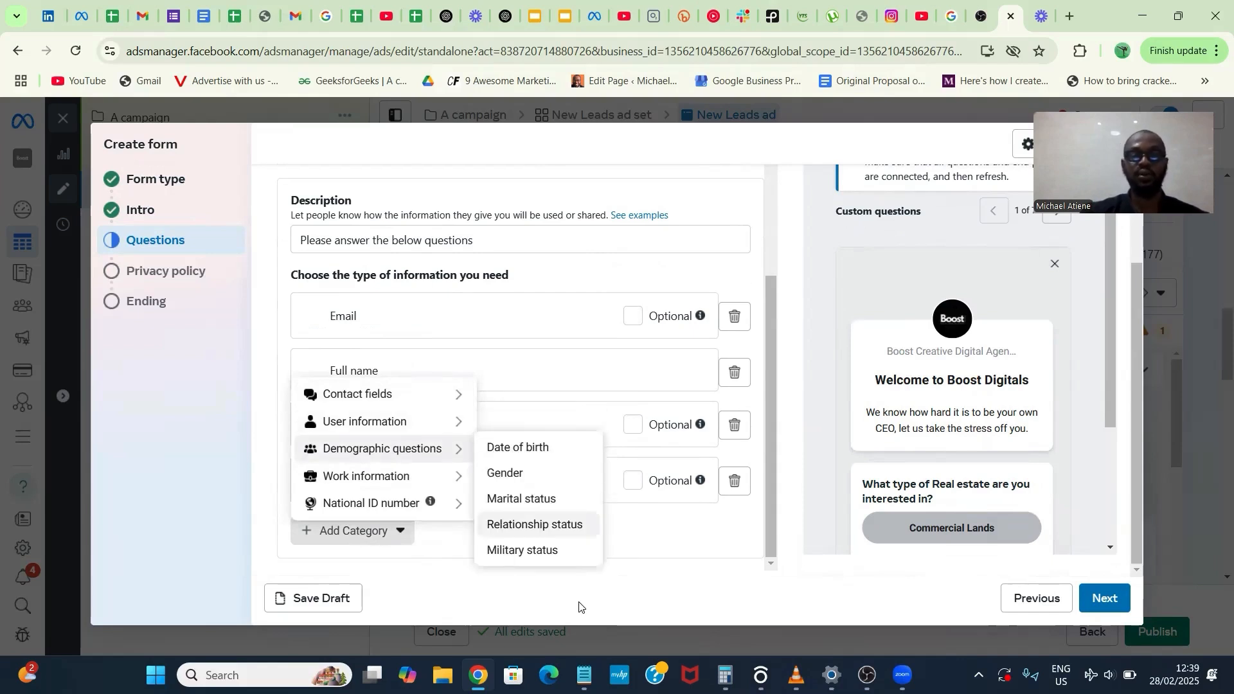
left_click(584, 554)
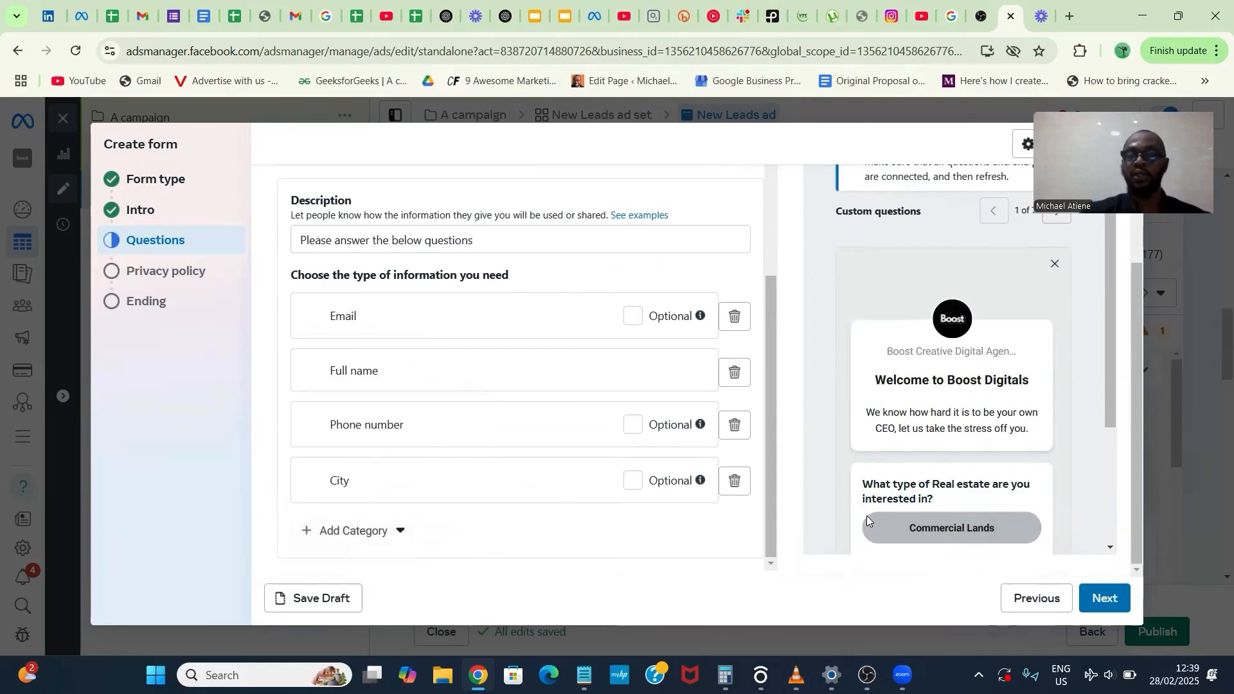
- Proceed through the form's privacy policy section to the ending section, keeping the existing policy link and link text
left_click(1104, 599)
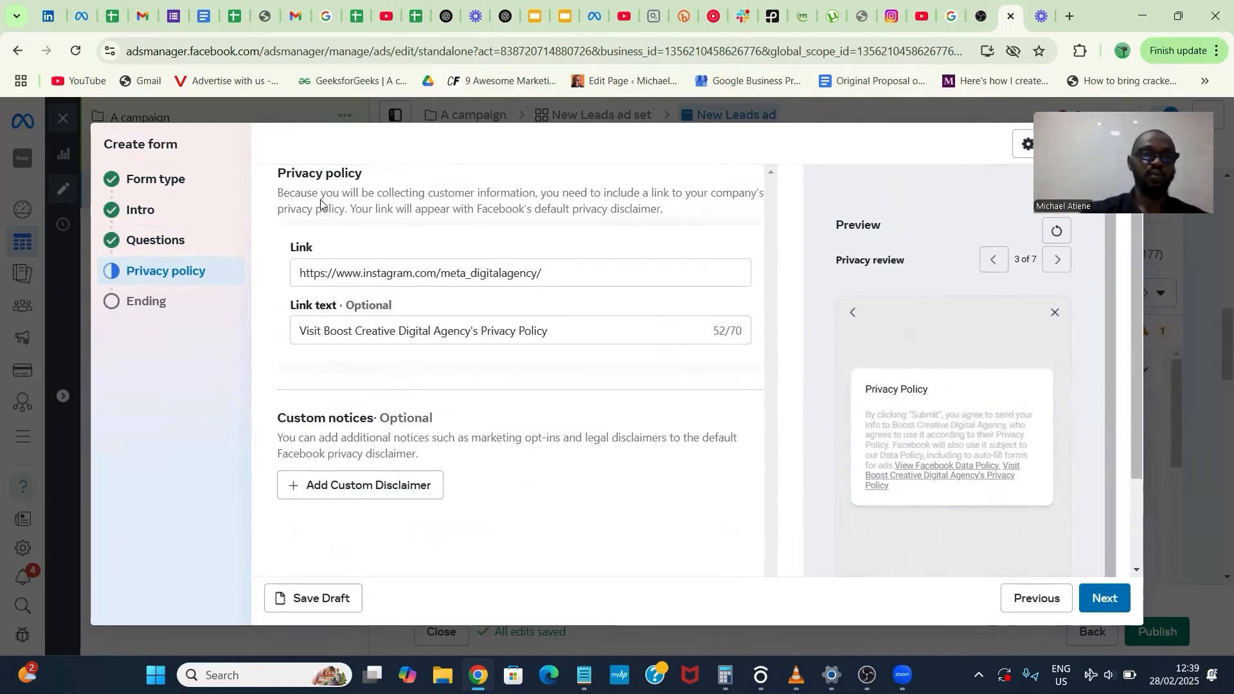
left_click(430, 274)
scroll(430, 274, "down", 2)
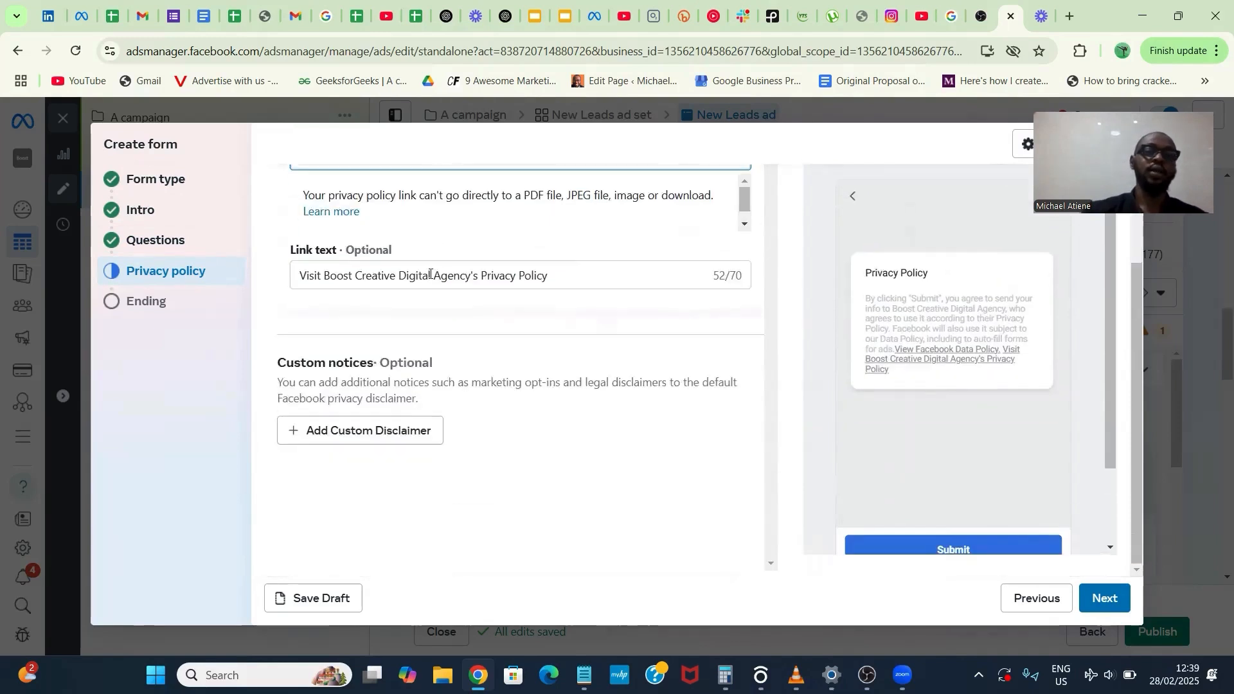
left_click(378, 275)
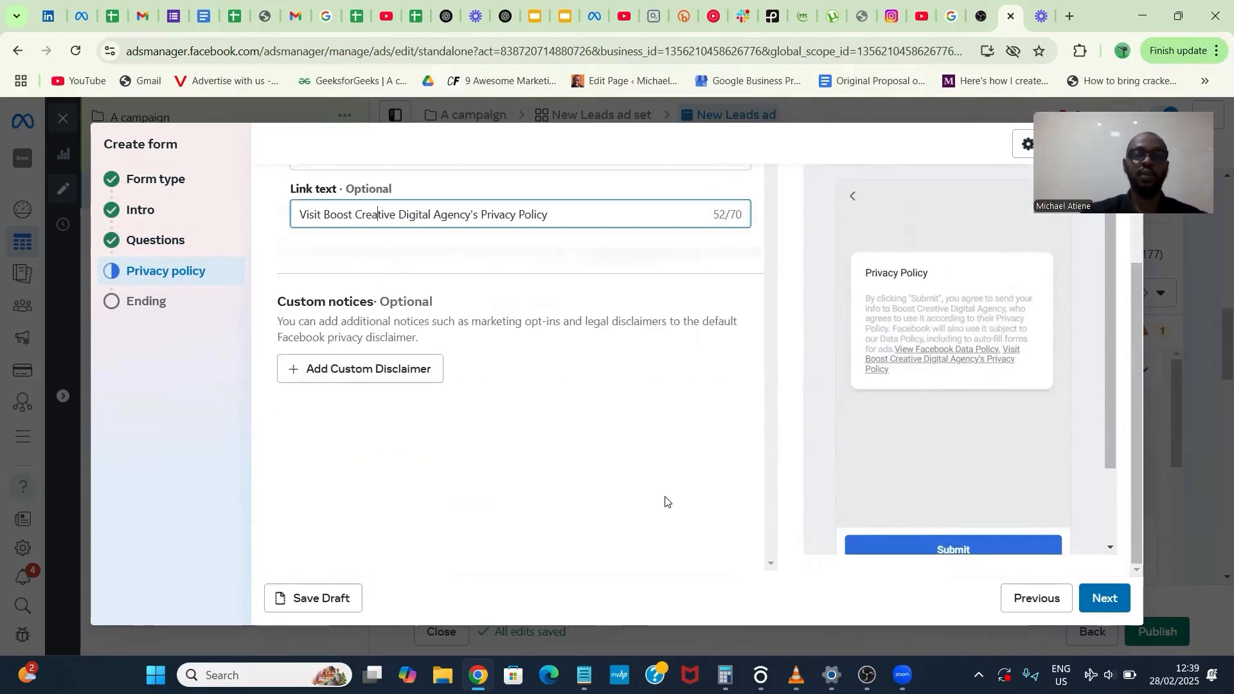
key("Return")
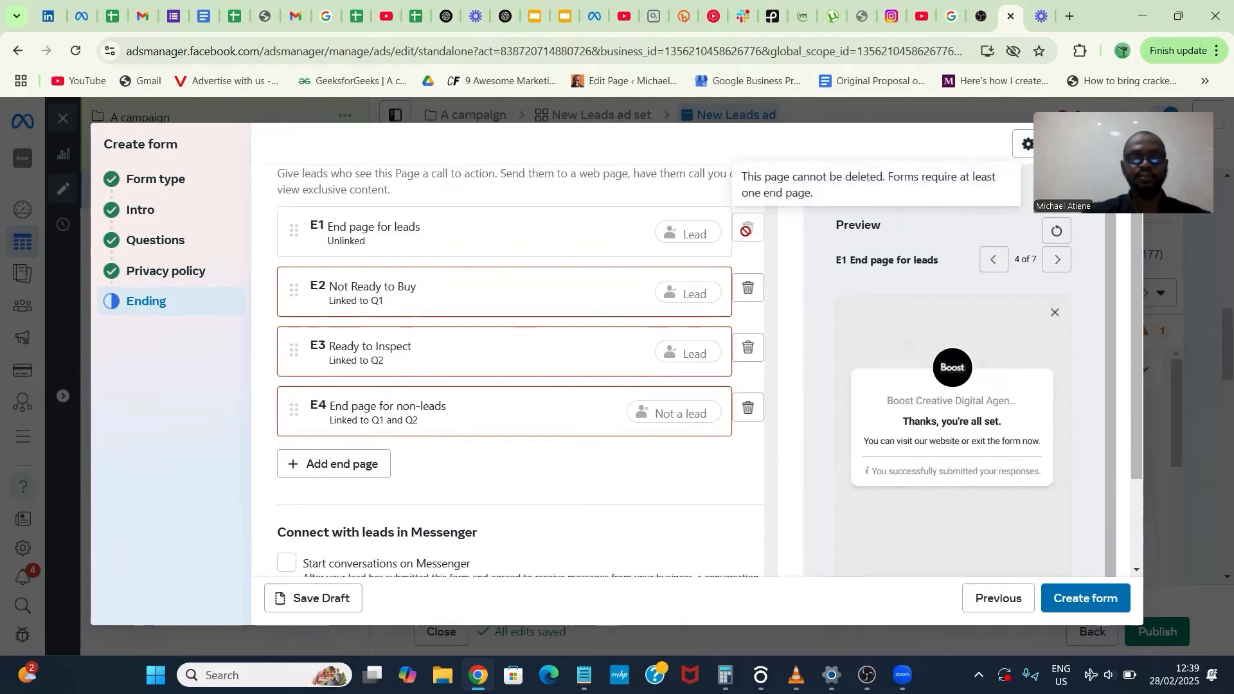
- Return to the form's Questions section and examine the answer logic of Question 1 about the type of real estate
scroll(442, 490, "down", 2)
scroll(443, 490, "up", 2)
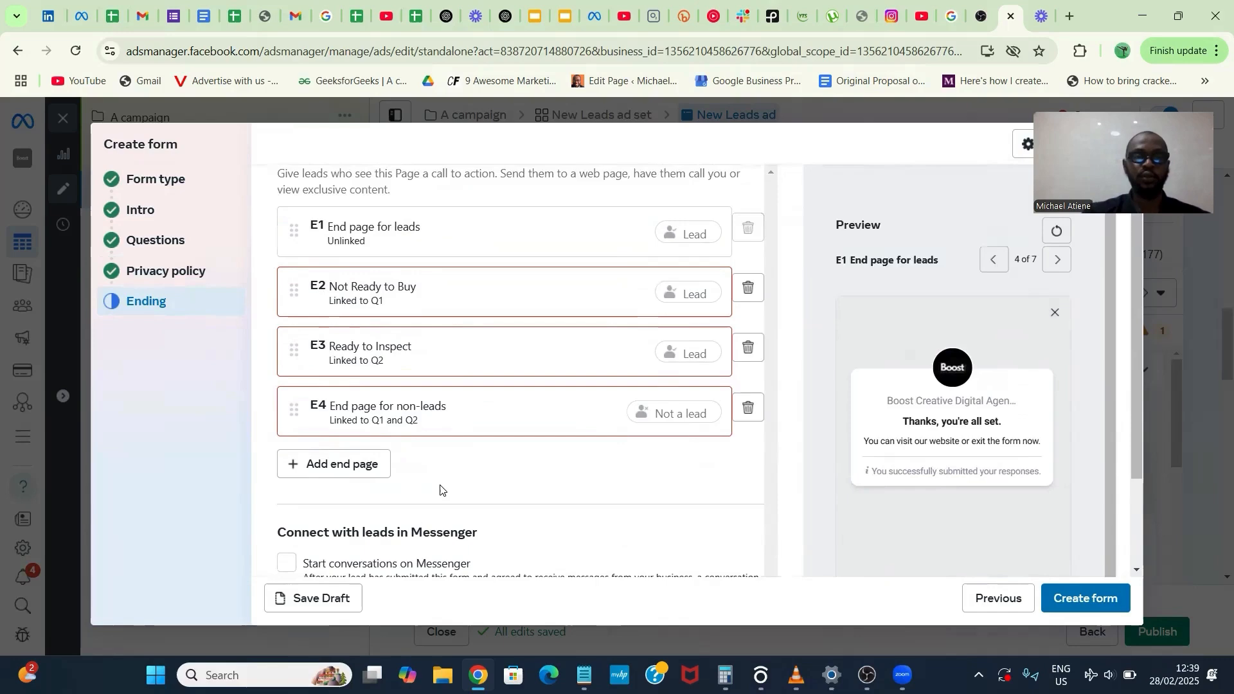
left_click(156, 240)
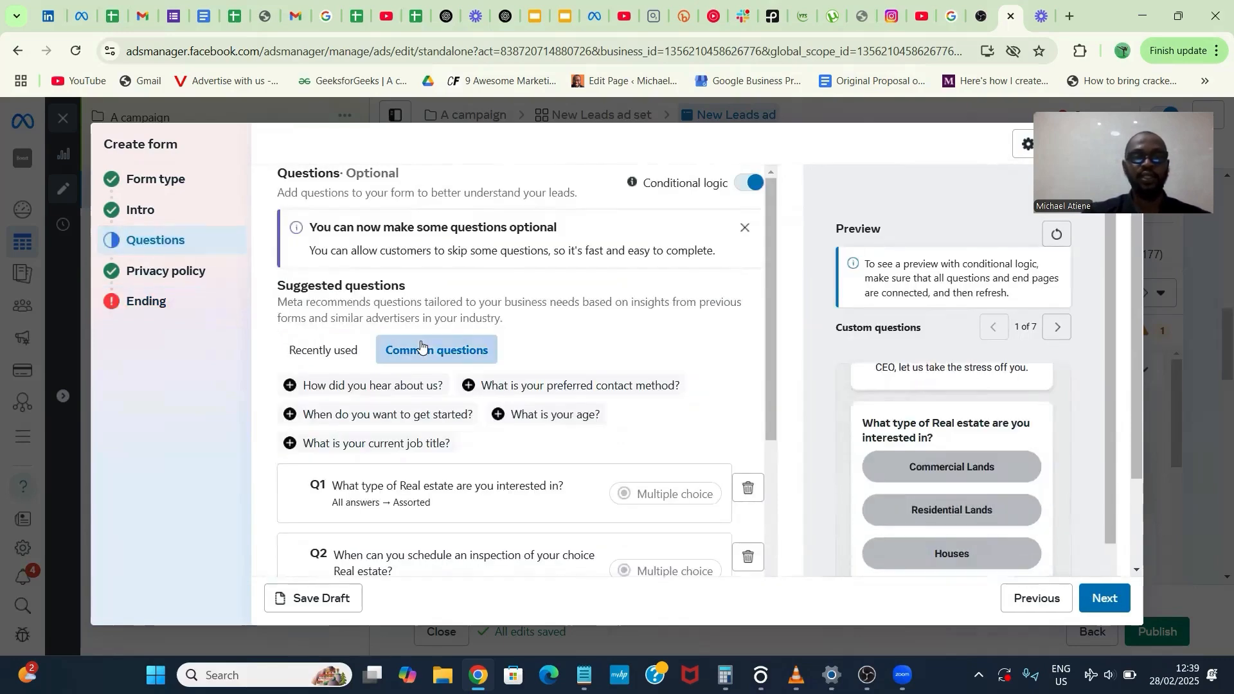
scroll(425, 349, "down", 3)
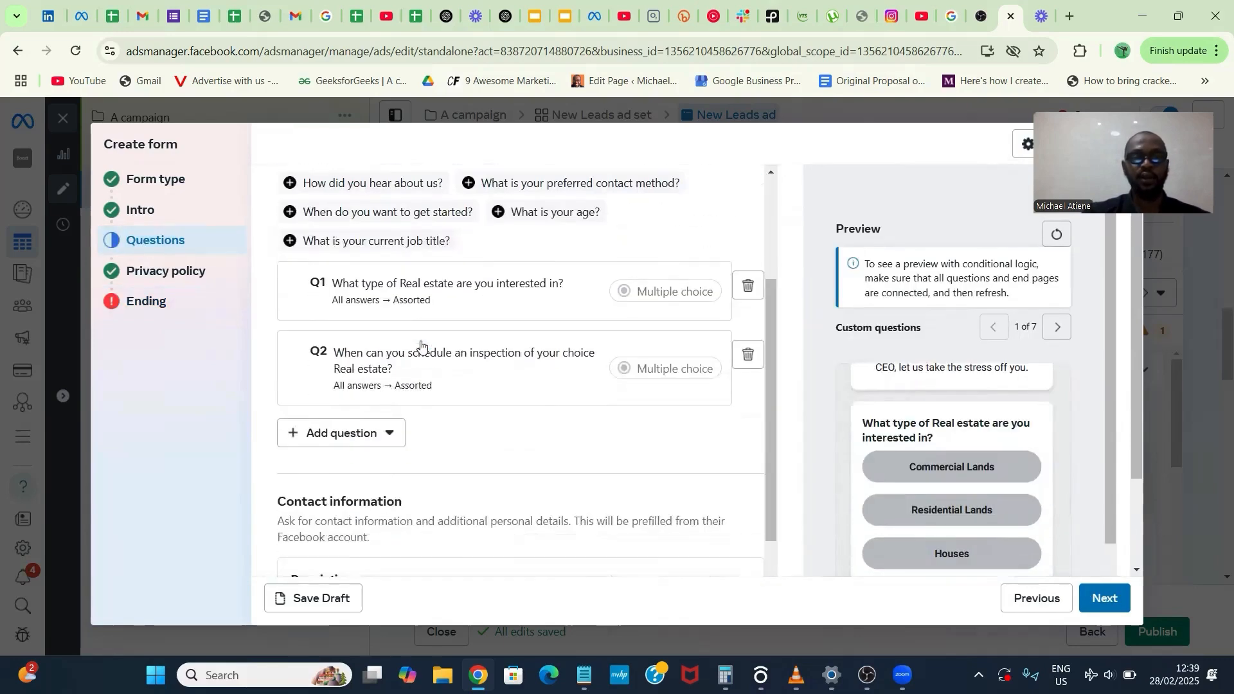
left_click(501, 283)
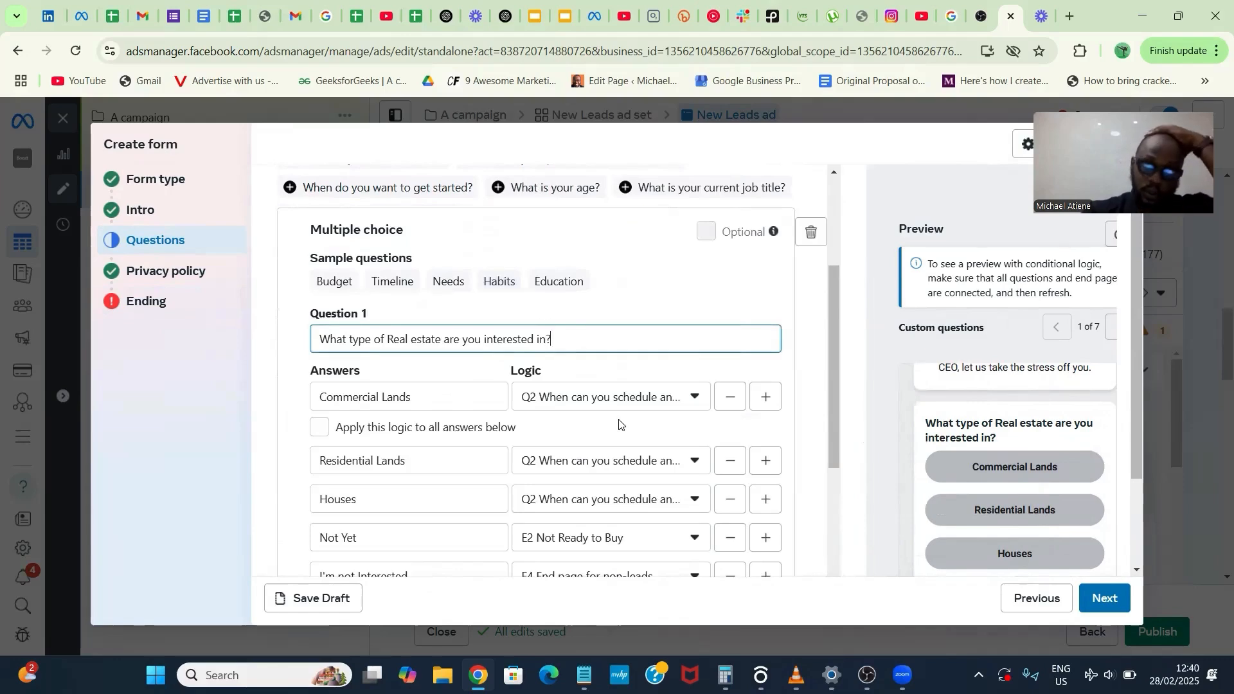
left_click(632, 404)
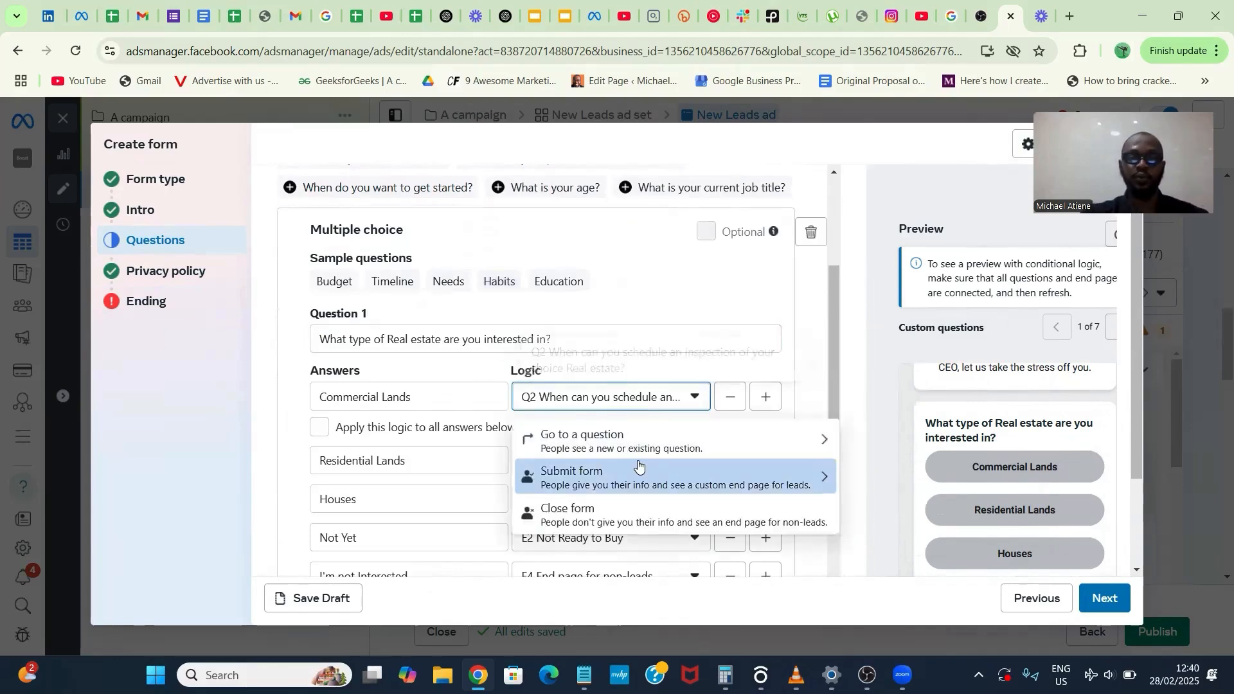
left_click(636, 344)
scroll(636, 349, "down", 1)
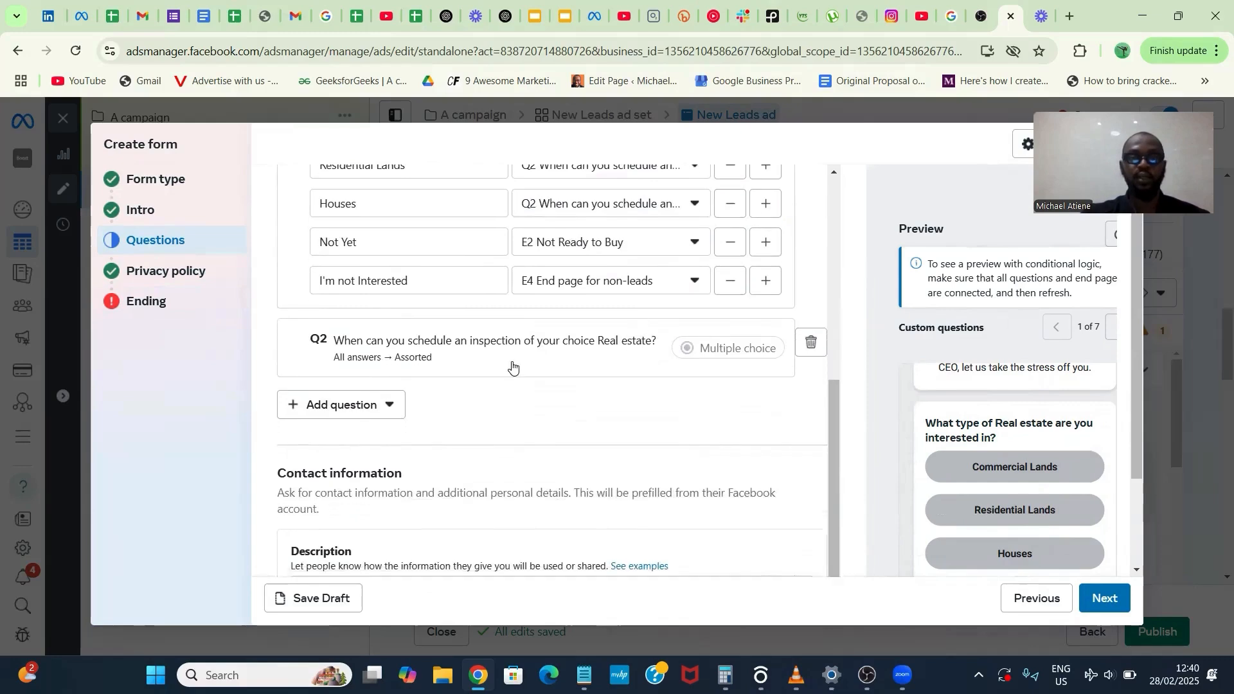
- Link Question 2's "This Week" answer to the "End page for leads" end page and go back to the Ending section
left_click(512, 367)
scroll(581, 495, "down", 3)
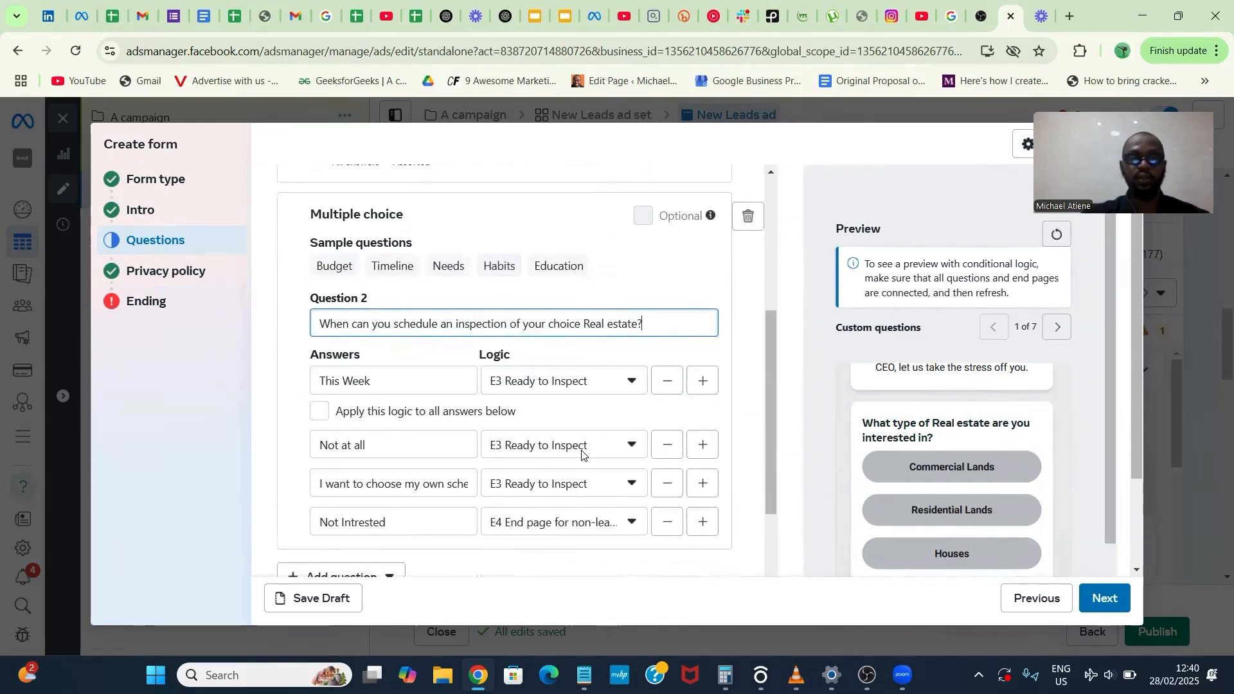
left_click(622, 386)
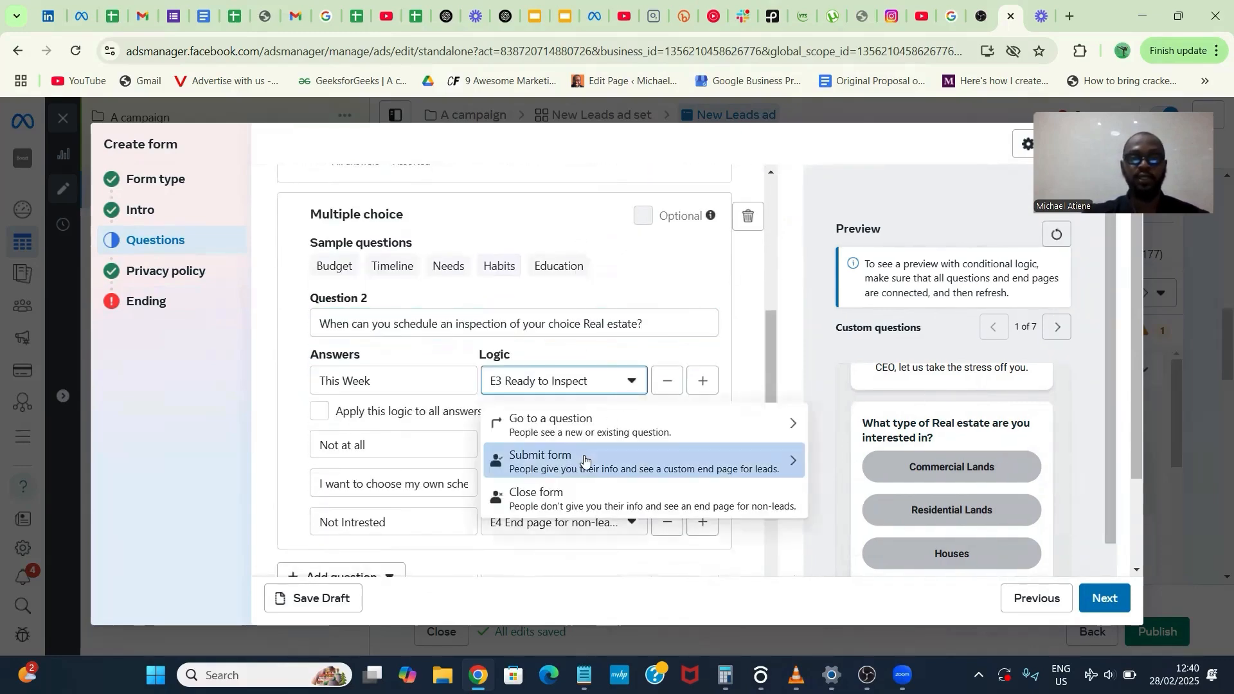
left_click(584, 460)
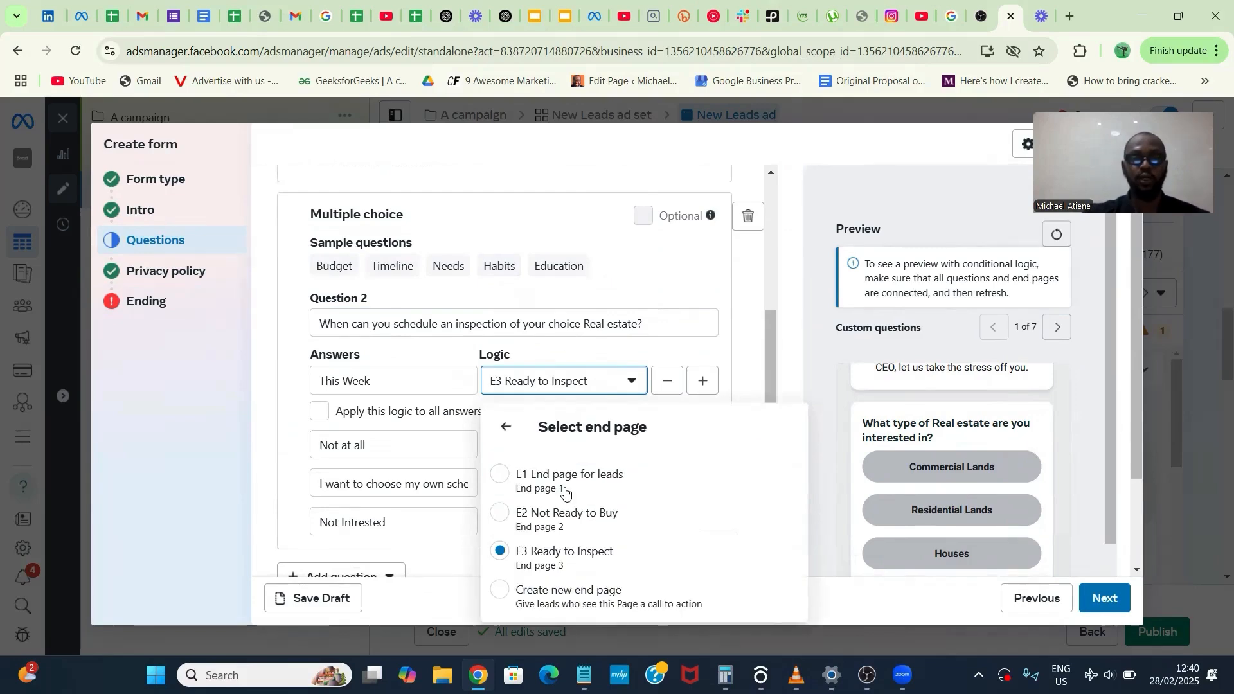
left_click(565, 490)
left_click(622, 351)
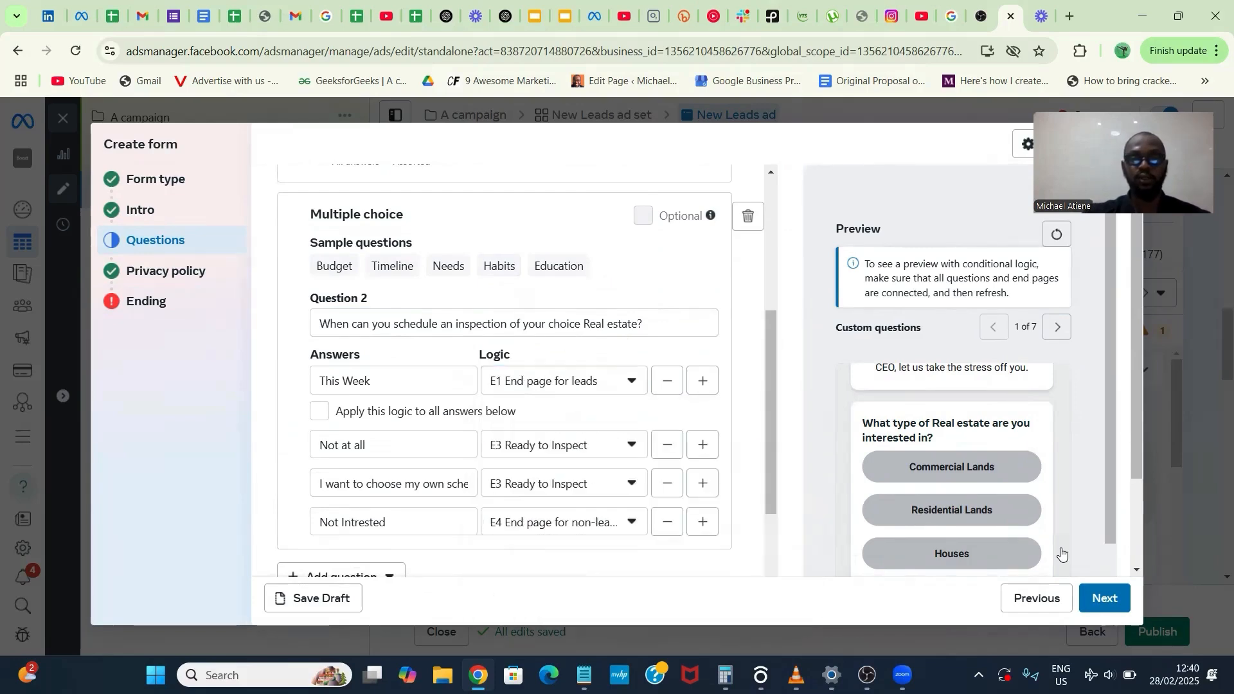
left_click(1105, 599)
left_click(1104, 599)
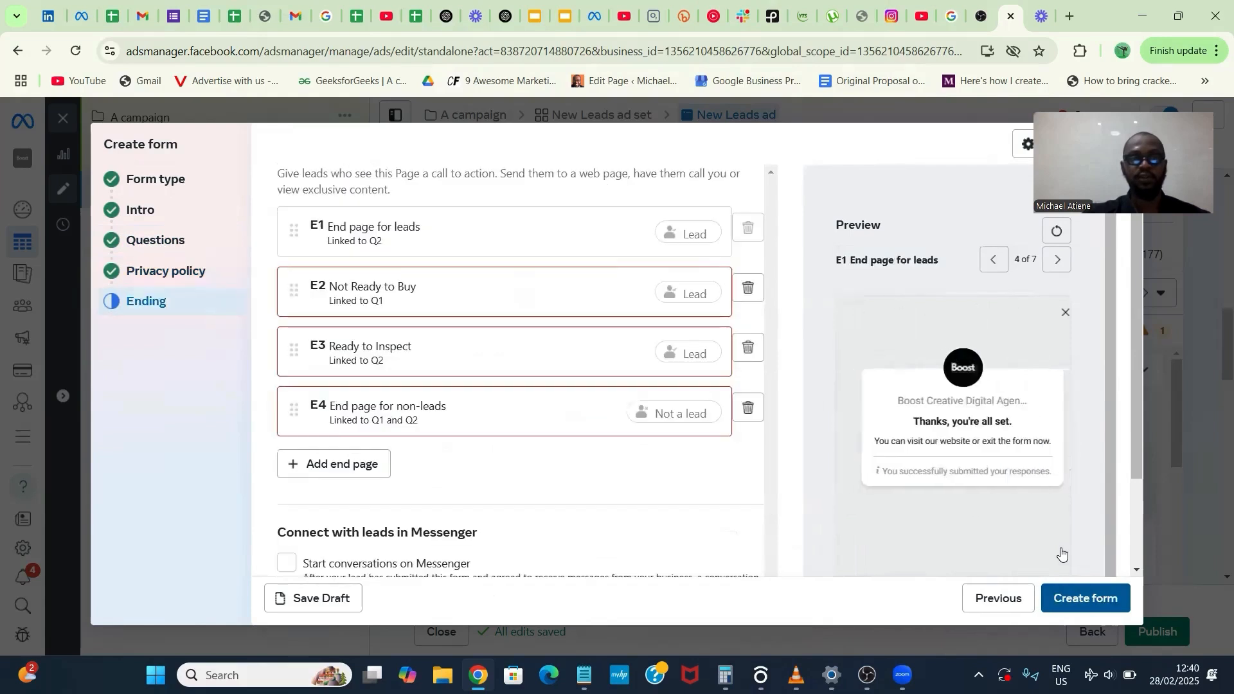
- Set the headline of the "Not Ready to Buy" end page to "Thank you for your interest"
left_click(611, 296)
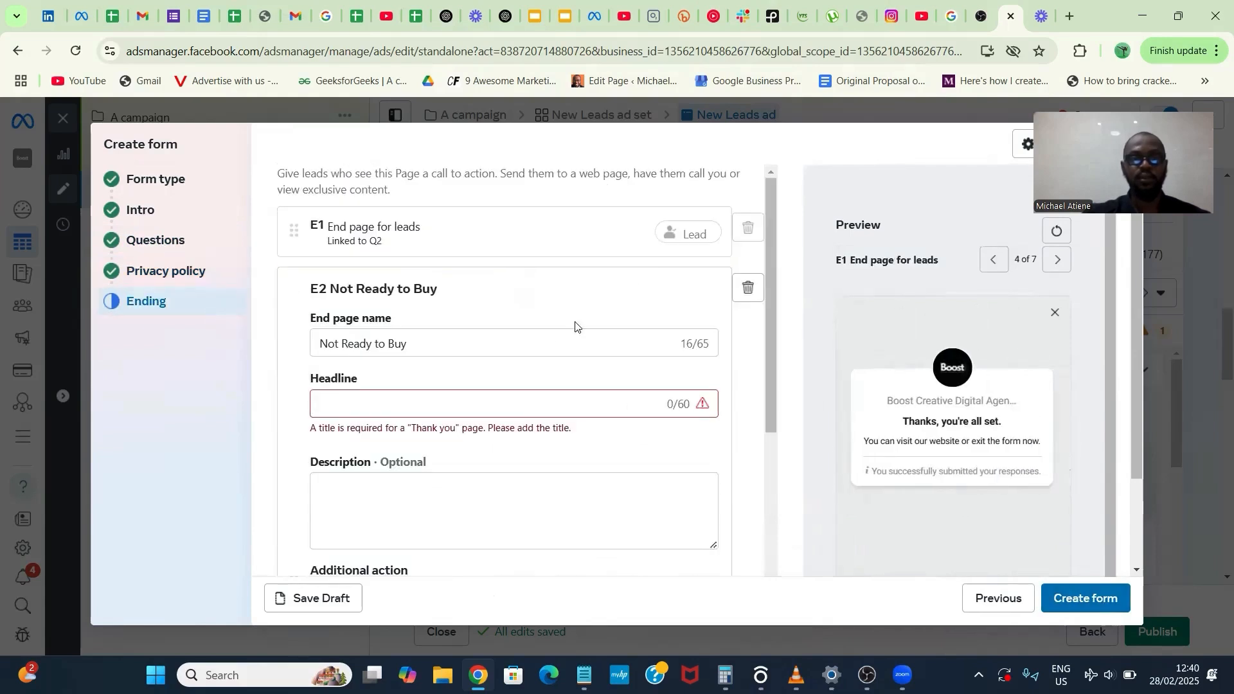
left_click(502, 405)
type("Thamk")
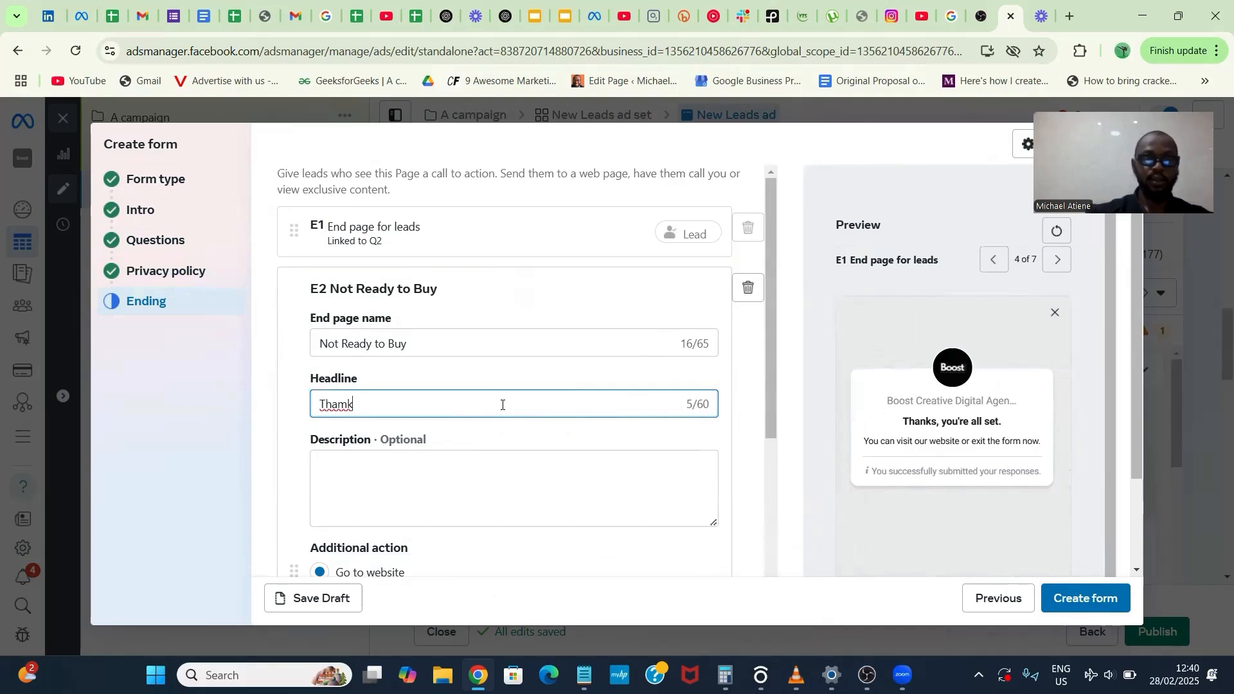
key("BackSpace")
key("BackSpace")
type("nk you f")
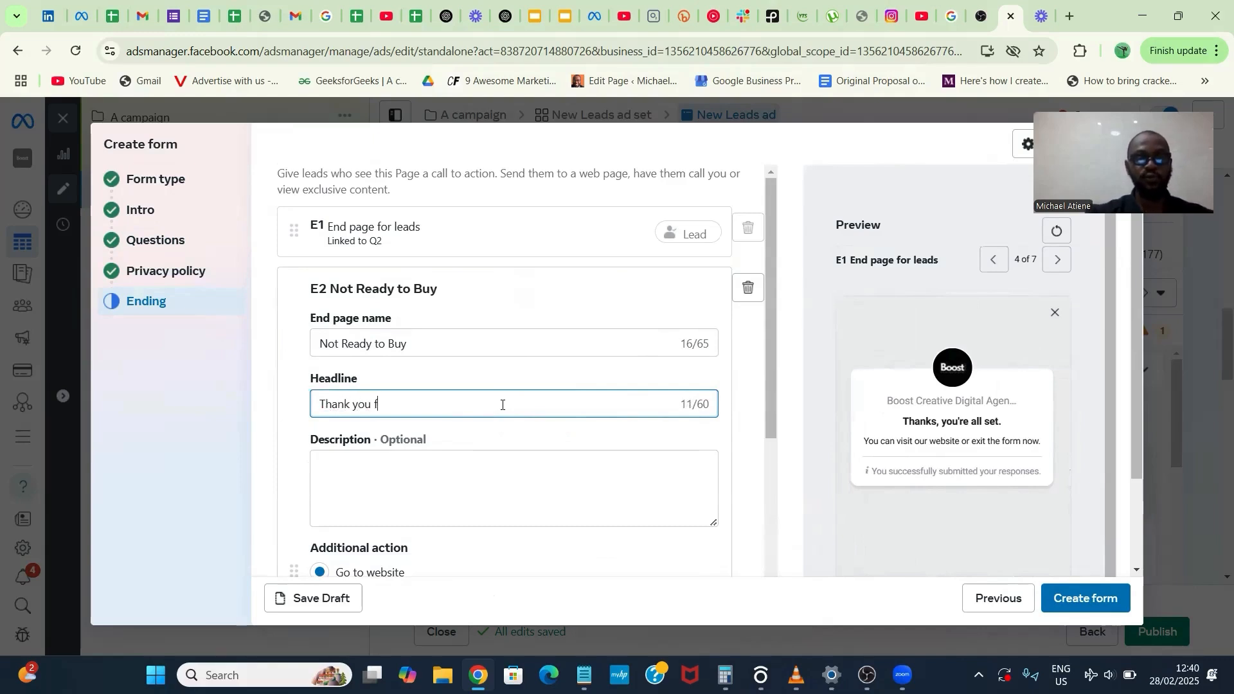
type("or your interest")
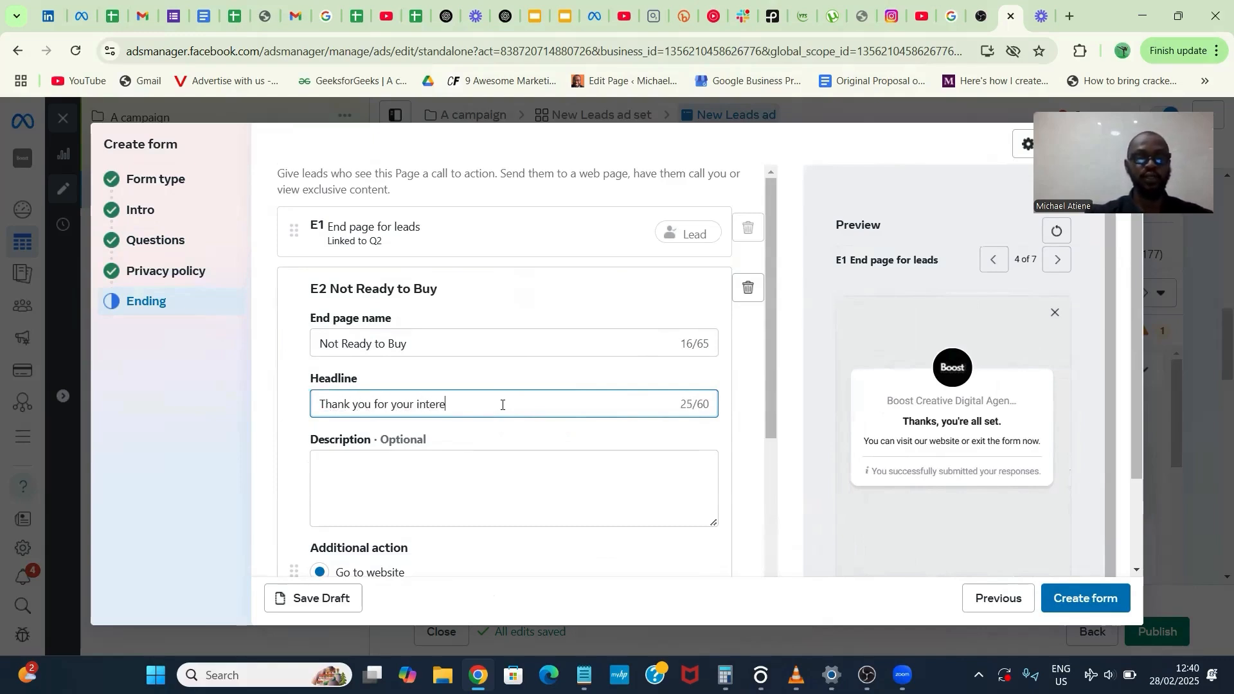
- Enter the E2 page description "This migh not be a good fit for you. Kindly view our products to learn more (Insert IG Link)"
left_click(485, 492)
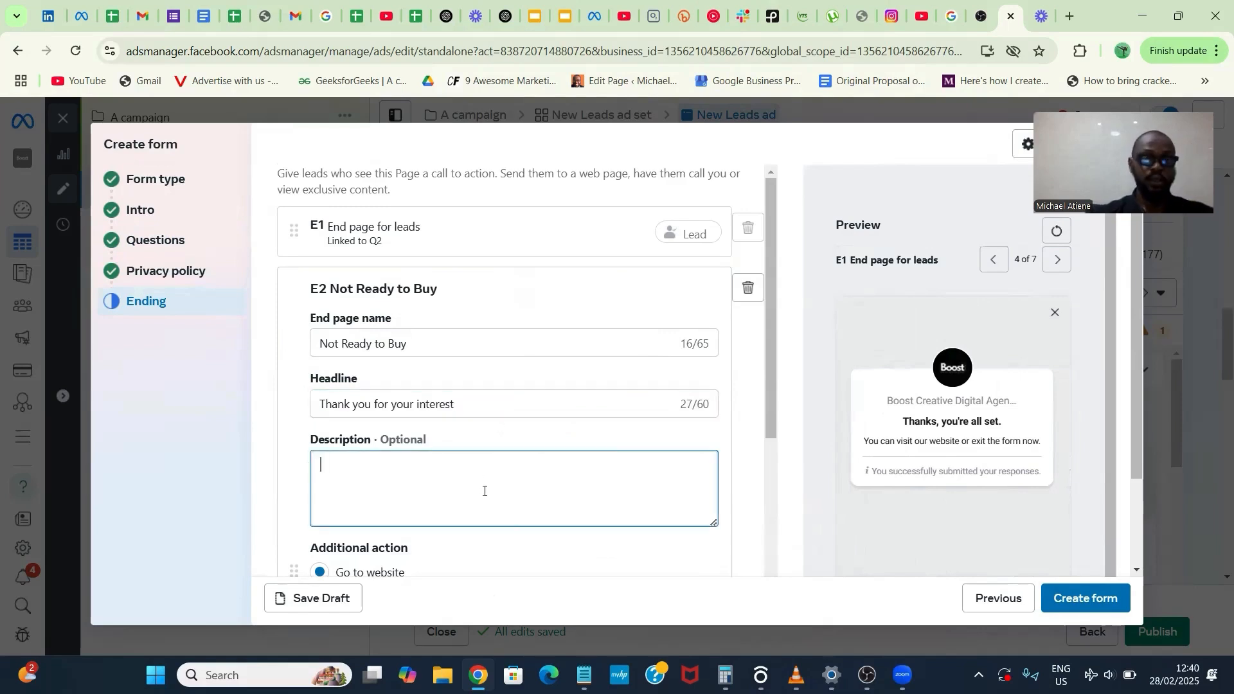
type("This migh")
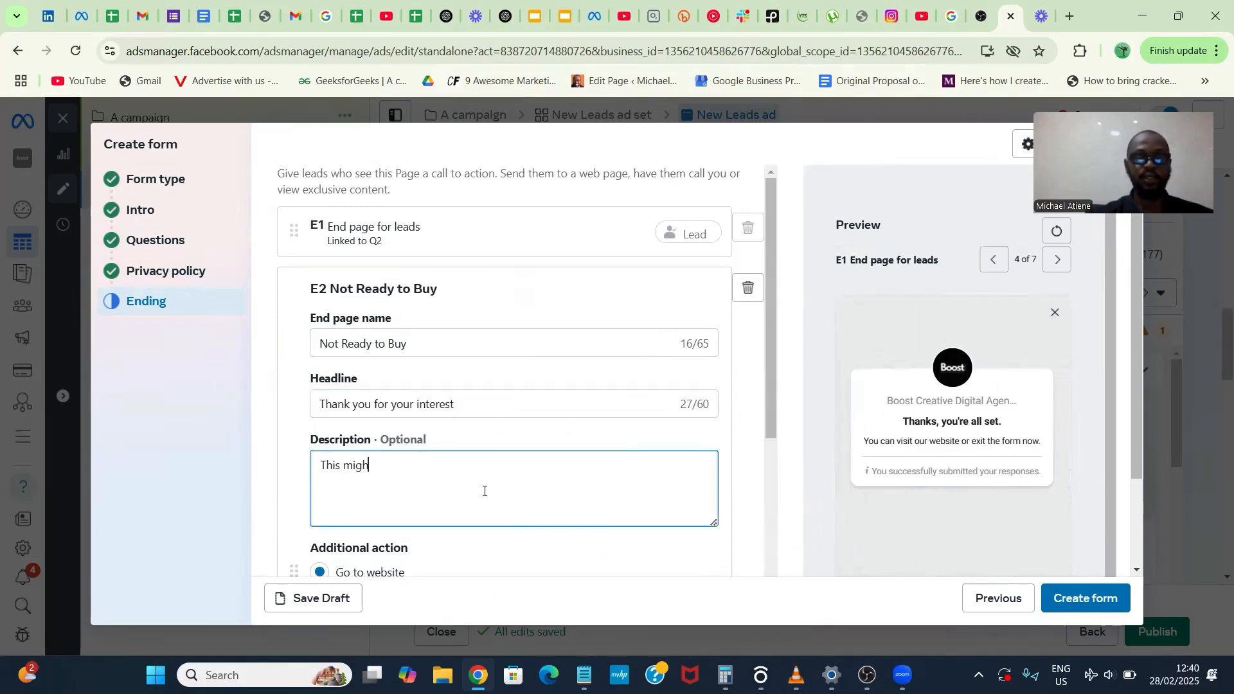
type(" not be a go")
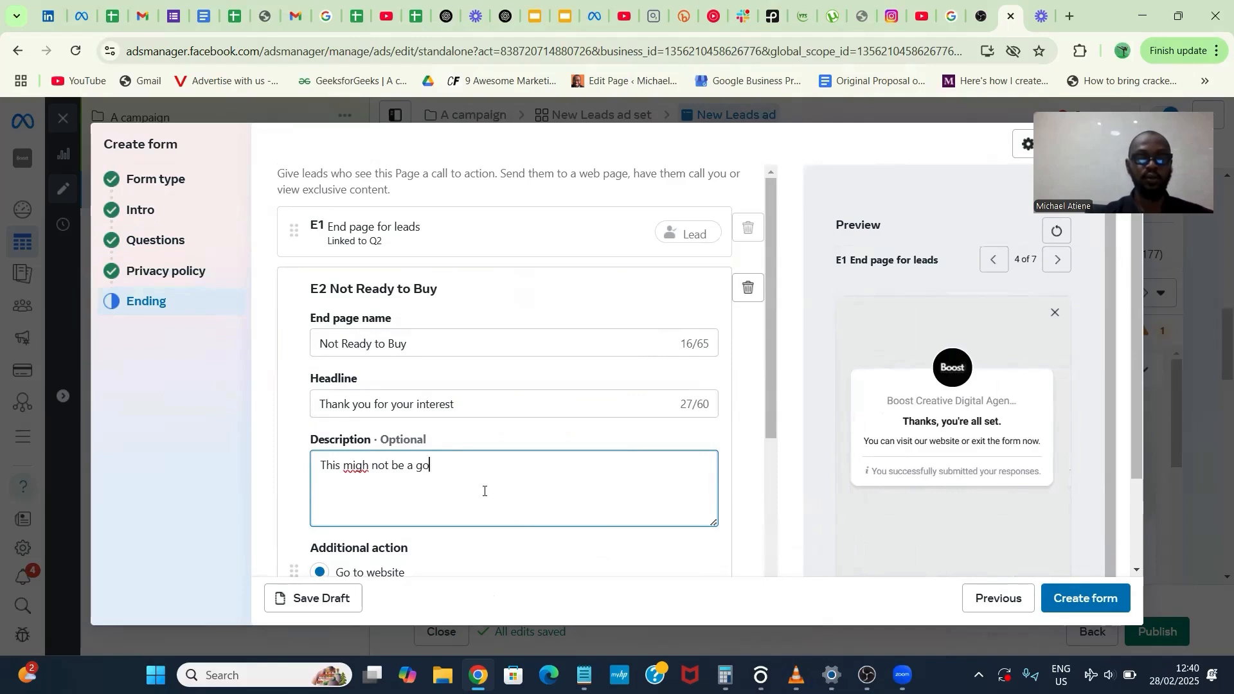
type("od fit for you. Kindly")
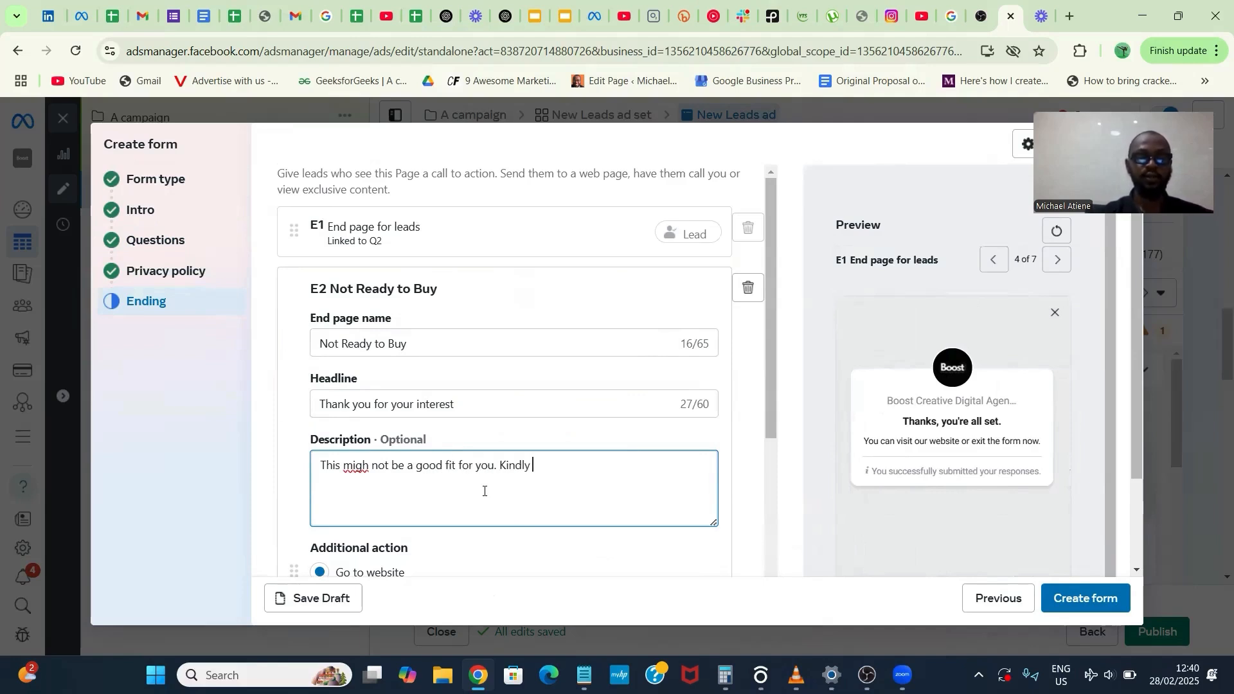
type(" view our ")
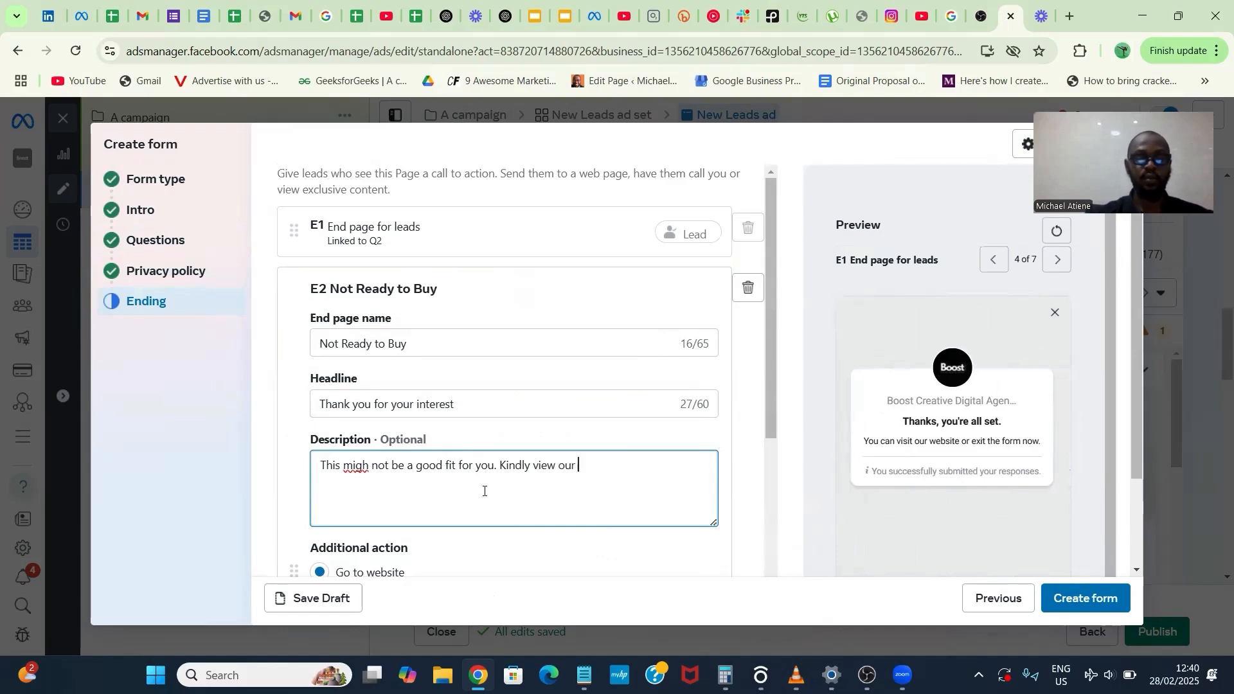
type("products t")
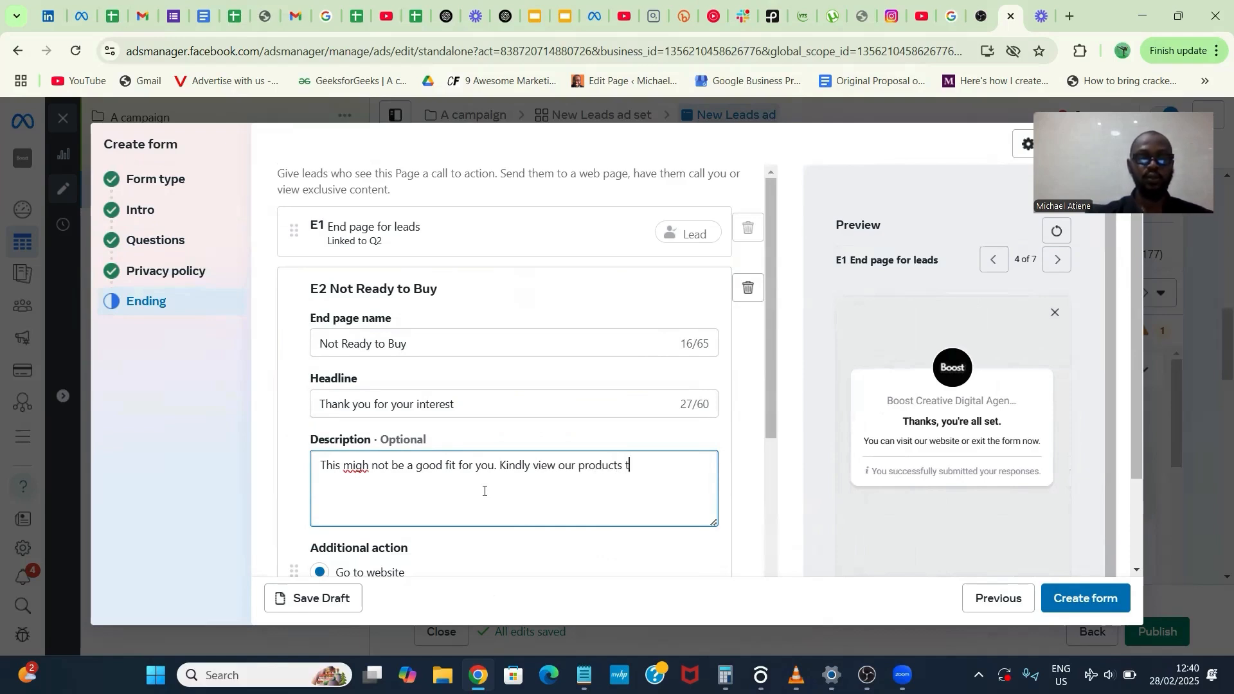
type("o learn ")
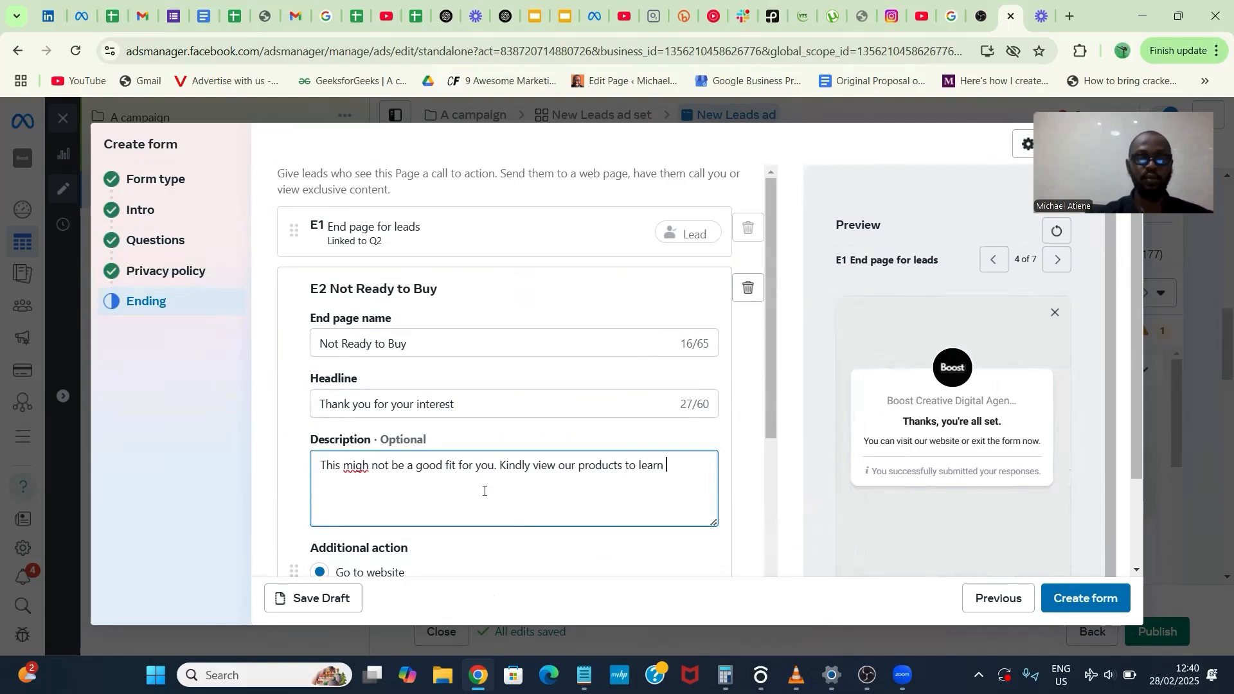
type("more (In")
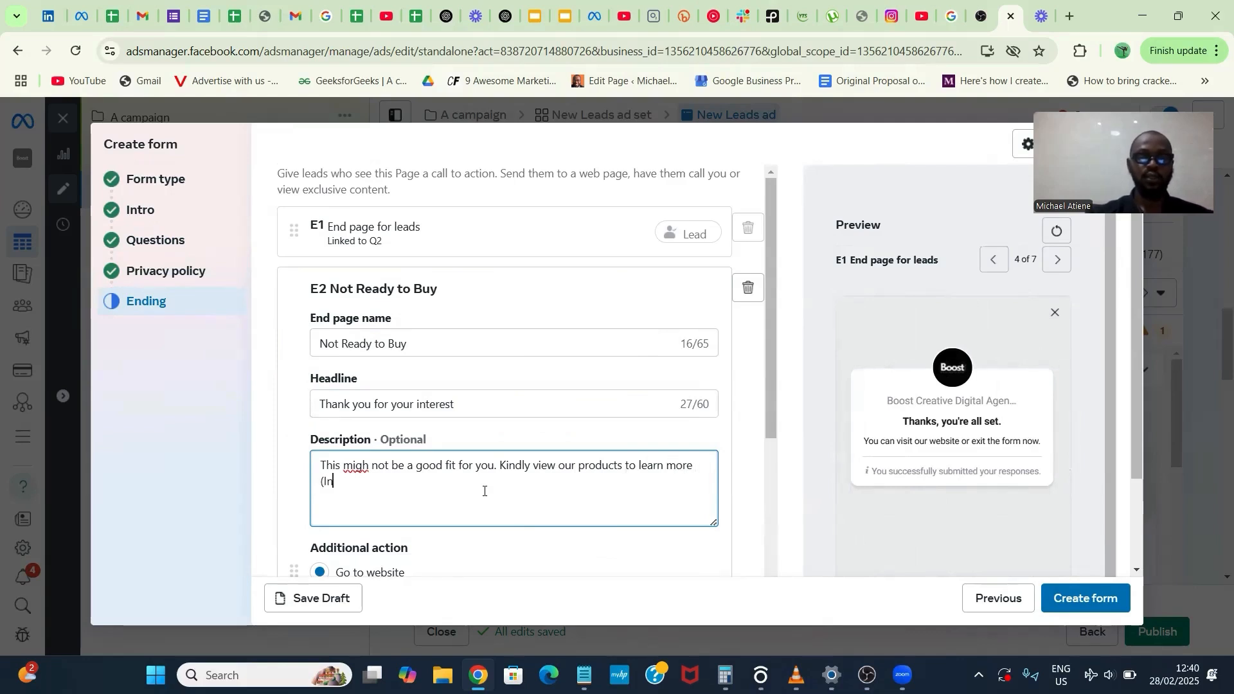
type("sert IG Link")
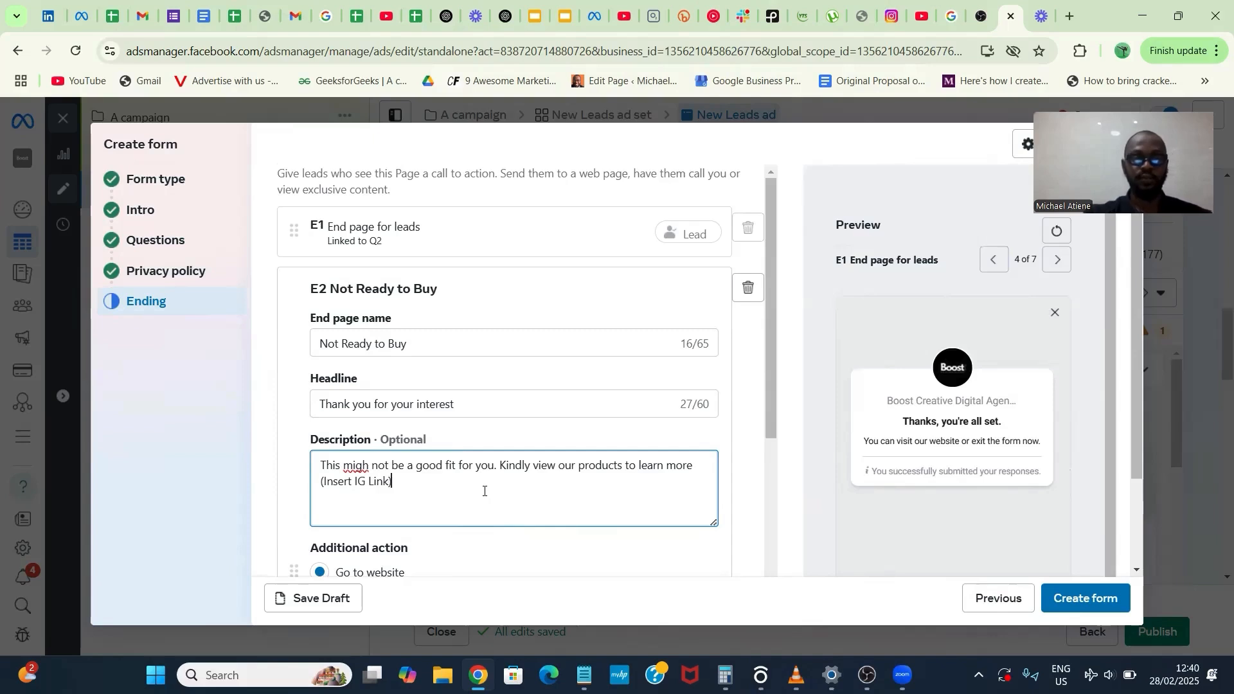
- Set the website link of the "Not Ready to Buy" end page to IGlink.com
scroll(476, 495, "down", 4)
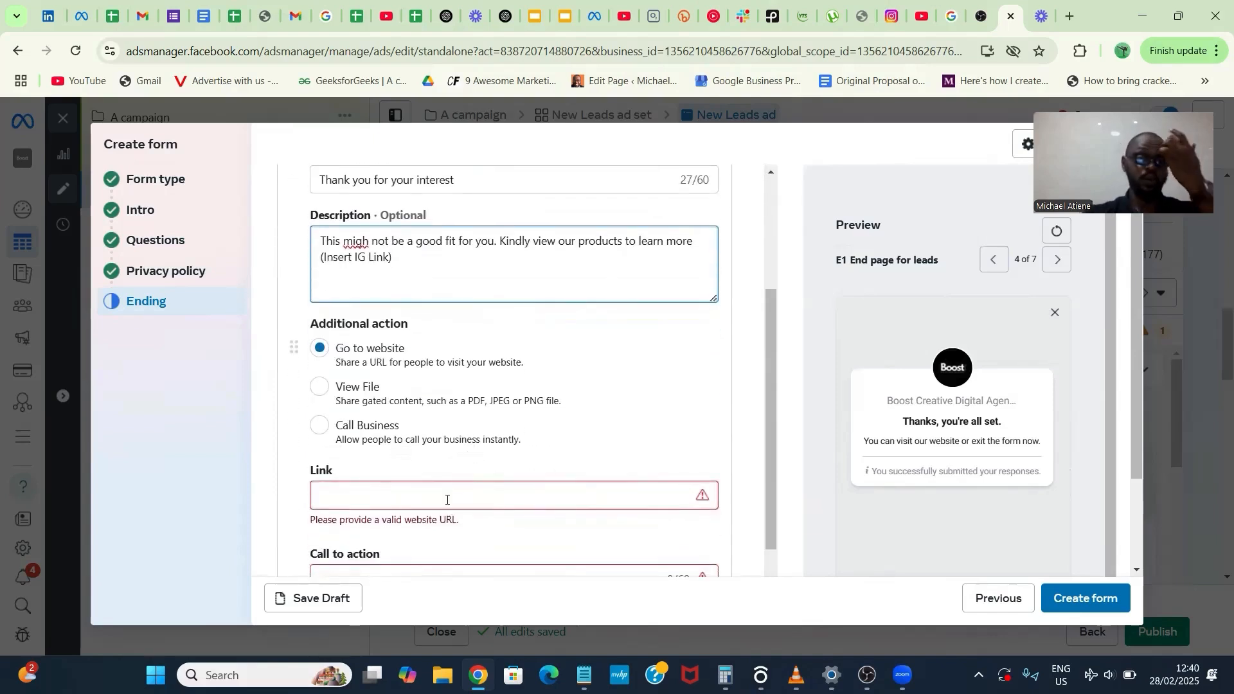
left_click(447, 500)
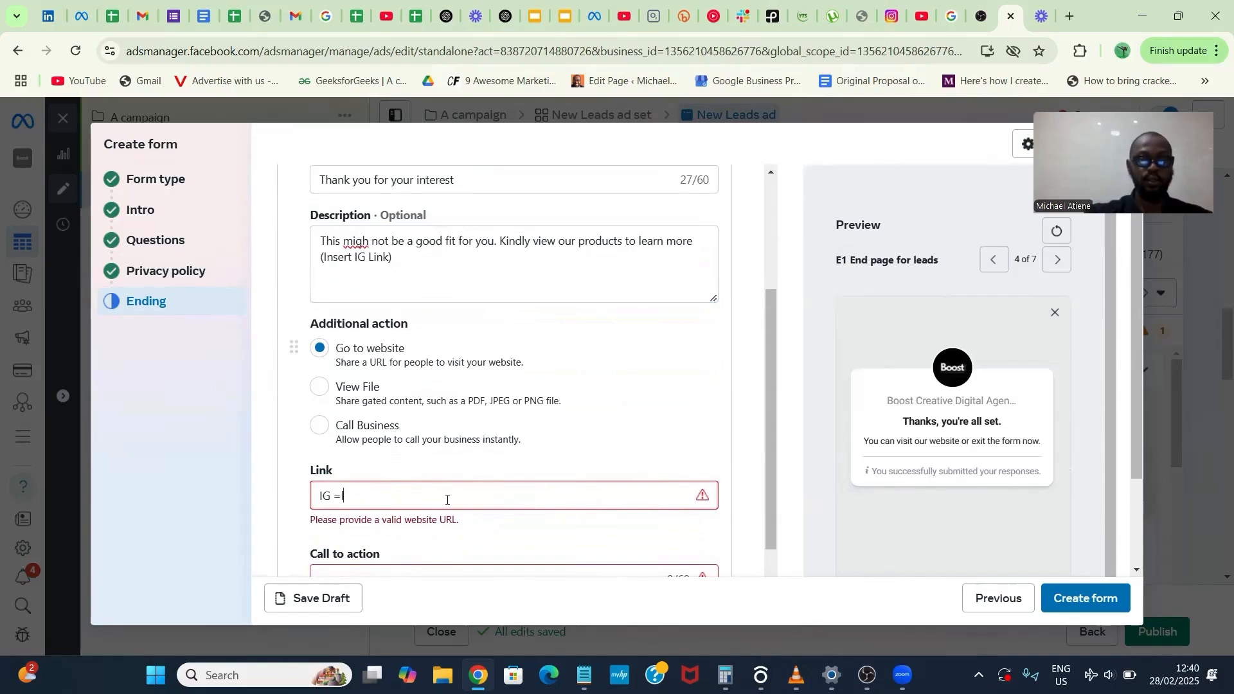
type("IGlink.")
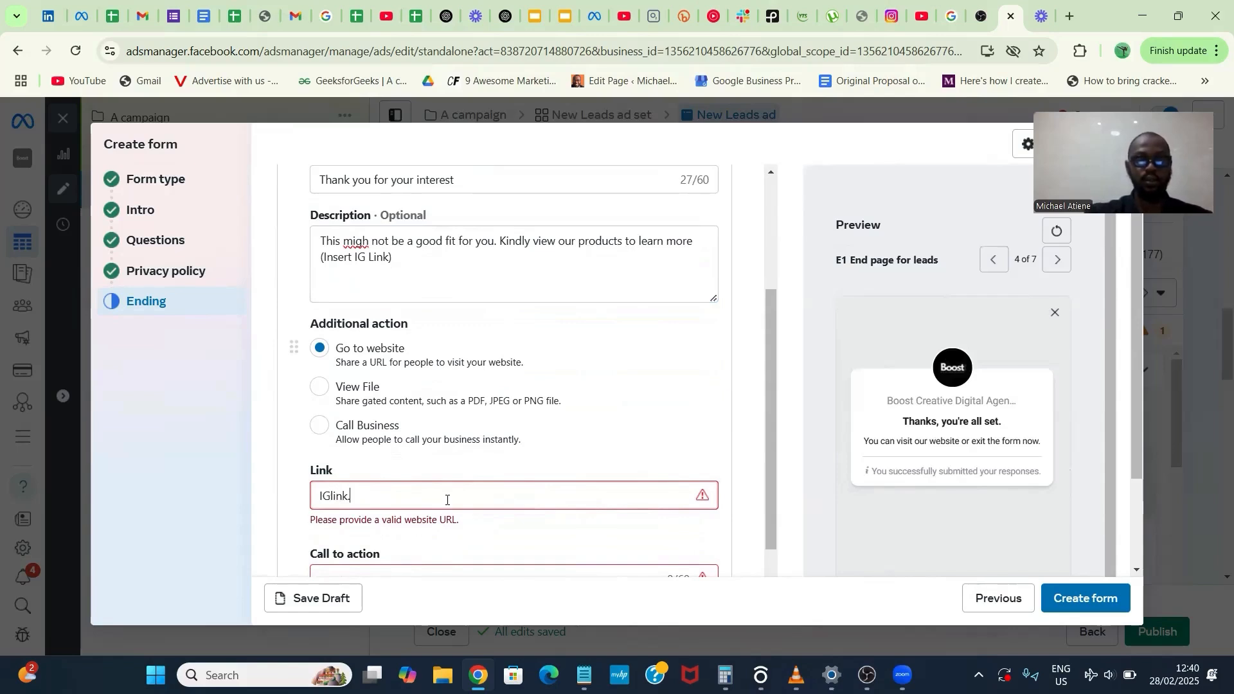
type("com")
scroll(460, 485, "down", 2)
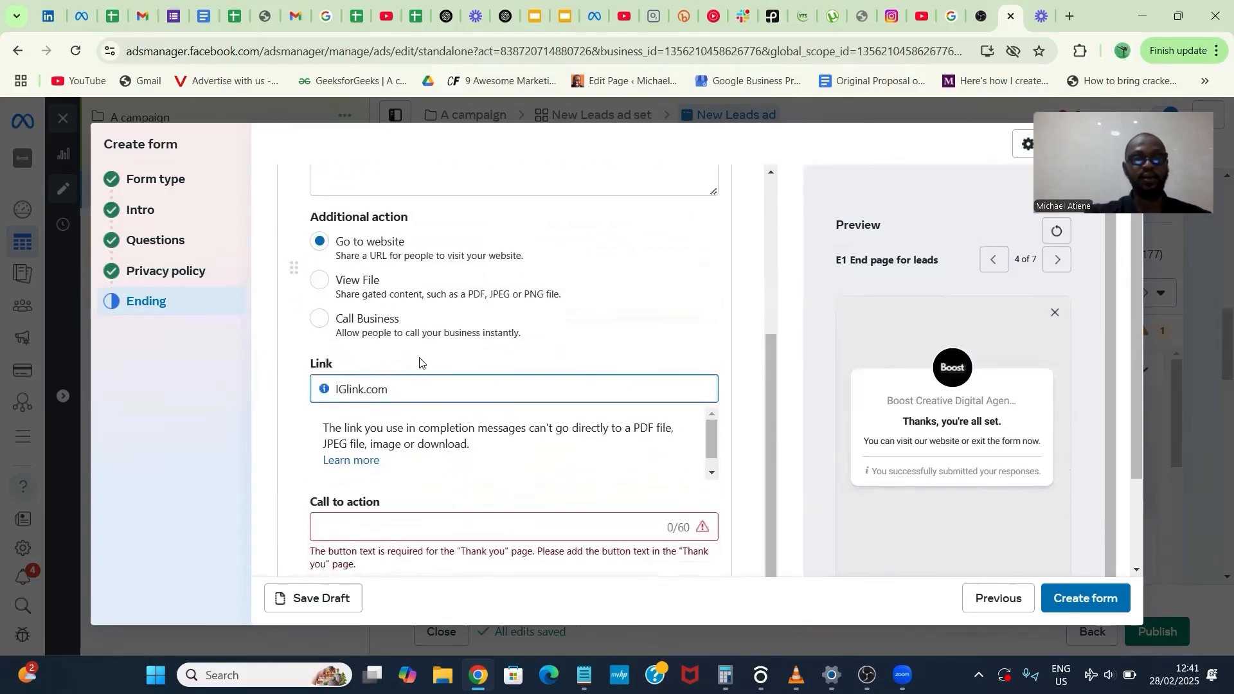
- Set the call to action text of the "Not Ready to Buy" end page to "Visit IG"
left_click(426, 532)
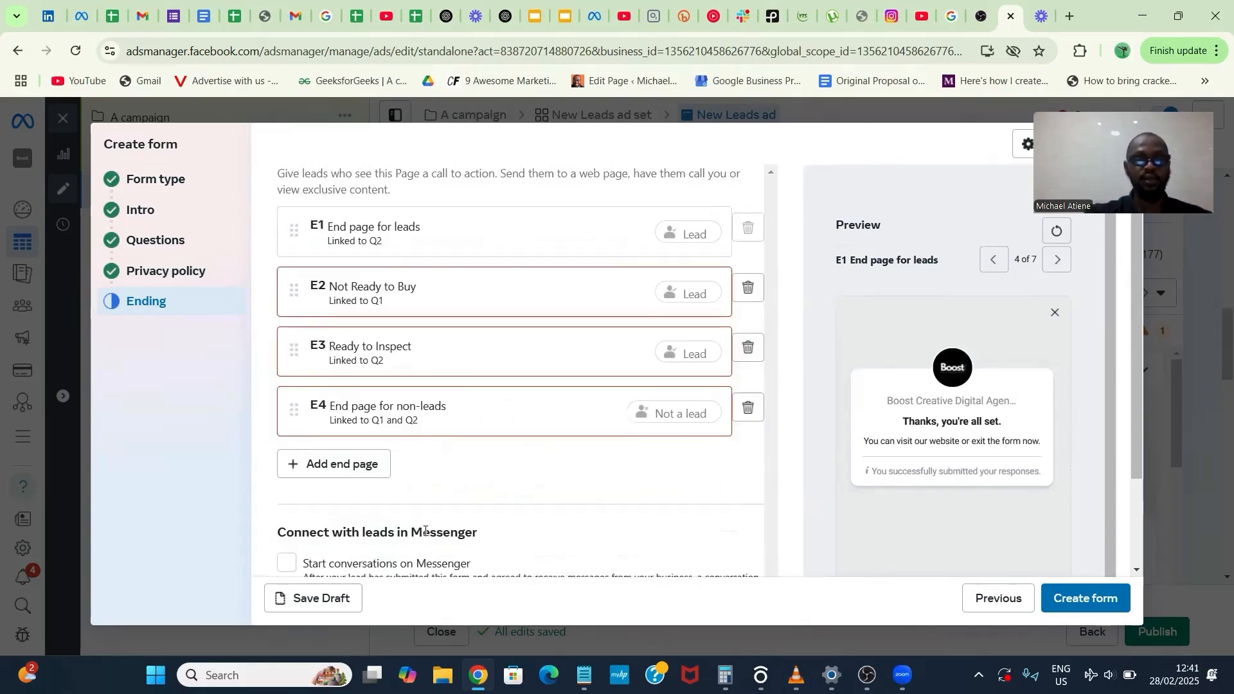
left_click(457, 298)
scroll(427, 441, "down", 5)
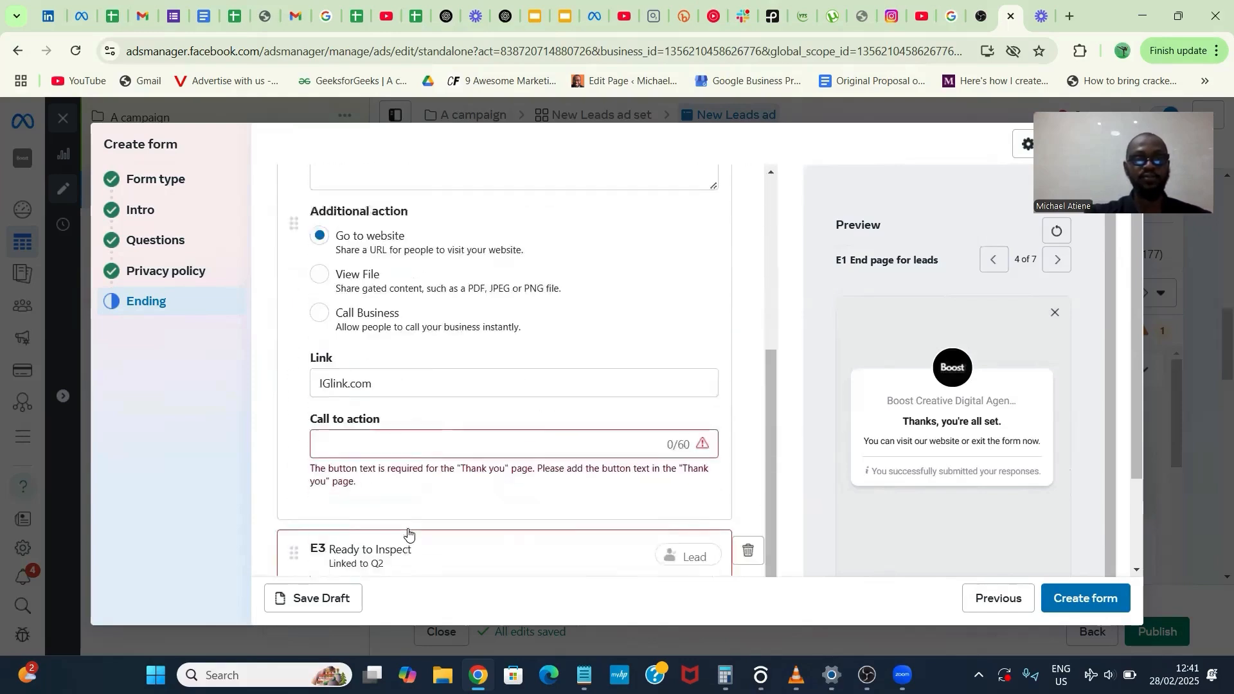
type("Vi")
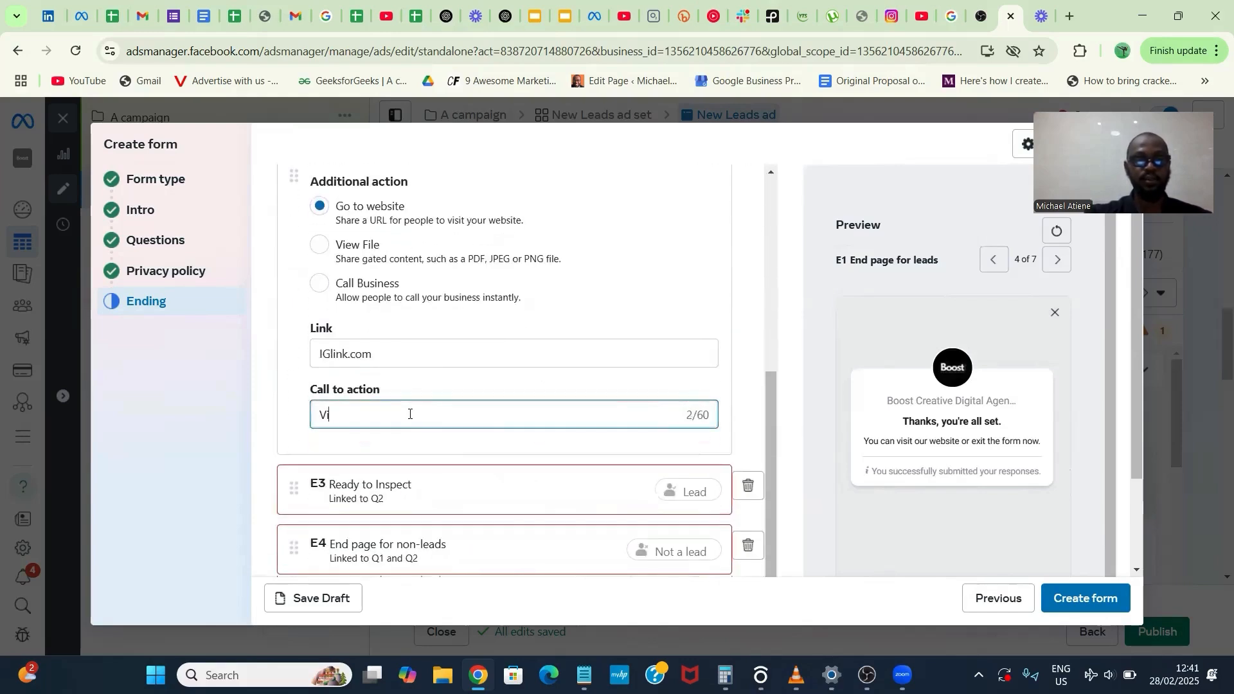
type("sit IG")
- Set the website link of the "Ready to Inspect" end page to ig.com
scroll(409, 414, "down", 1)
left_click(411, 435)
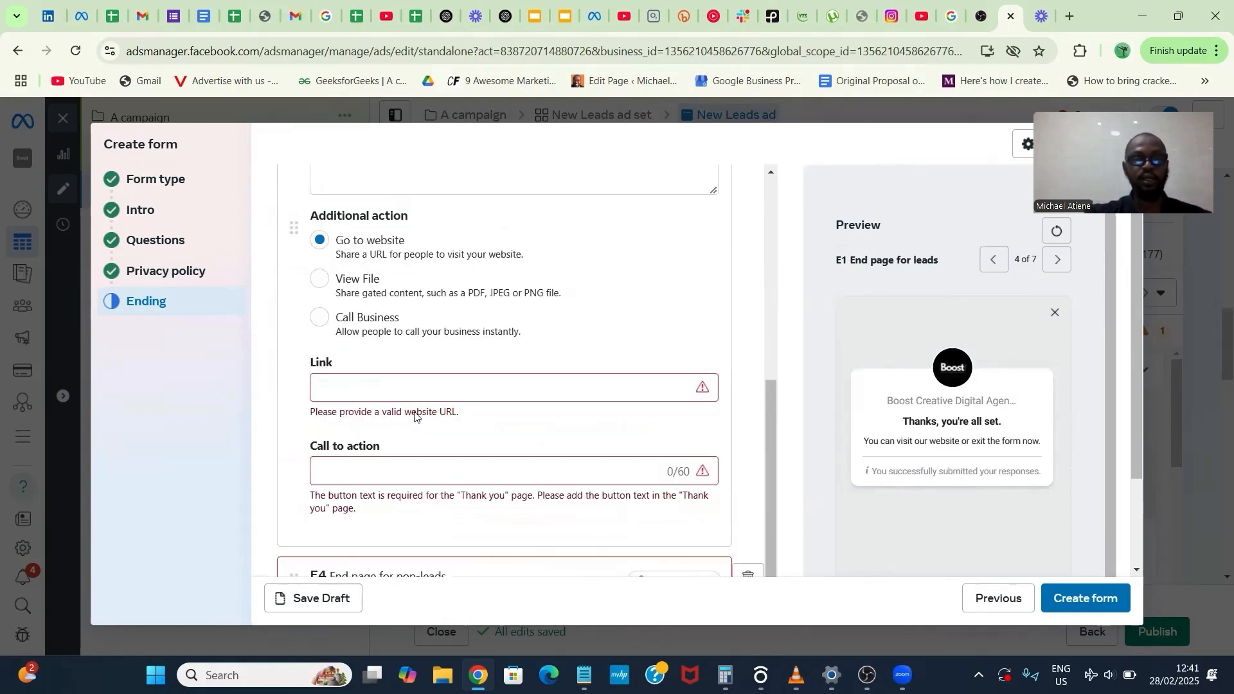
left_click(415, 388)
type("ig")
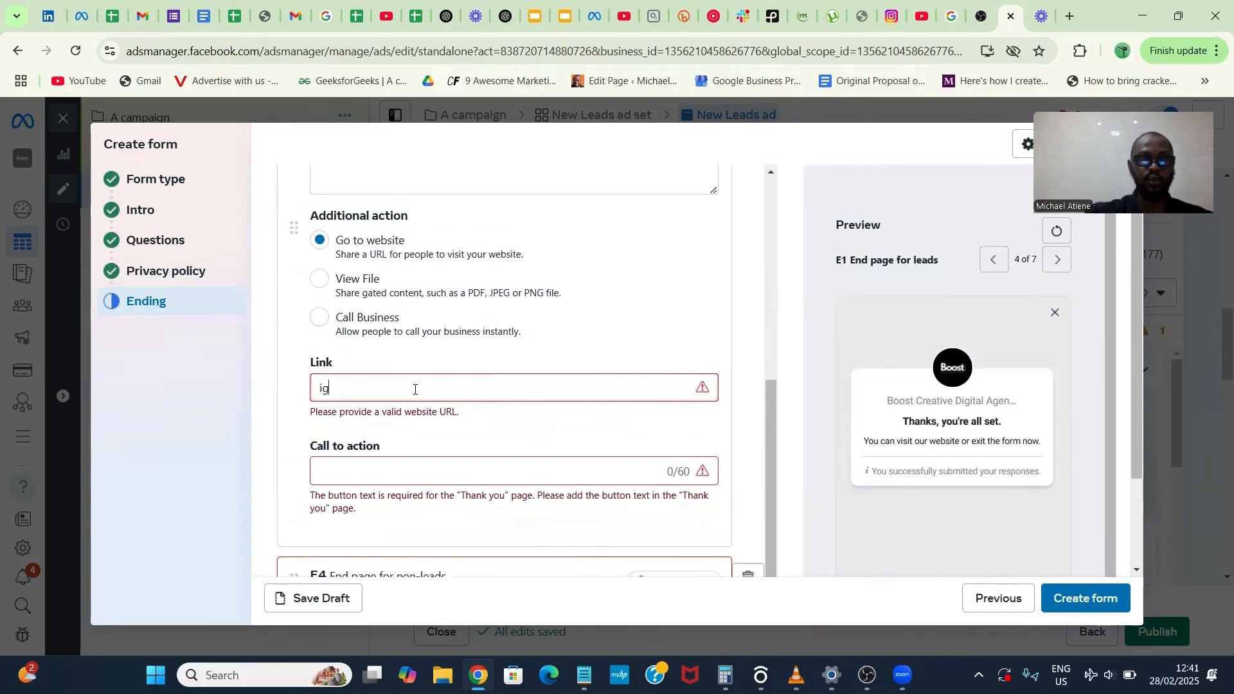
type(".com")
left_click(408, 526)
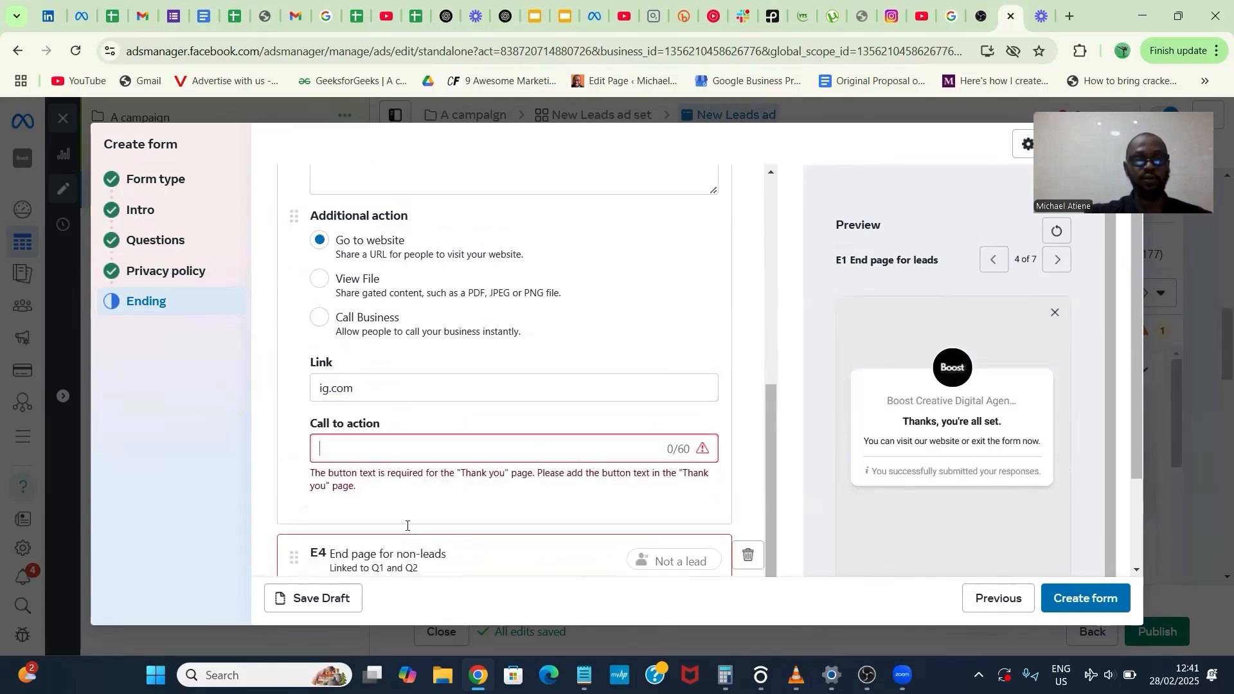
key("Return")
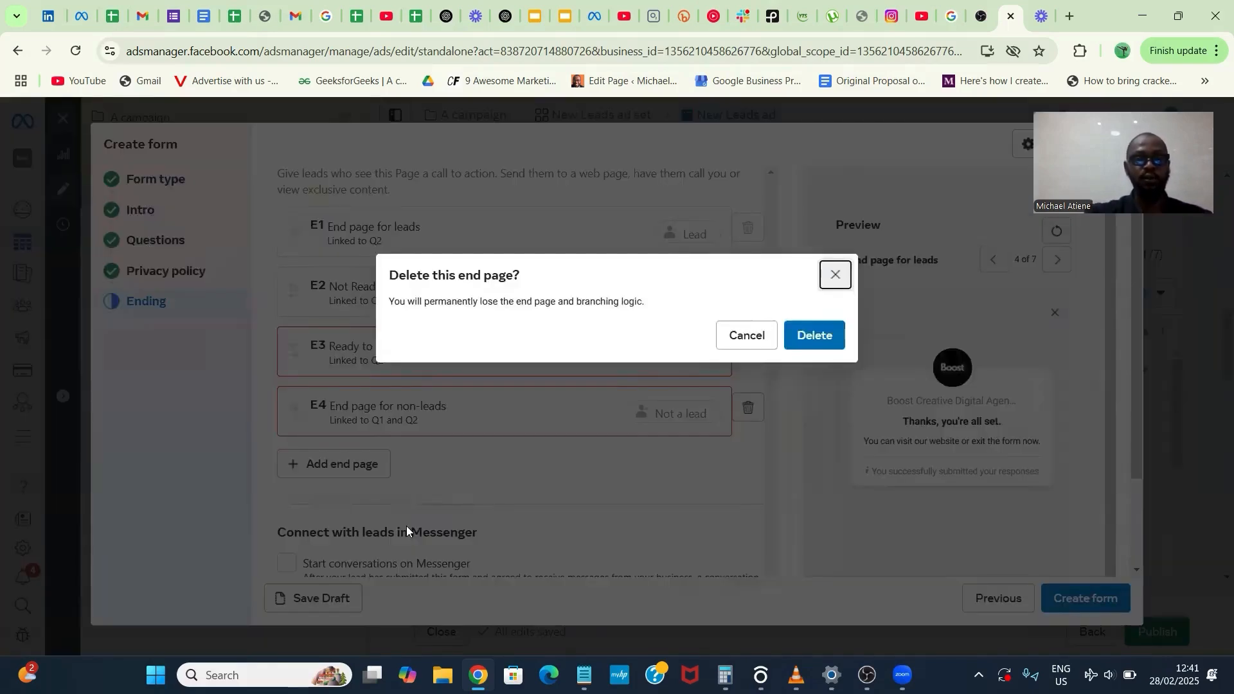
- Cancel deleting the end page and set the headline of the "Ready to Inspect" end page to "Welcome to Boost"
left_click(764, 335)
left_click(515, 376)
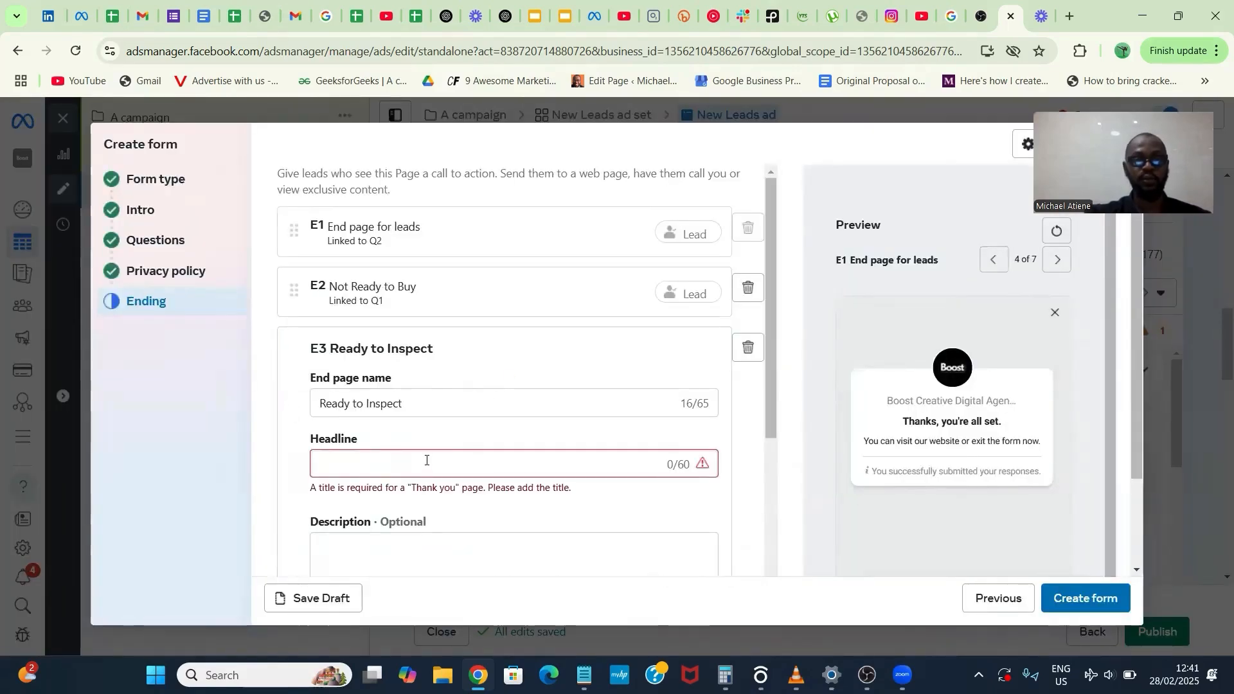
left_click(427, 461)
type("Welcome t")
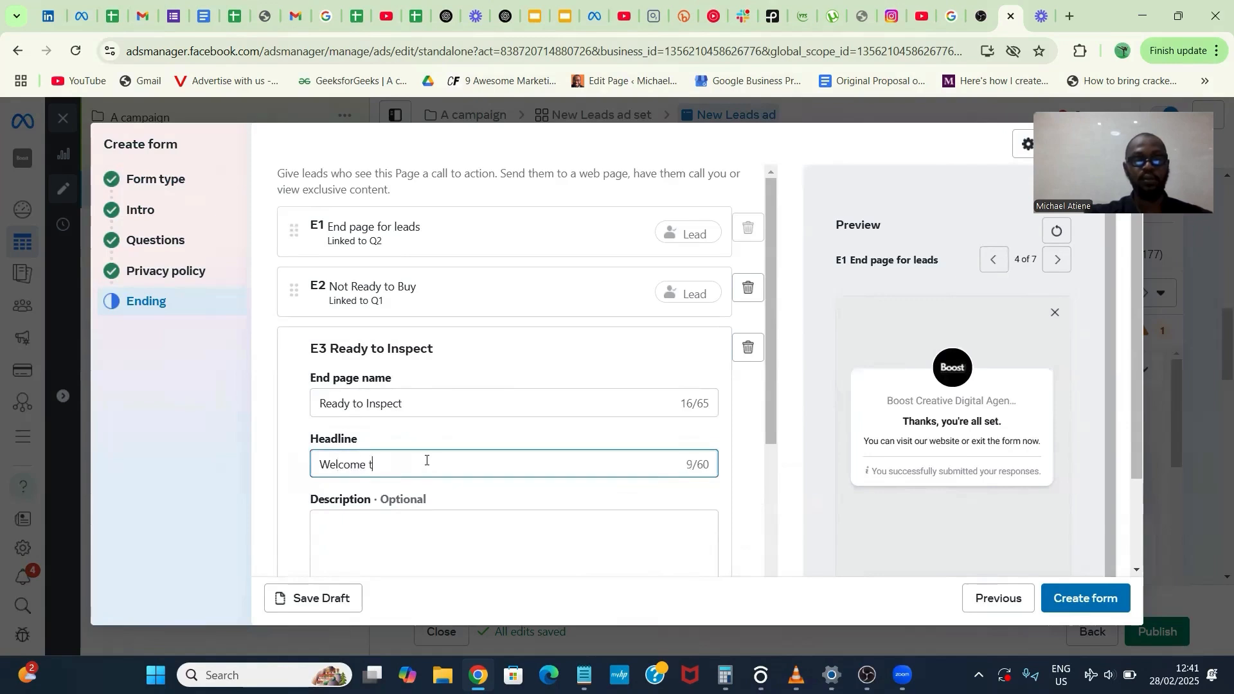
type("o Boost")
- Enter the "Ready to Inspect" end page description "We make your Sales dreams come true"
left_click(426, 515)
type("We make")
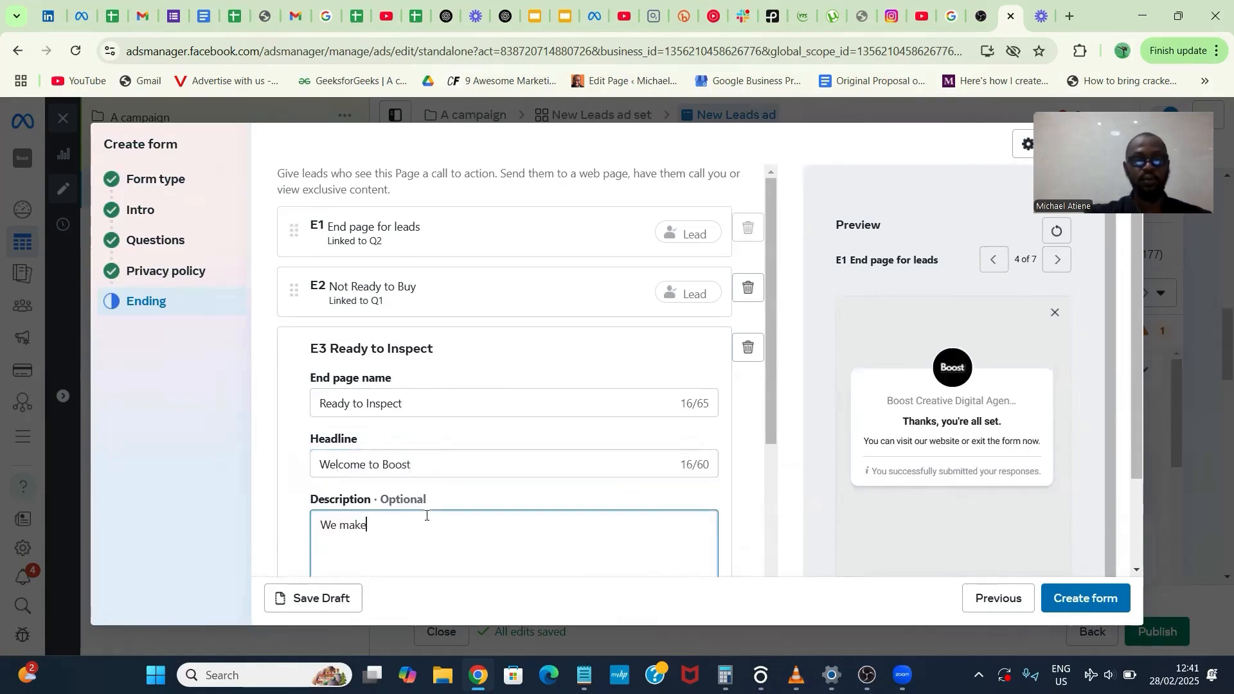
type(" your Sales dreams come true")
- Set the call to action text of the "Ready to Inspect" end page to "Visit Us"
scroll(431, 499, "down", 5)
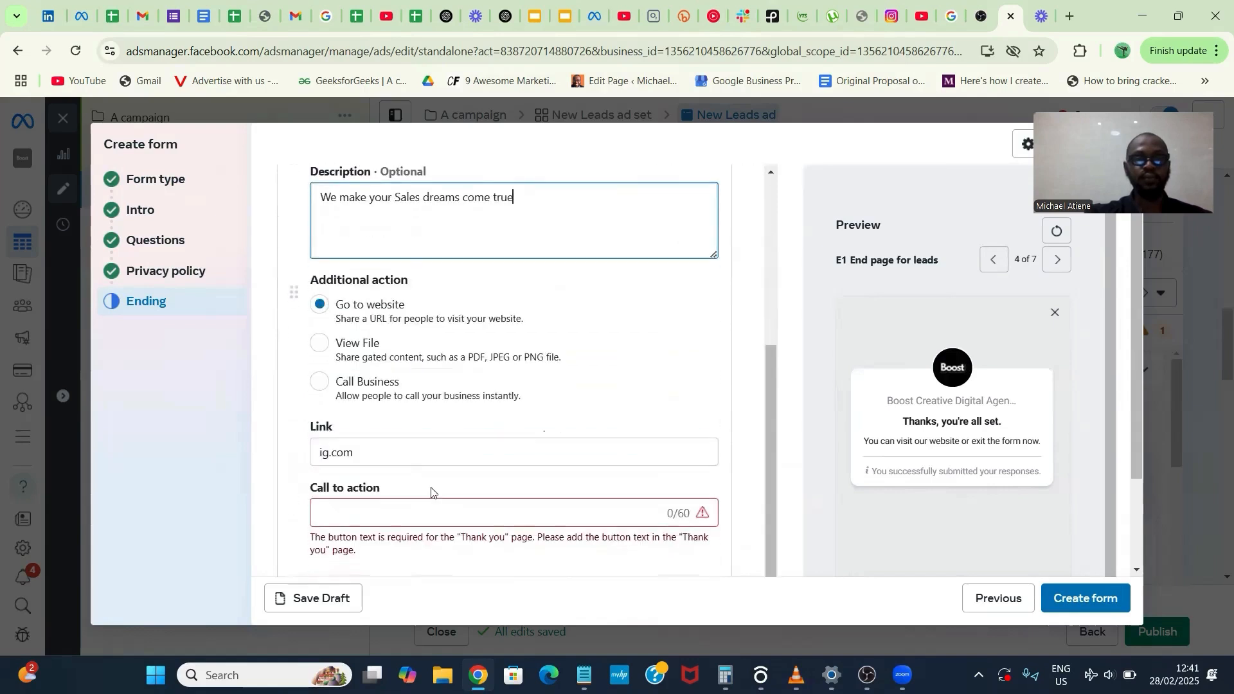
left_click(433, 516)
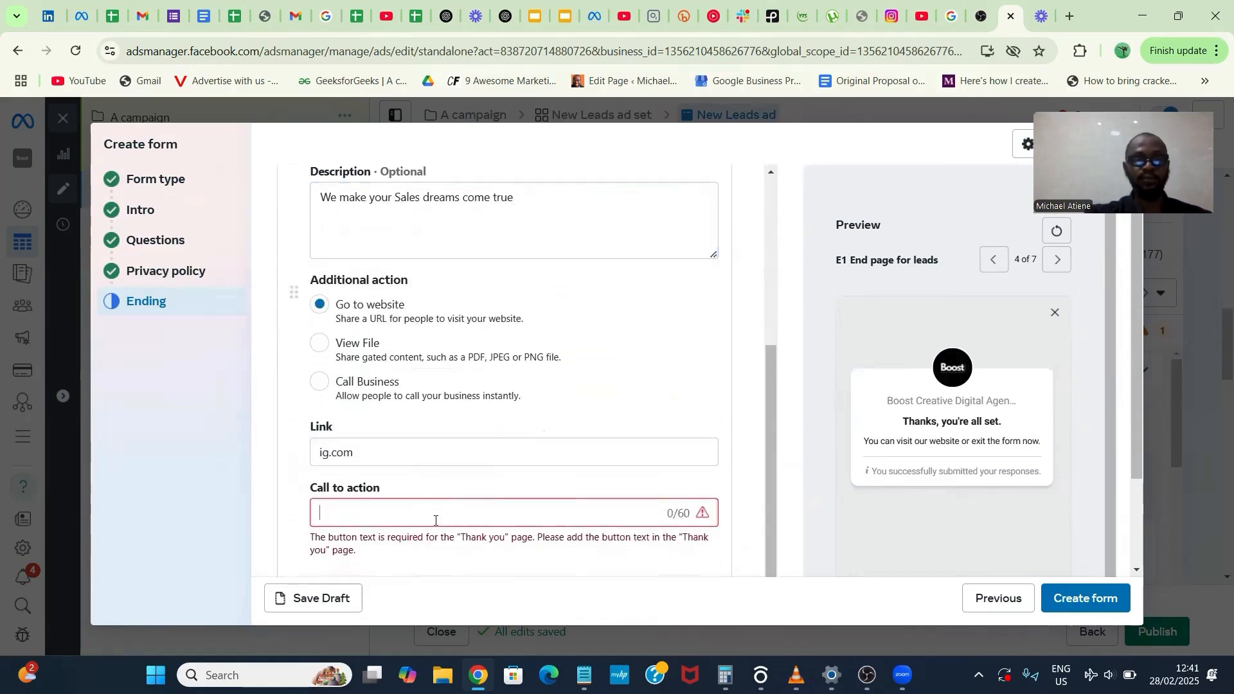
type("Visit Us")
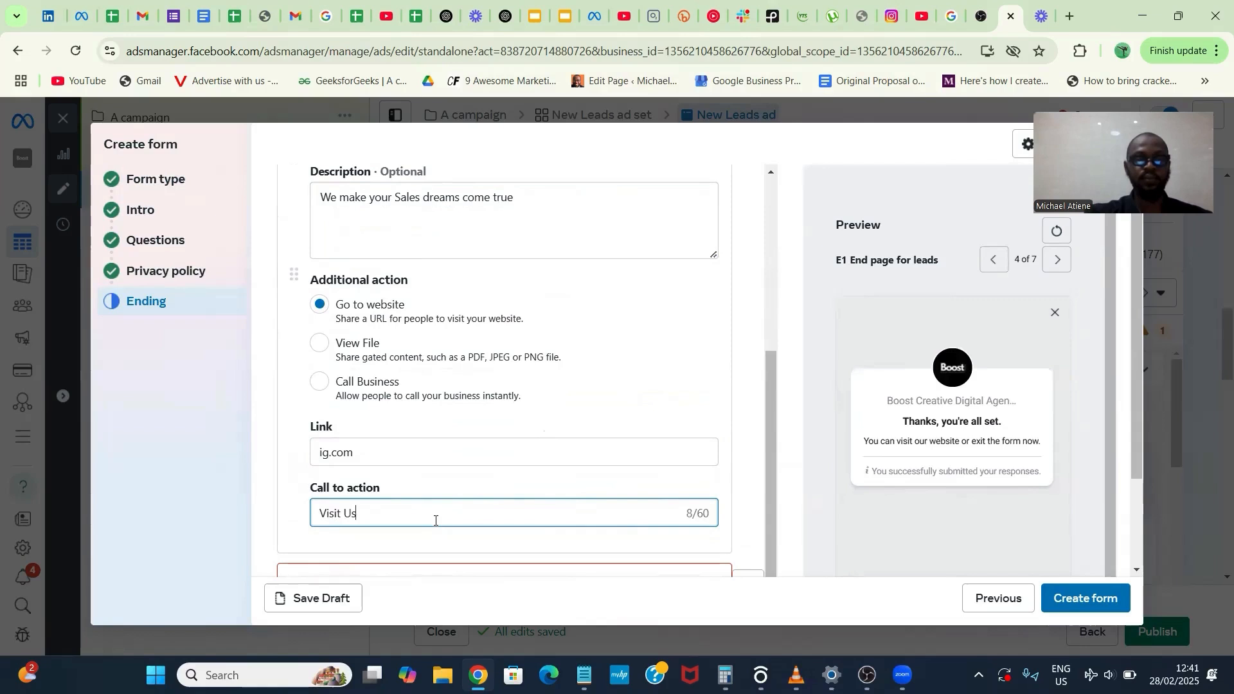
- Set the website link of the end page for non-leads to ig.com and collapse its settings
scroll(441, 496, "down", 1)
left_click(443, 496)
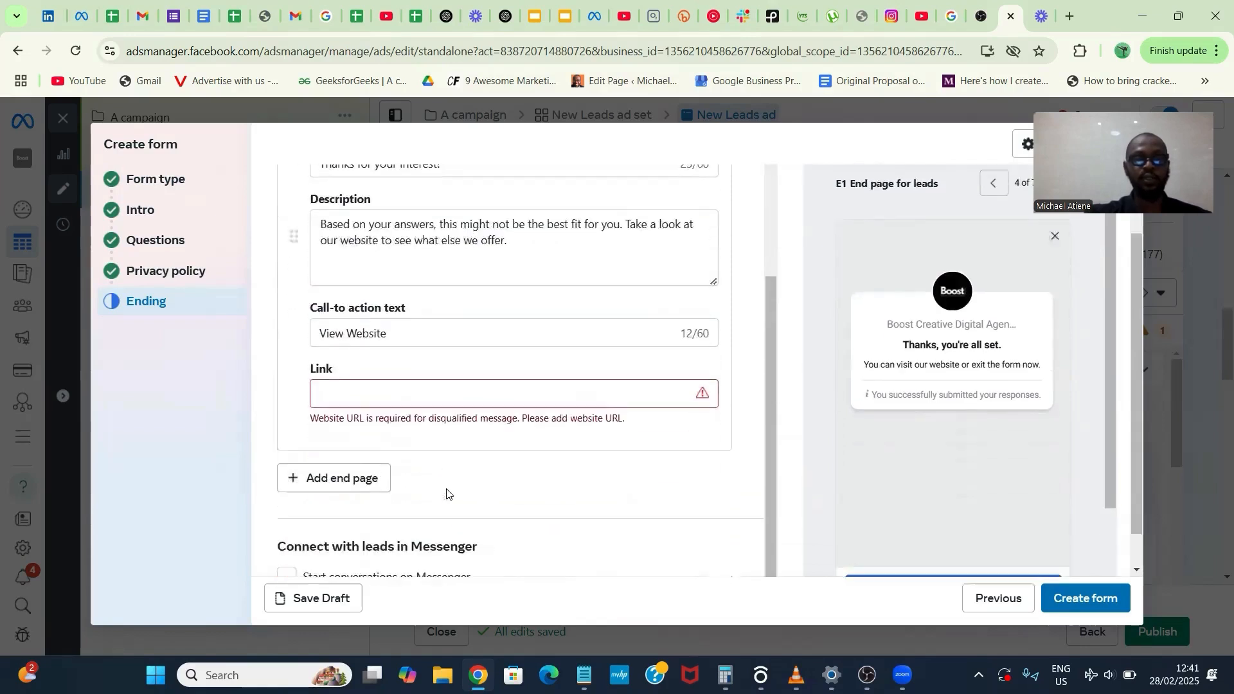
left_click(440, 351)
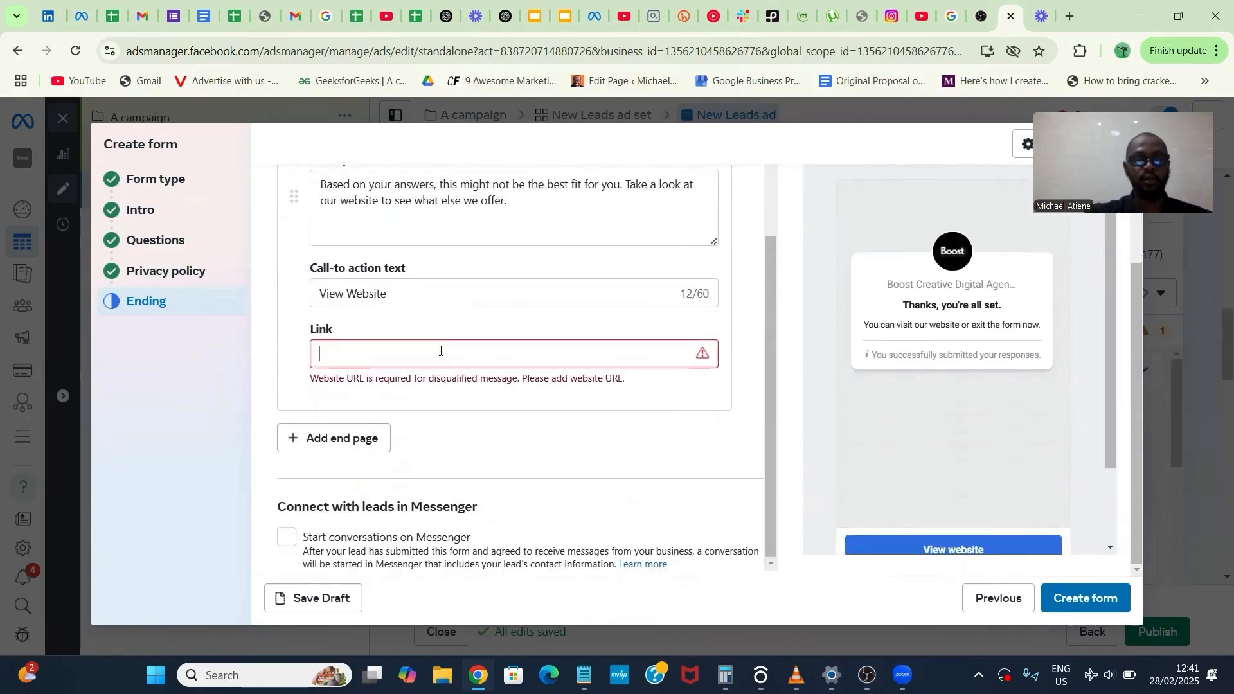
type("ig.com")
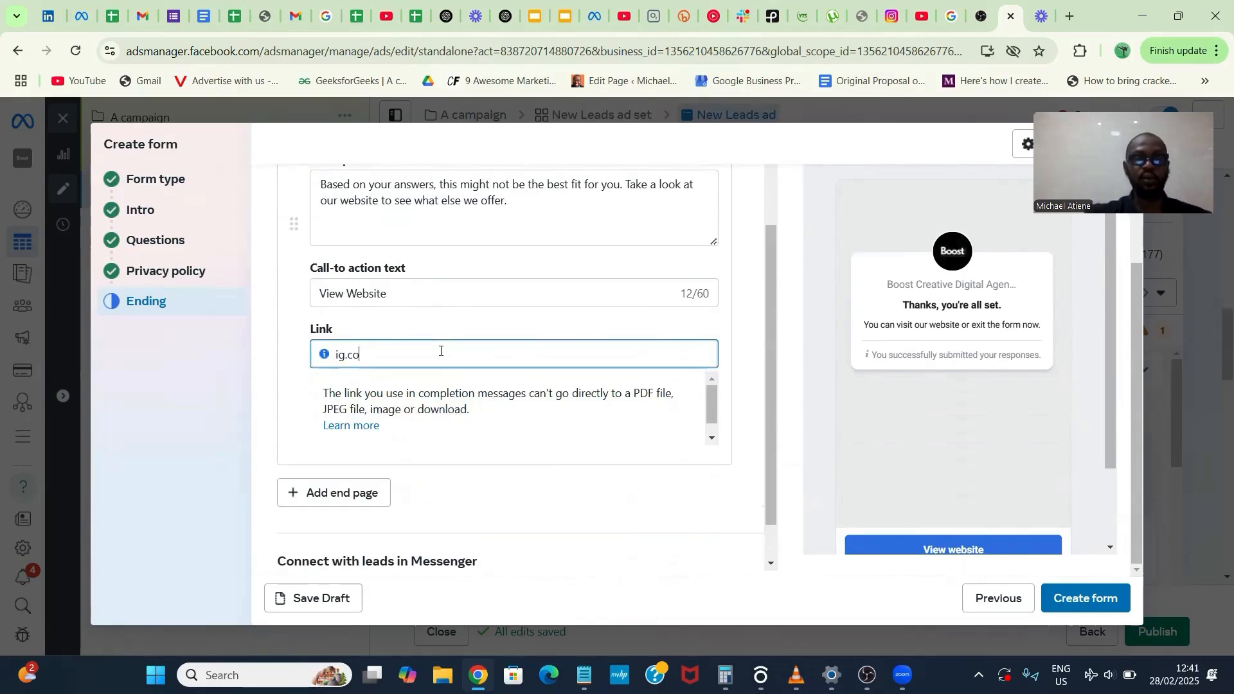
left_click(463, 339)
scroll(463, 339, "down", 1)
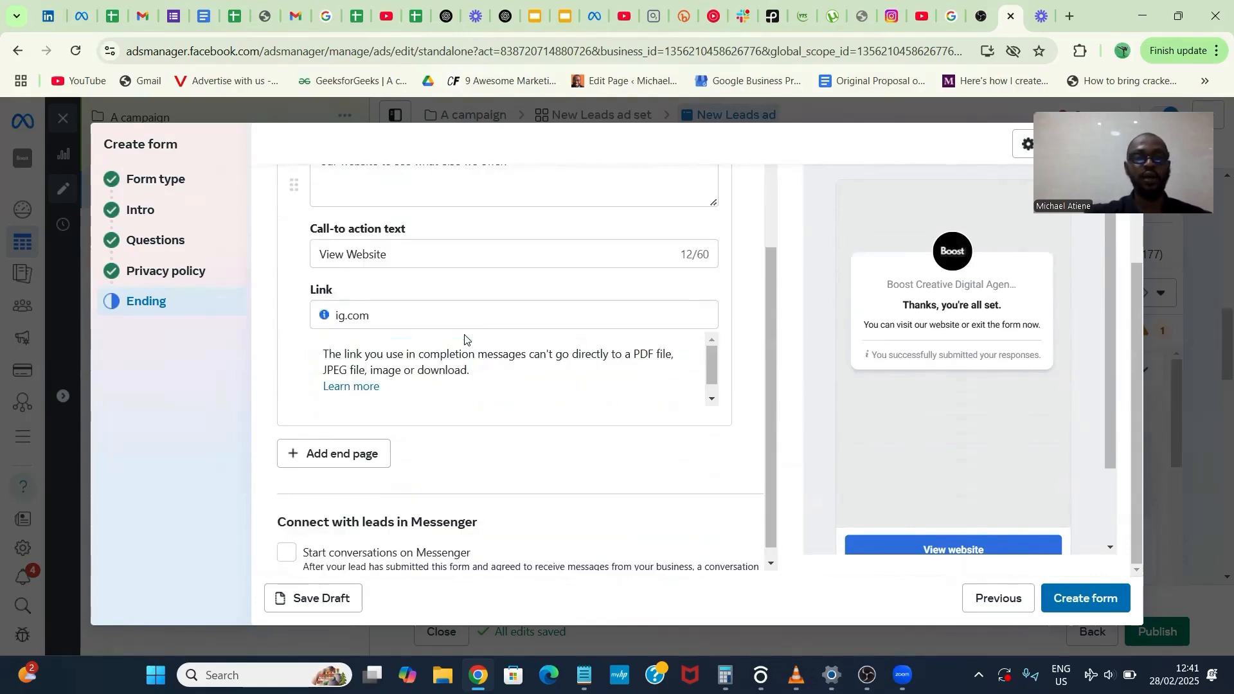
left_click(522, 461)
- Review the form's end pages and create the instant form for the ad
scroll(521, 461, "up", 2)
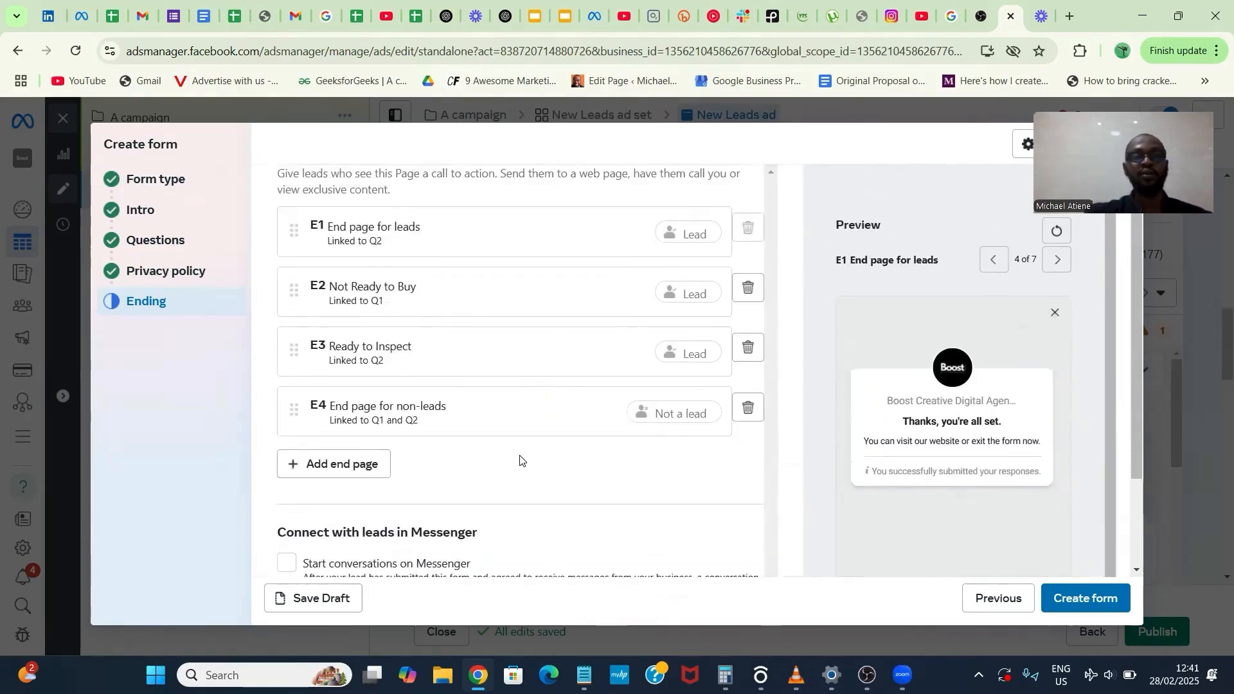
scroll(521, 461, "down", 2)
scroll(521, 460, "up", 2)
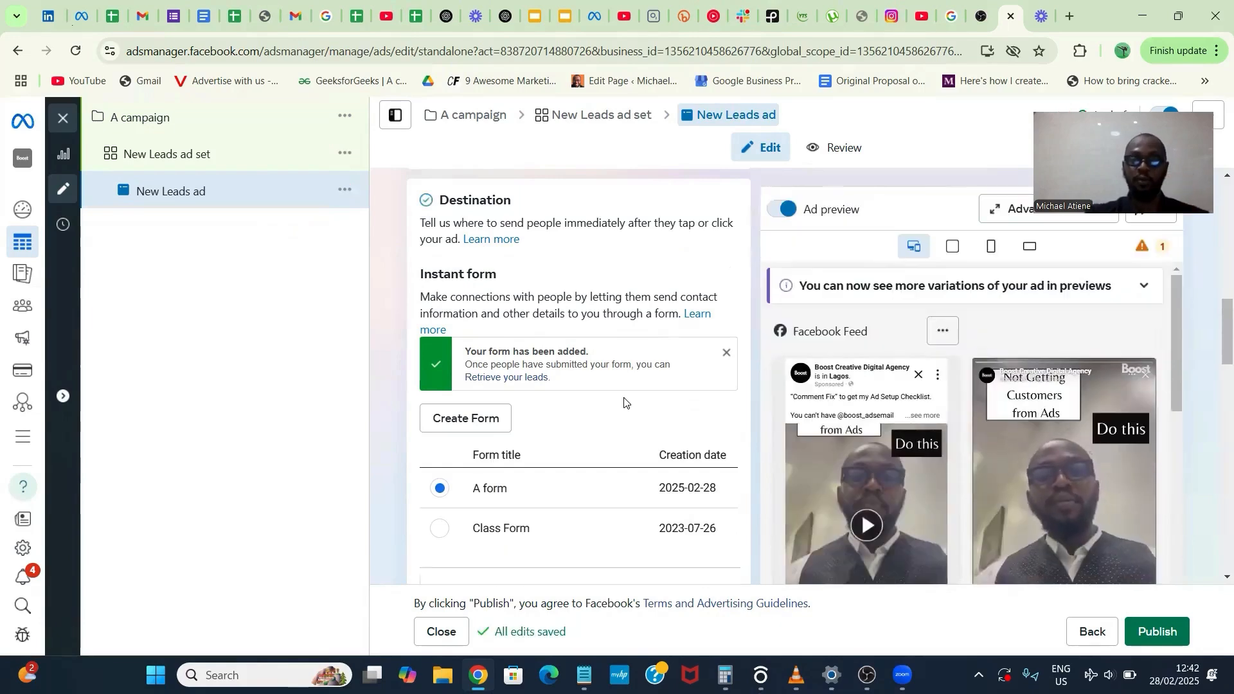
- Review the ad's destination, setup and identity settings, and publish the campaign with its ad set and ad
scroll(629, 405, "up", 10)
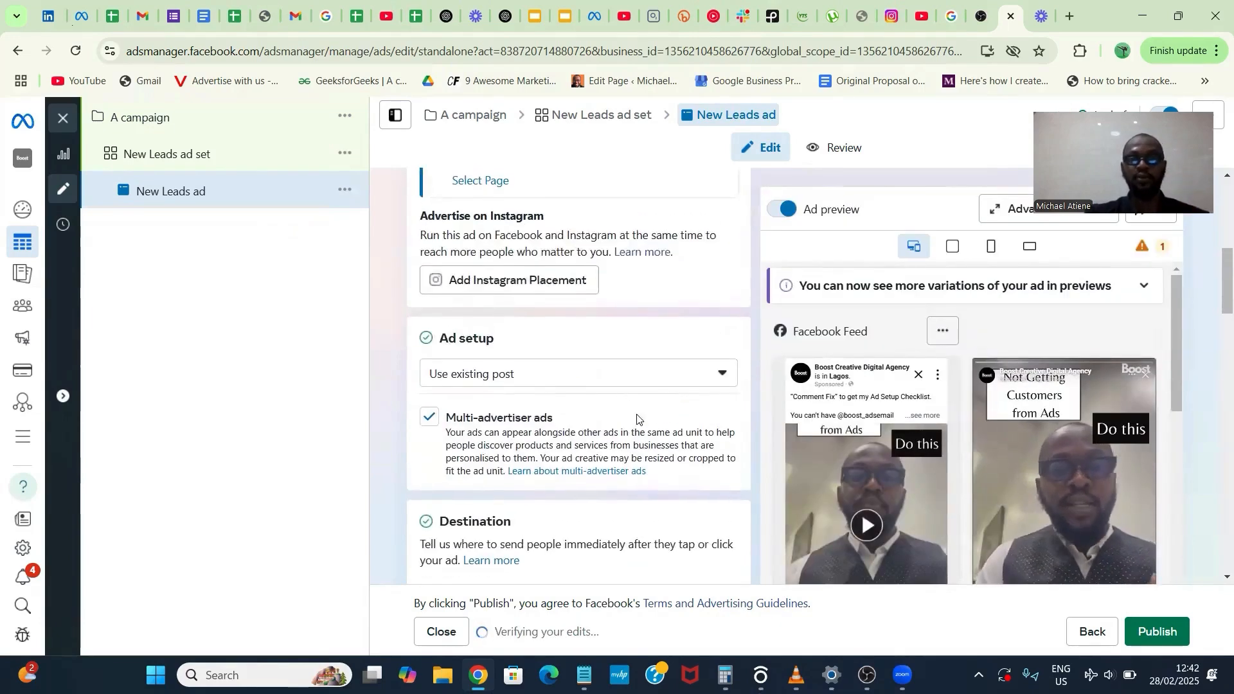
scroll(663, 458, "up", 2)
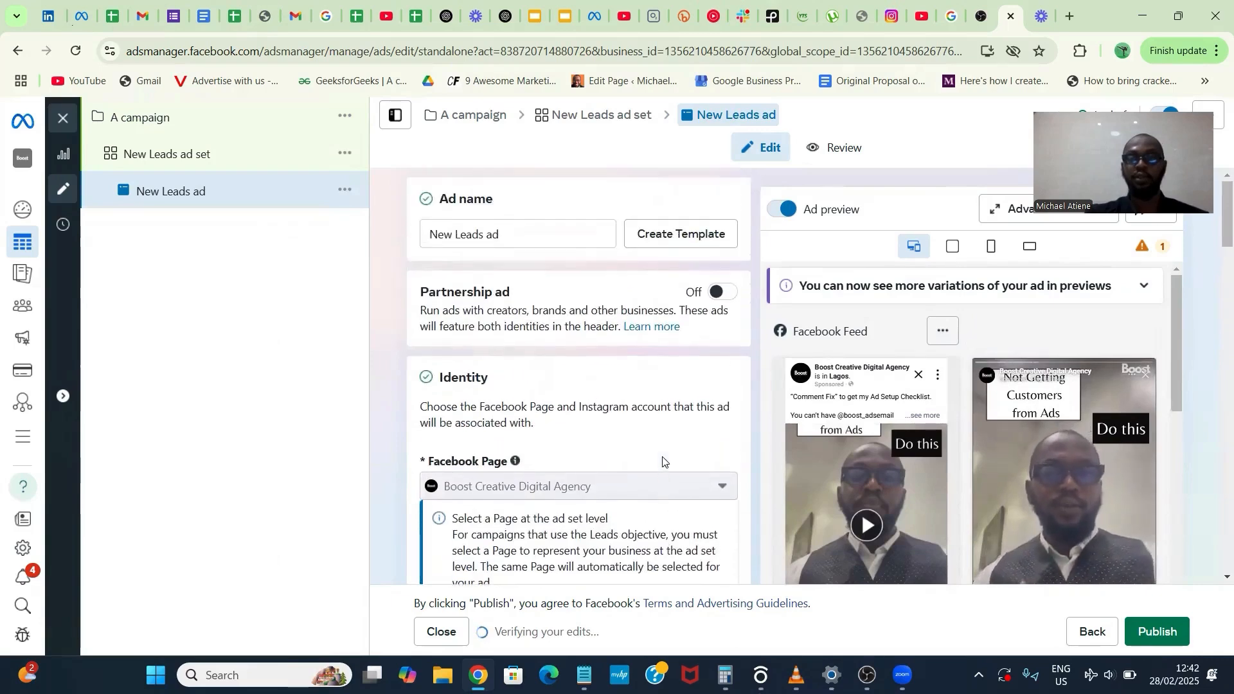
left_click(904, 551)
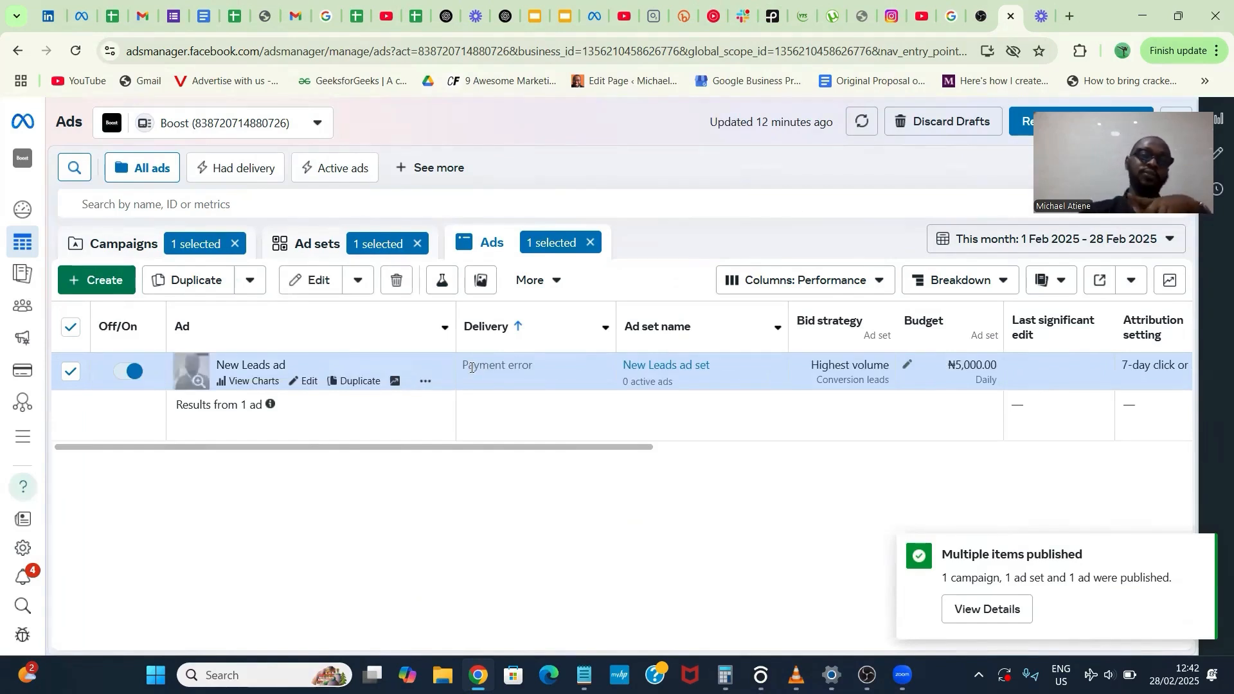
- Check the delivery status of the New Leads ad and open the ad account's Billing & payments page
mouse_move(472, 368)
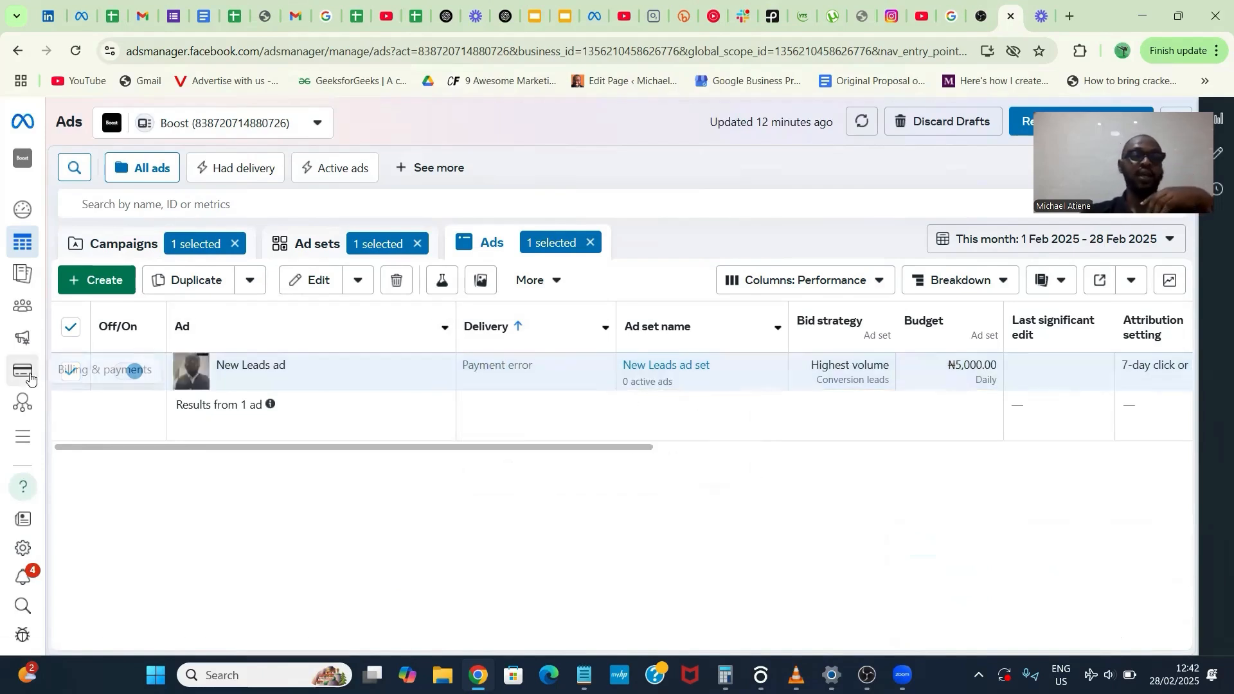
mouse_move(36, 370)
left_click(158, 373)
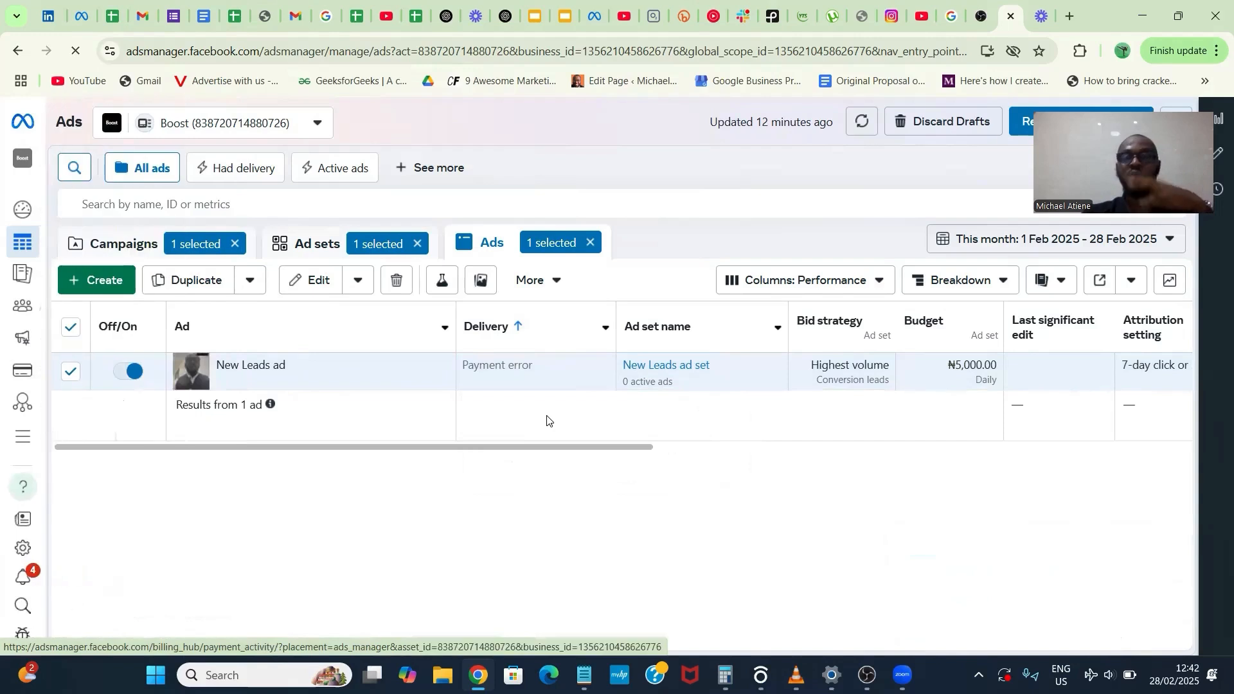